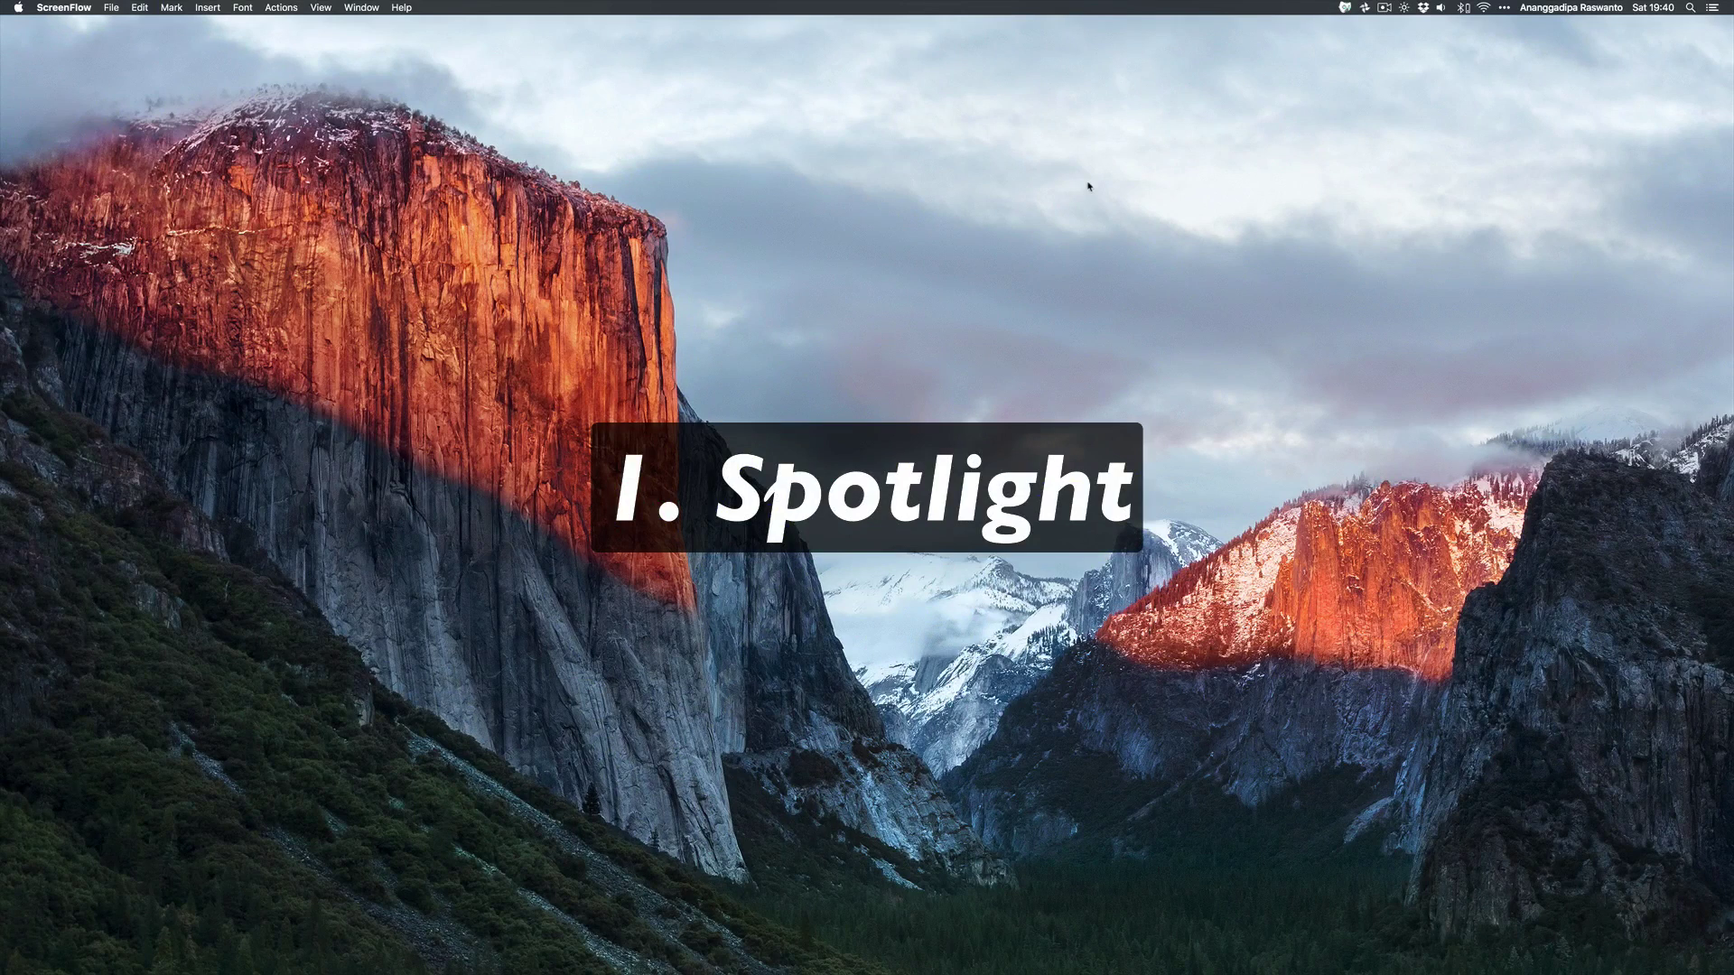
key(super)
click(1691, 9)
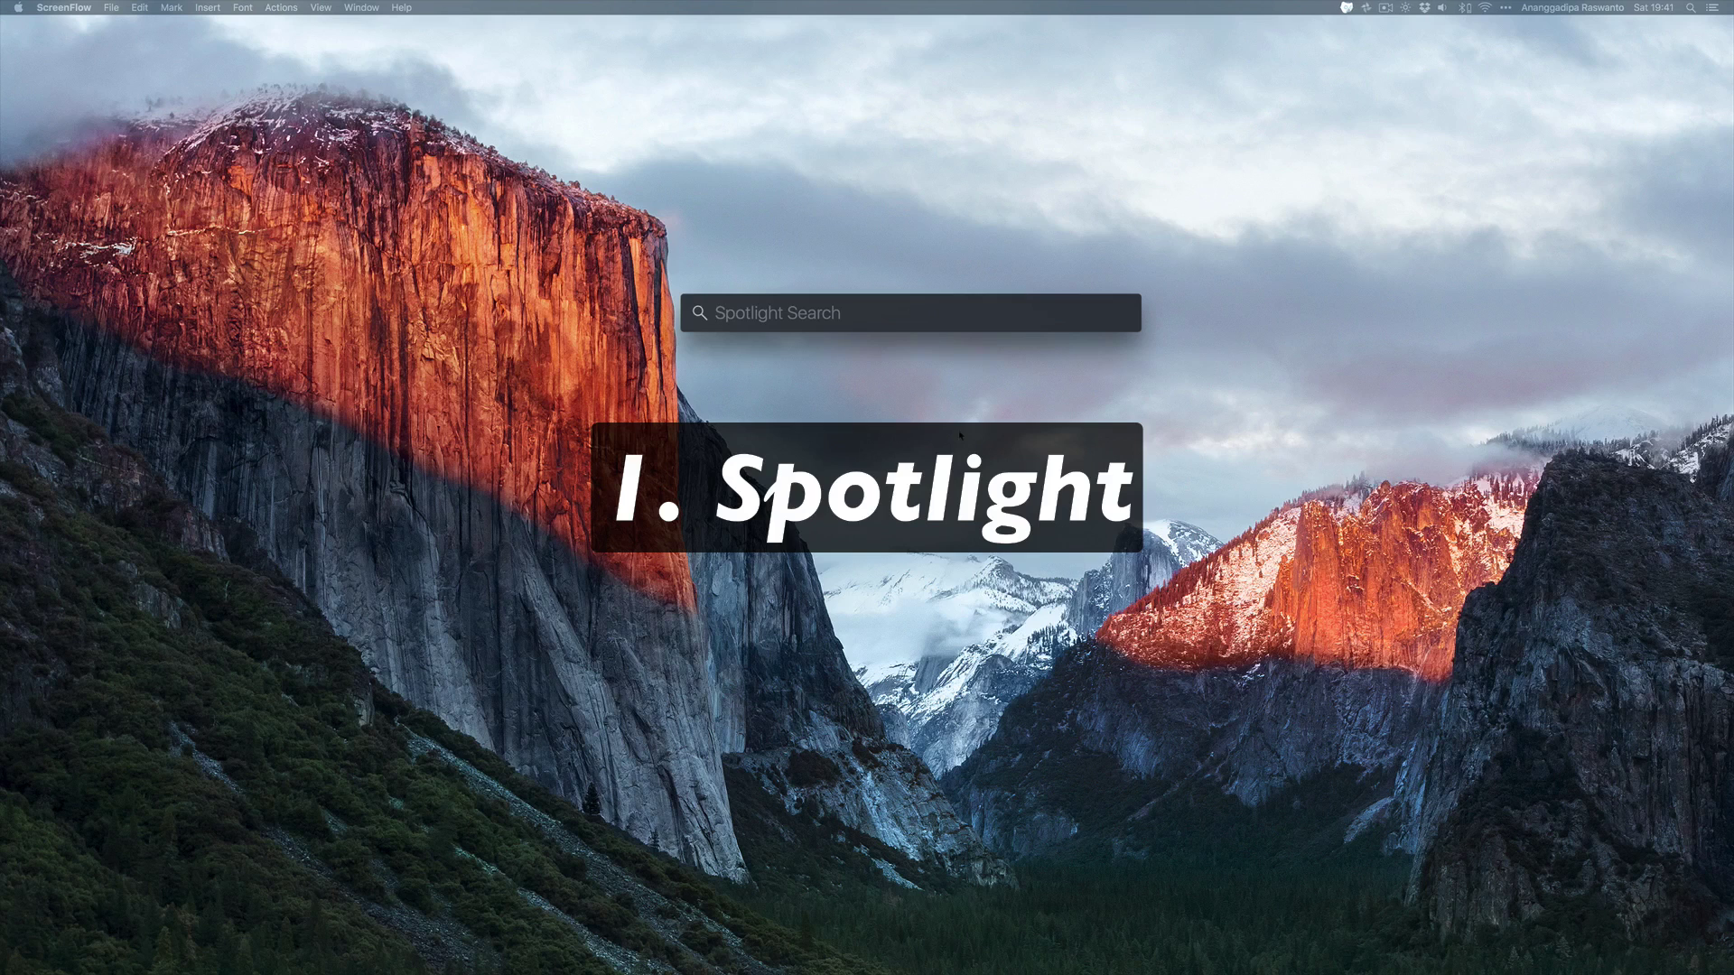
key(Escape)
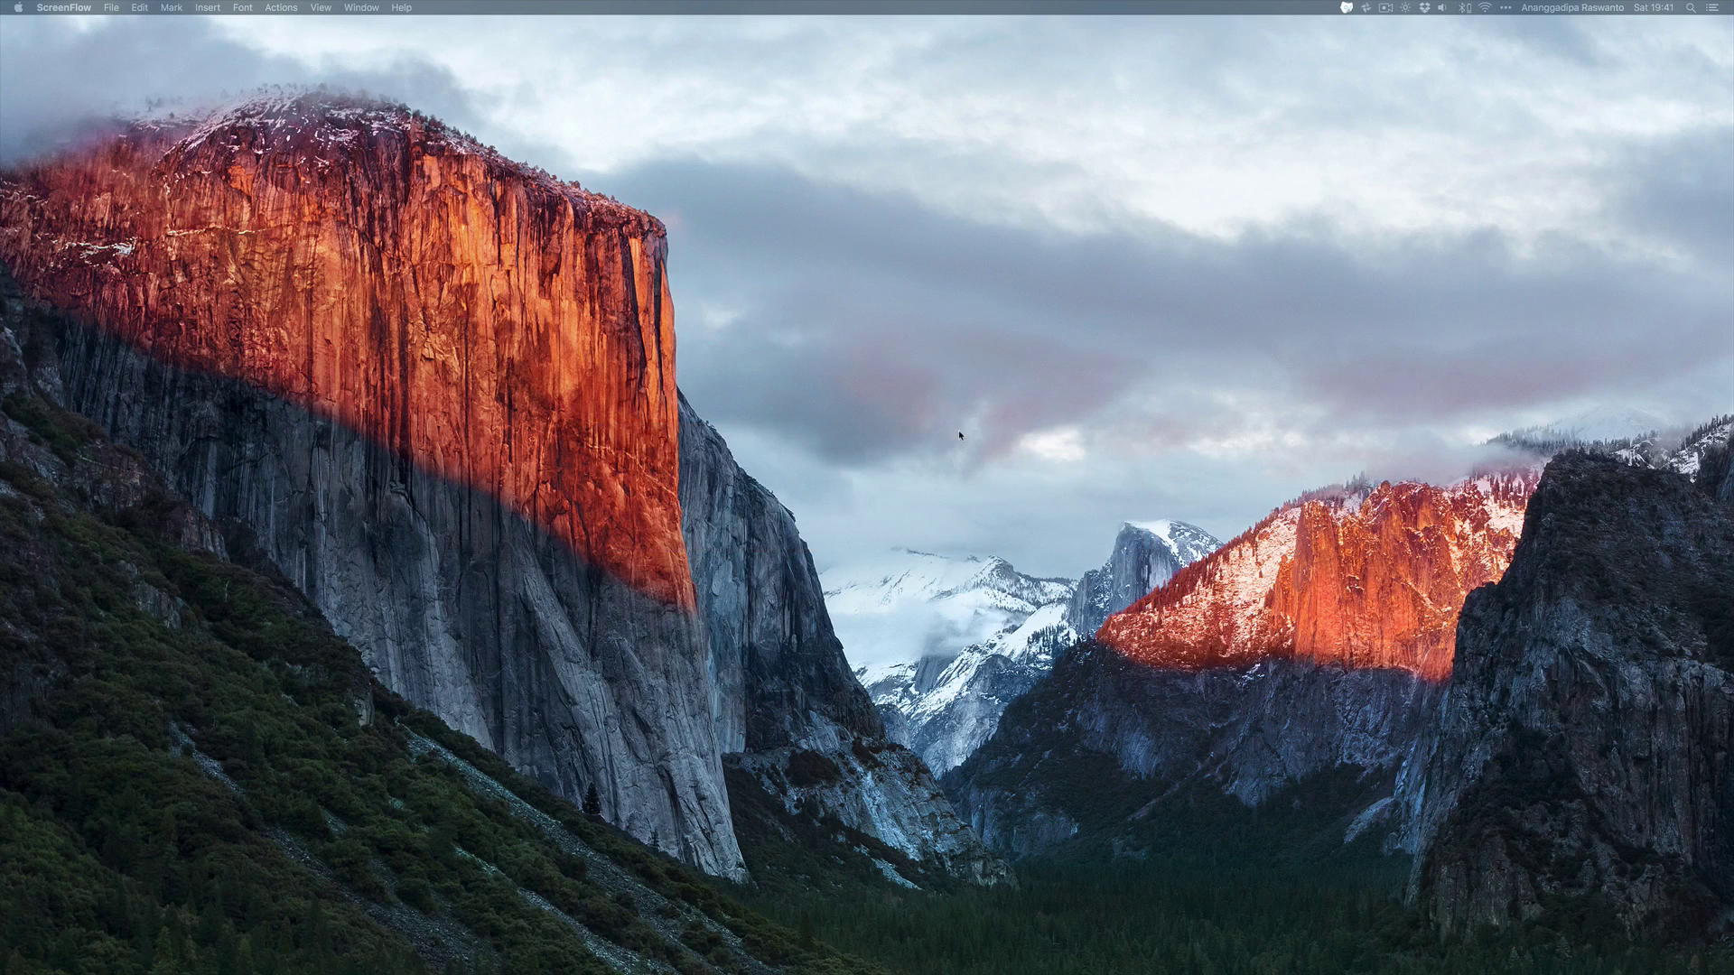
- Open Spotlight, search for "dropbox", and clear the query
key(super+space)
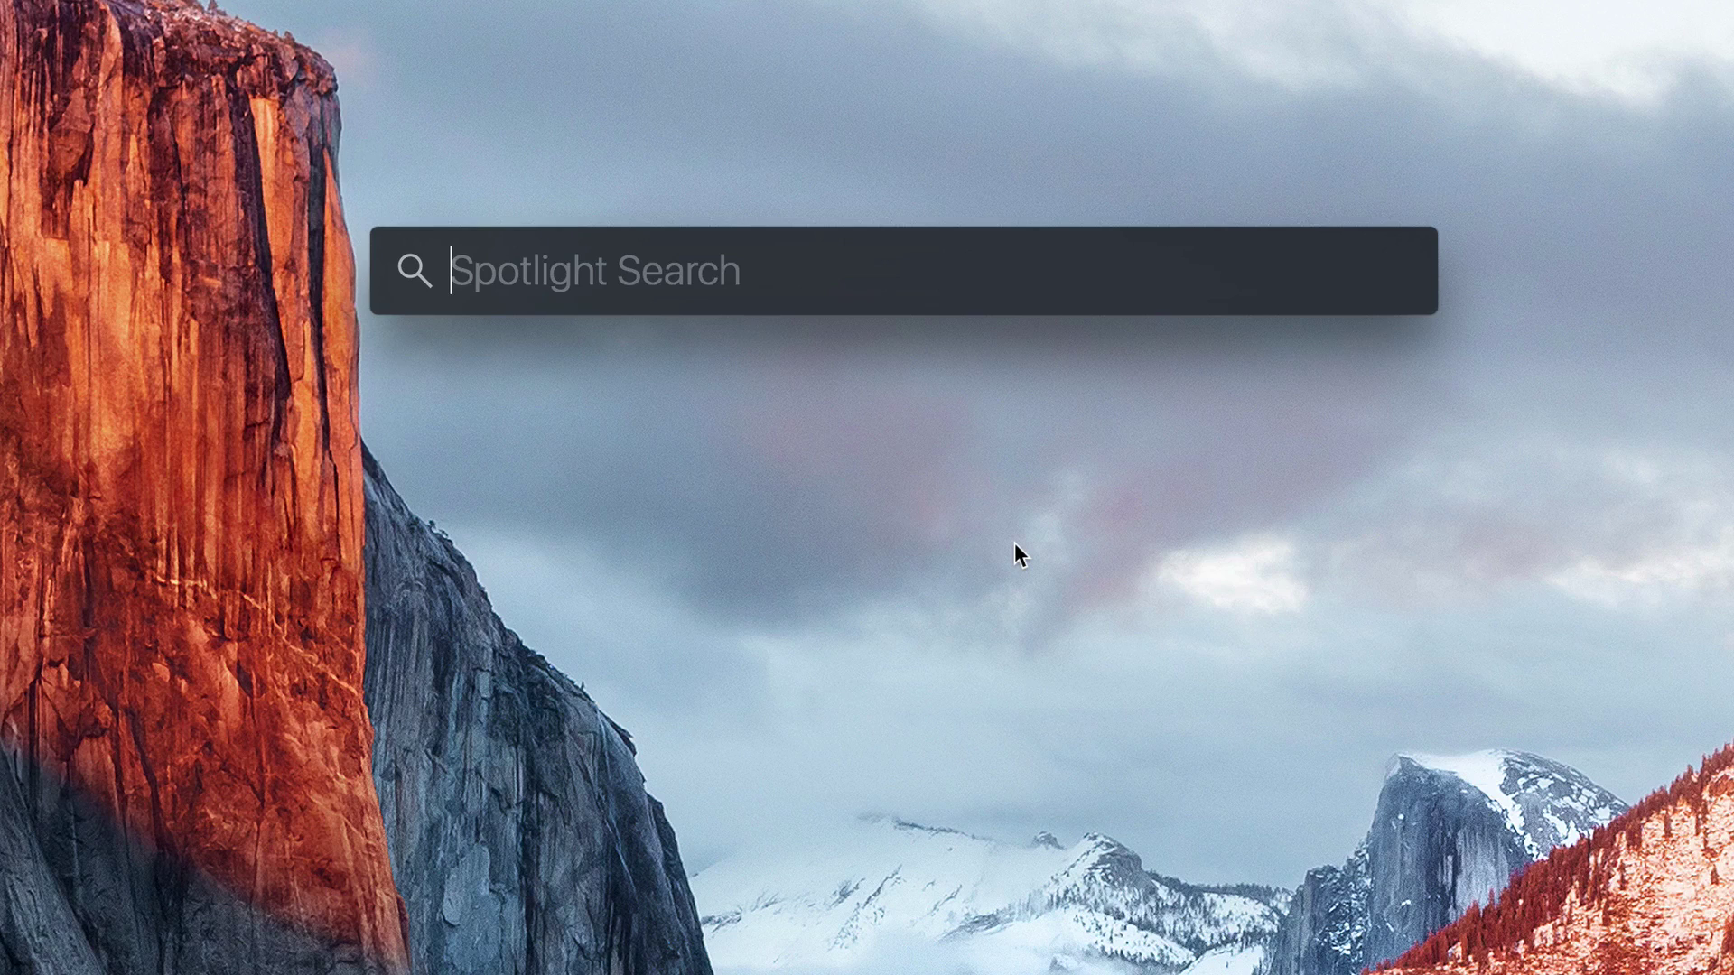
text(dropbox)
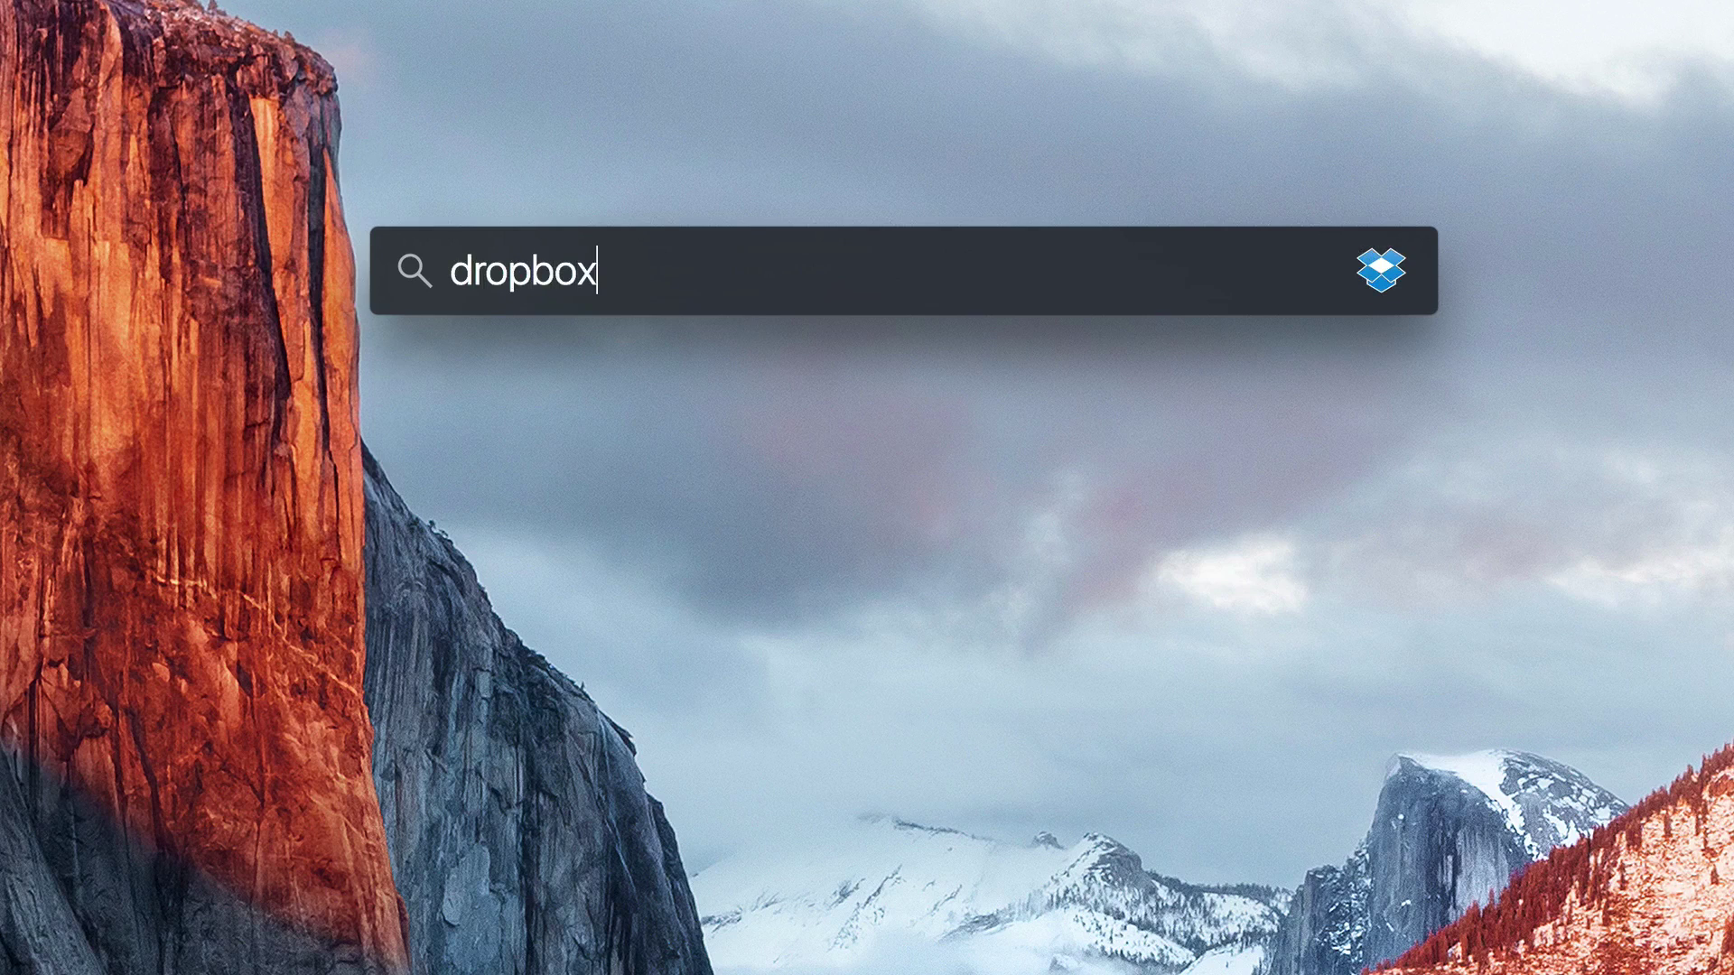
key(Escape)
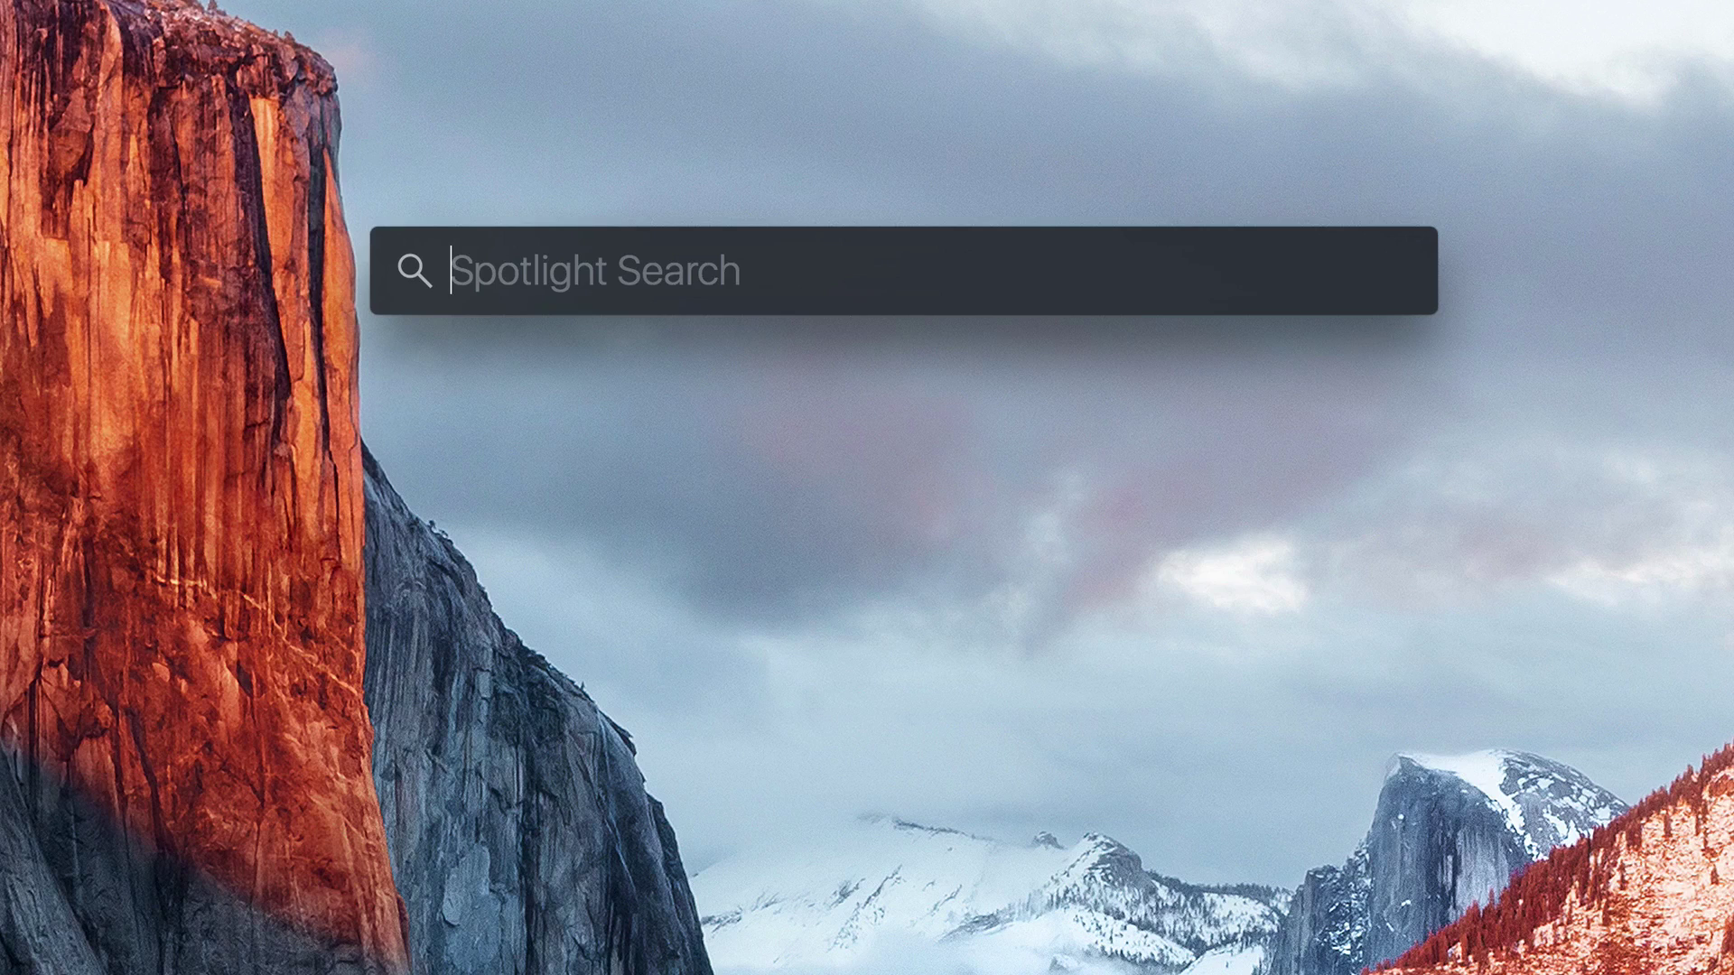
- Calculate 20*30 in Spotlight and clear the expression
text(20*)
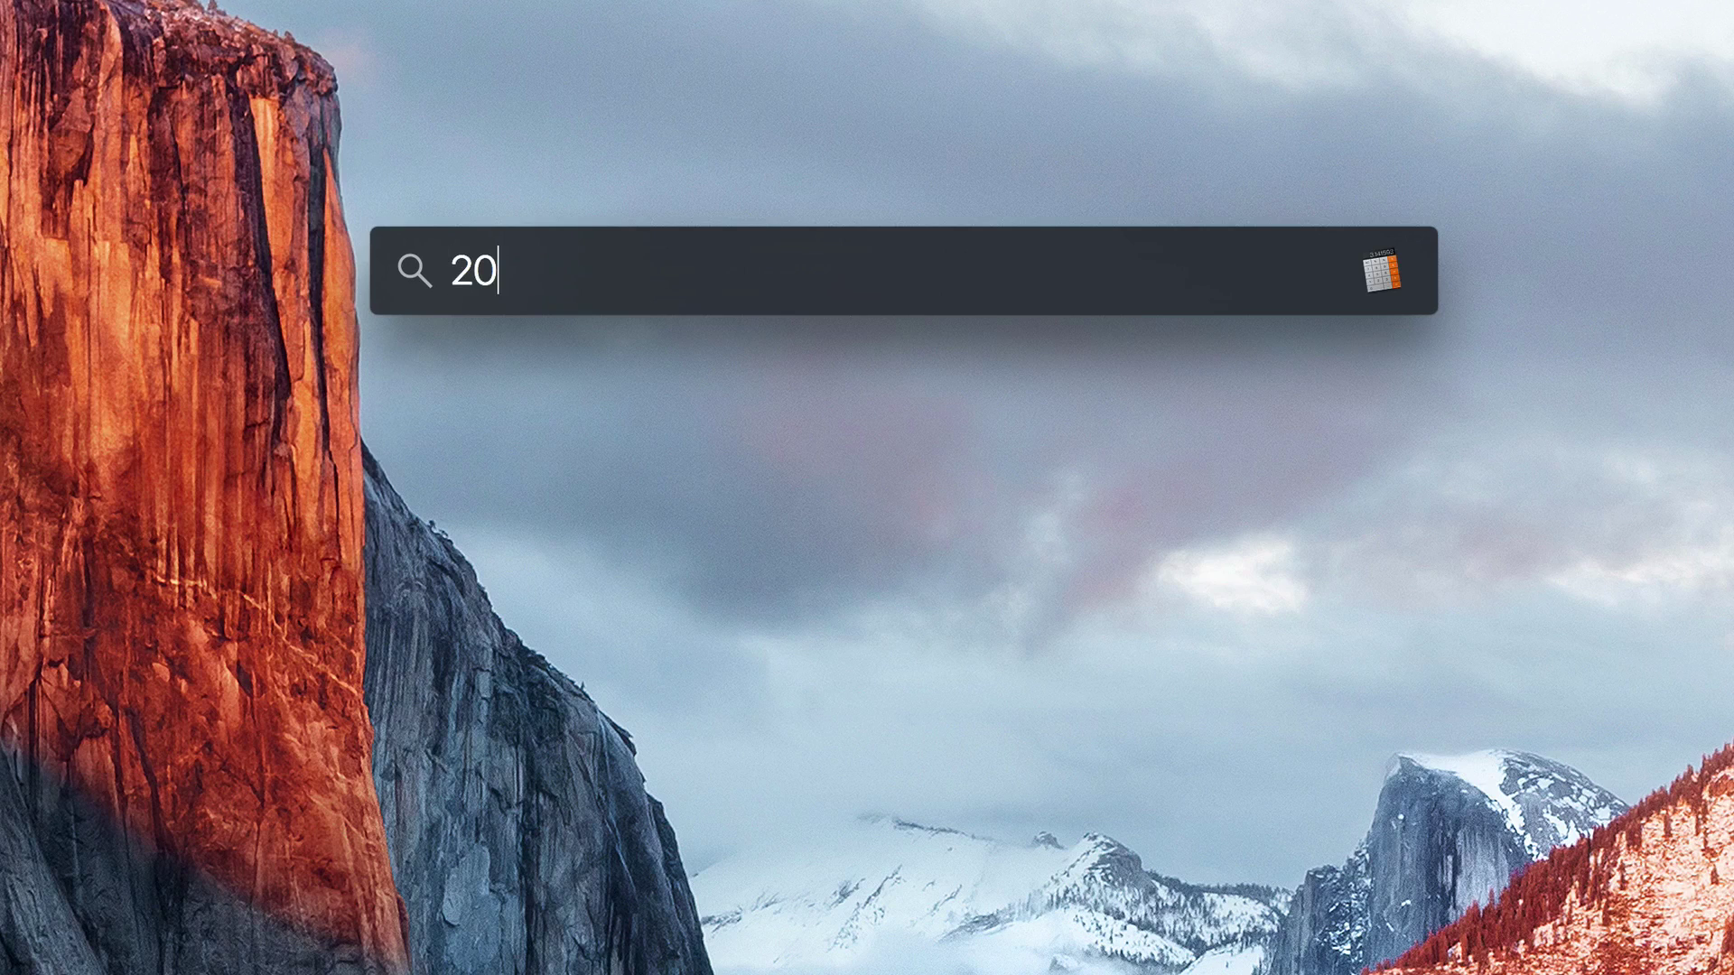
text(30)
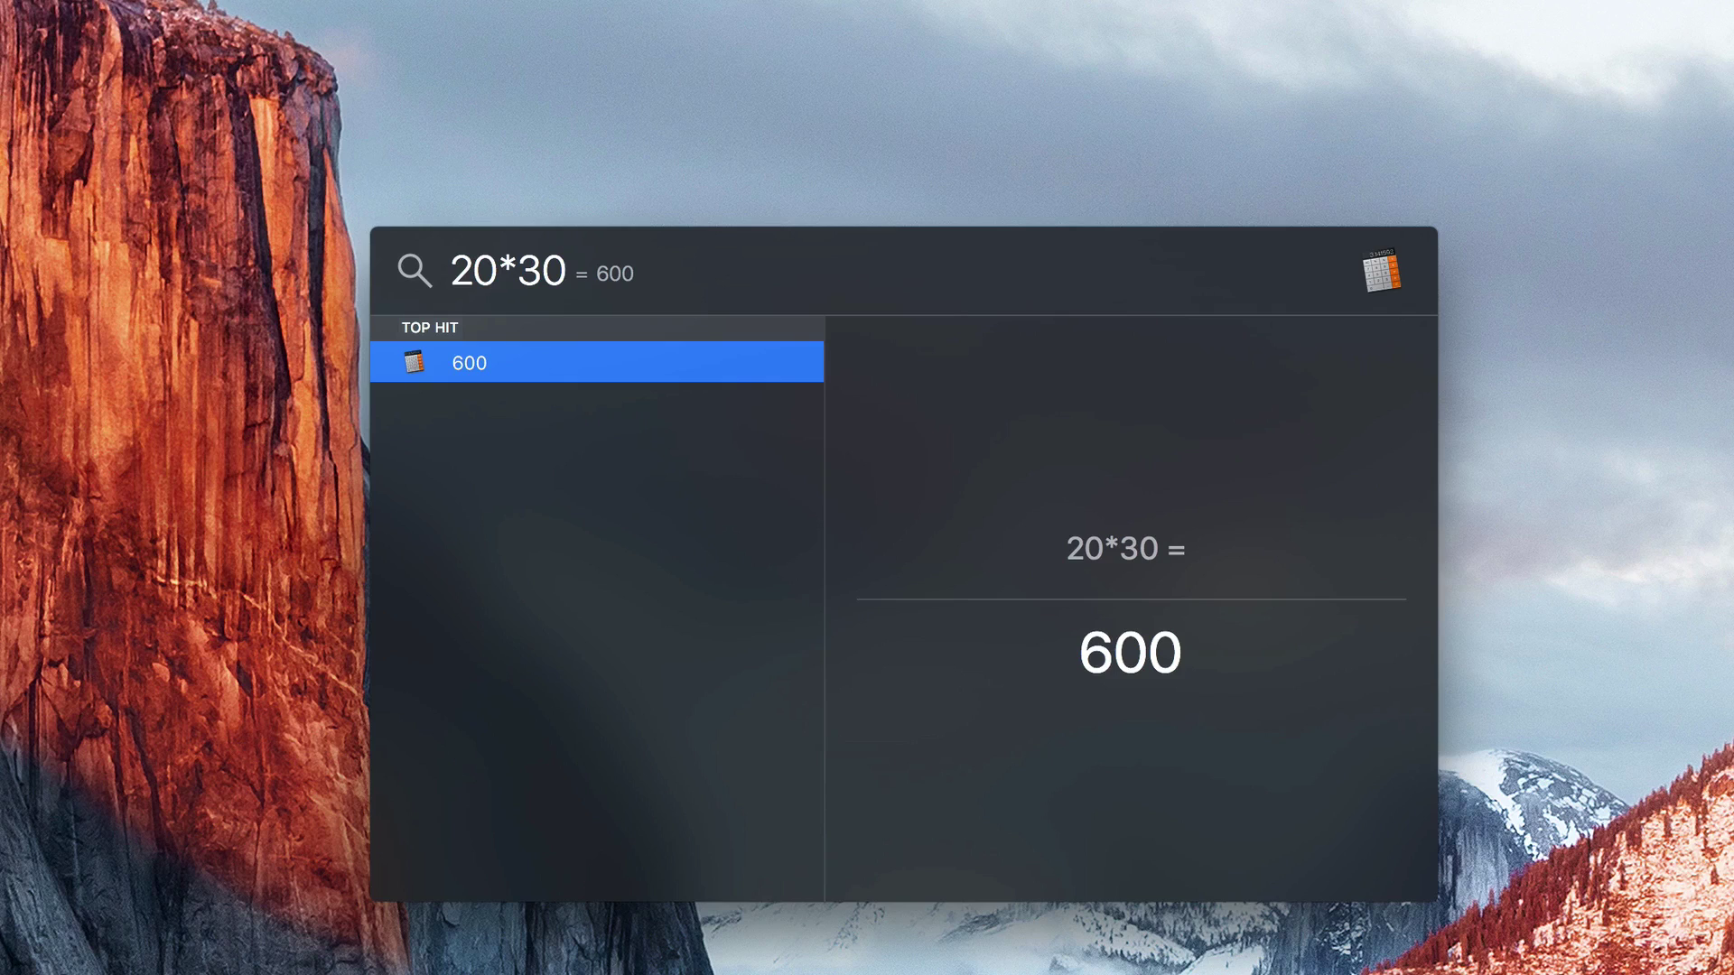
key(super+a)
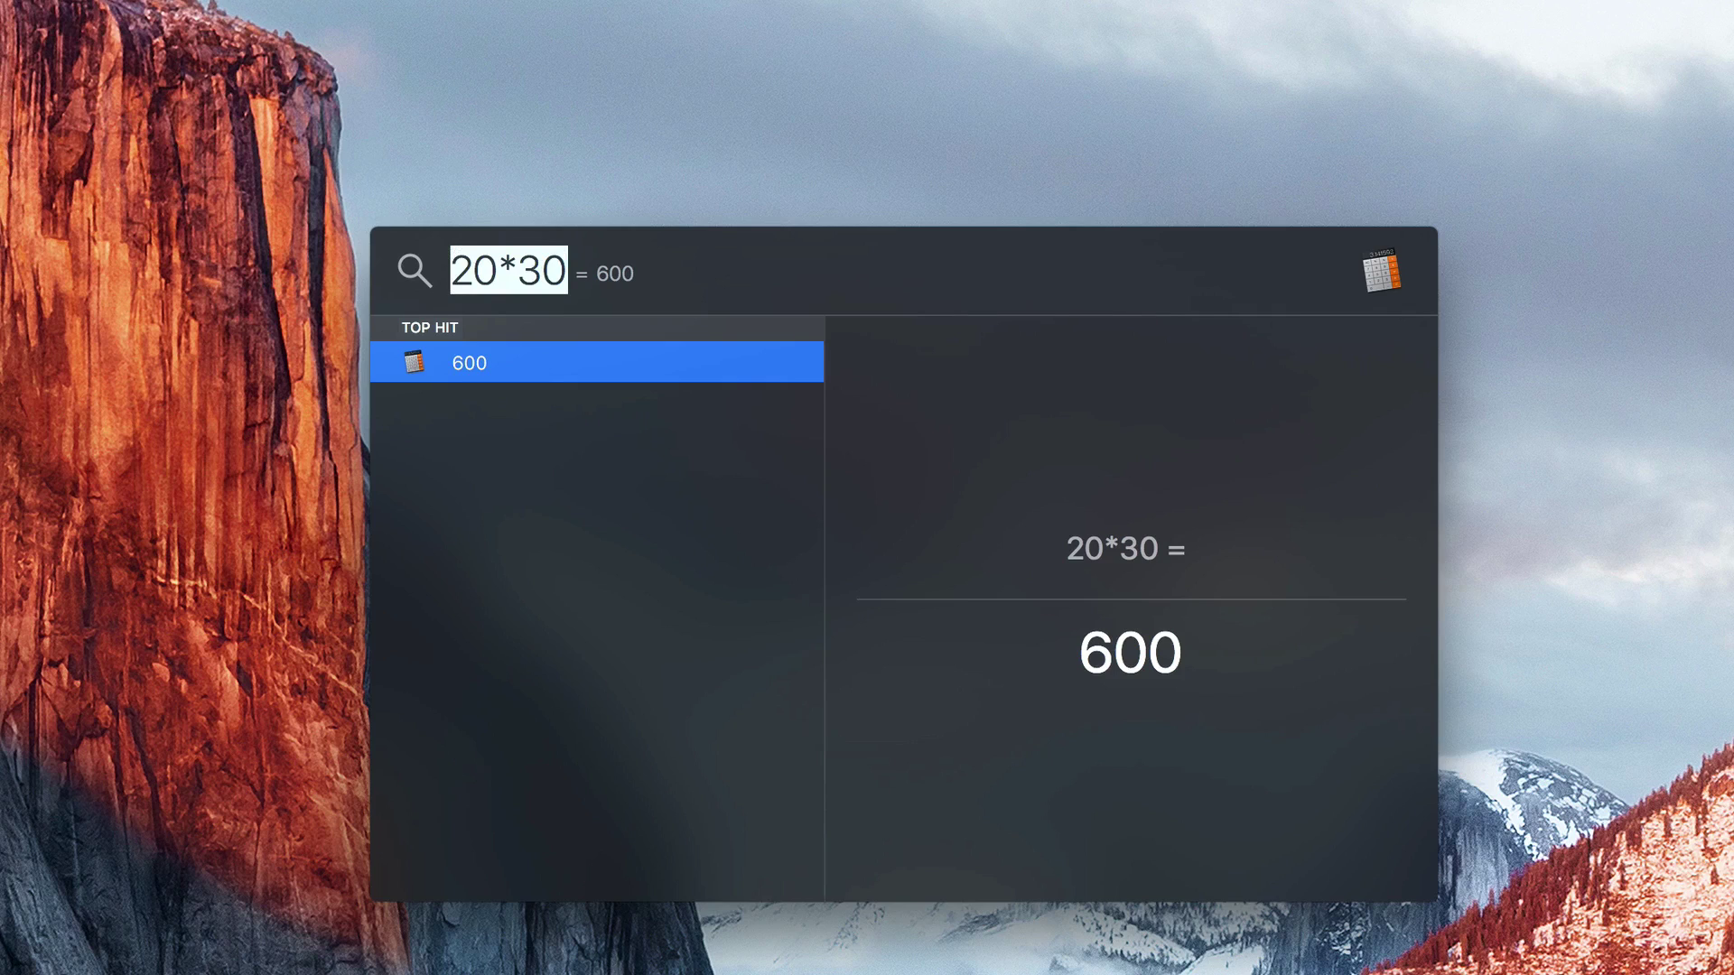
key(BackSpace)
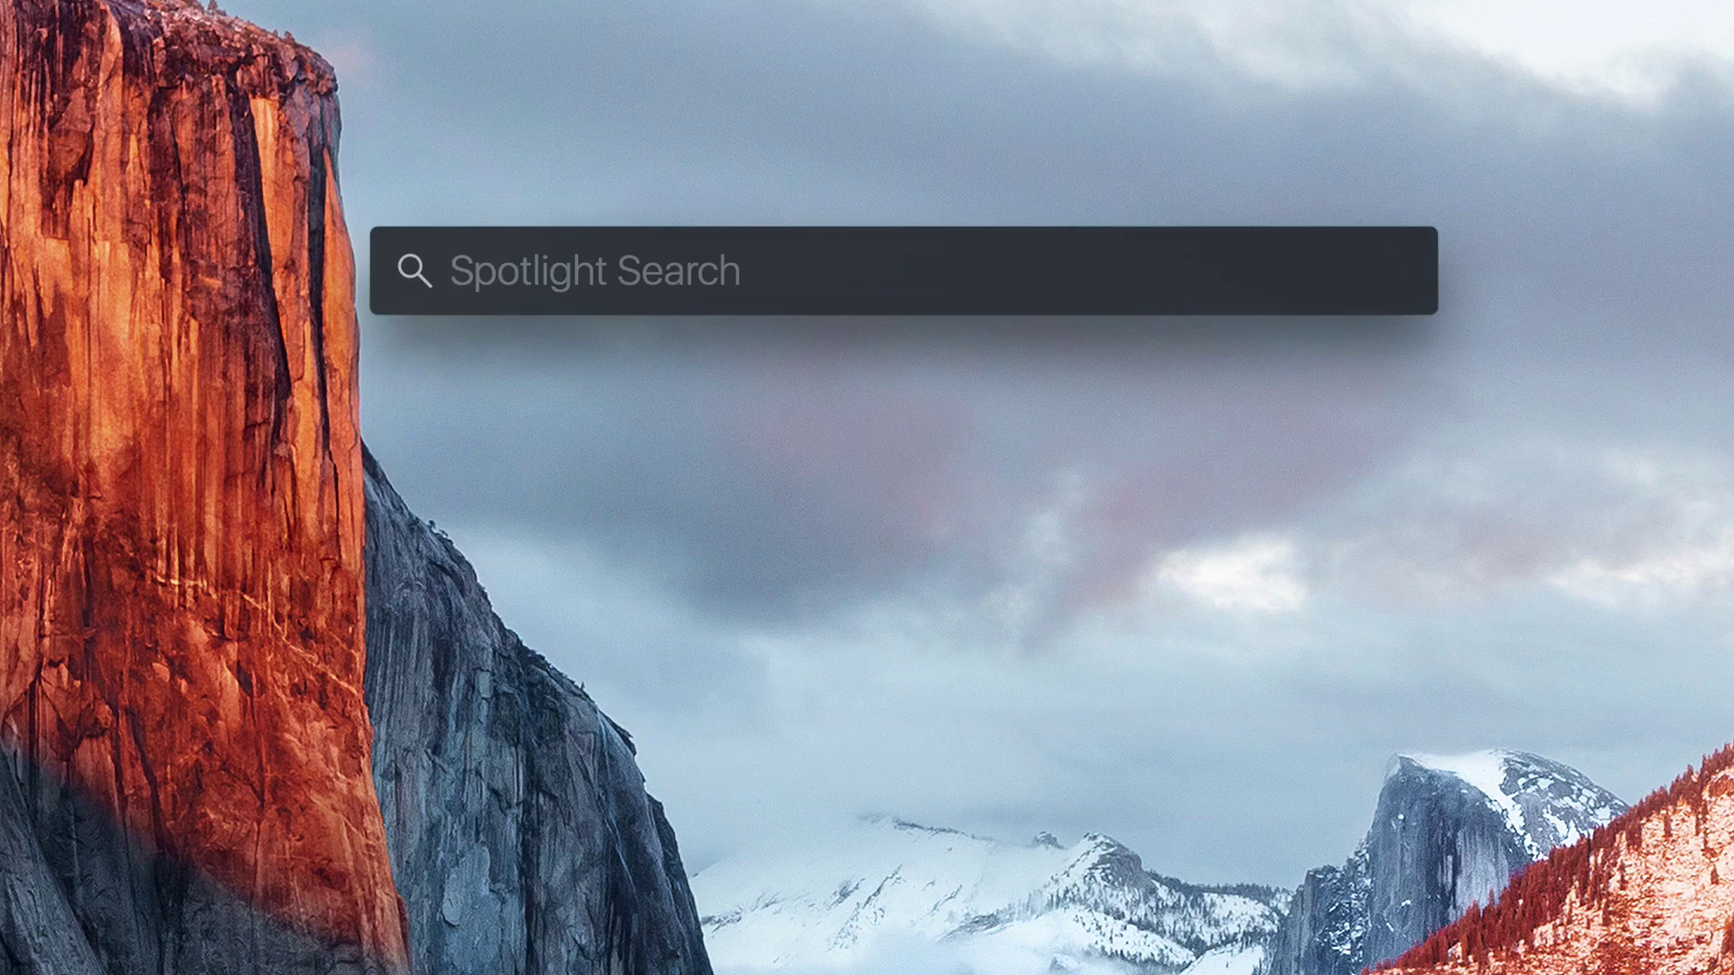
- Look up the unit conversions for 1ft and 1pound in Spotlight, and close the search
text(1)
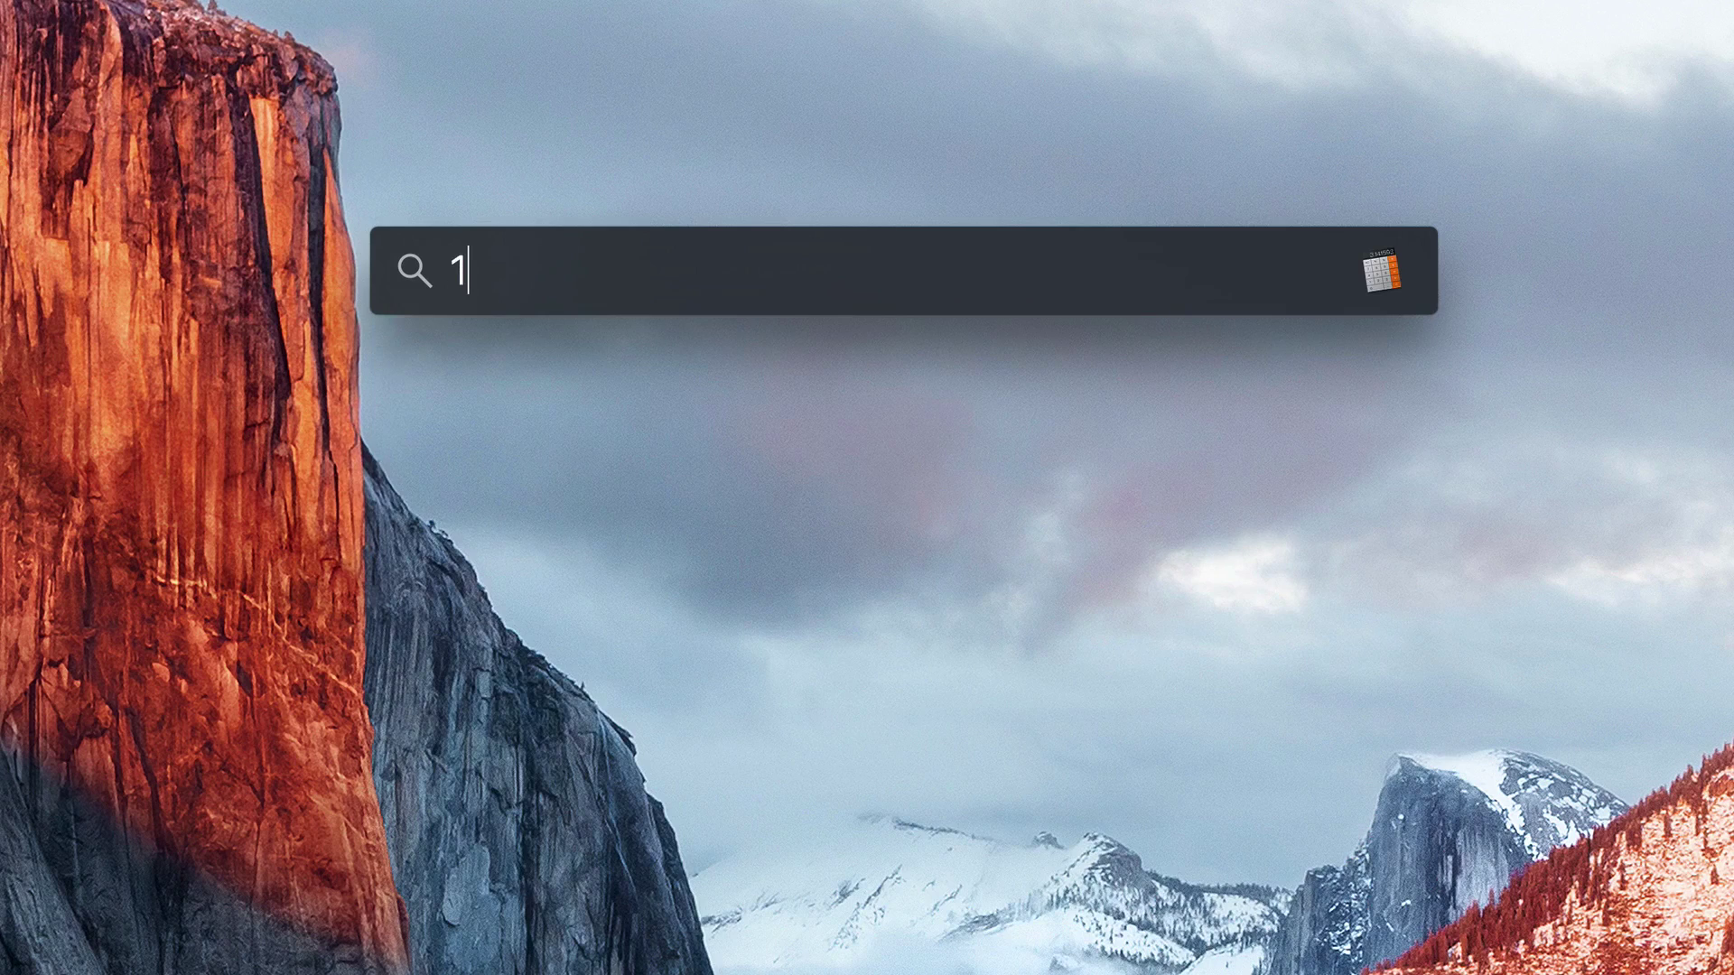
text(ft)
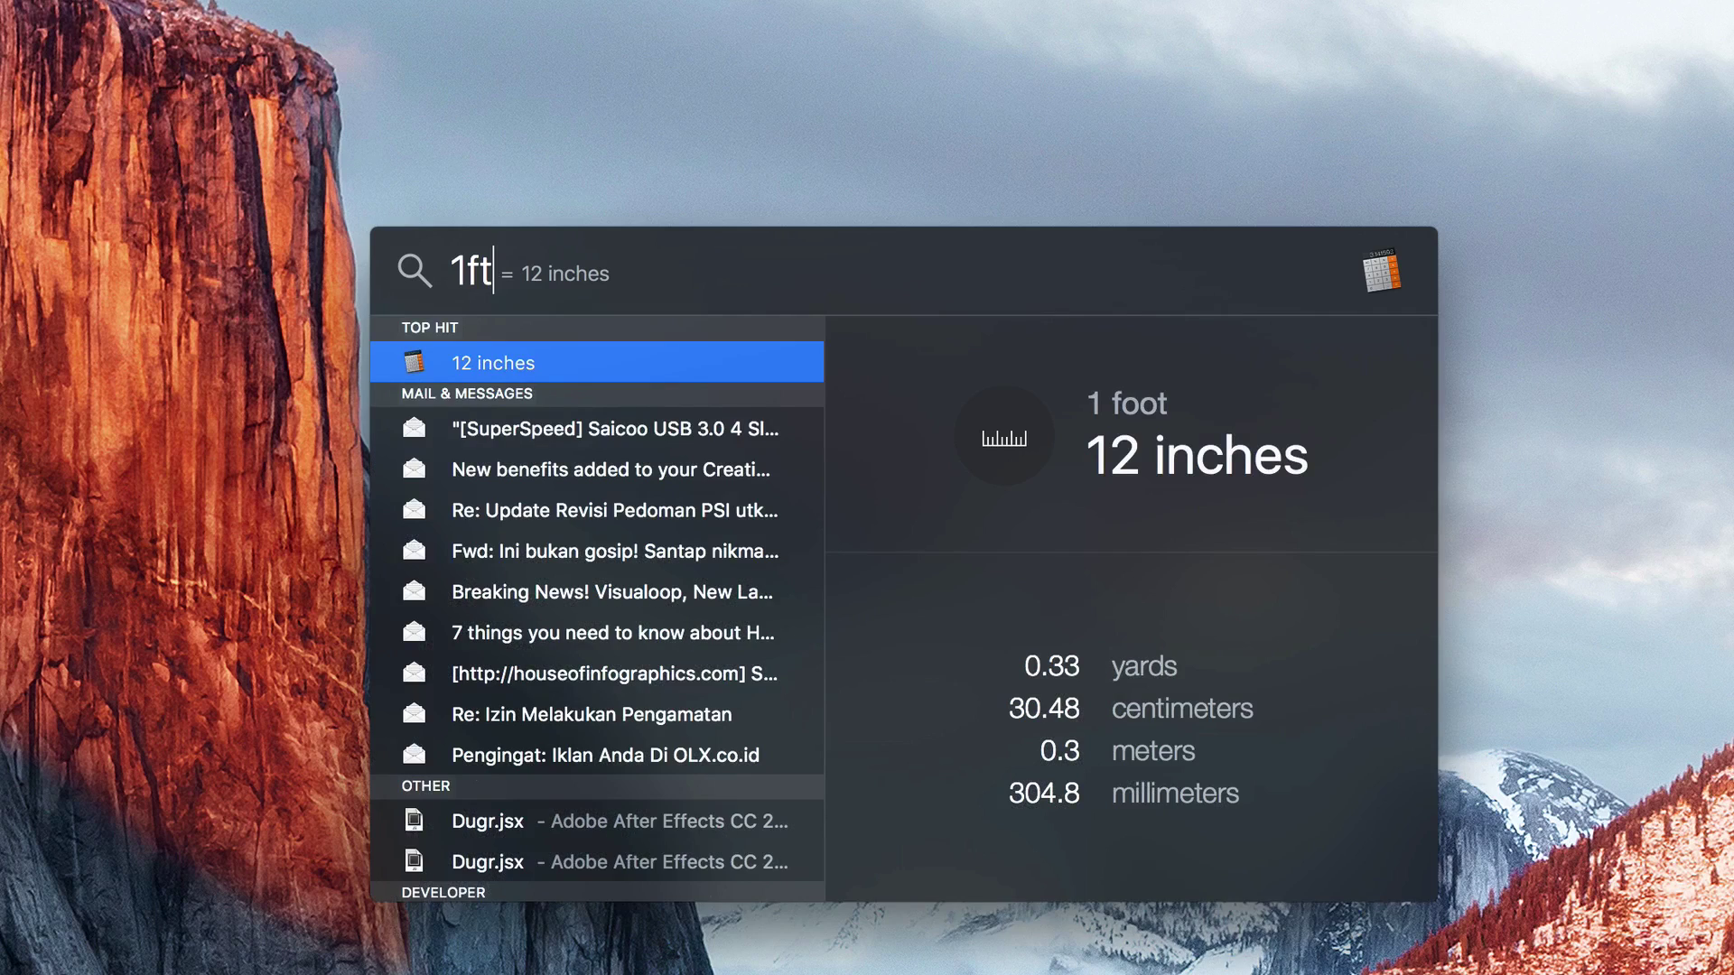
key(BackSpace)
key(BackSpace)
text(p)
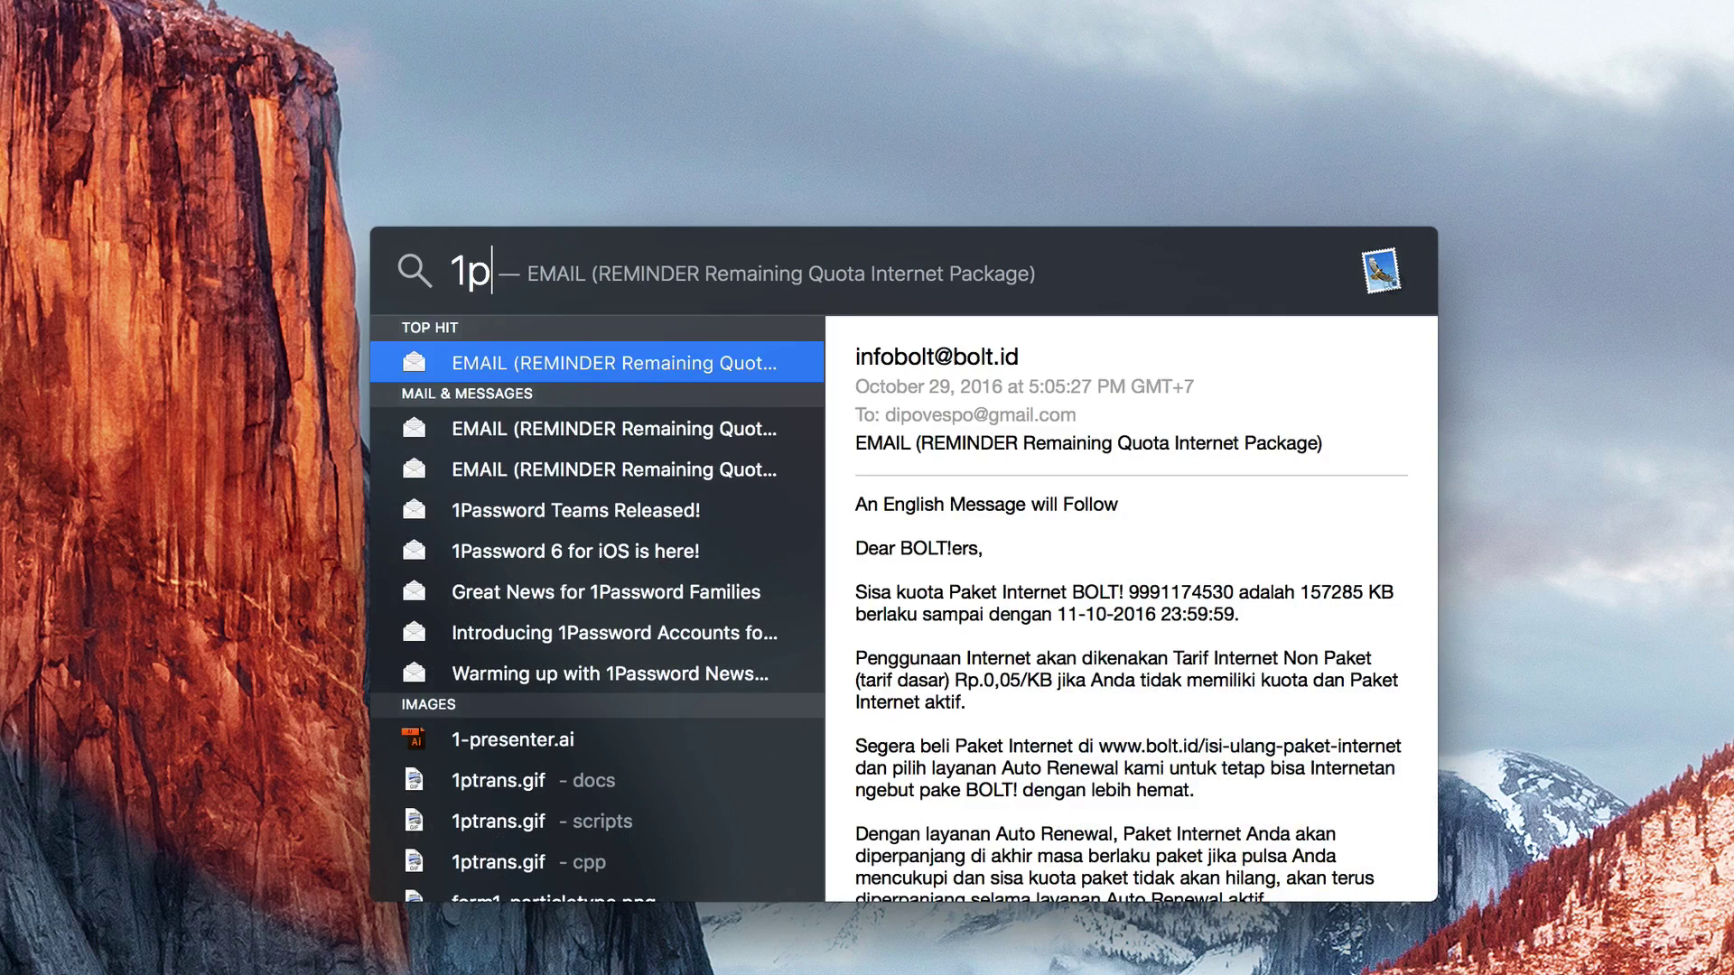
text(ound)
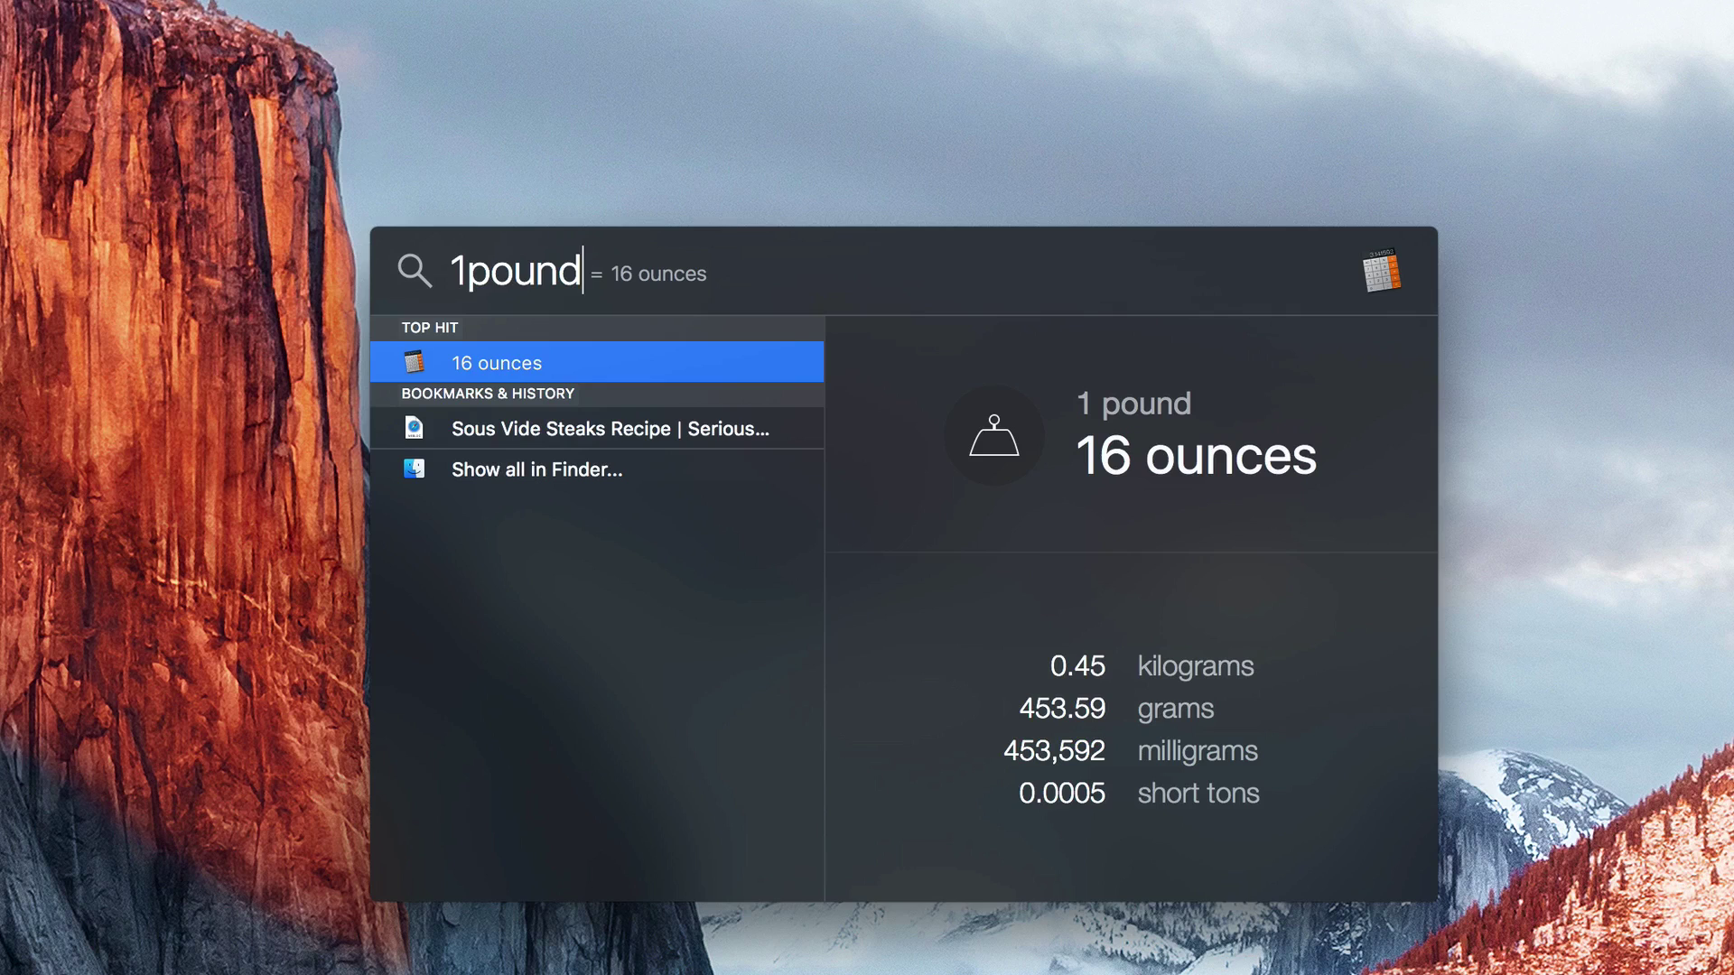
key(Escape)
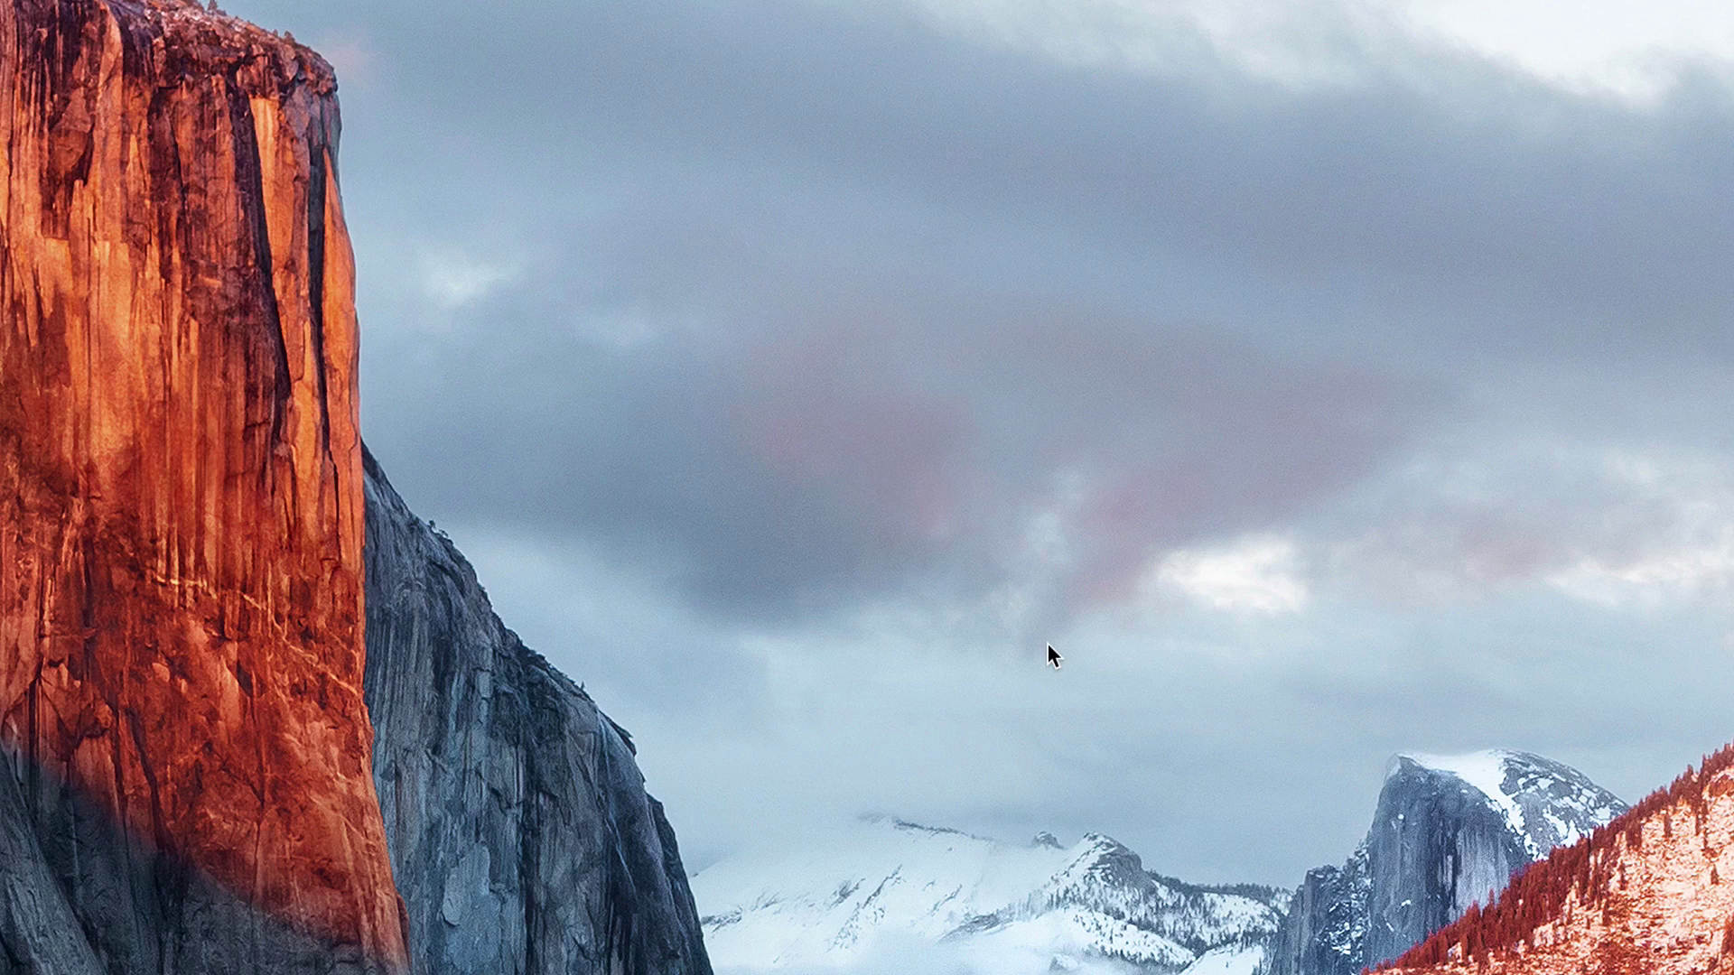
- Open the Sound preferences through a Spotlight search for "sound" and reposition the window
key(super+space)
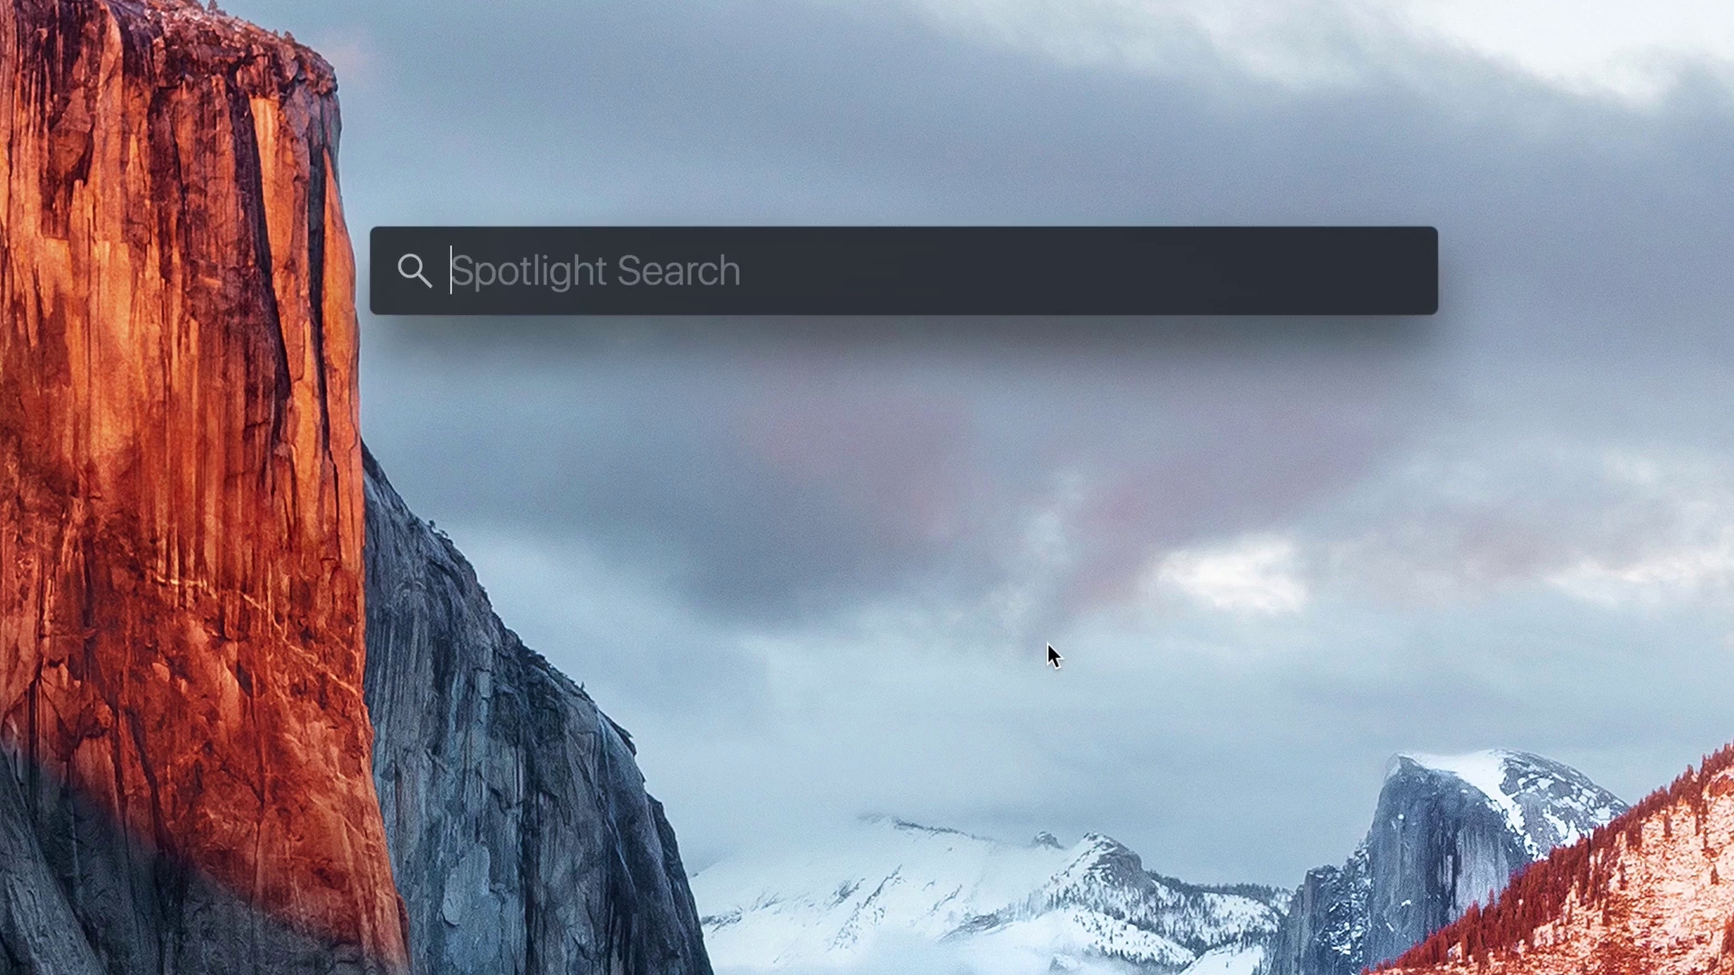
text(sound)
key(Return)
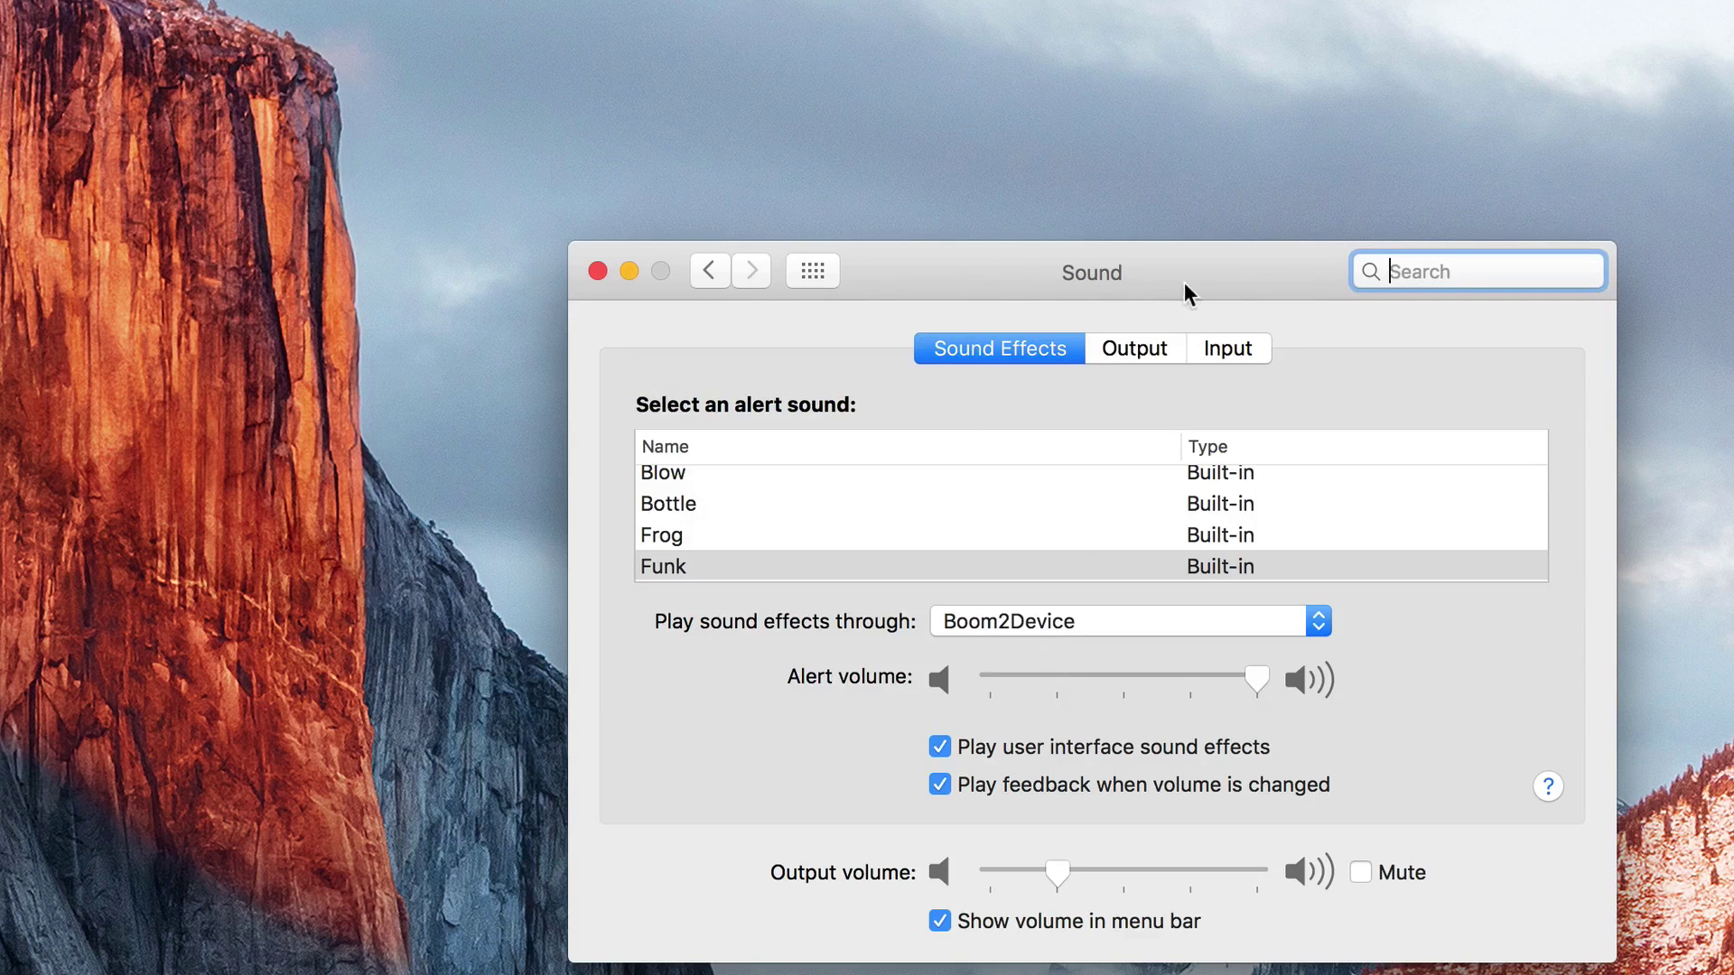
drag(1243, 262, 916, 361)
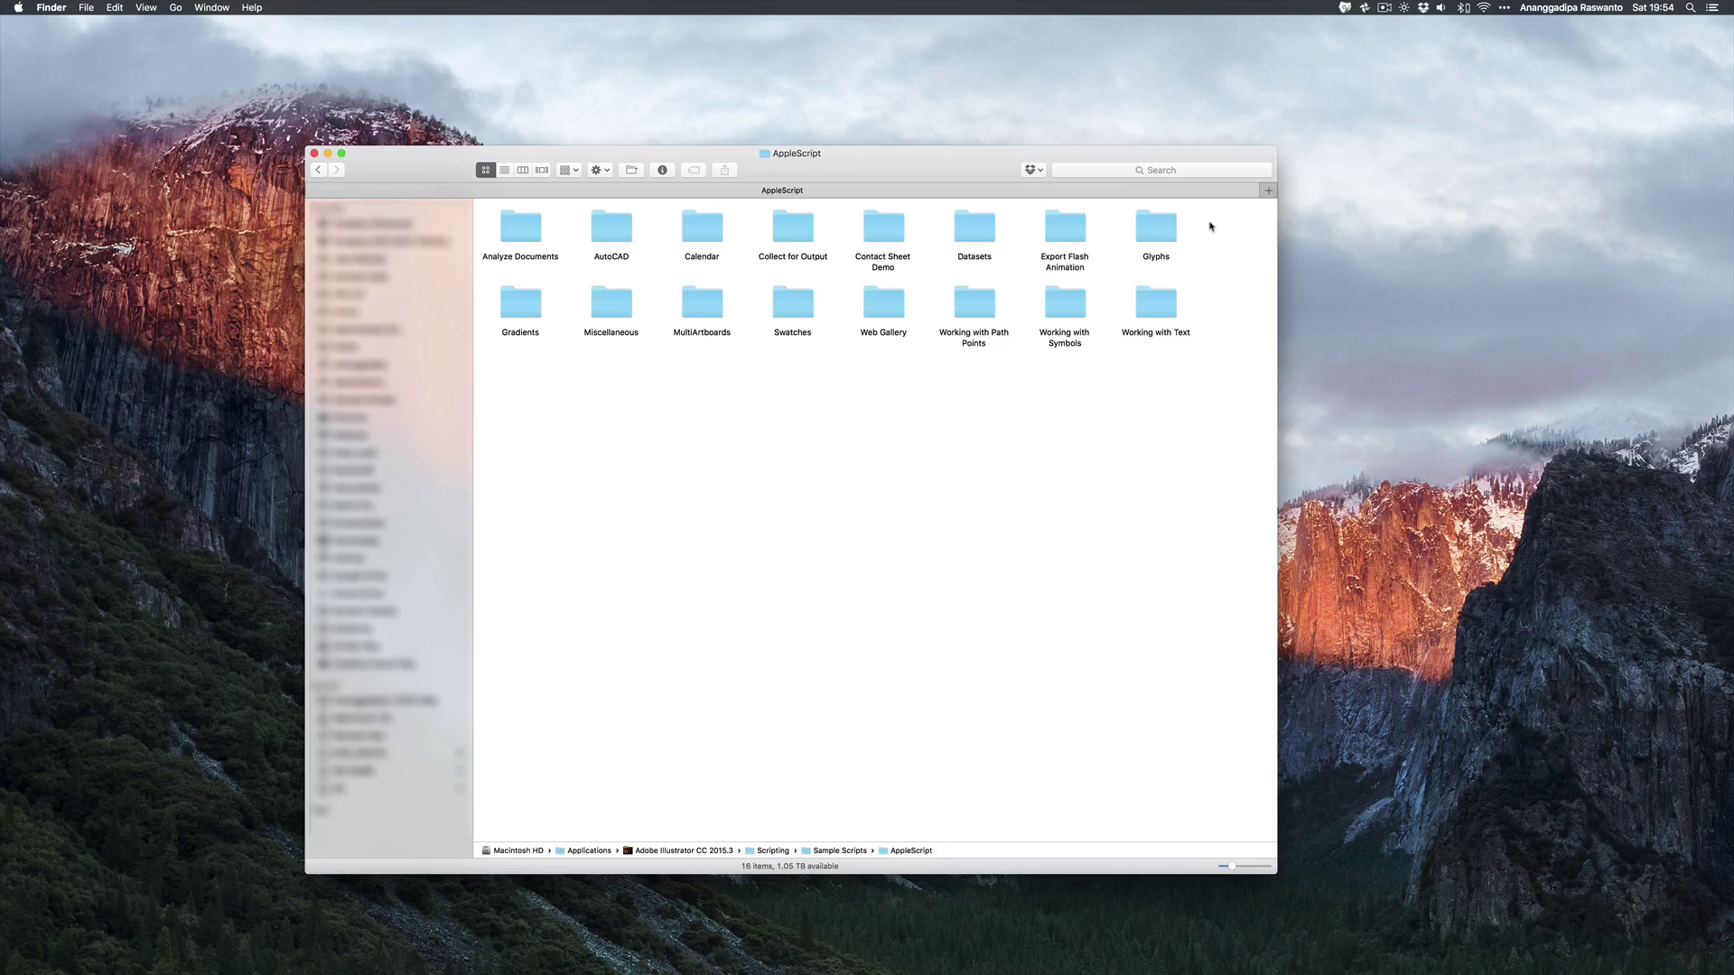
- Select all the folders in the AppleScript folder with a selection rectangle and clear the selection
drag(1209, 223, 1227, 309)
drag(1225, 237, 514, 329)
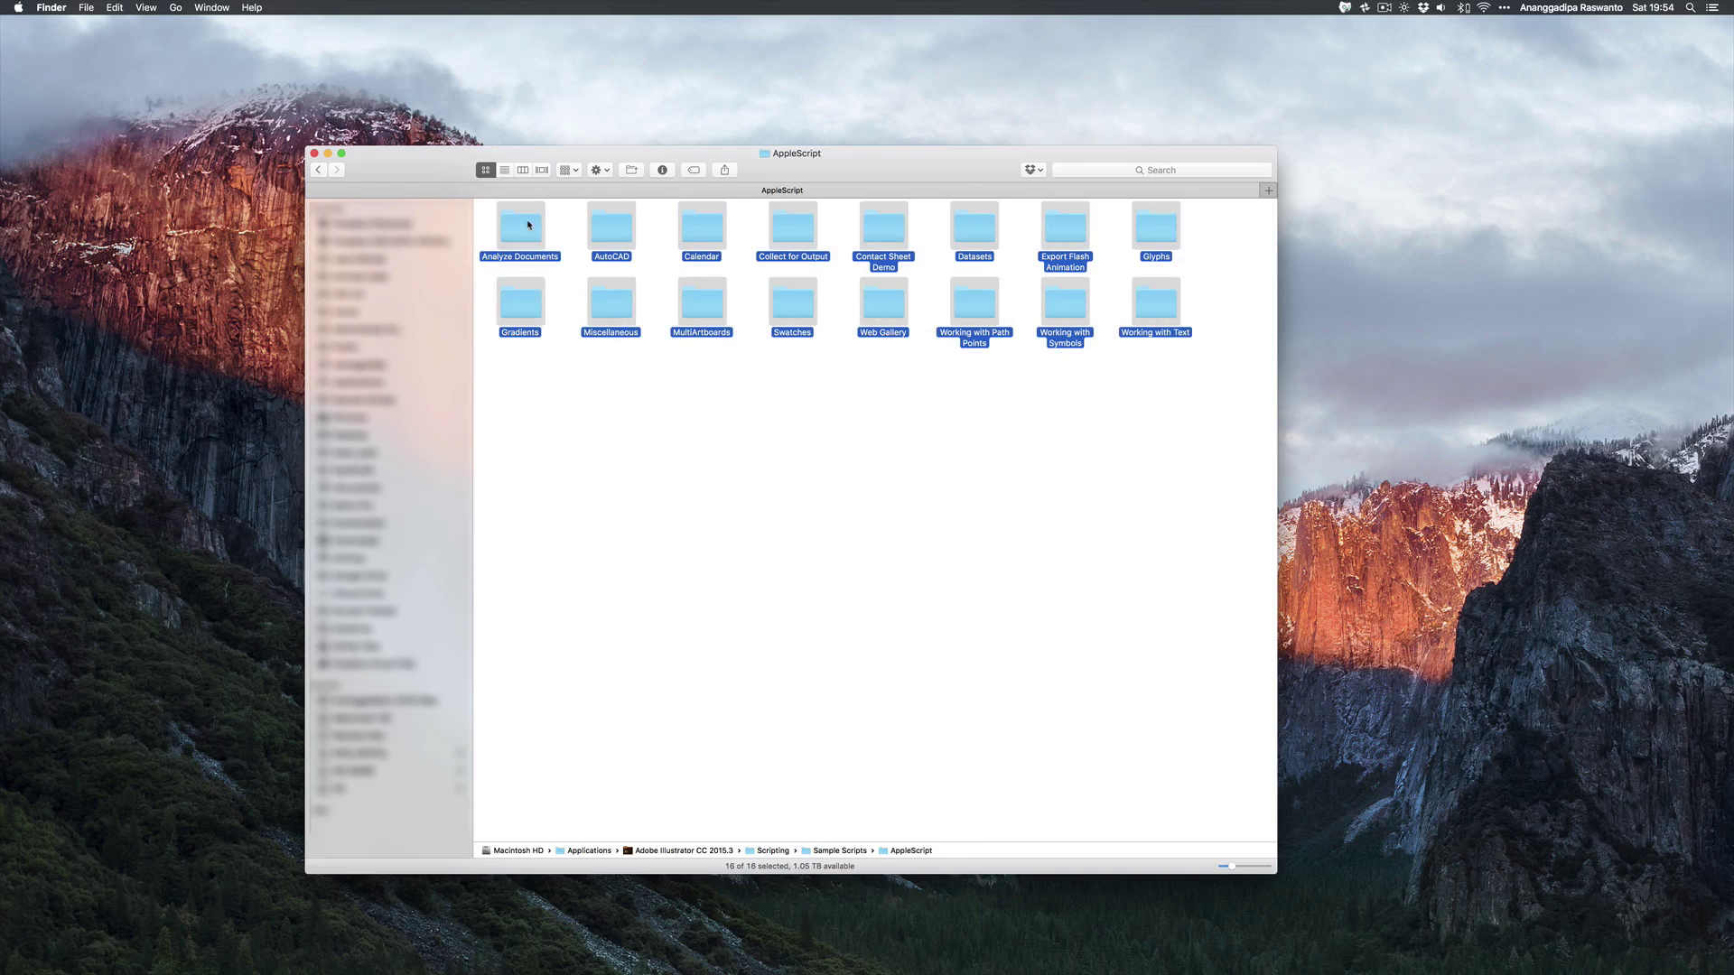
drag(529, 225, 578, 176)
click(758, 523)
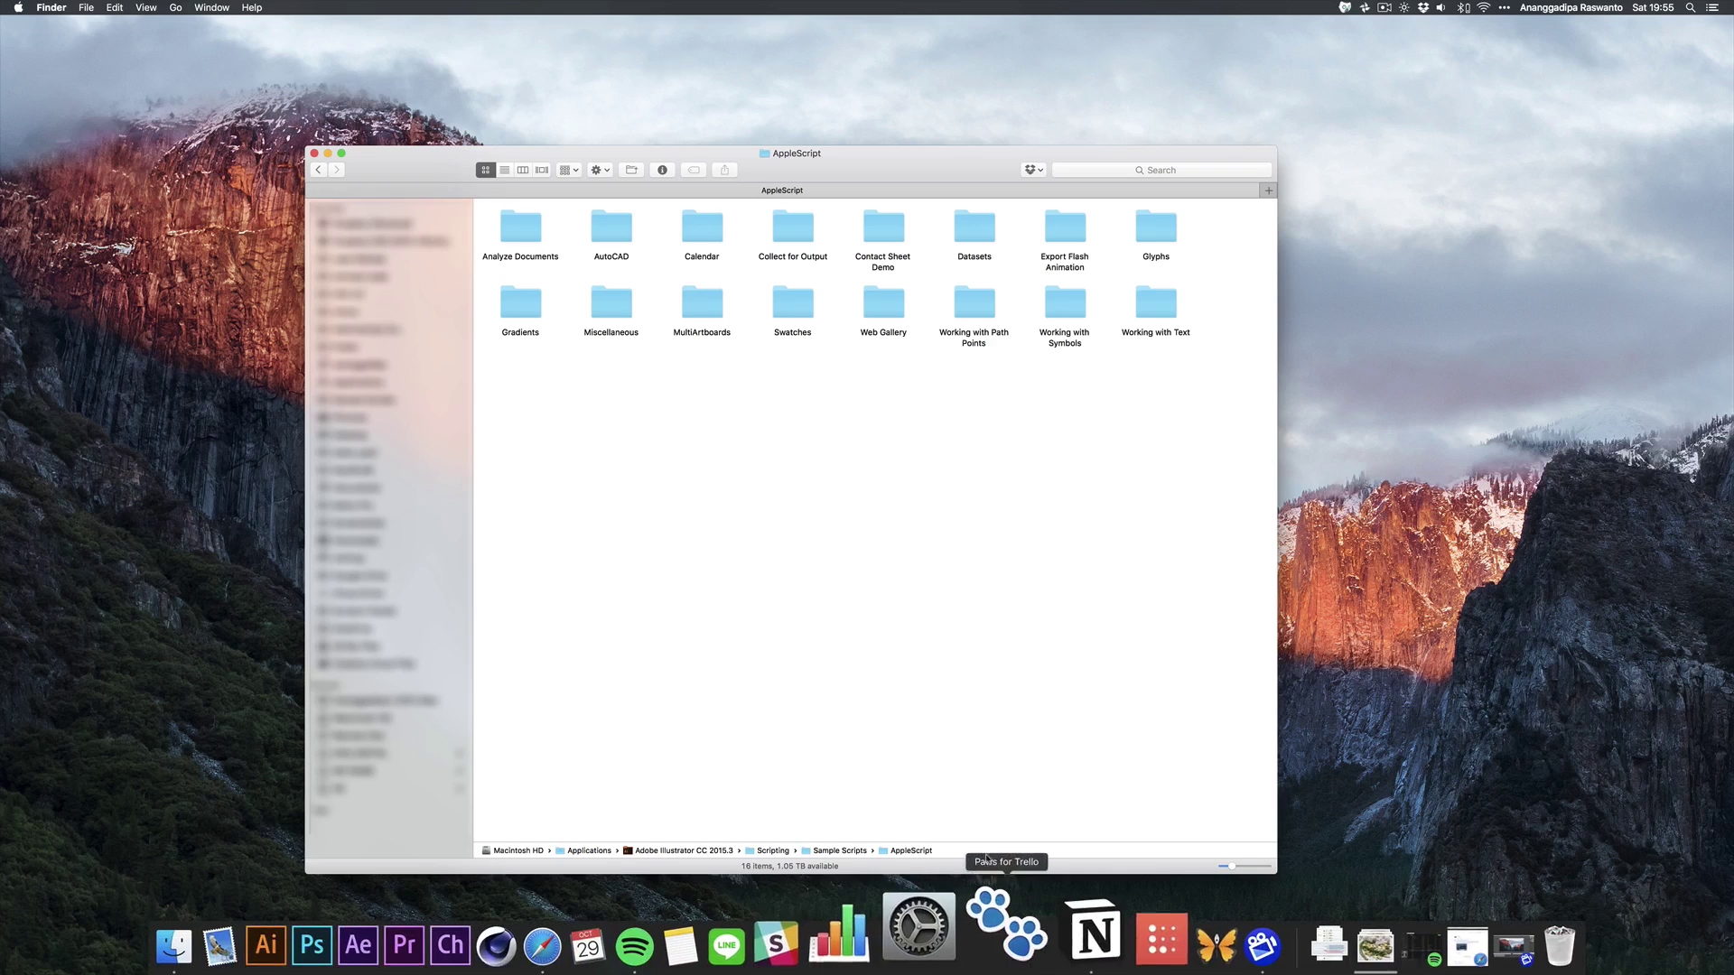
- Open the Trackpad settings in System Preferences and view the More Gestures options
click(959, 926)
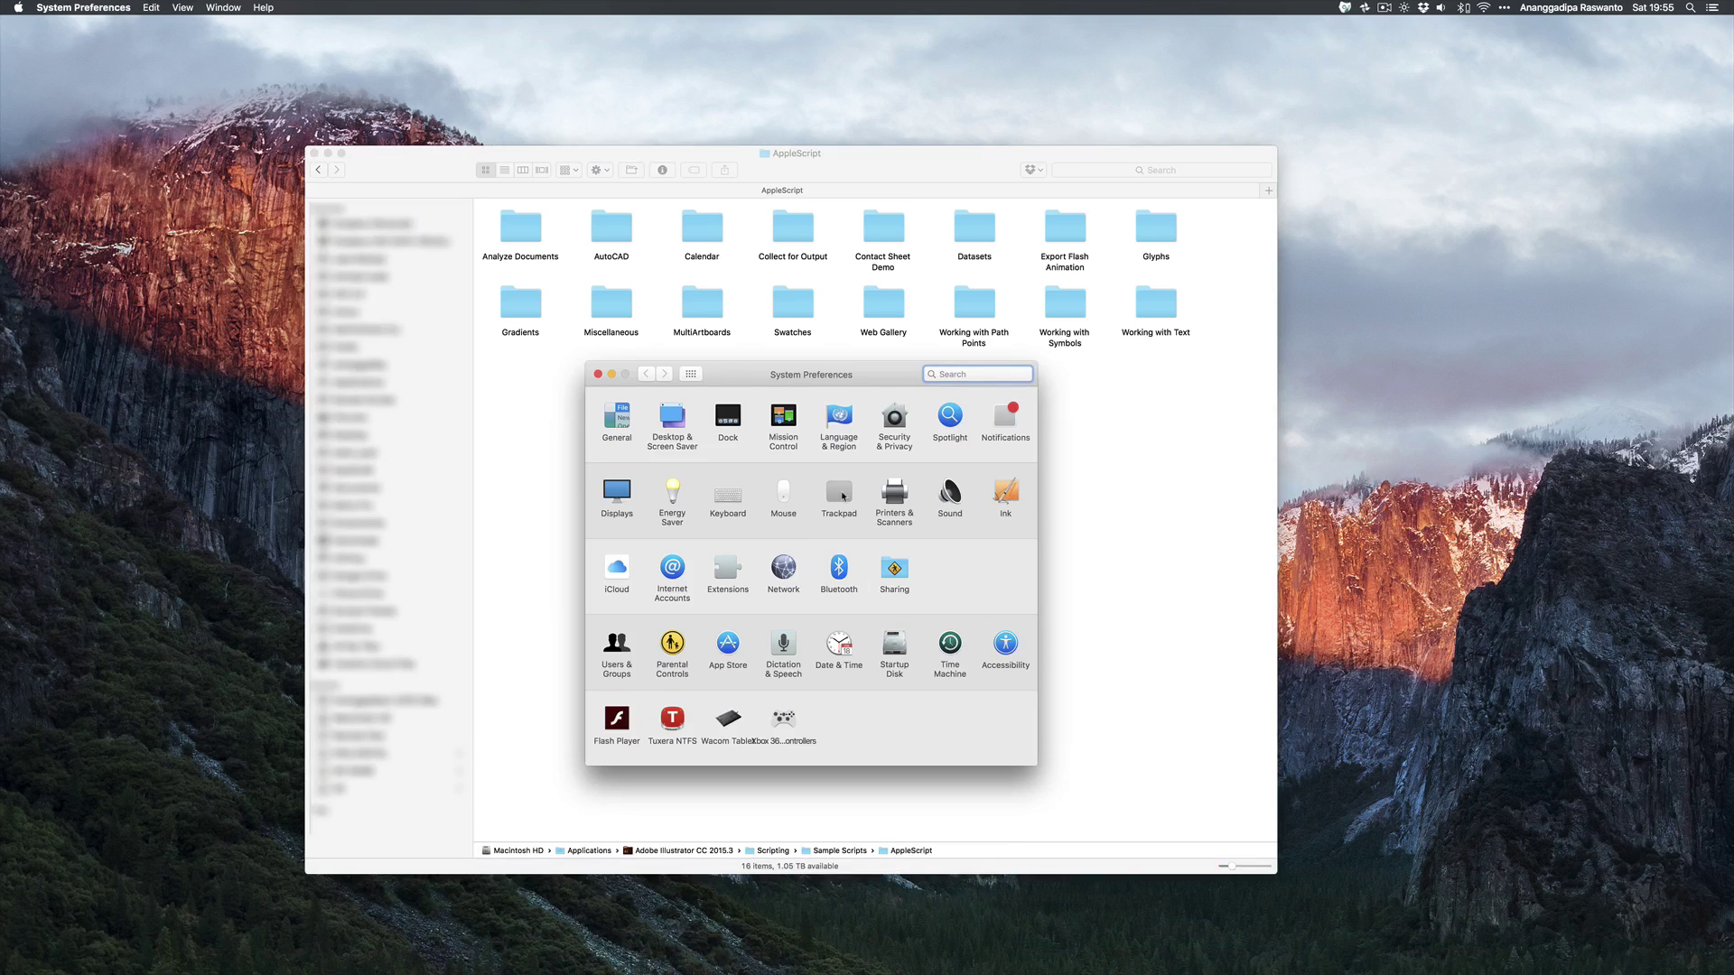
click(838, 494)
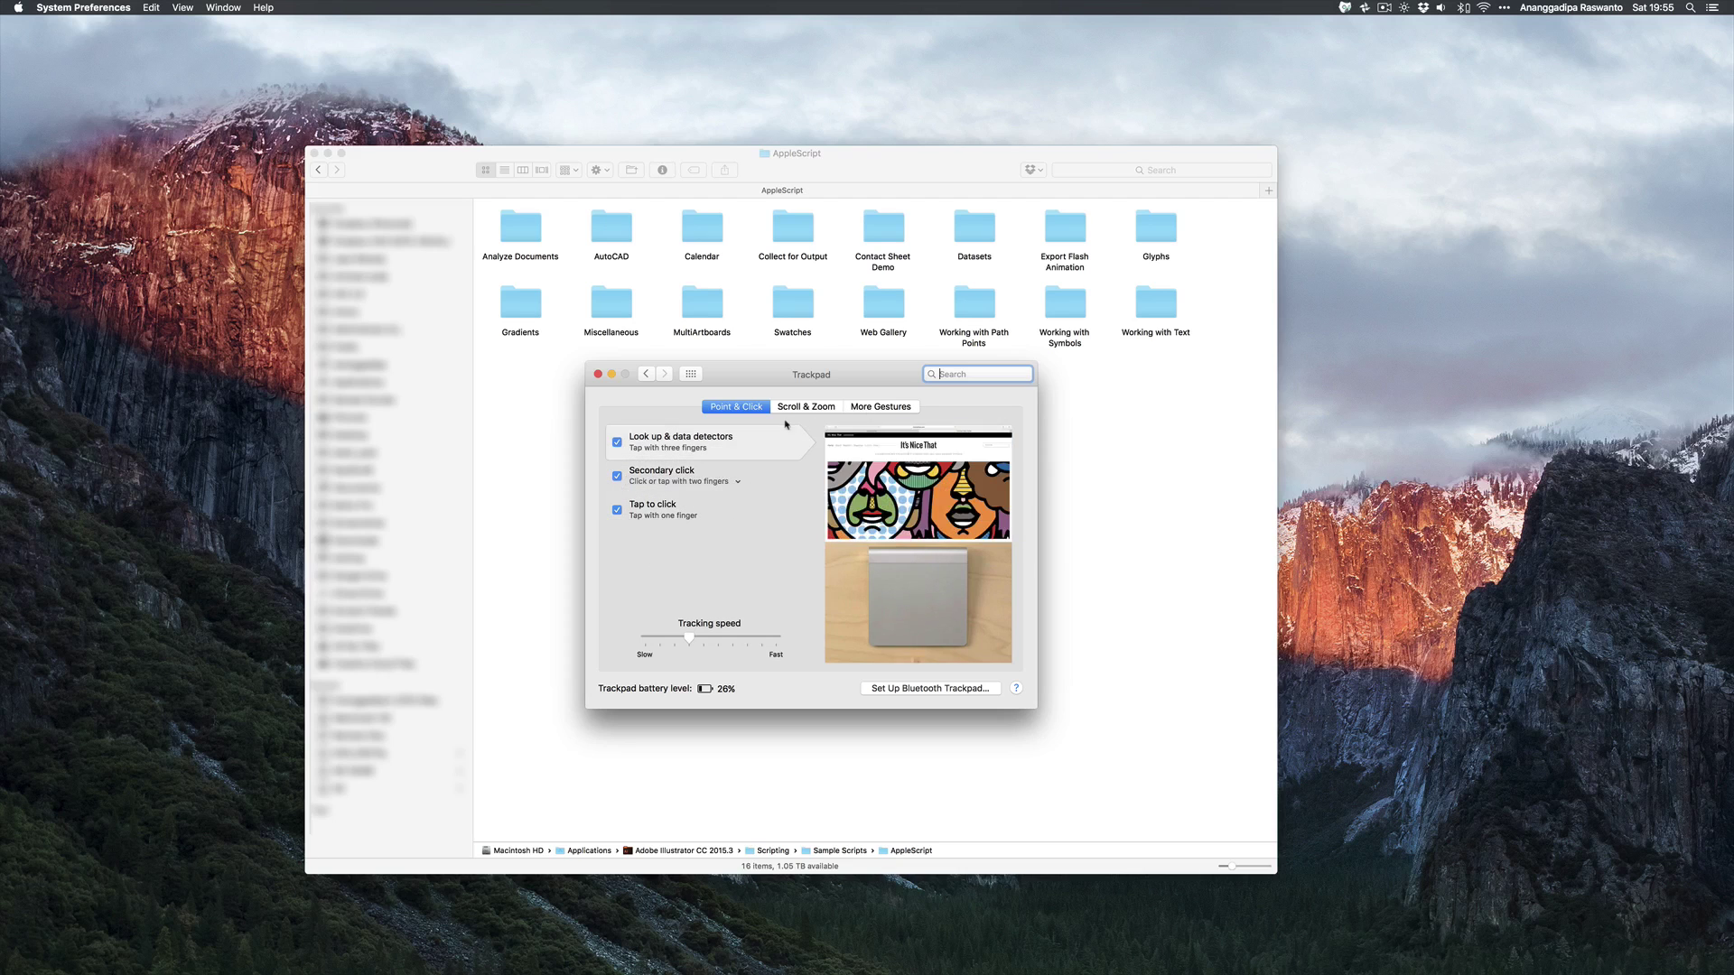
click(894, 408)
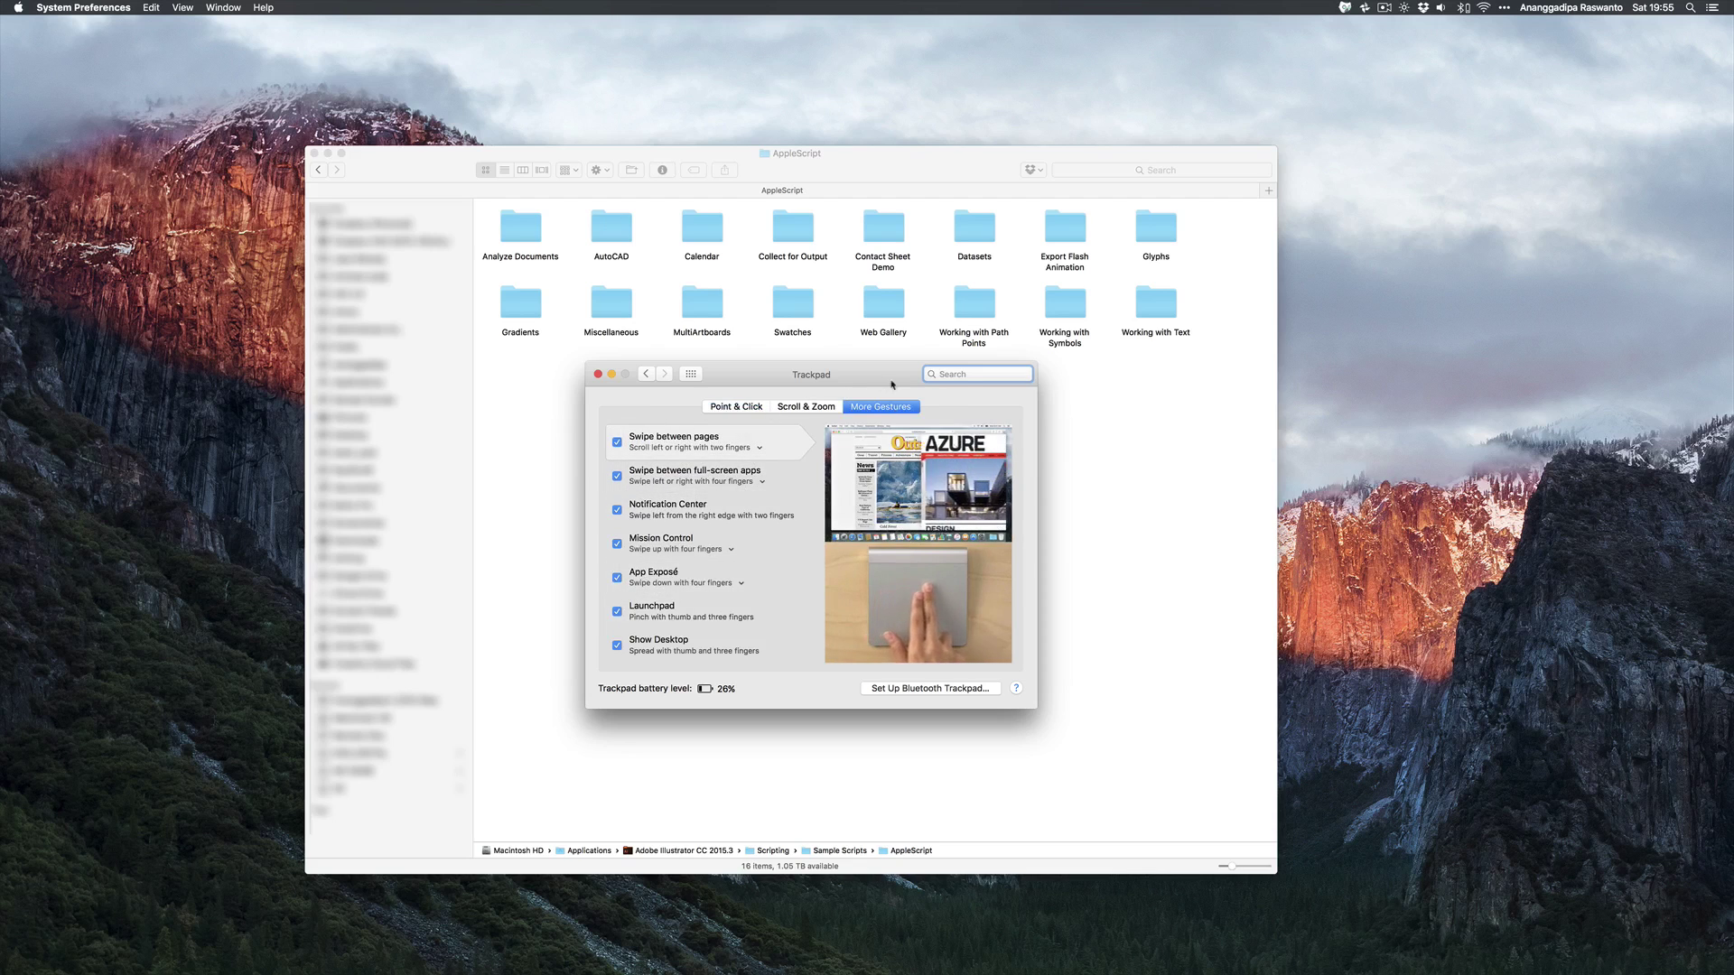
drag(696, 392, 776, 413)
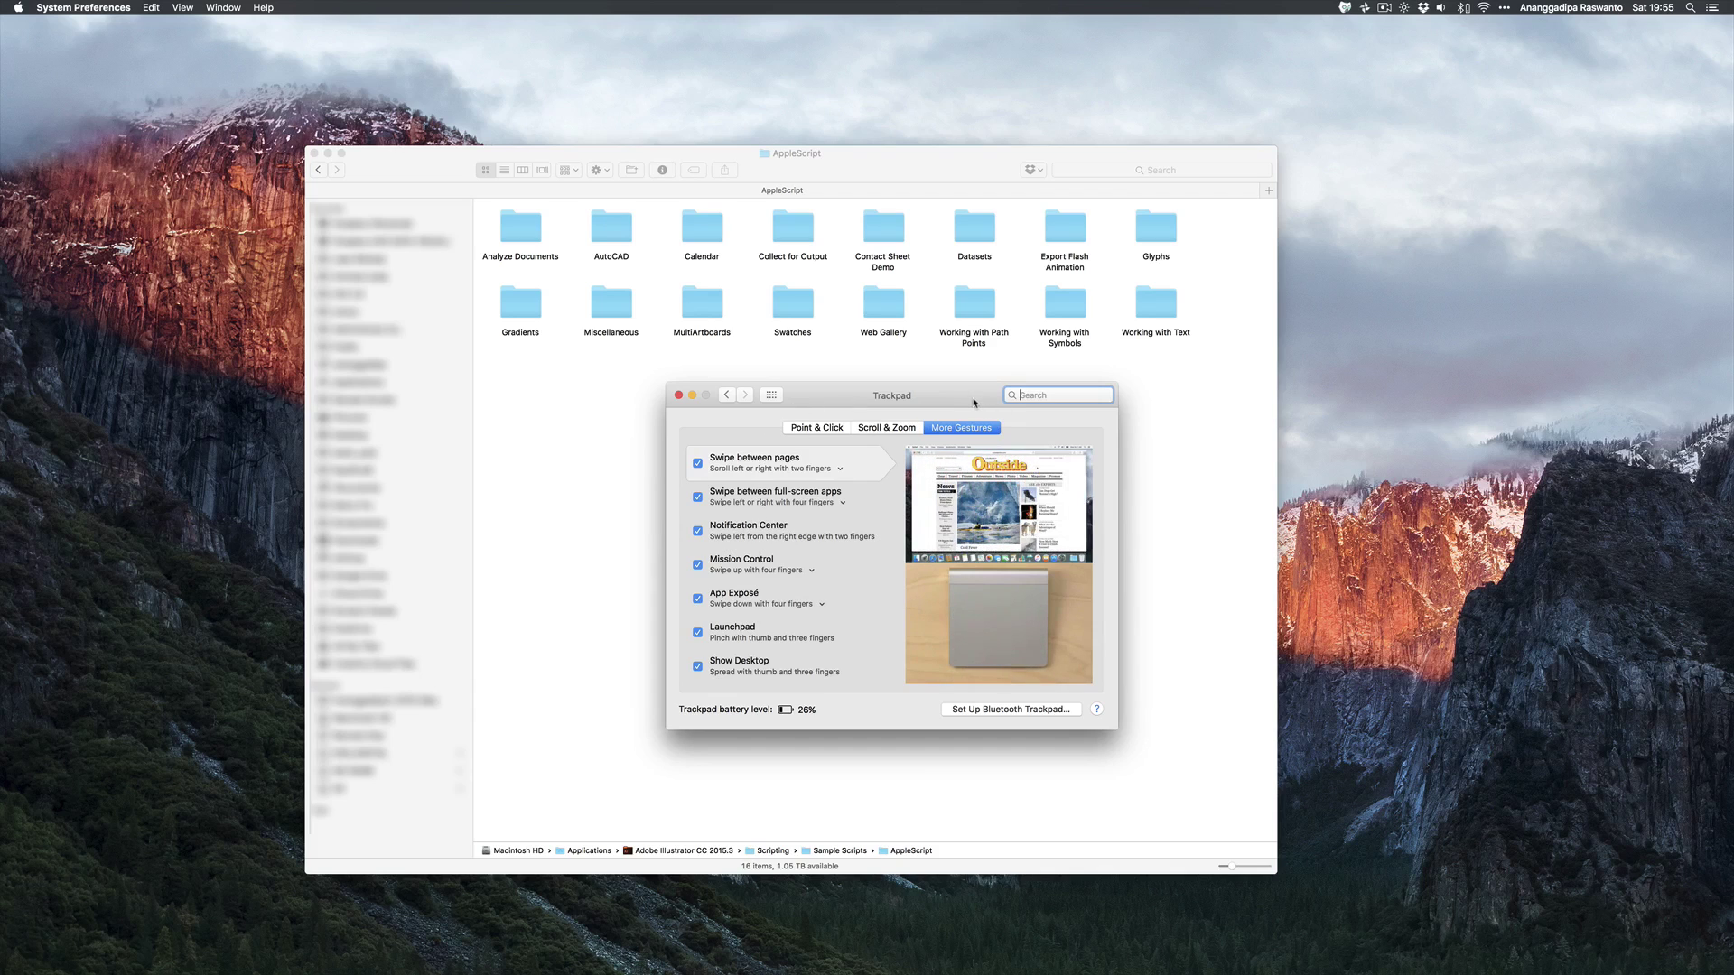
- Return to the System Preferences overview, reposition the window, and show the Mouse & Trackpad settings under Accessibility
click(725, 395)
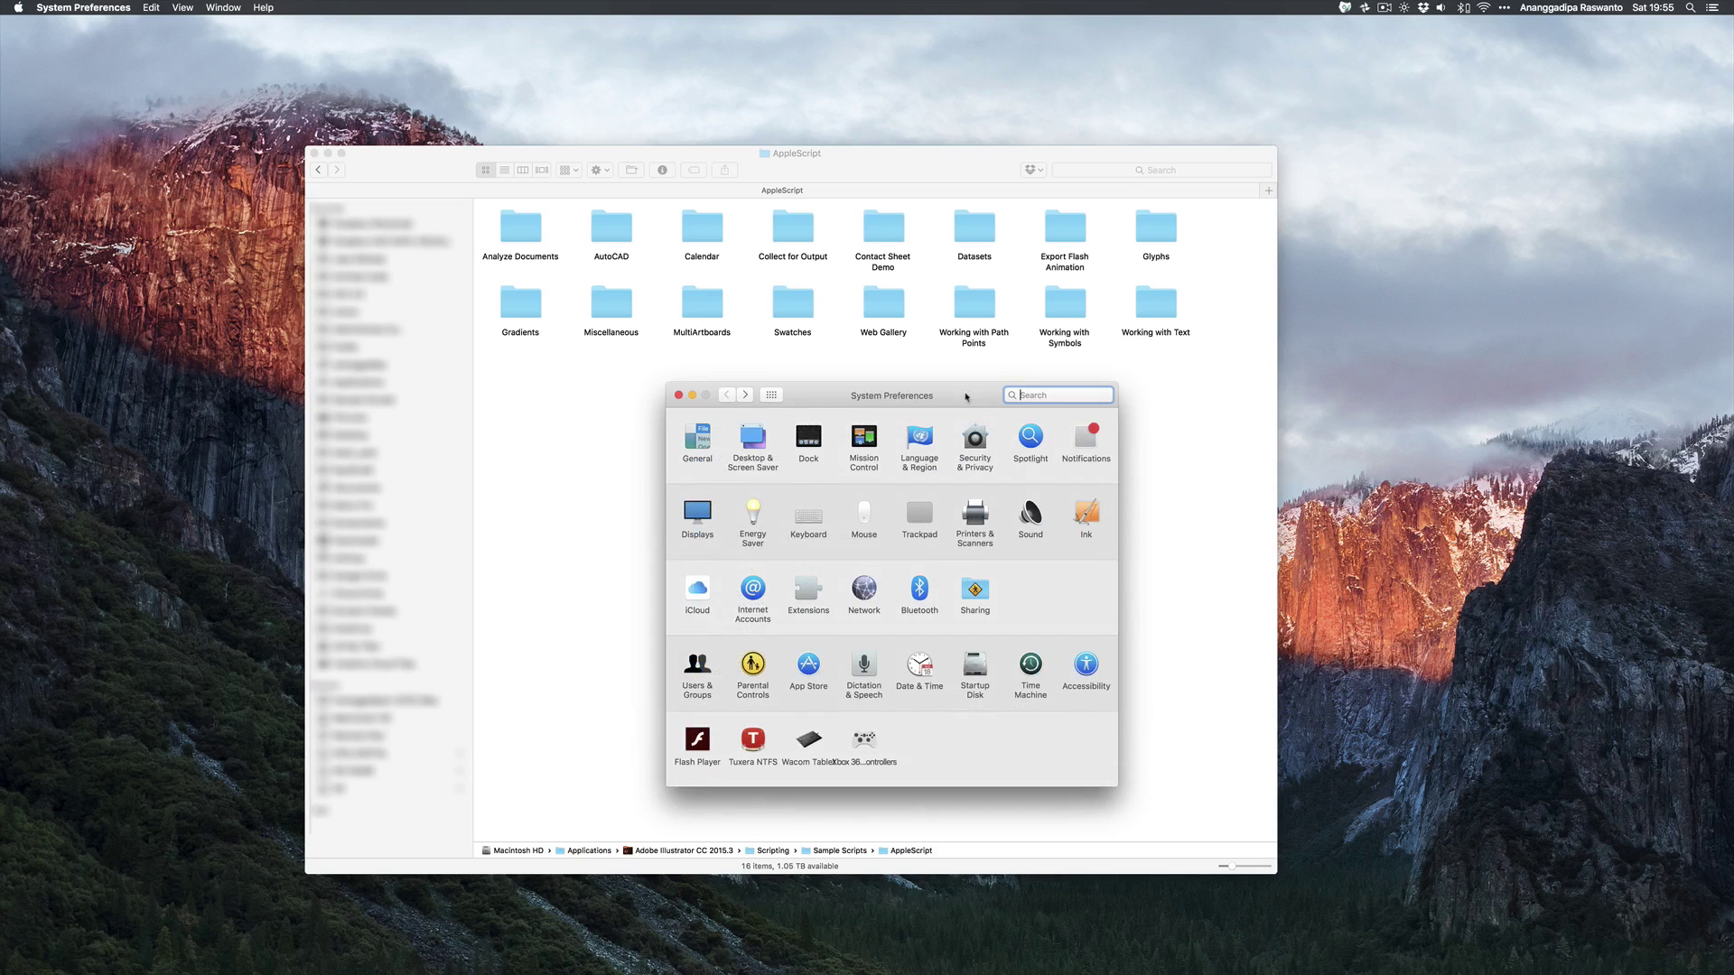
drag(965, 397, 1375, 391)
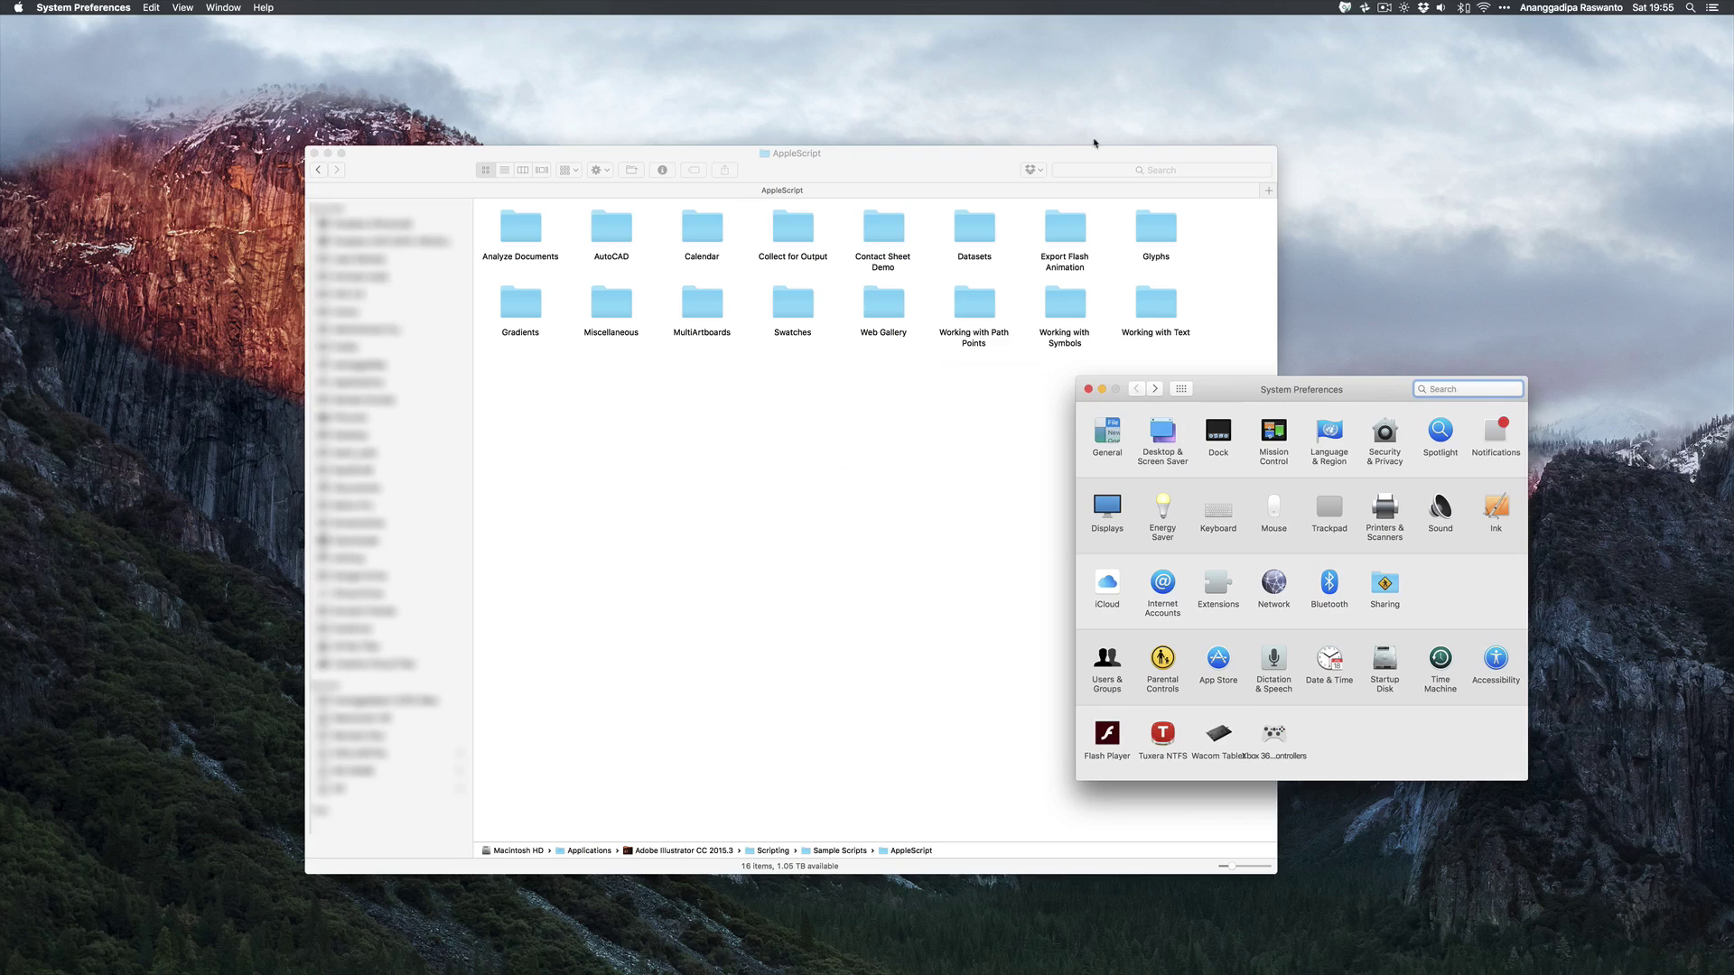
drag(1372, 402, 1177, 346)
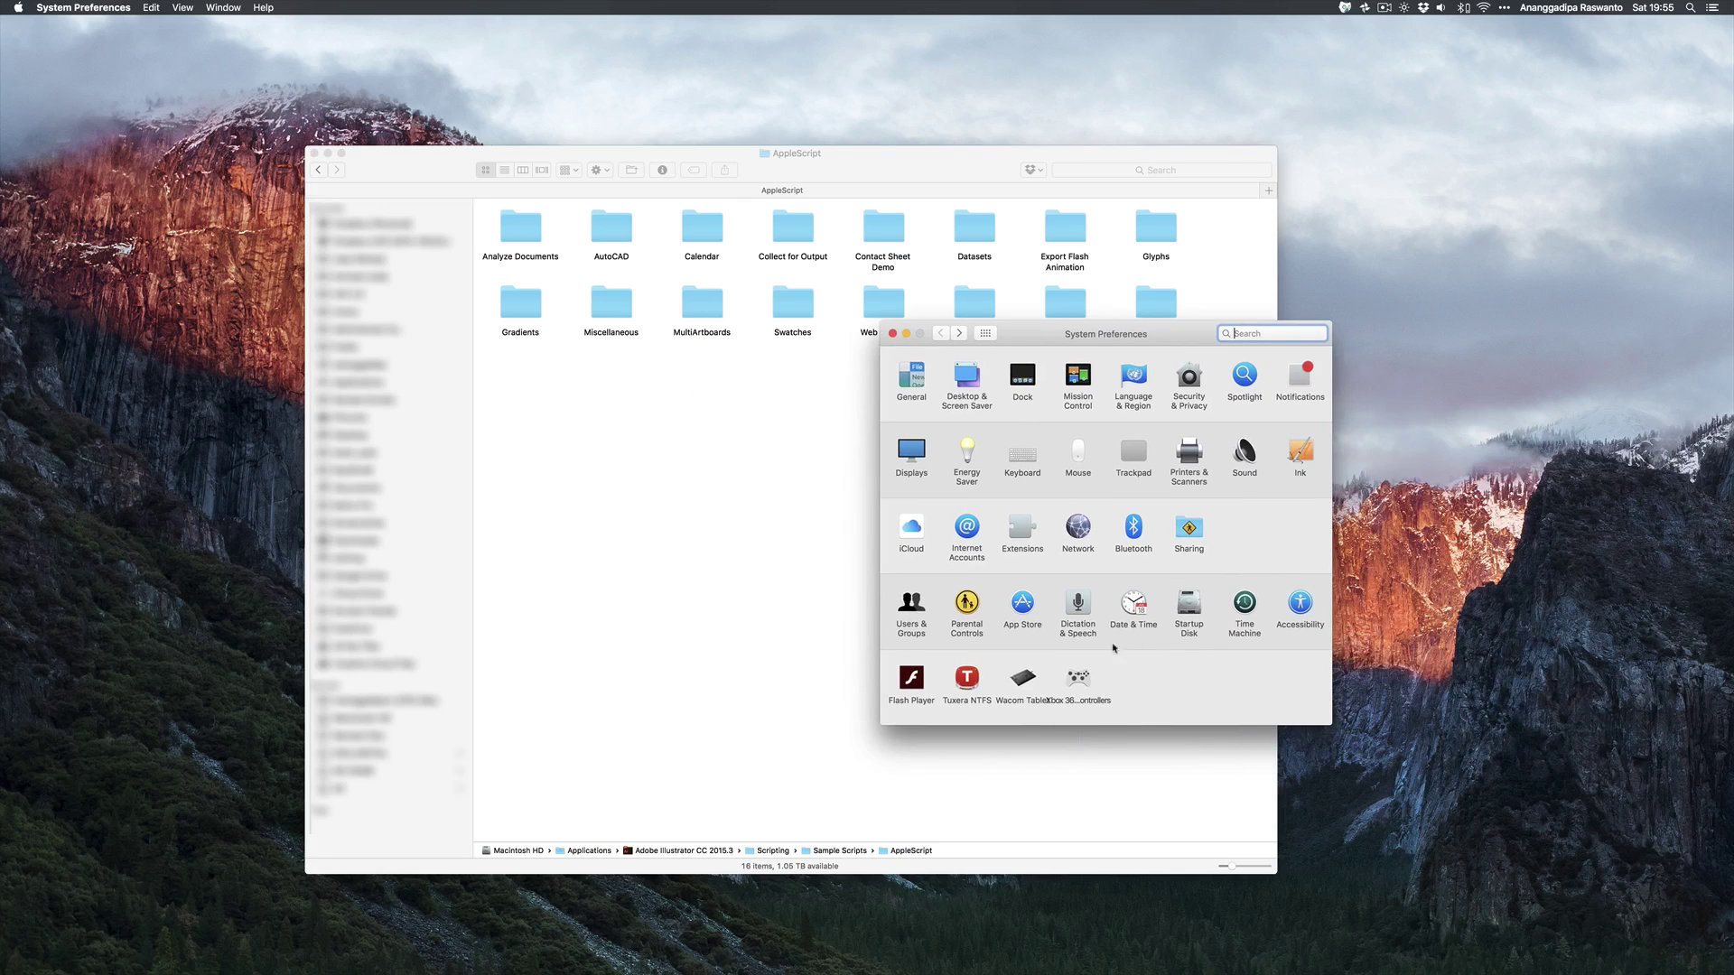
click(1298, 606)
scroll(959, 452, down, 4)
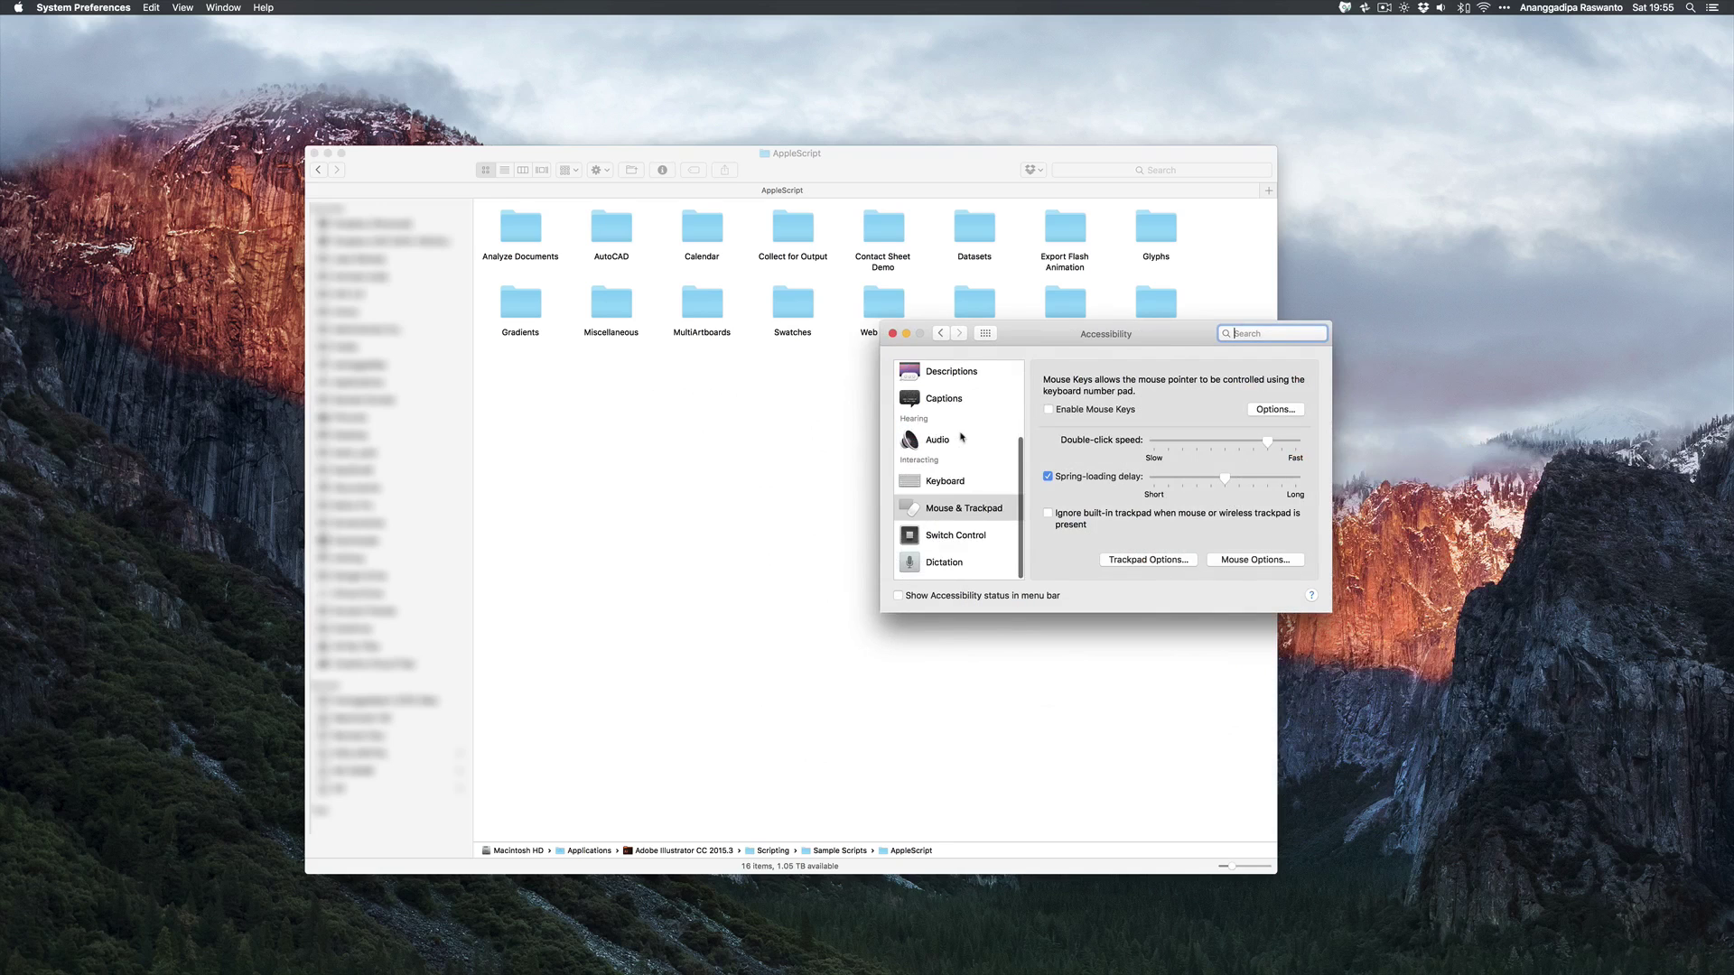
click(954, 516)
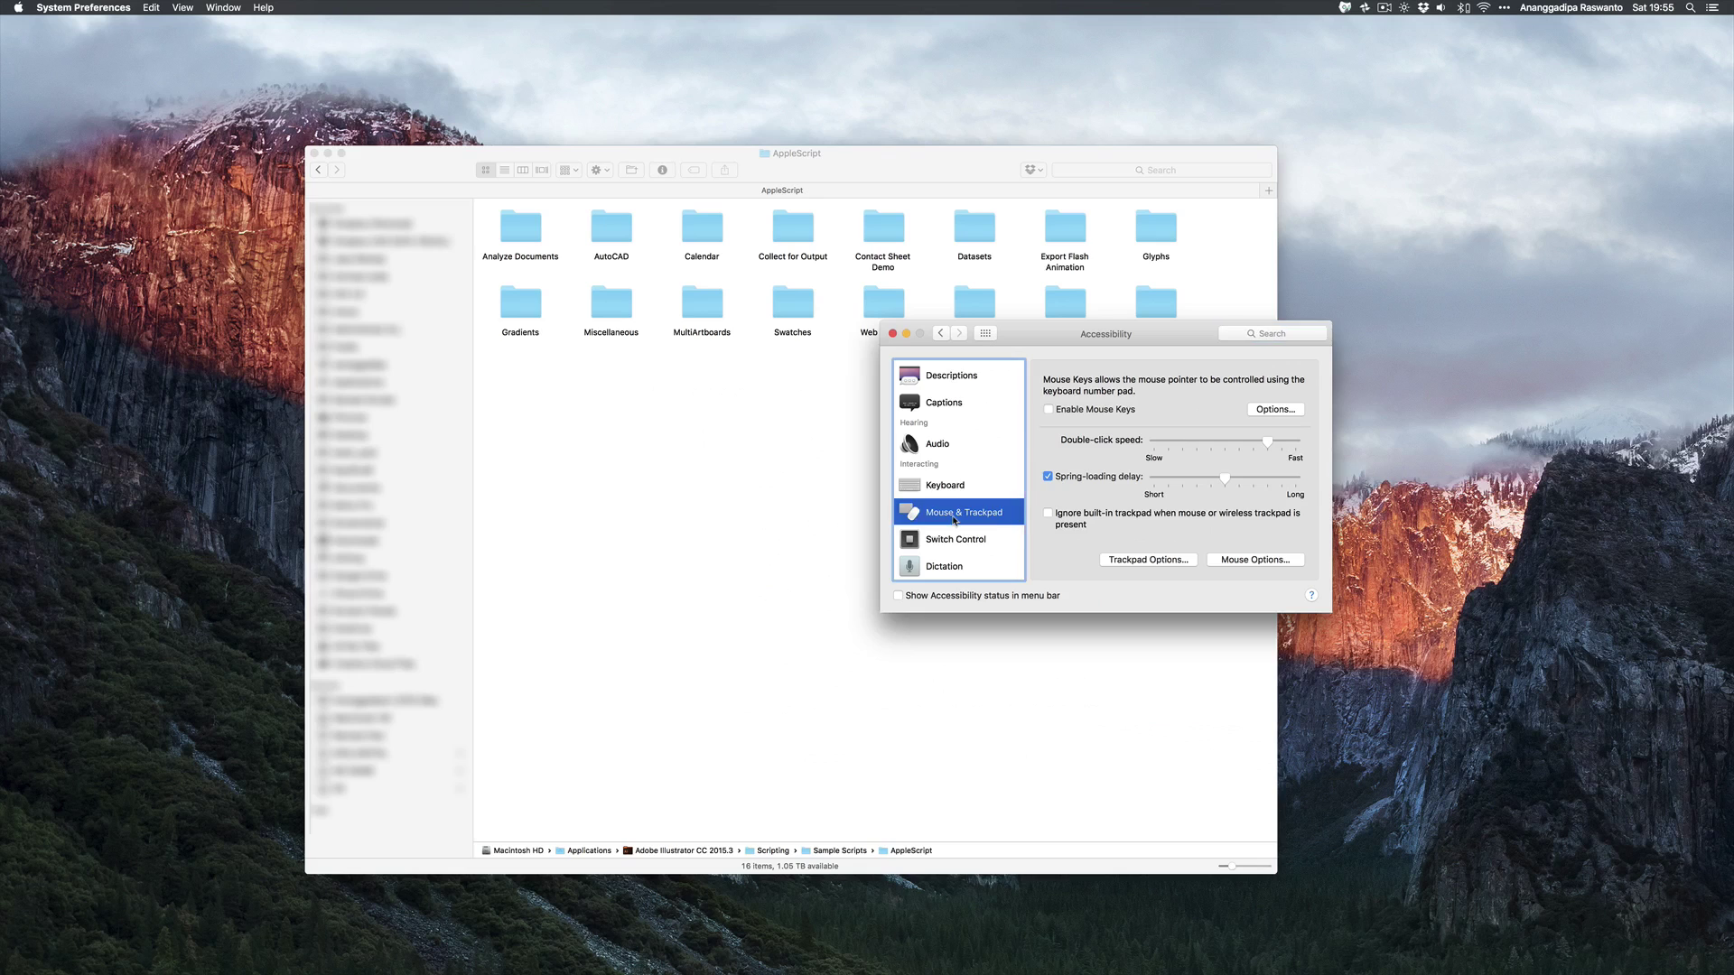
- Open the trackpad options, keep dragging enabled as "three finger drag", and confirm
click(1138, 559)
click(1124, 424)
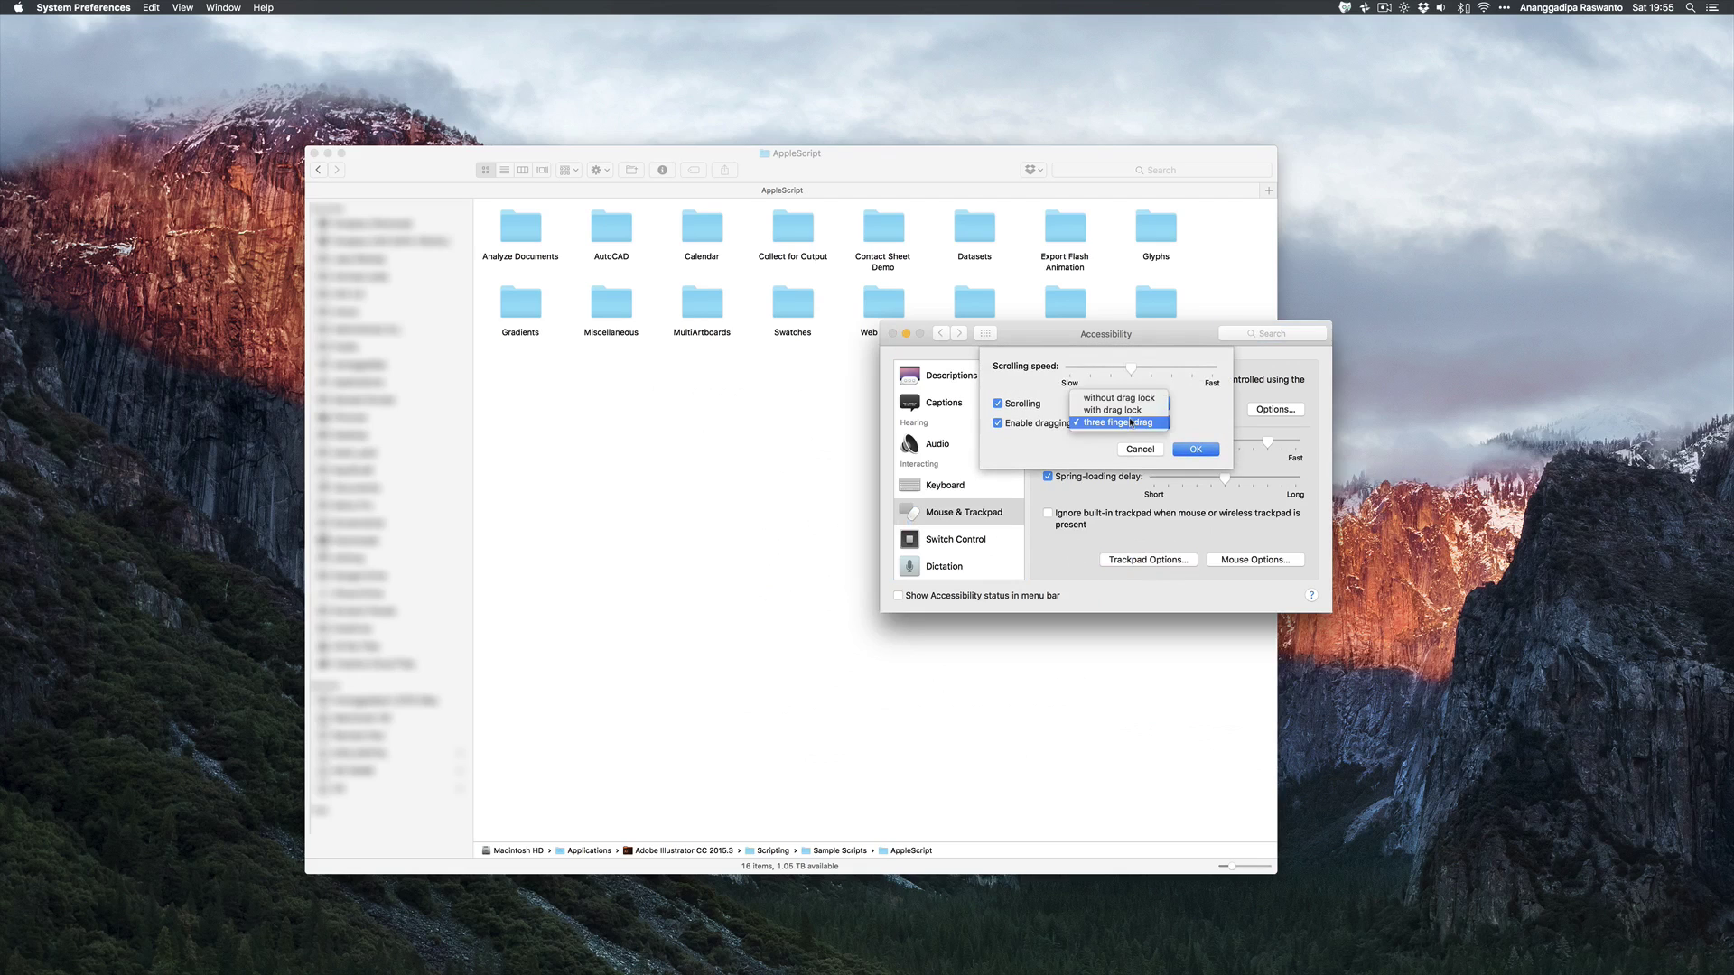
click(1192, 424)
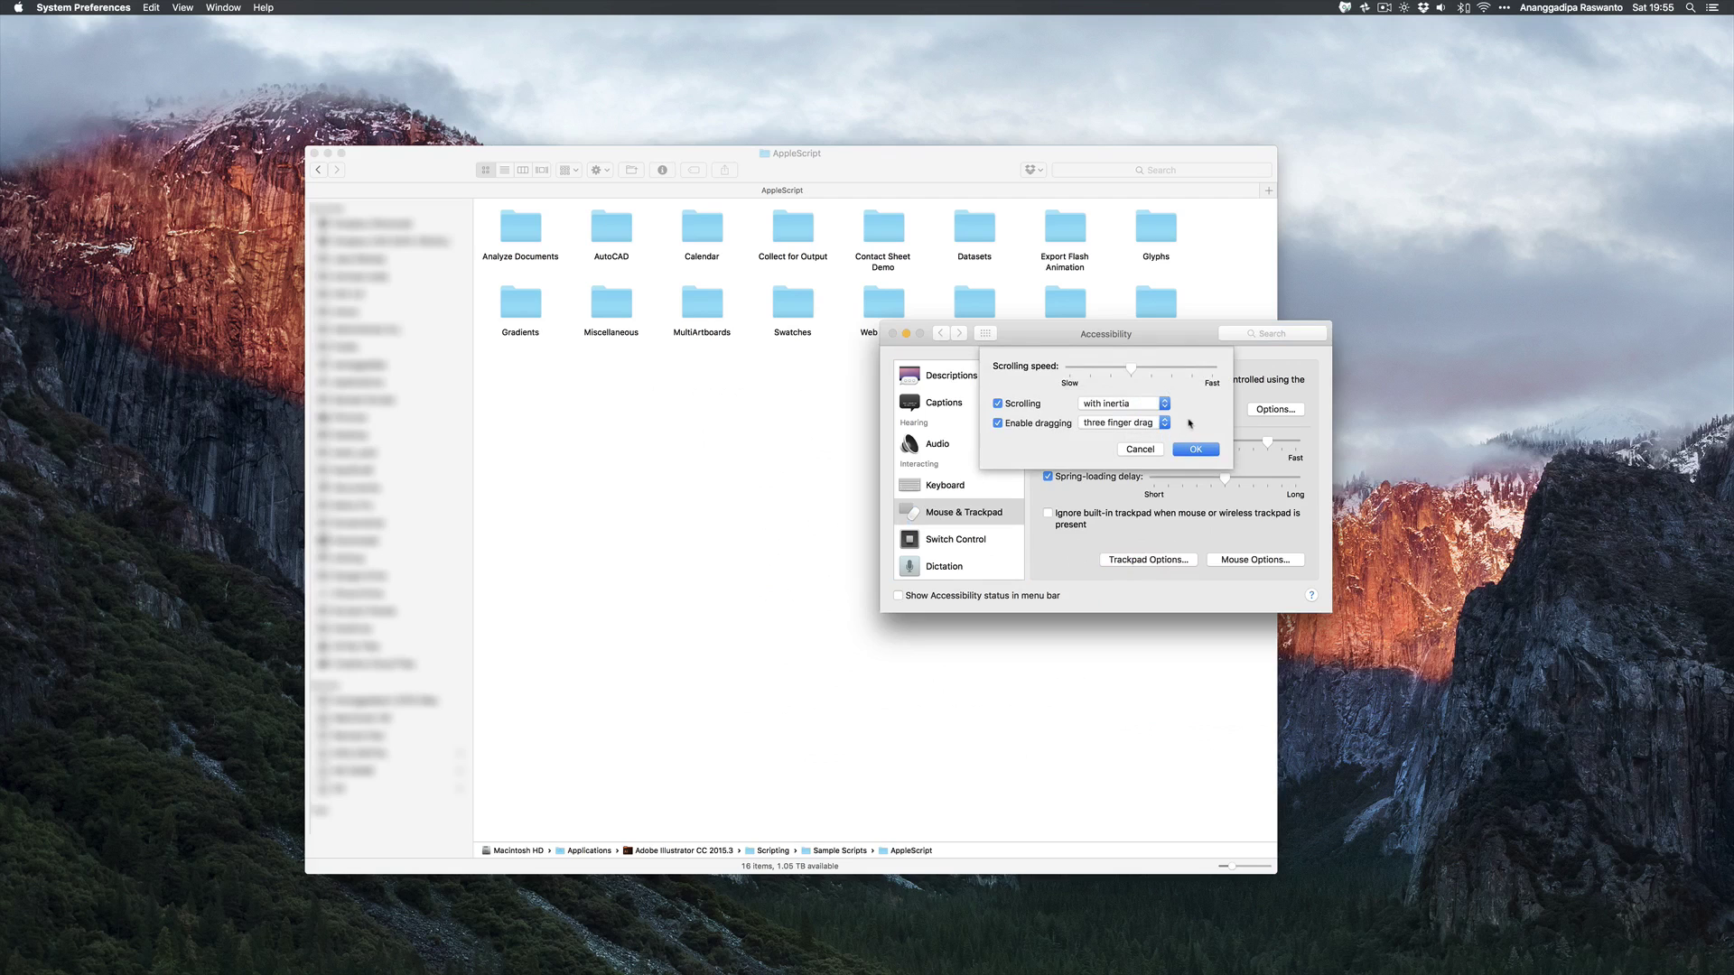
click(1198, 449)
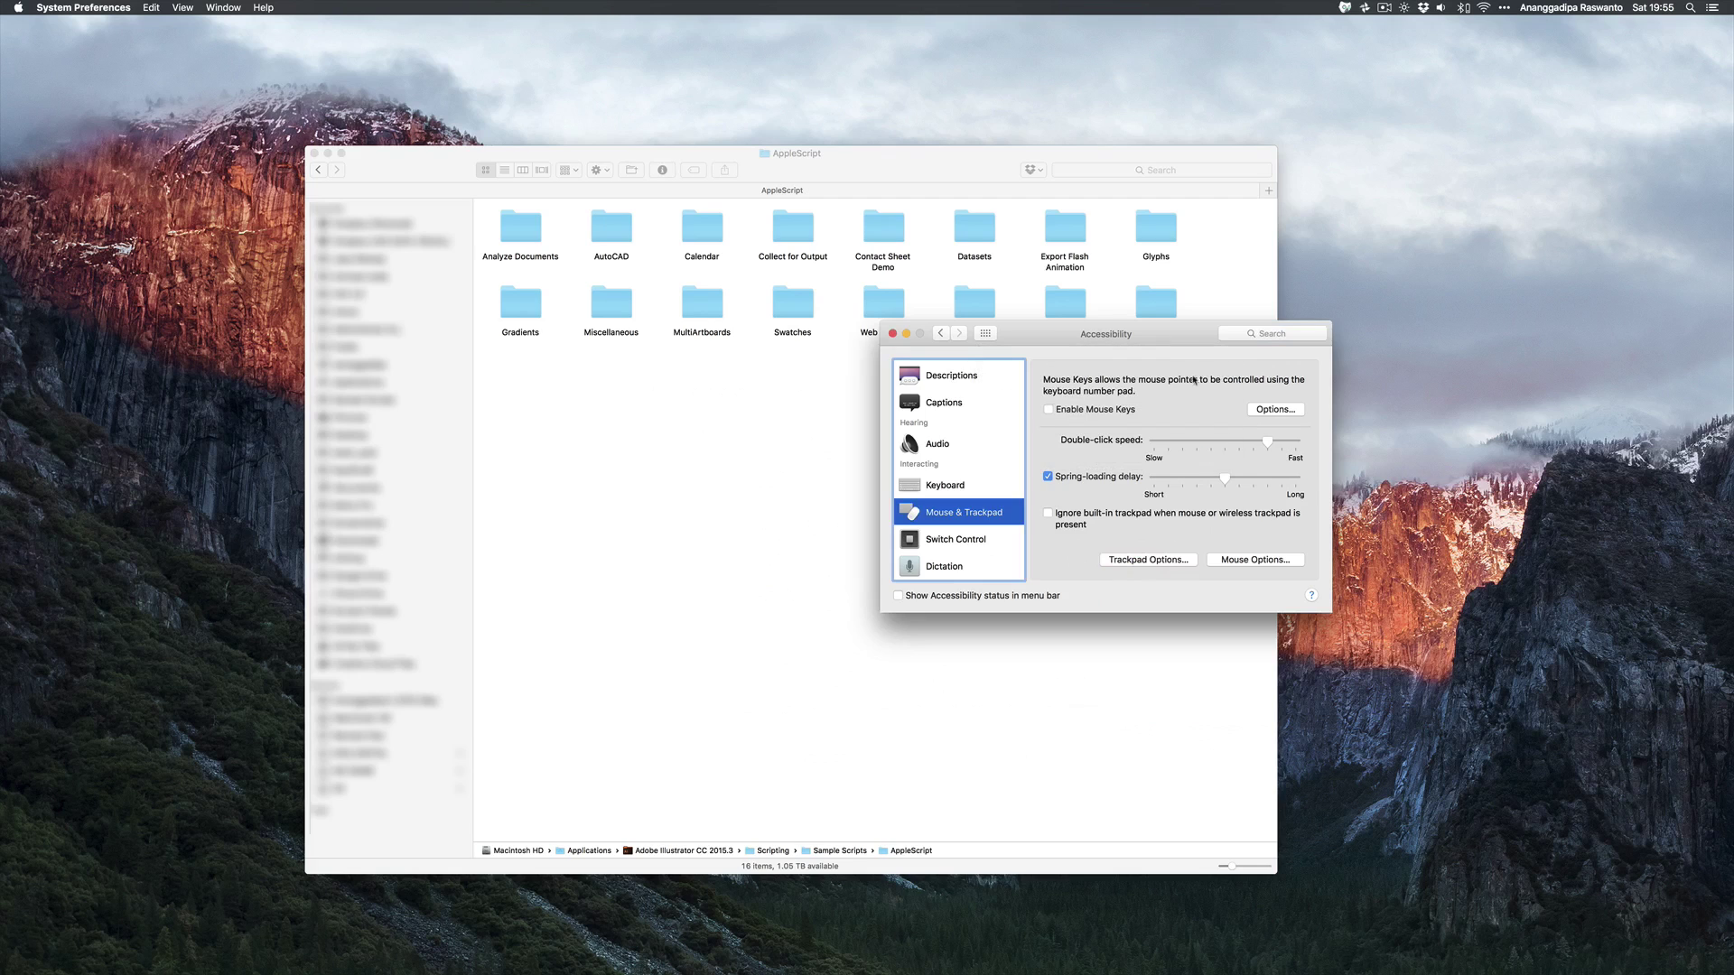
- Move the preferences window aside and practise selecting all the AppleScript folders from different corners, leaving none selected
drag(1167, 338, 1279, 477)
click(1183, 378)
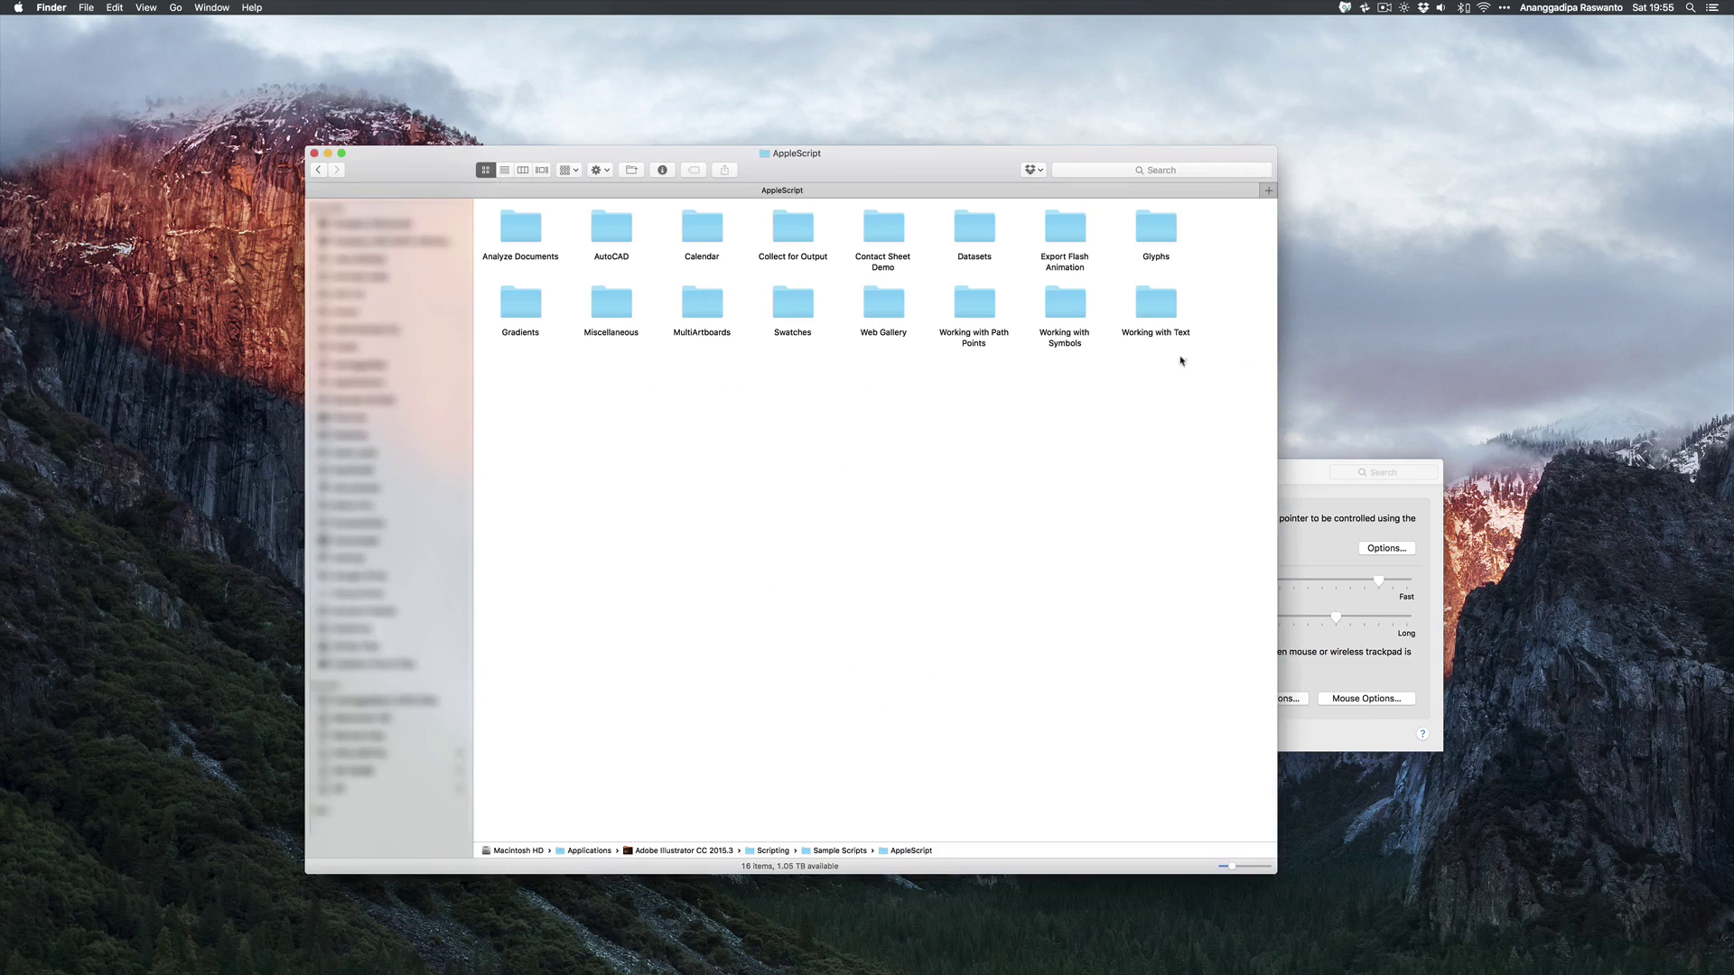
drag(1181, 360, 528, 225)
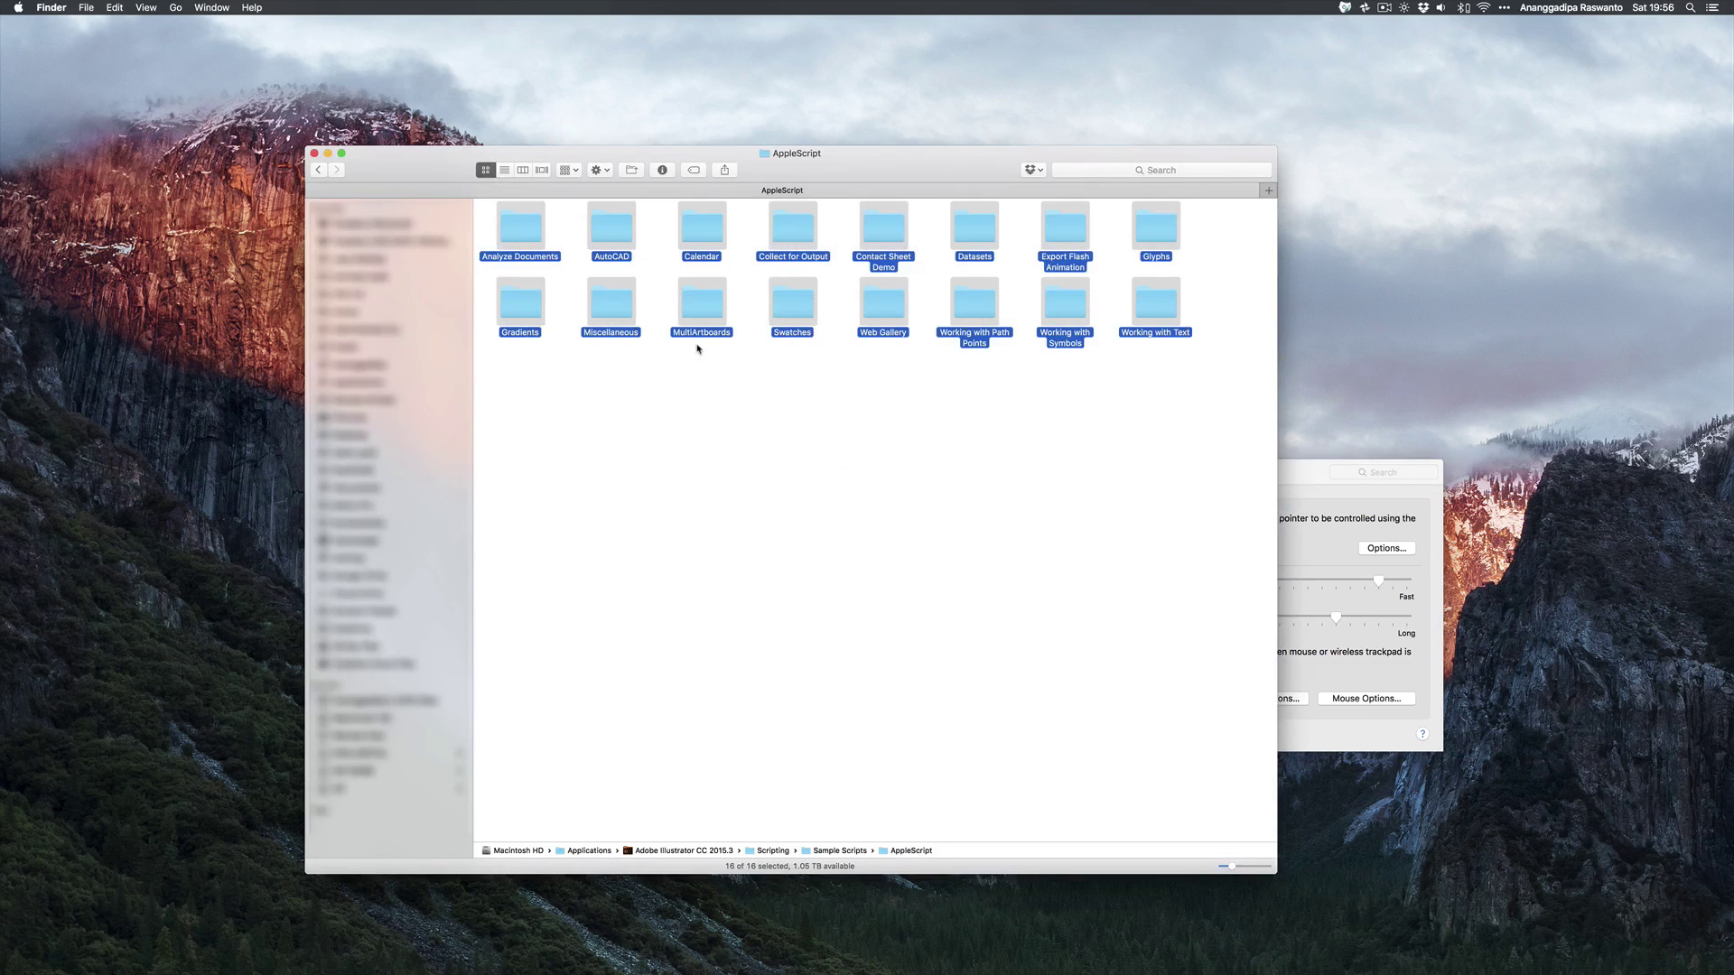
click(713, 373)
drag(512, 370, 1219, 260)
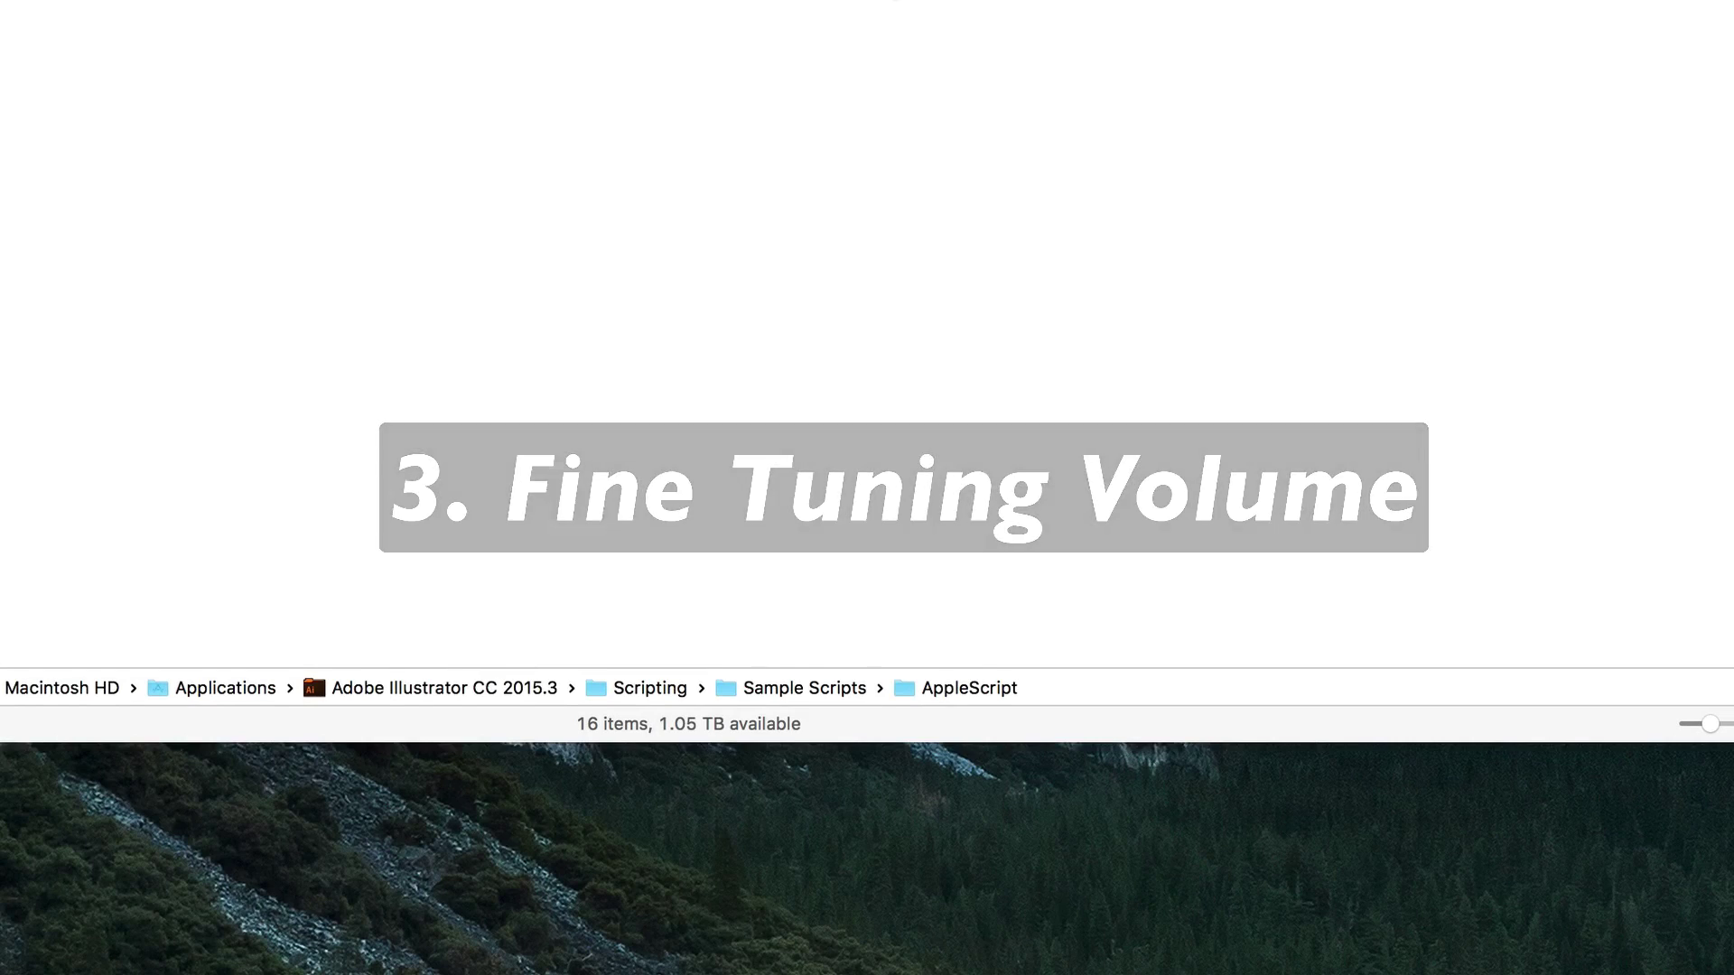
- Adjust the system output volume, fine-tuning it upwards in fractional increments
key(XF86AudioRaiseVolume)
key(shift+alt+XF86AudioLowerVolume)
key(shift+alt+XF86AudioRaiseVolume)
key(shift+alt+XF86AudioRaiseVolume)
key(shift+alt+XF86AudioRaiseVolume)
key(shift+alt+XF86AudioRaiseVolume)
key(shift+alt+XF86AudioRaiseVolume)
key(shift+alt+XF86AudioRaiseVolume)
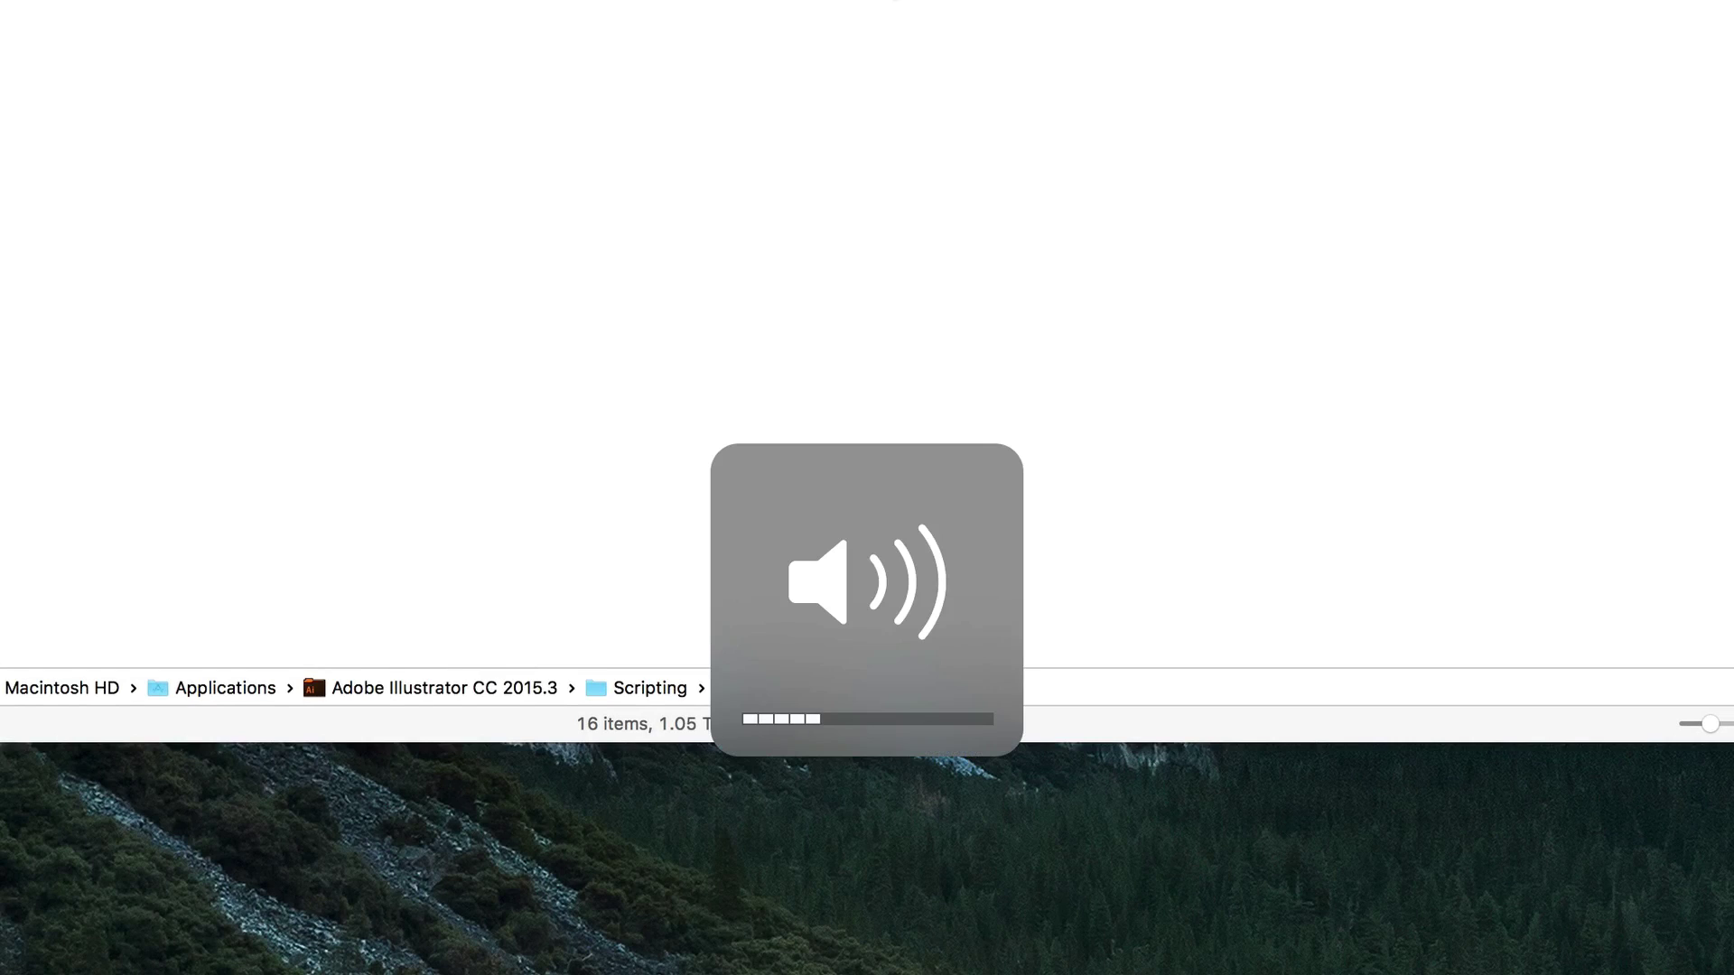
- Lower and raise the system output volume repeatedly, mainly in whole increments
key(shift+alt+XF86AudioLowerVolume)
key(shift+alt+XF86AudioLowerVolume)
key(XF86AudioRaiseVolume)
key(XF86AudioRaiseVolume)
key(XF86AudioLowerVolume)
key(XF86AudioLowerVolume)
key(XF86AudioRaiseVolume)
key(XF86AudioRaiseVolume)
key(XF86AudioRaiseVolume)
key(XF86AudioLowerVolume)
key(XF86AudioLowerVolume)
key(XF86AudioLowerVolume)
key(XF86AudioLowerVolume)
key(XF86AudioLowerVolume)
key(XF86AudioRaiseVolume)
key(XF86AudioRaiseVolume)
key(XF86AudioRaiseVolume)
key(XF86AudioLowerVolume)
key(XF86AudioLowerVolume)
key(XF86AudioRaiseVolume)
key(XF86AudioRaiseVolume)
key(XF86AudioLowerVolume)
key(XF86AudioLowerVolume)
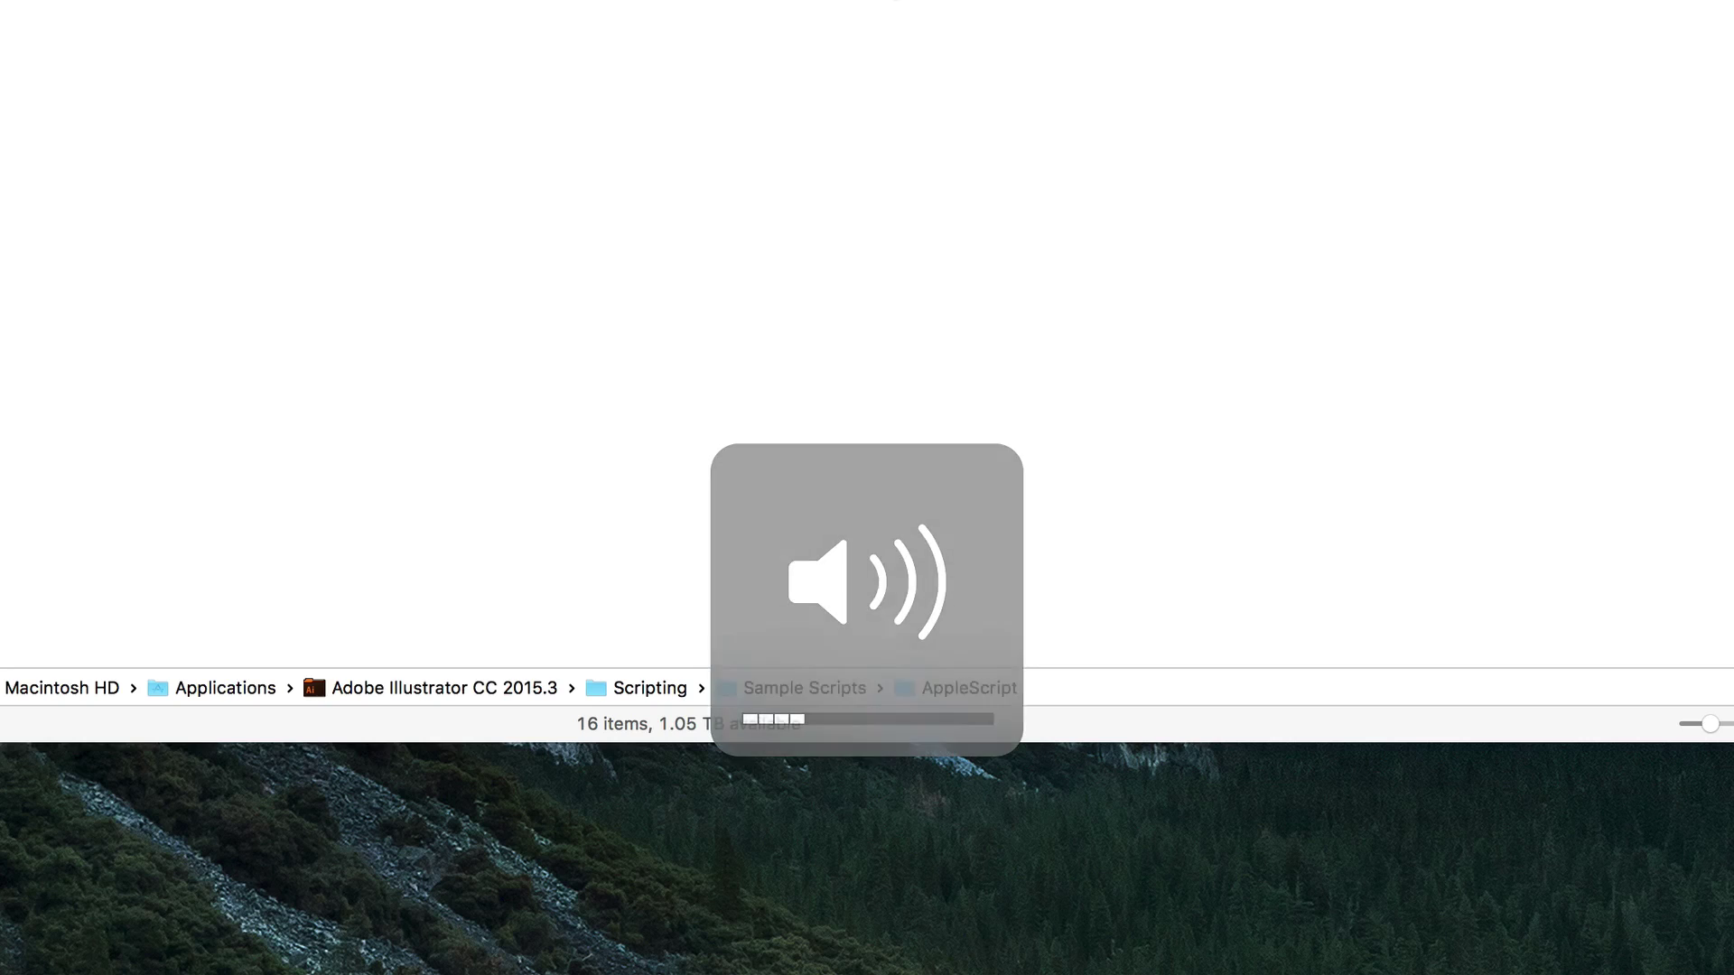
key(XF86AudioRaiseVolume)
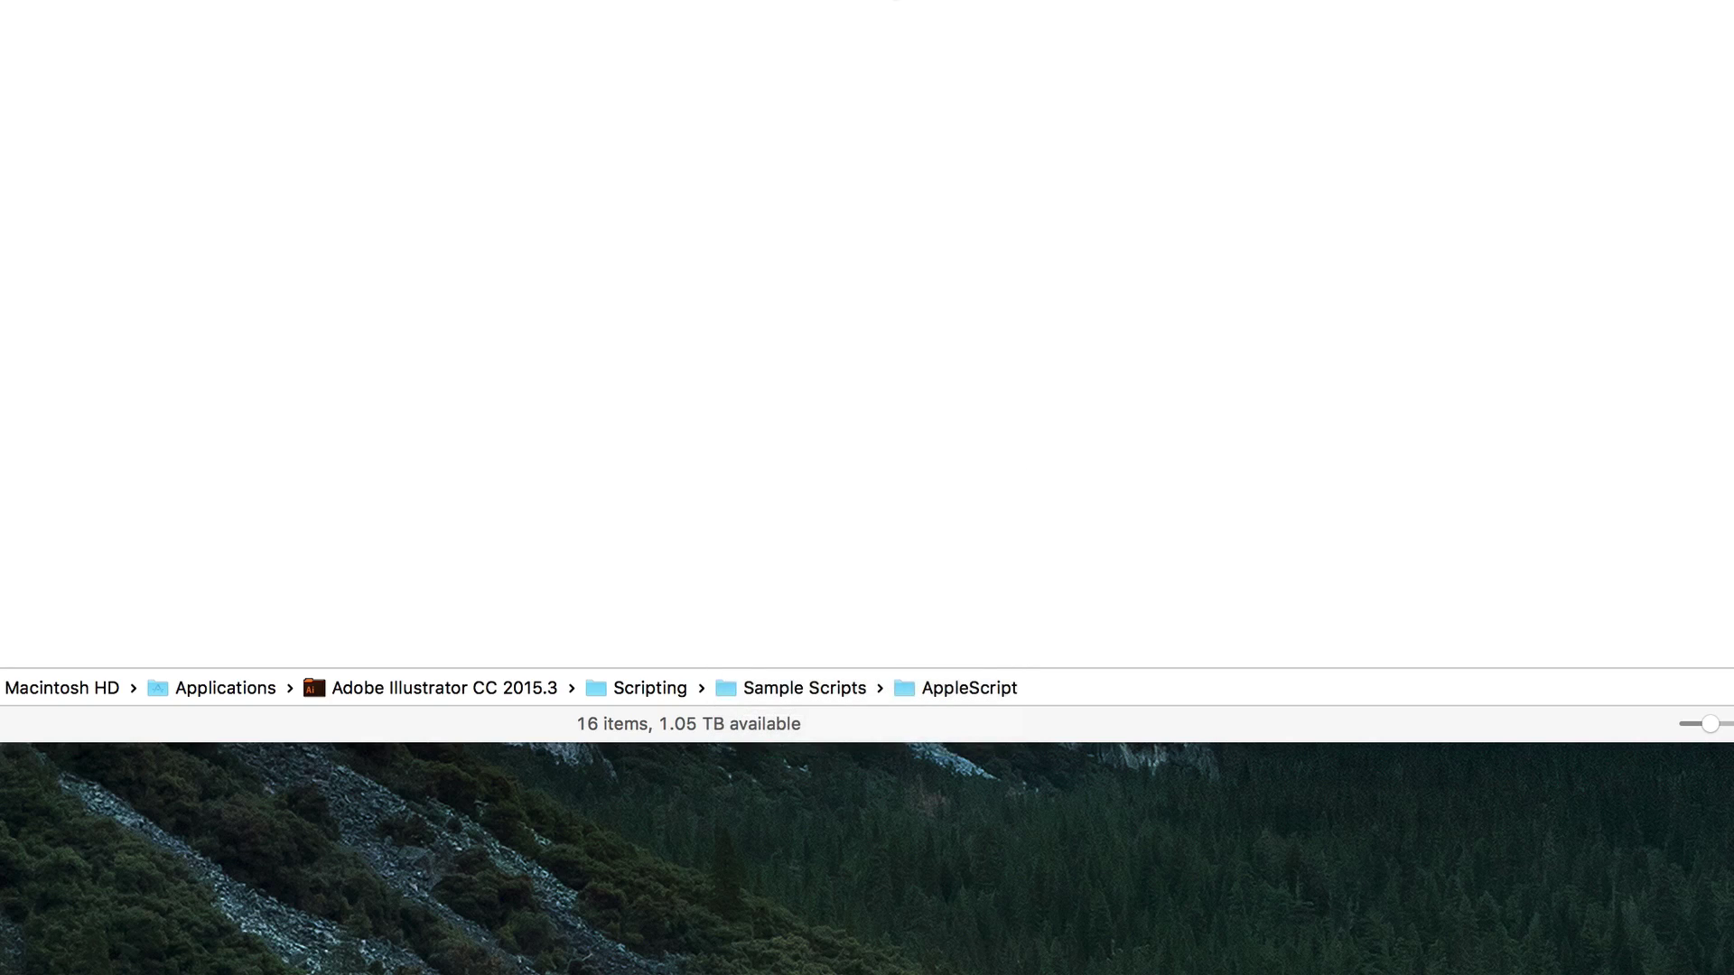
key(XF86AudioRaiseVolume)
key(XF86AudioRaiseVolume)
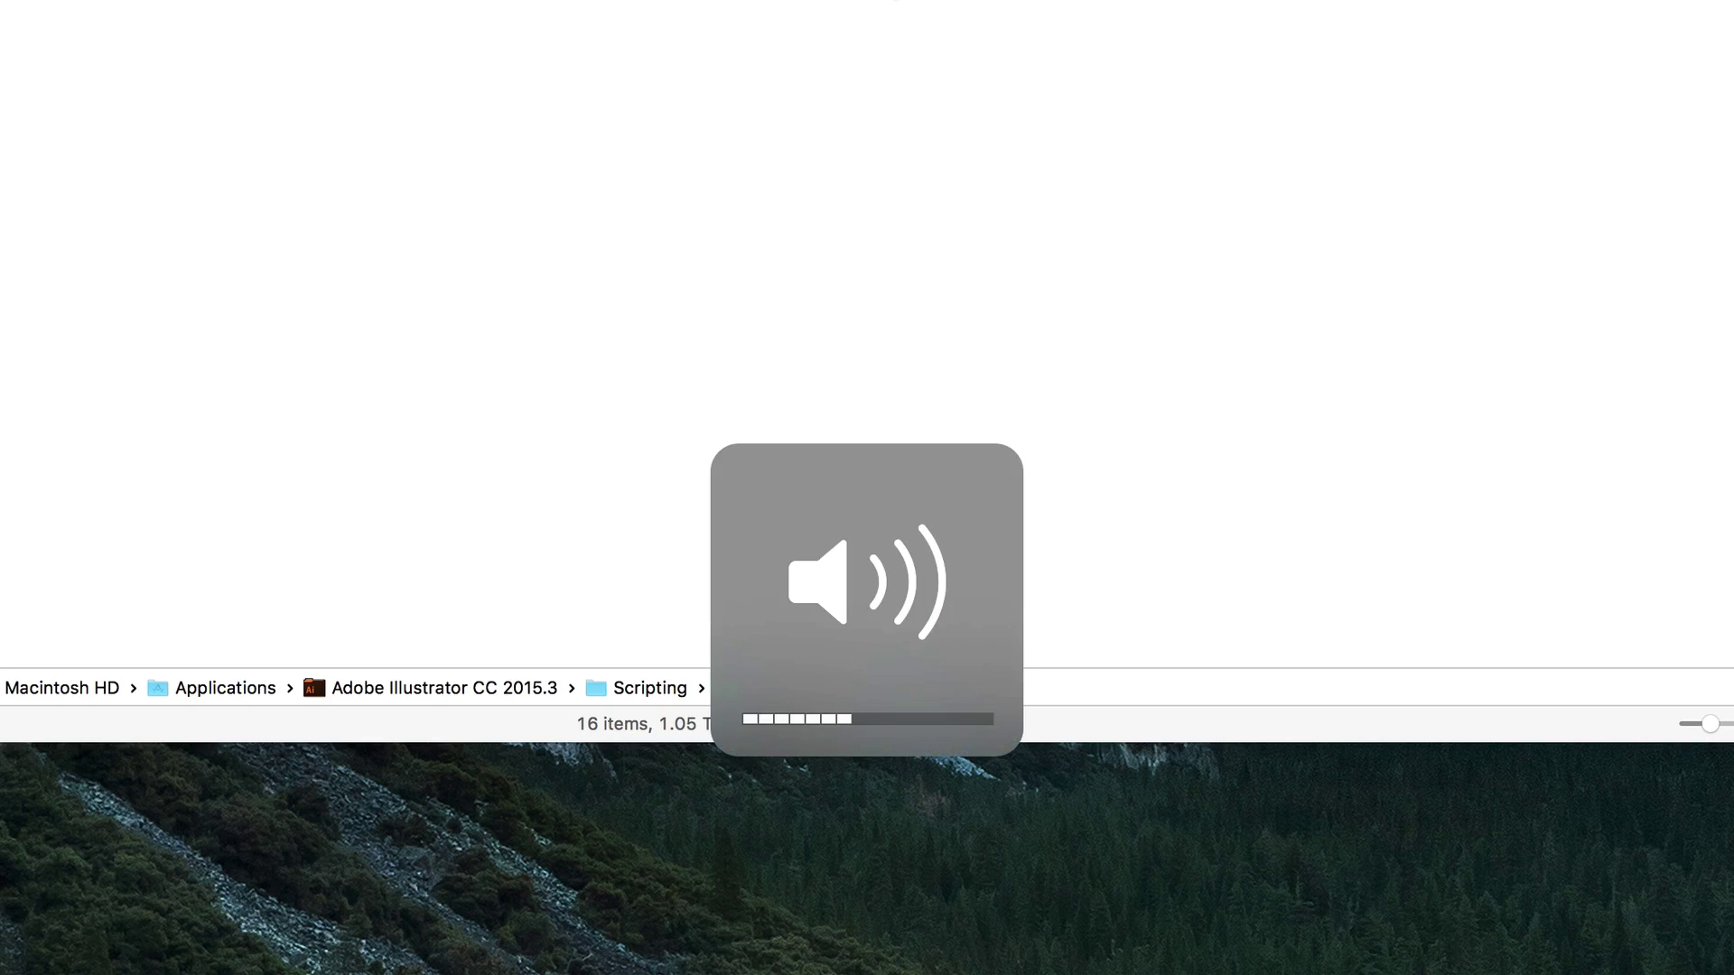
key(XF86AudioLowerVolume)
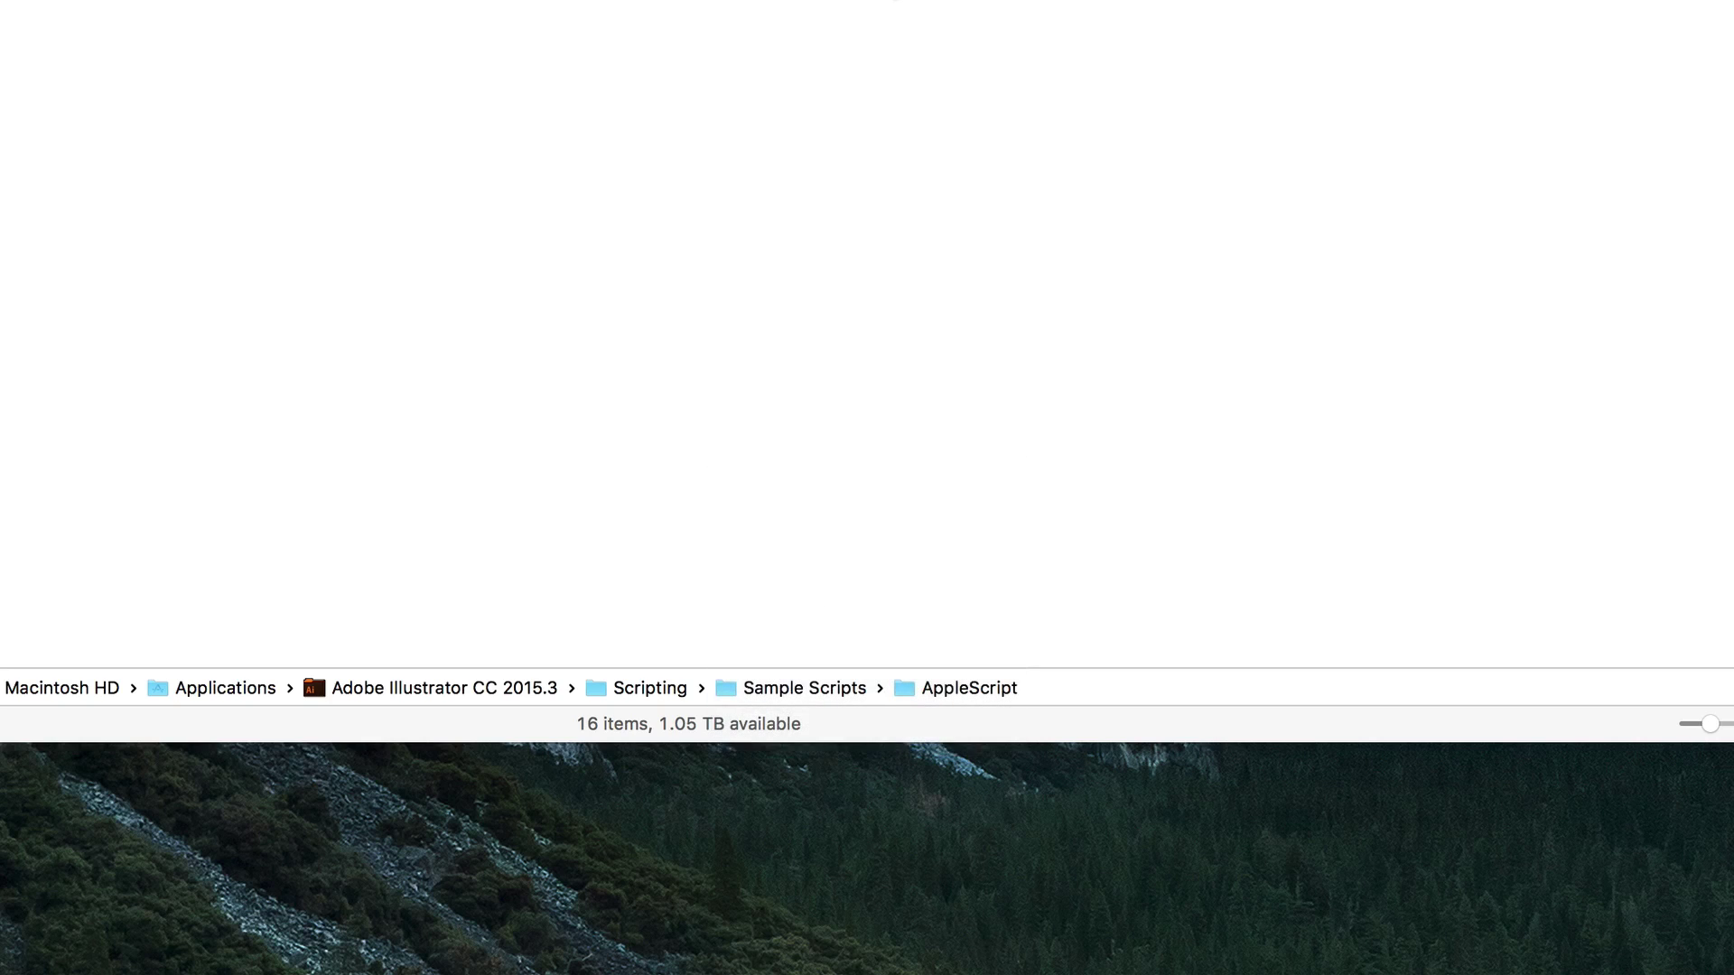
key(XF86AudioRaiseVolume)
key(XF86AudioRaiseVolume)
key(XF86AudioLowerVolume)
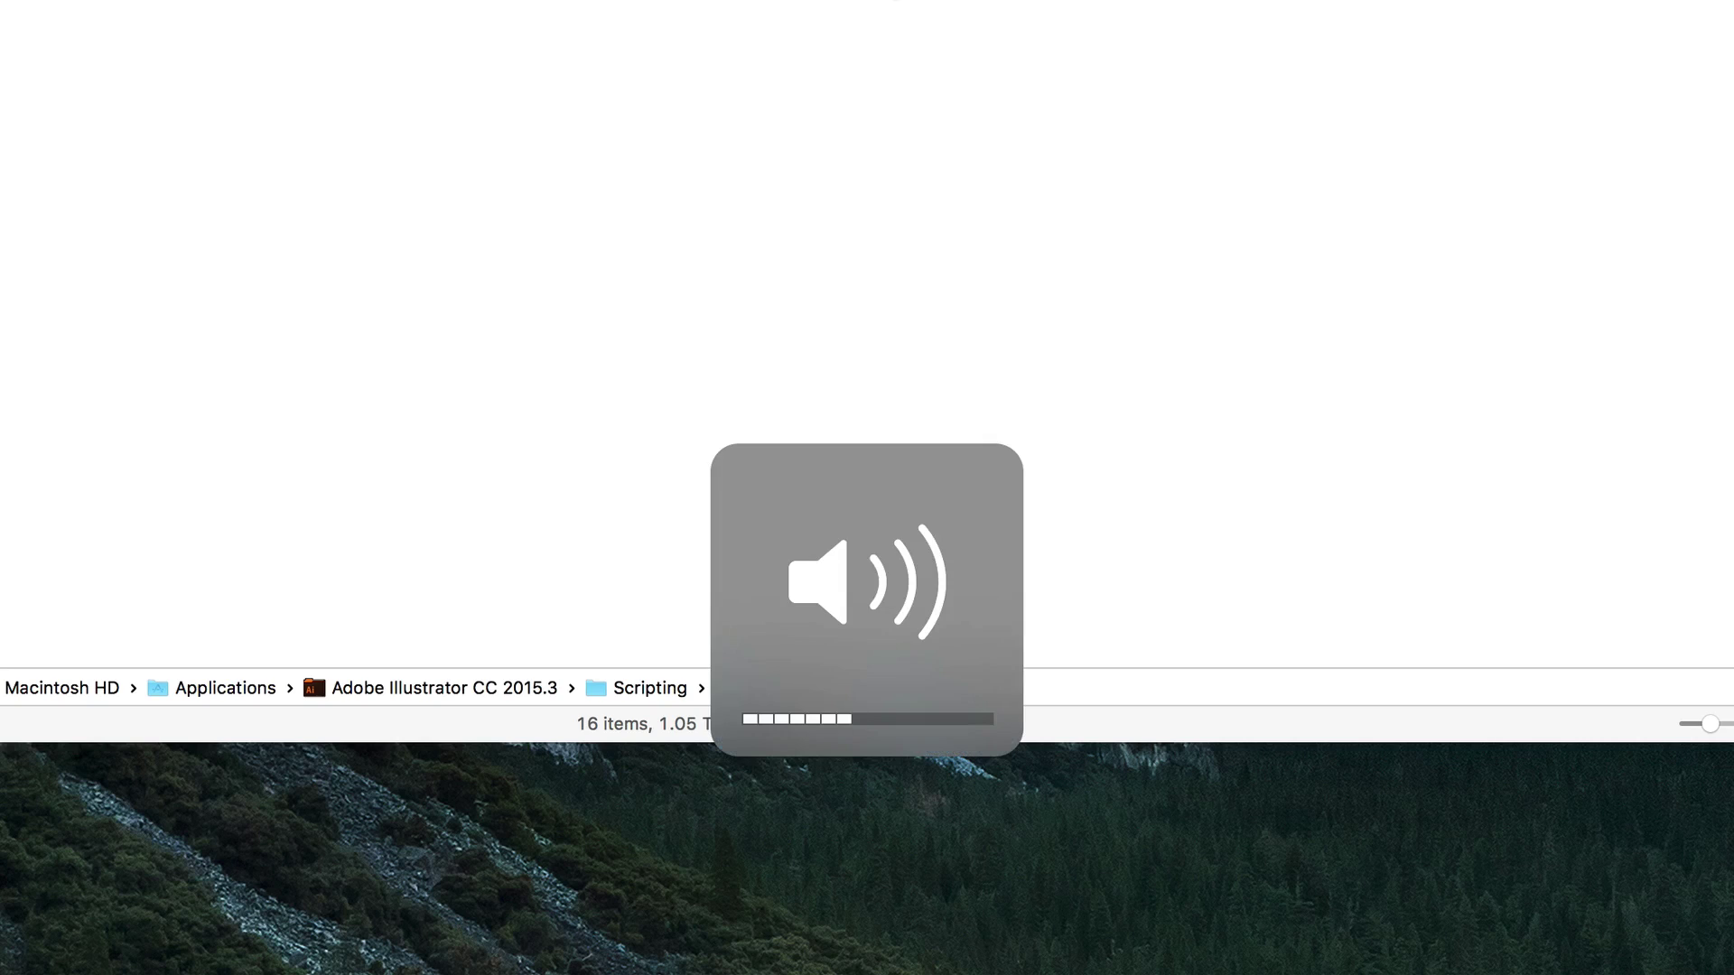
key(XF86AudioRaiseVolume)
key(XF86AudioRaiseVolume)
key(XF86AudioLowerVolume)
key(XF86AudioLowerVolume)
key(XF86AudioLowerVolume)
key(XF86AudioLowerVolume)
key(XF86AudioRaiseVolume)
key(XF86AudioRaiseVolume)
key(XF86AudioRaiseVolume)
key(XF86AudioLowerVolume)
key(XF86AudioLowerVolume)
key(XF86AudioRaiseVolume)
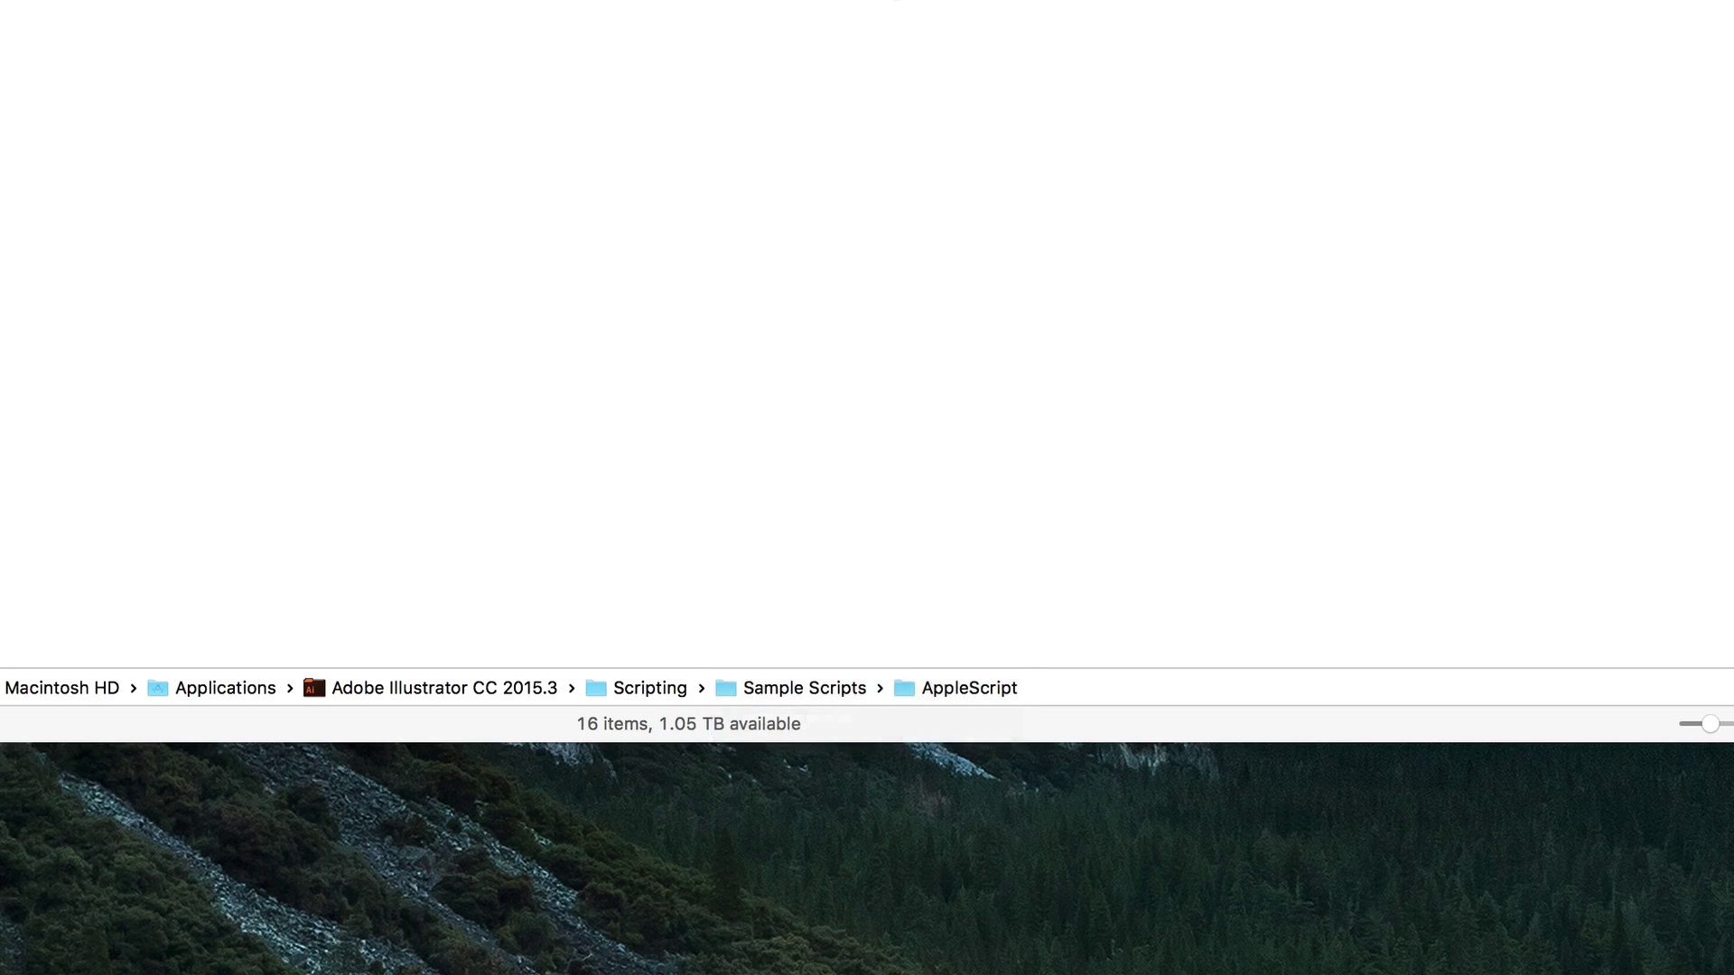
- Fine-tune the system output volume down and up in fractional increments
key(shift)
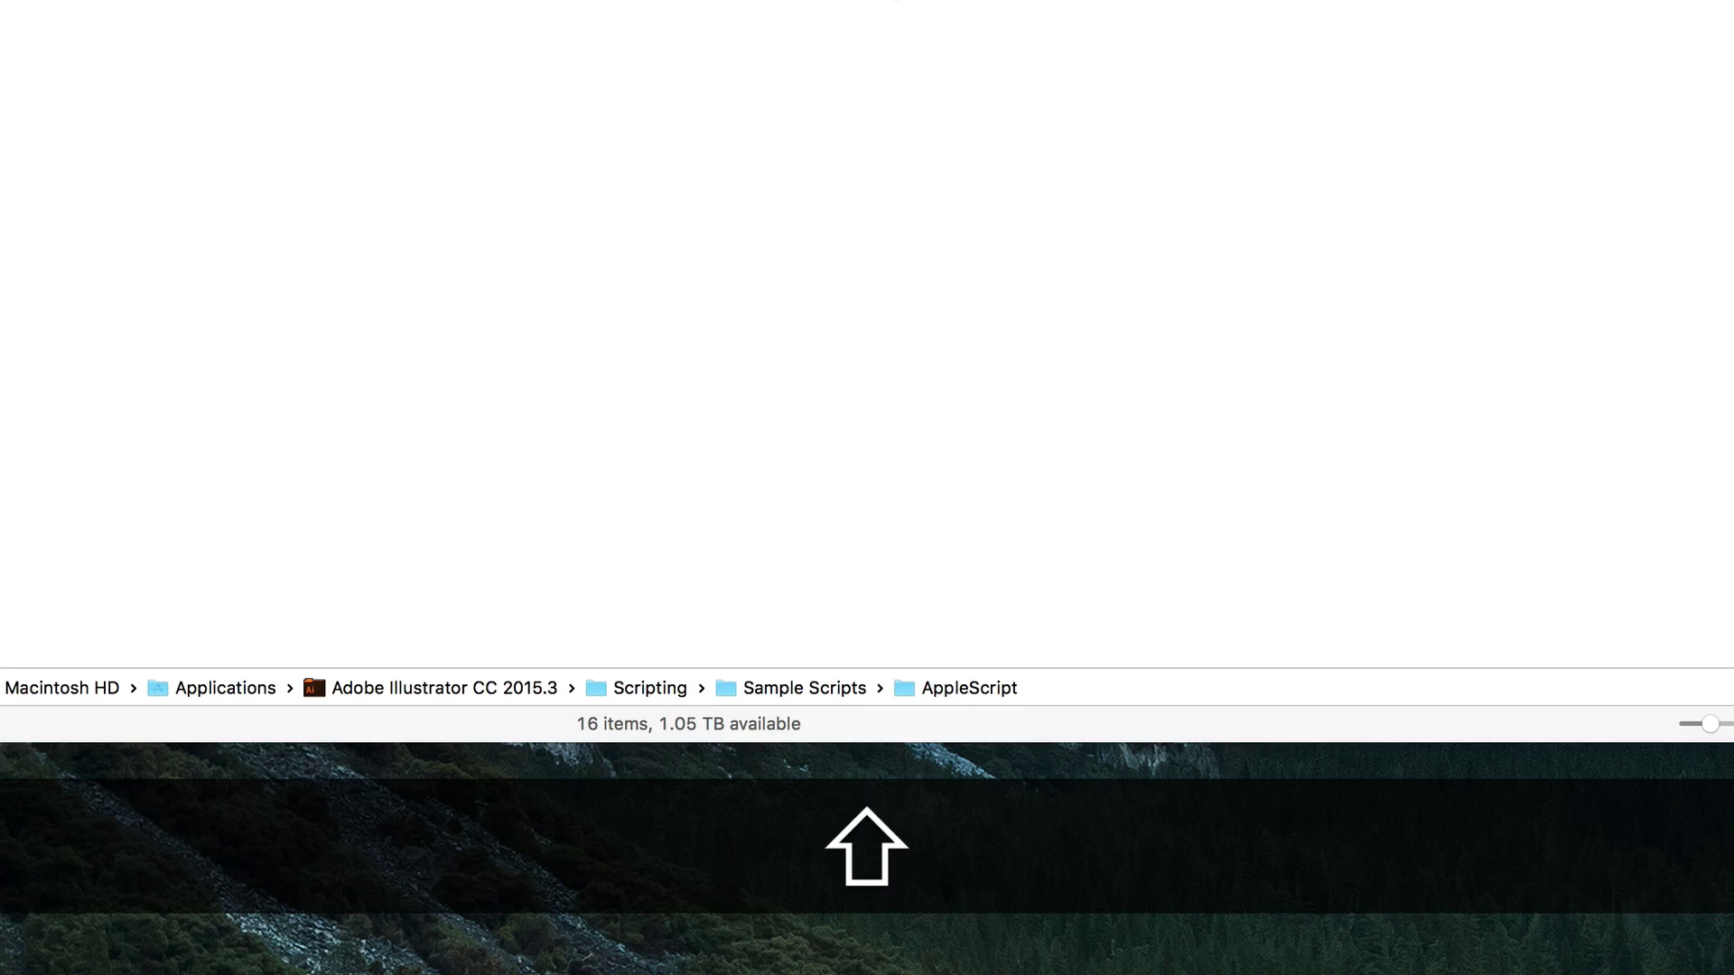
key(alt)
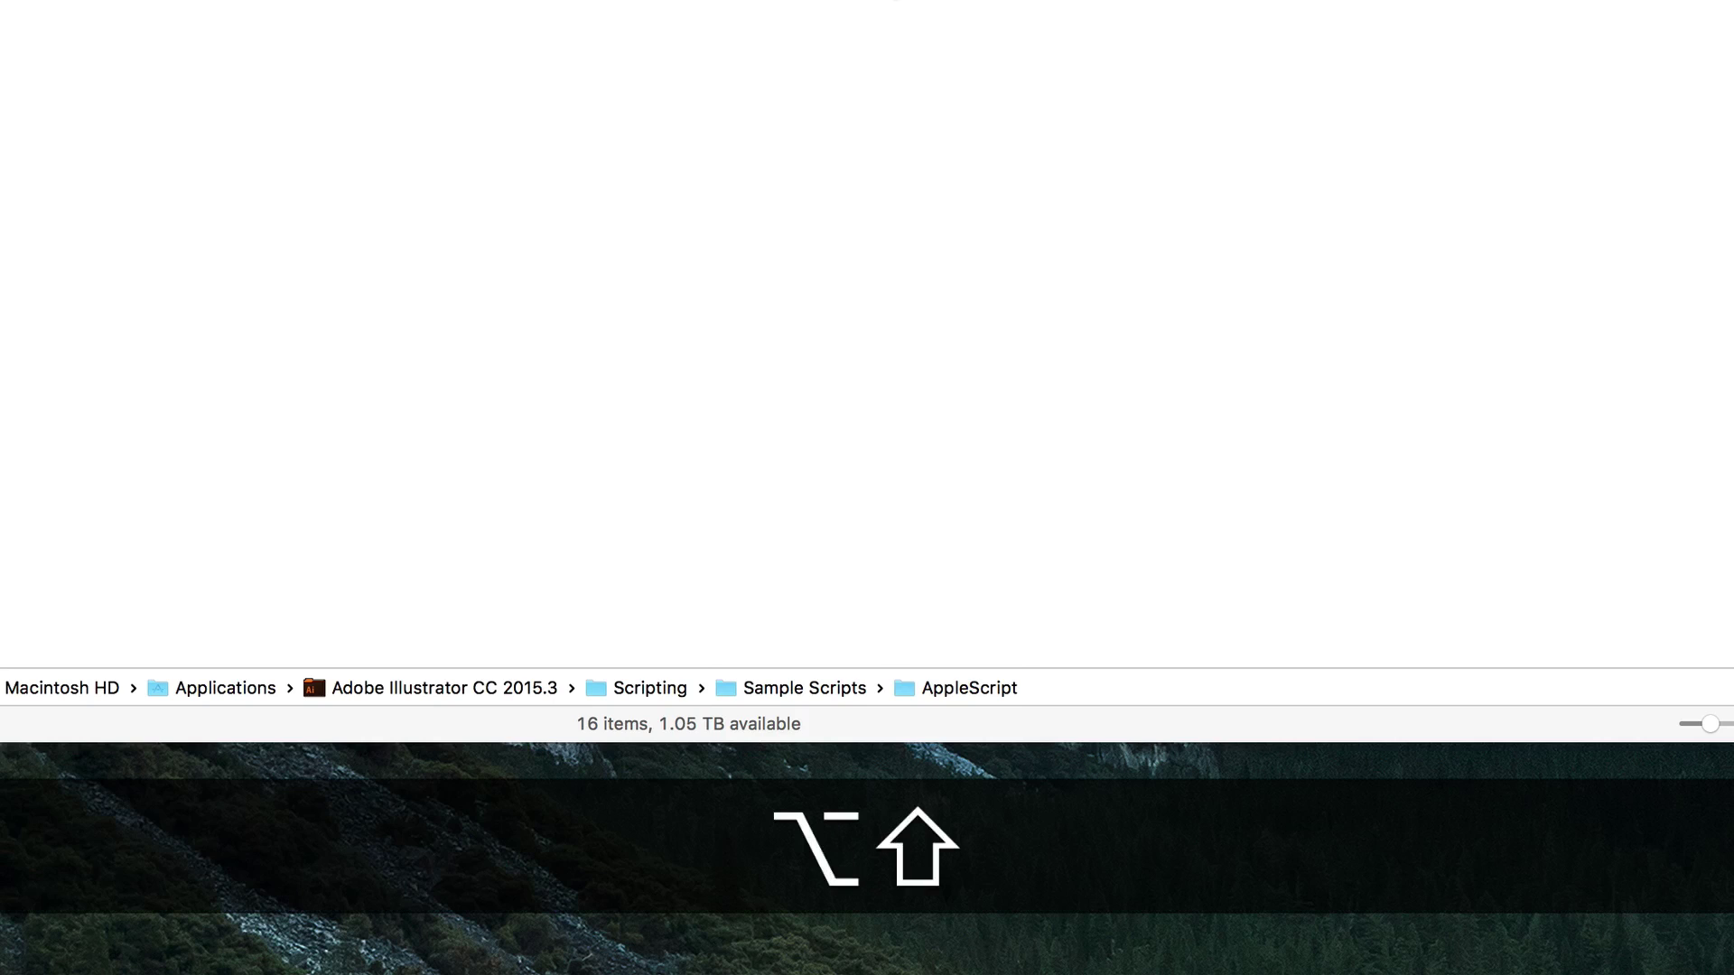
key(alt+shift+XF86AudioLowerVolume)
key(alt+shift+XF86AudioLowerVolume)
key(alt+shift+XF86AudioLowerVolume)
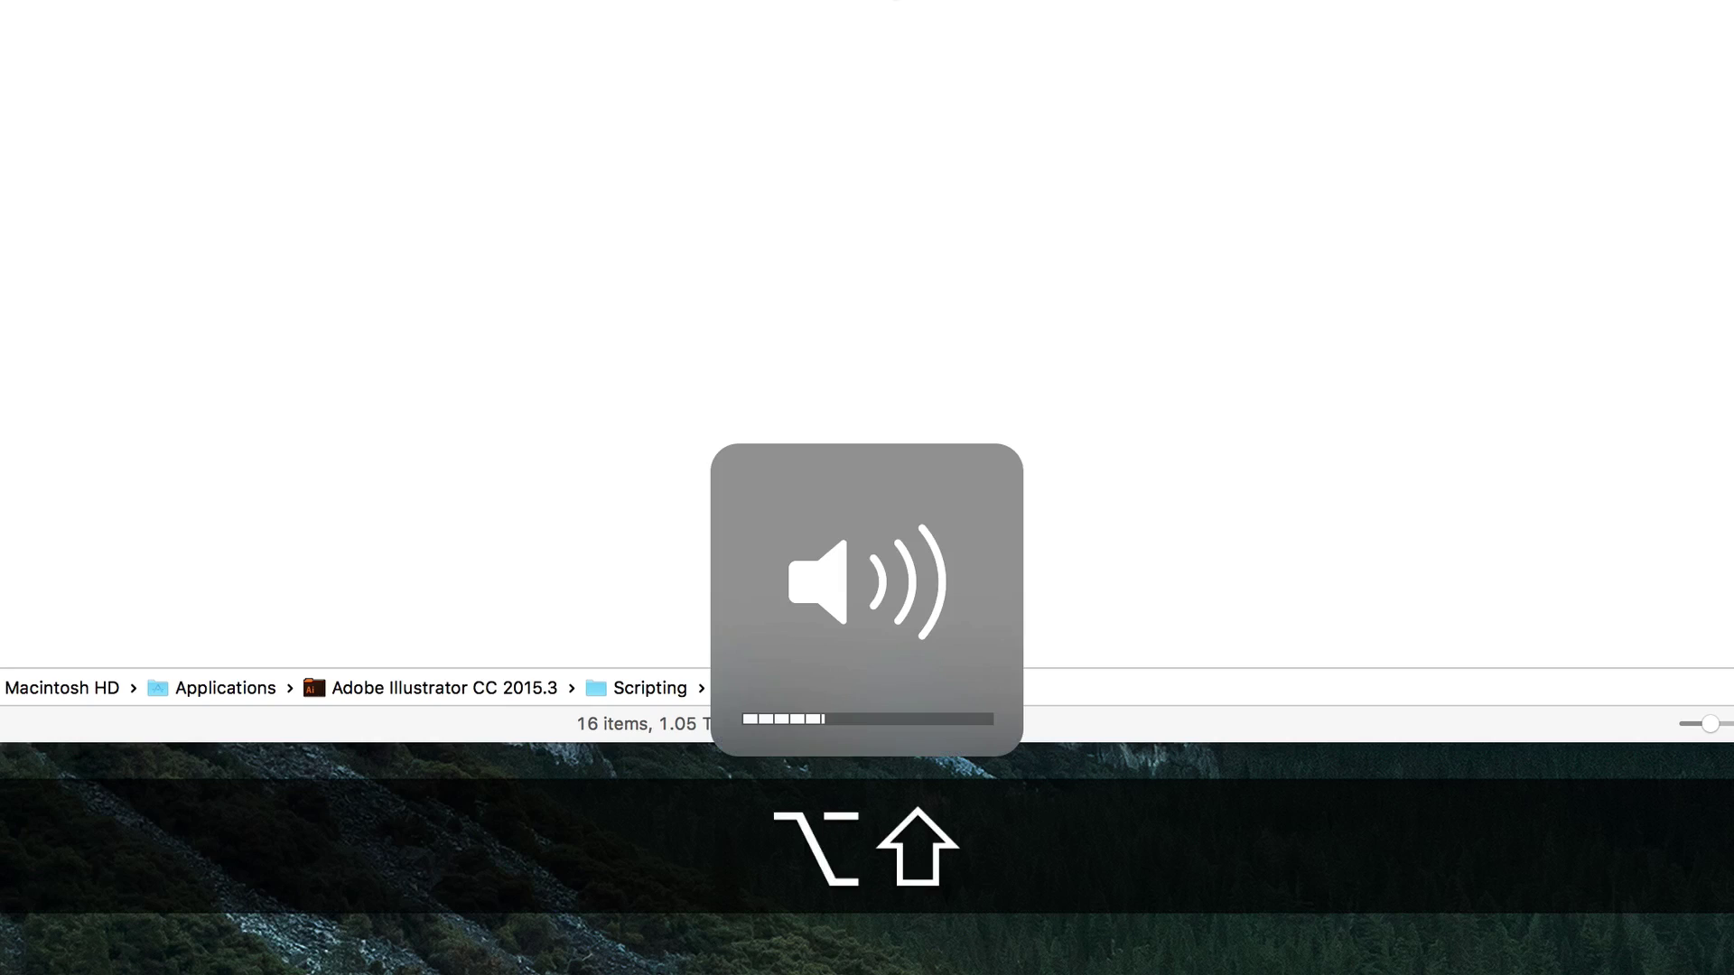
key(alt+shift+XF86AudioLowerVolume)
key(alt+shift+XF86AudioRaiseVolume)
key(alt+shift+XF86AudioRaiseVolume)
key(alt+shift+XF86AudioRaiseVolume)
key(alt+shift+XF86AudioRaiseVolume)
key(alt+shift+XF86AudioRaiseVolume)
key(alt+shift+XF86AudioRaiseVolume)
key(alt+shift+XF86AudioRaiseVolume)
key(alt+shift+XF86AudioRaiseVolume)
key(alt+shift+XF86AudioRaiseVolume)
key(alt+shift+XF86AudioLowerVolume)
key(alt+shift+XF86AudioLowerVolume)
key(alt+shift+XF86AudioLowerVolume)
key(alt+shift+XF86AudioLowerVolume)
key(alt+shift+XF86AudioLowerVolume)
key(alt+shift+XF86AudioRaiseVolume)
key(alt+shift+XF86AudioRaiseVolume)
key(alt+shift+XF86AudioRaiseVolume)
key(alt+shift+XF86AudioRaiseVolume)
key(alt+shift+XF86AudioRaiseVolume)
key(alt+shift+XF86AudioRaiseVolume)
key(alt+shift+XF86AudioRaiseVolume)
key(alt+shift+XF86AudioRaiseVolume)
key(alt+shift+XF86AudioLowerVolume)
key(alt+shift+XF86AudioLowerVolume)
- Return to whole-increment changes, lowering and raising the output volume several times and ending on an increase
key(XF86AudioLowerVolume)
key(XF86AudioLowerVolume)
key(XF86AudioLowerVolume)
key(XF86AudioLowerVolume)
key(XF86AudioRaiseVolume)
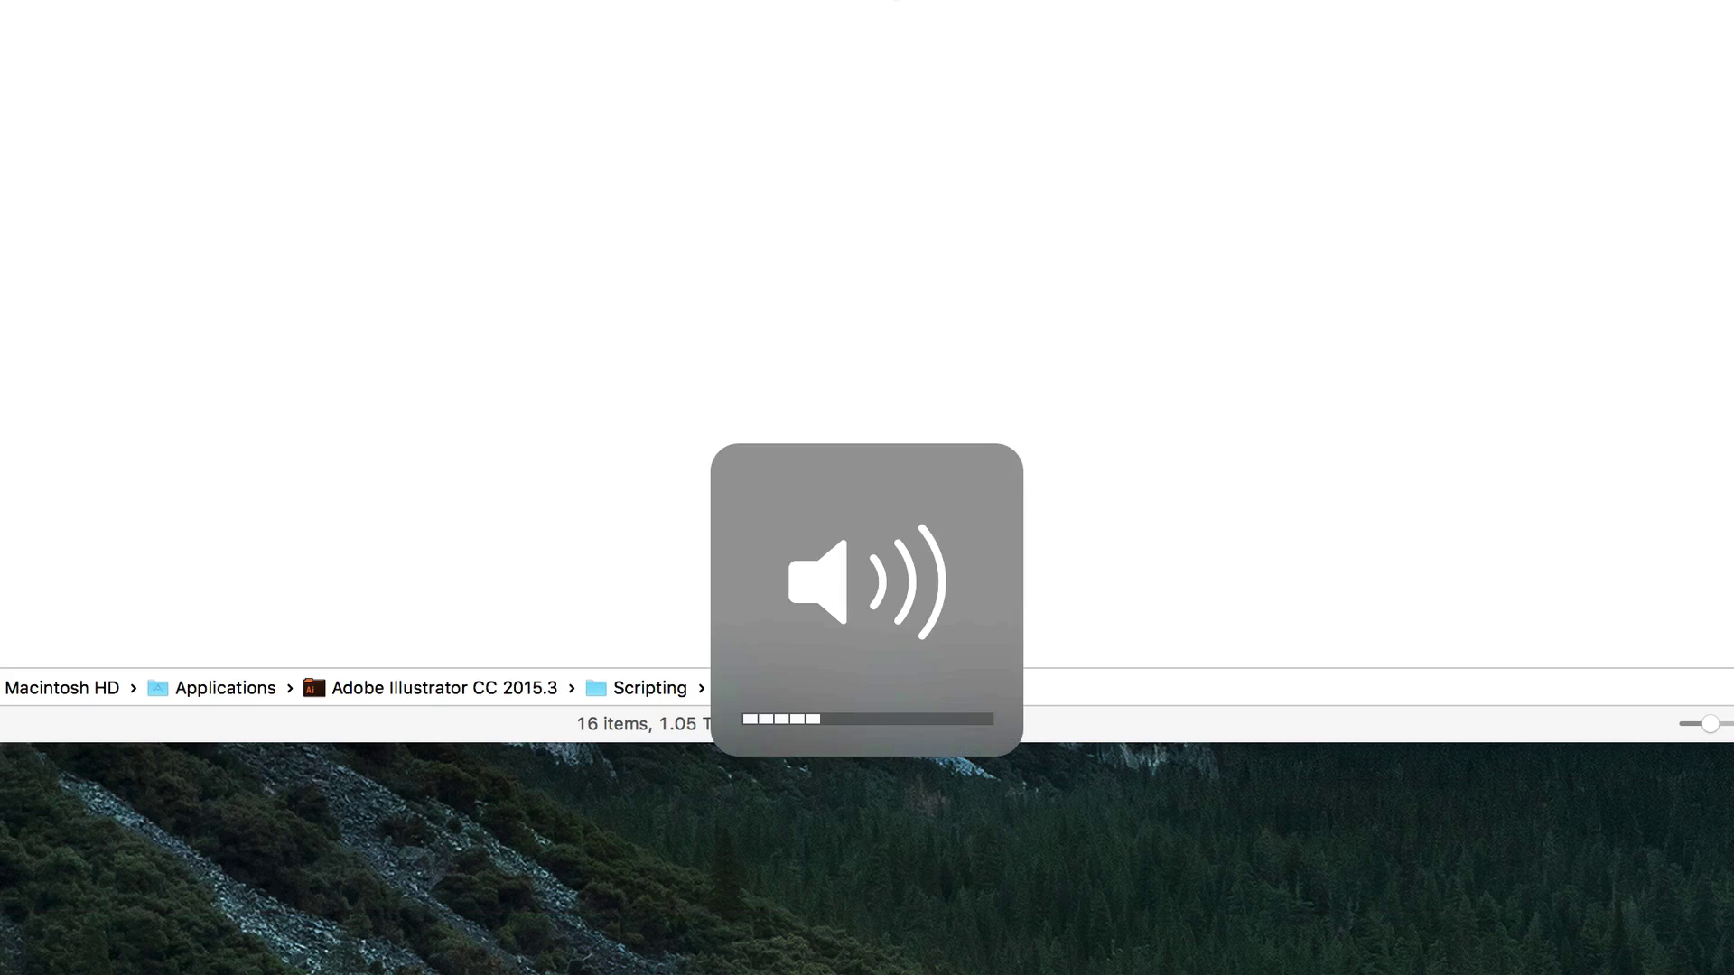
key(XF86AudioRaiseVolume)
key(XF86AudioRaiseVolume)
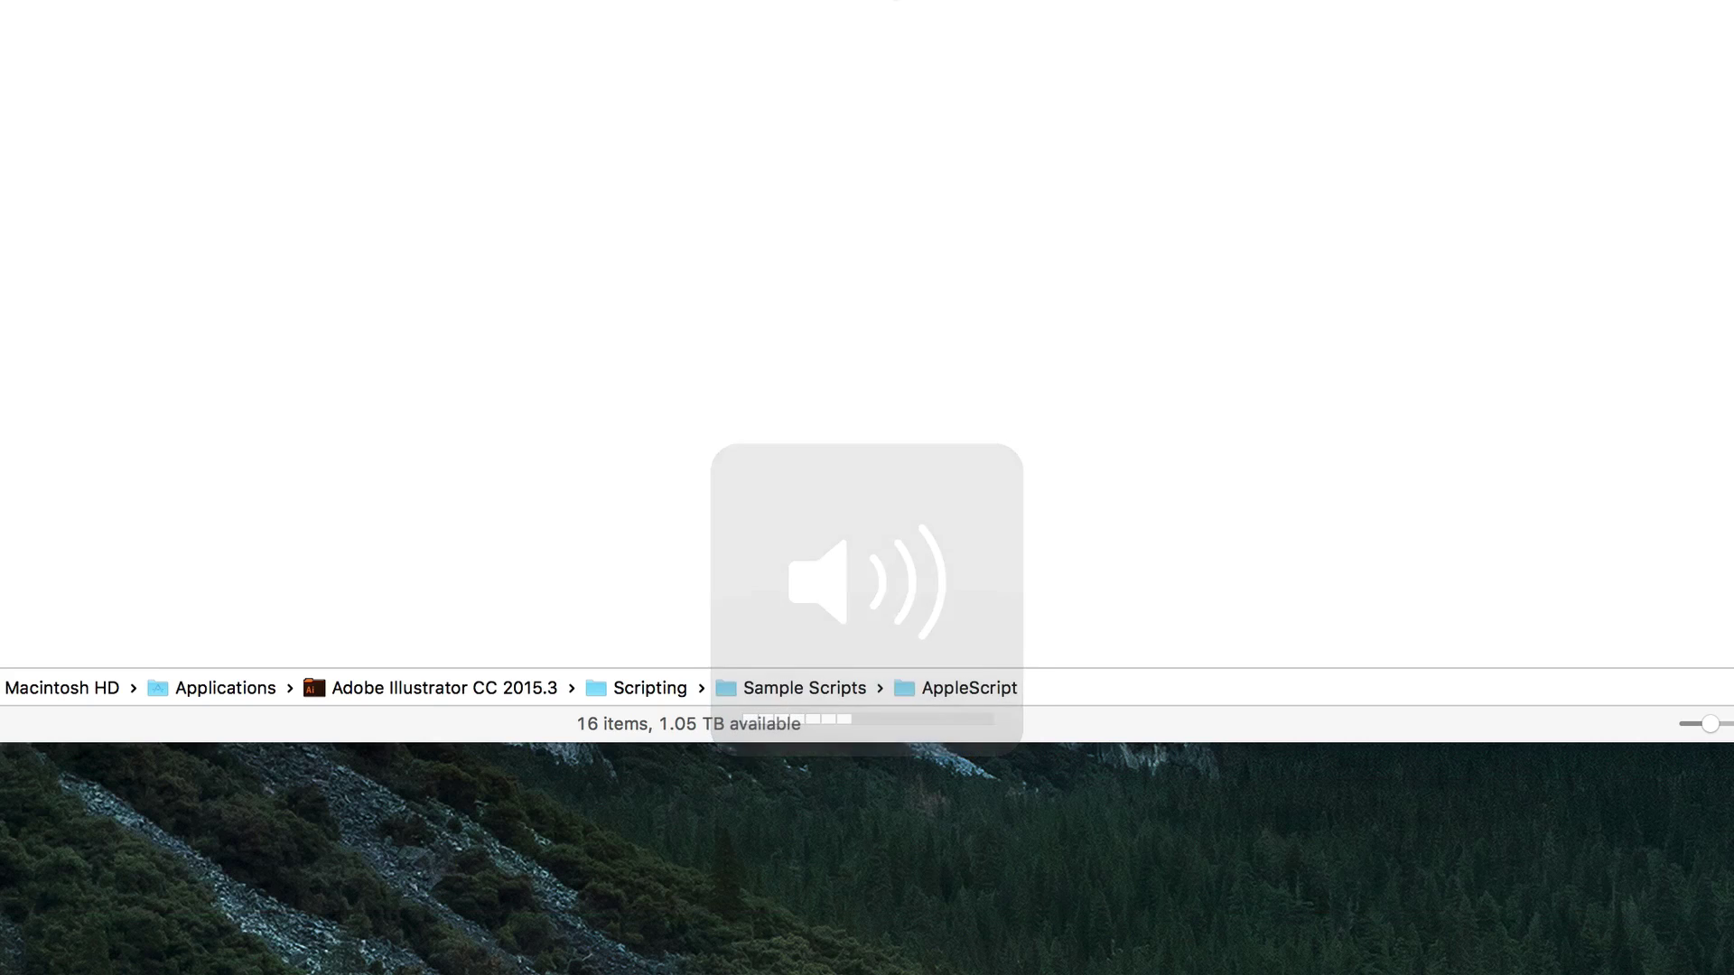
key(XF86AudioLowerVolume)
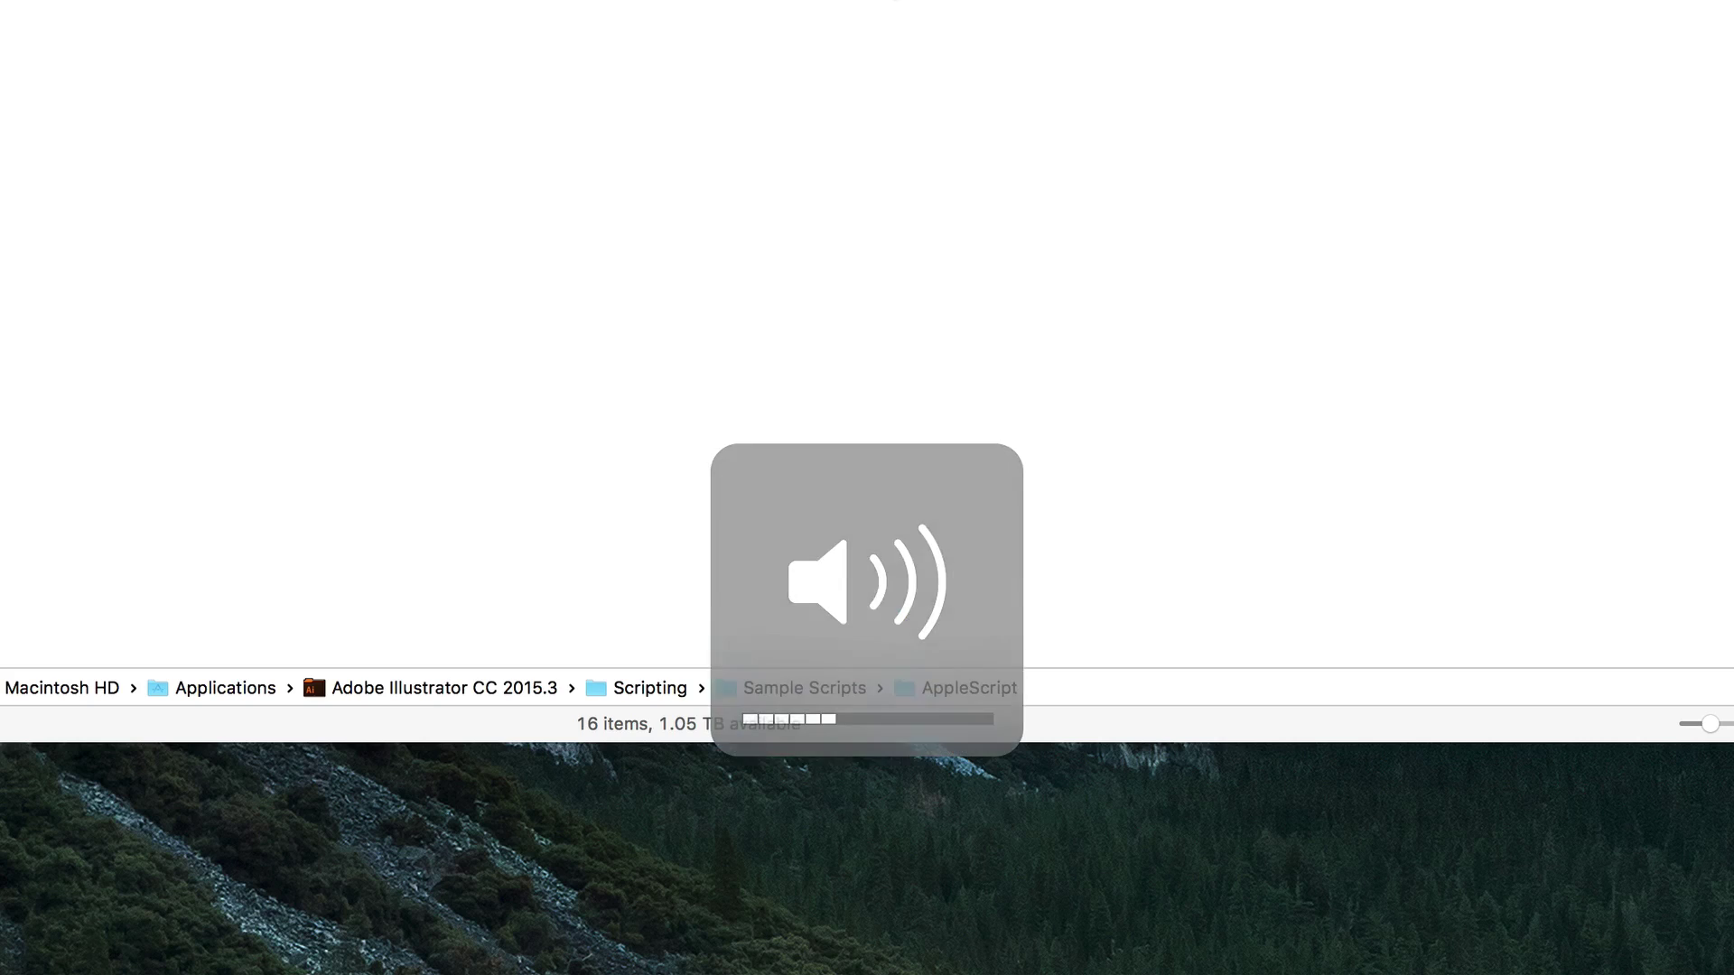
key(XF86AudioRaiseVolume)
key(XF86AudioLowerVolume)
key(XF86AudioLowerVolume)
key(XF86AudioLowerVolume)
key(XF86AudioLowerVolume)
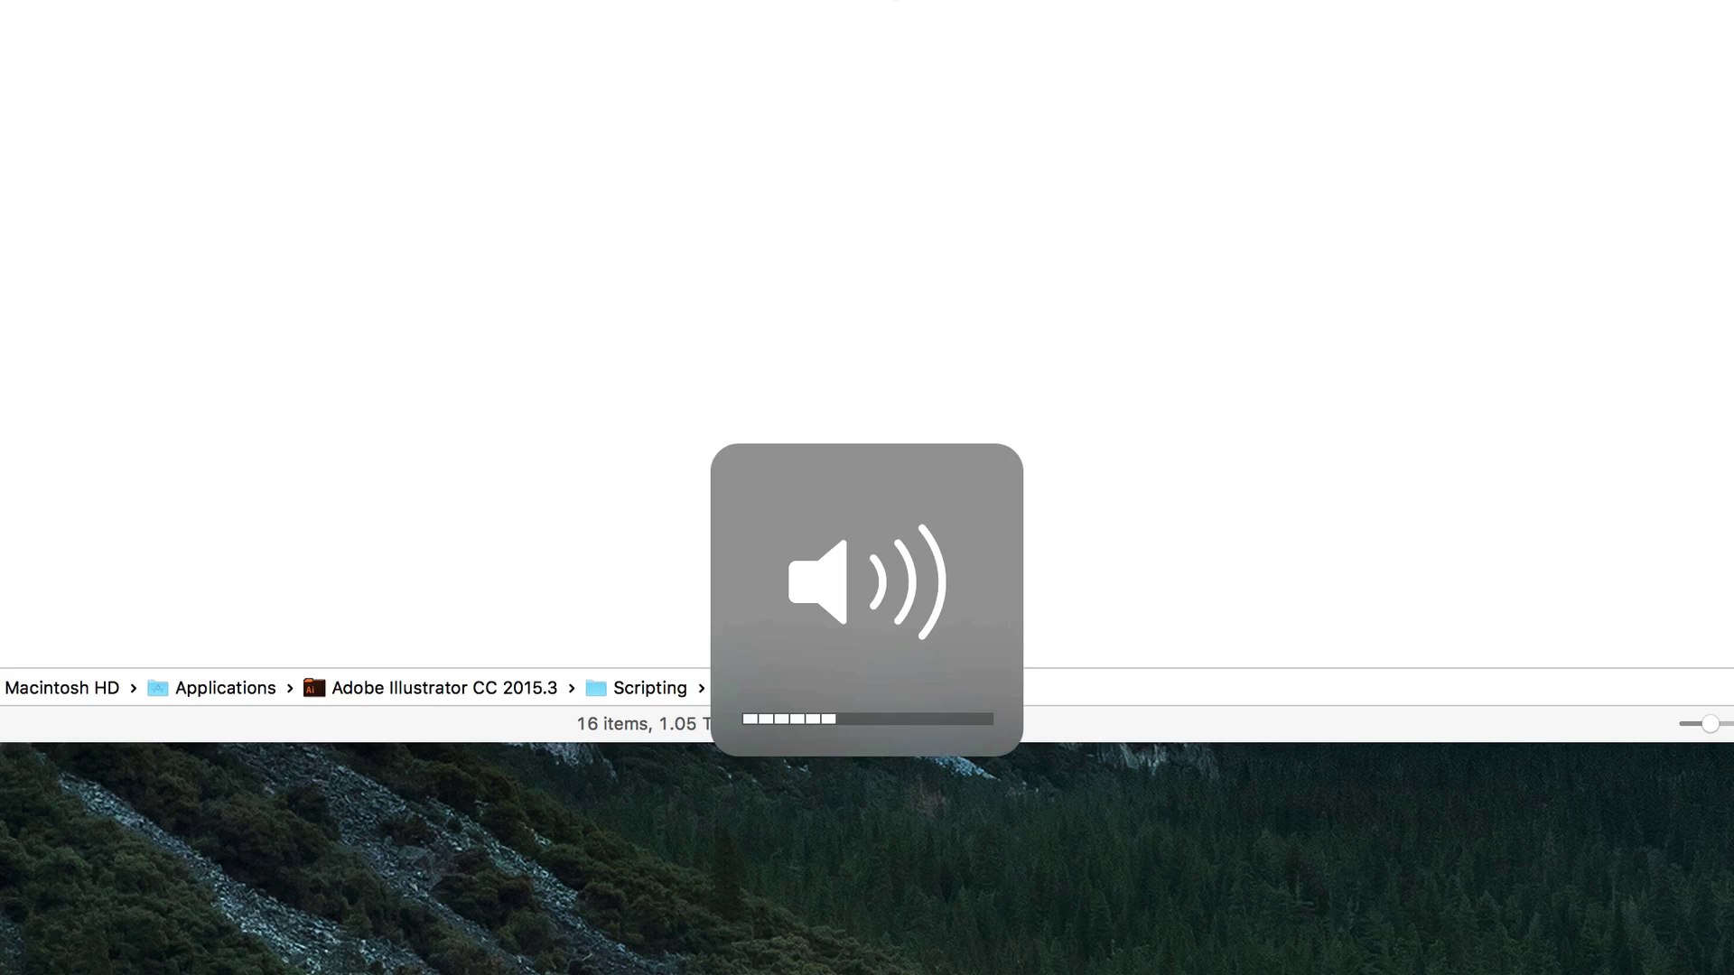
key(XF86AudioRaiseVolume)
key(XF86AudioRaiseVolume)
key(XF86AudioRaiseVolume)
key(XF86AudioRaiseVolume)
key(XF86AudioRaiseVolume)
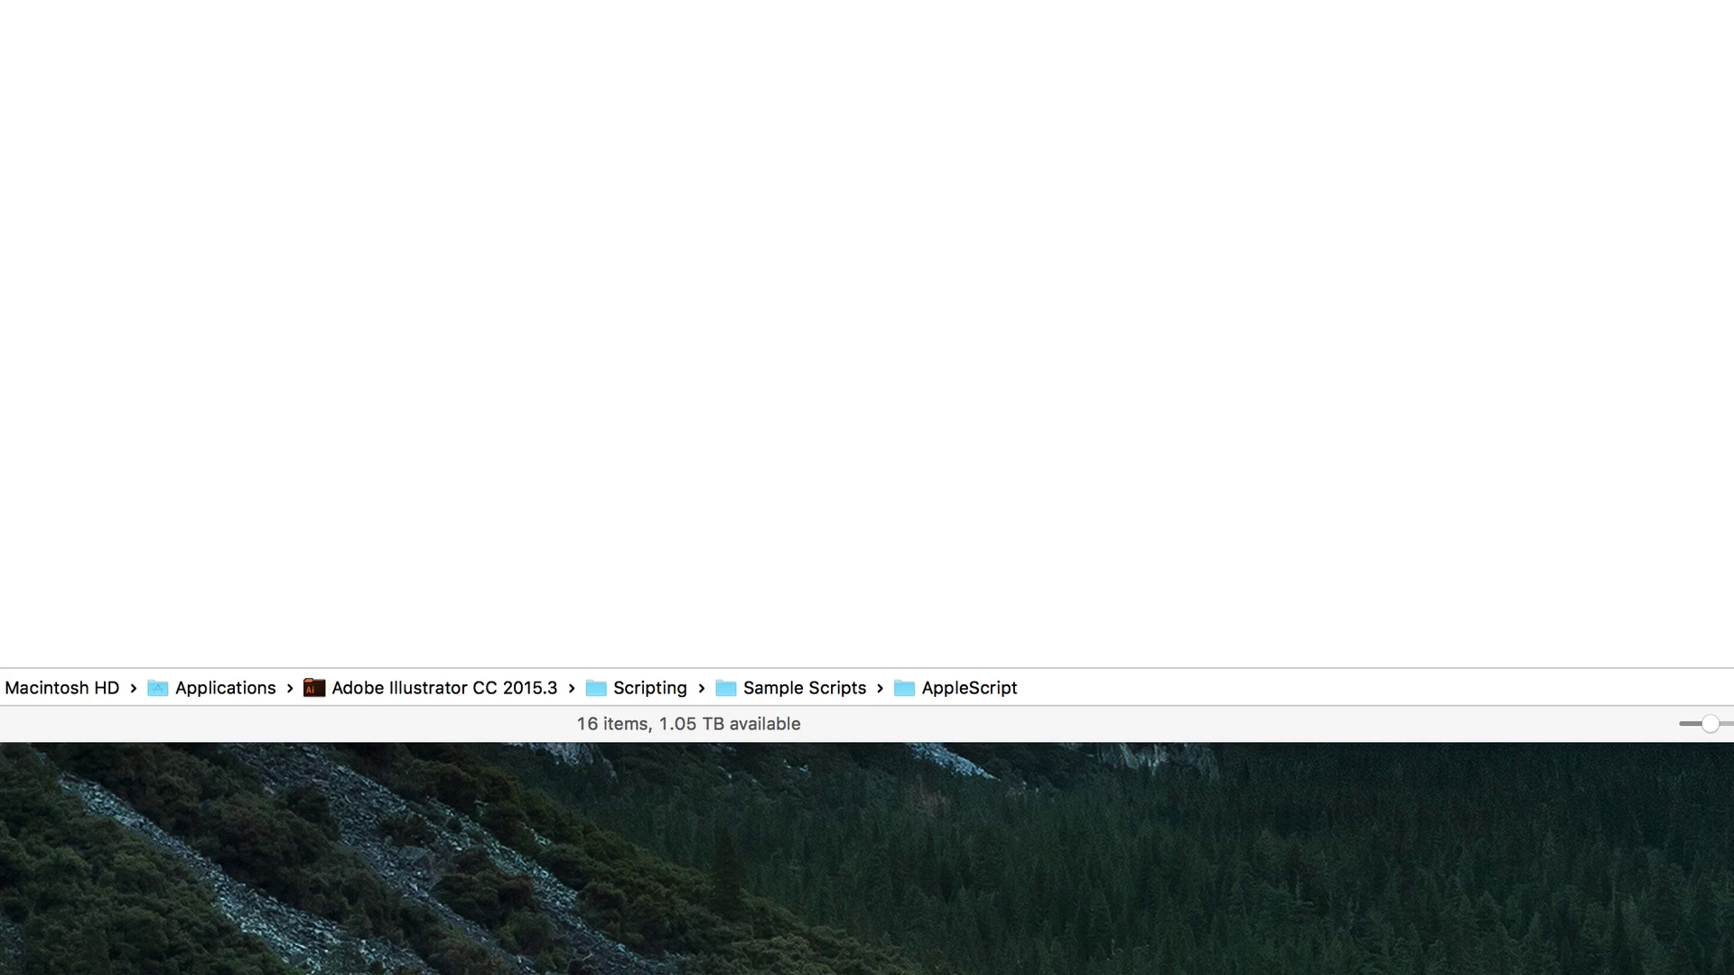
- Lower and raise the output volume in whole increments with the audible feedback sound toggled for each change
key(shift)
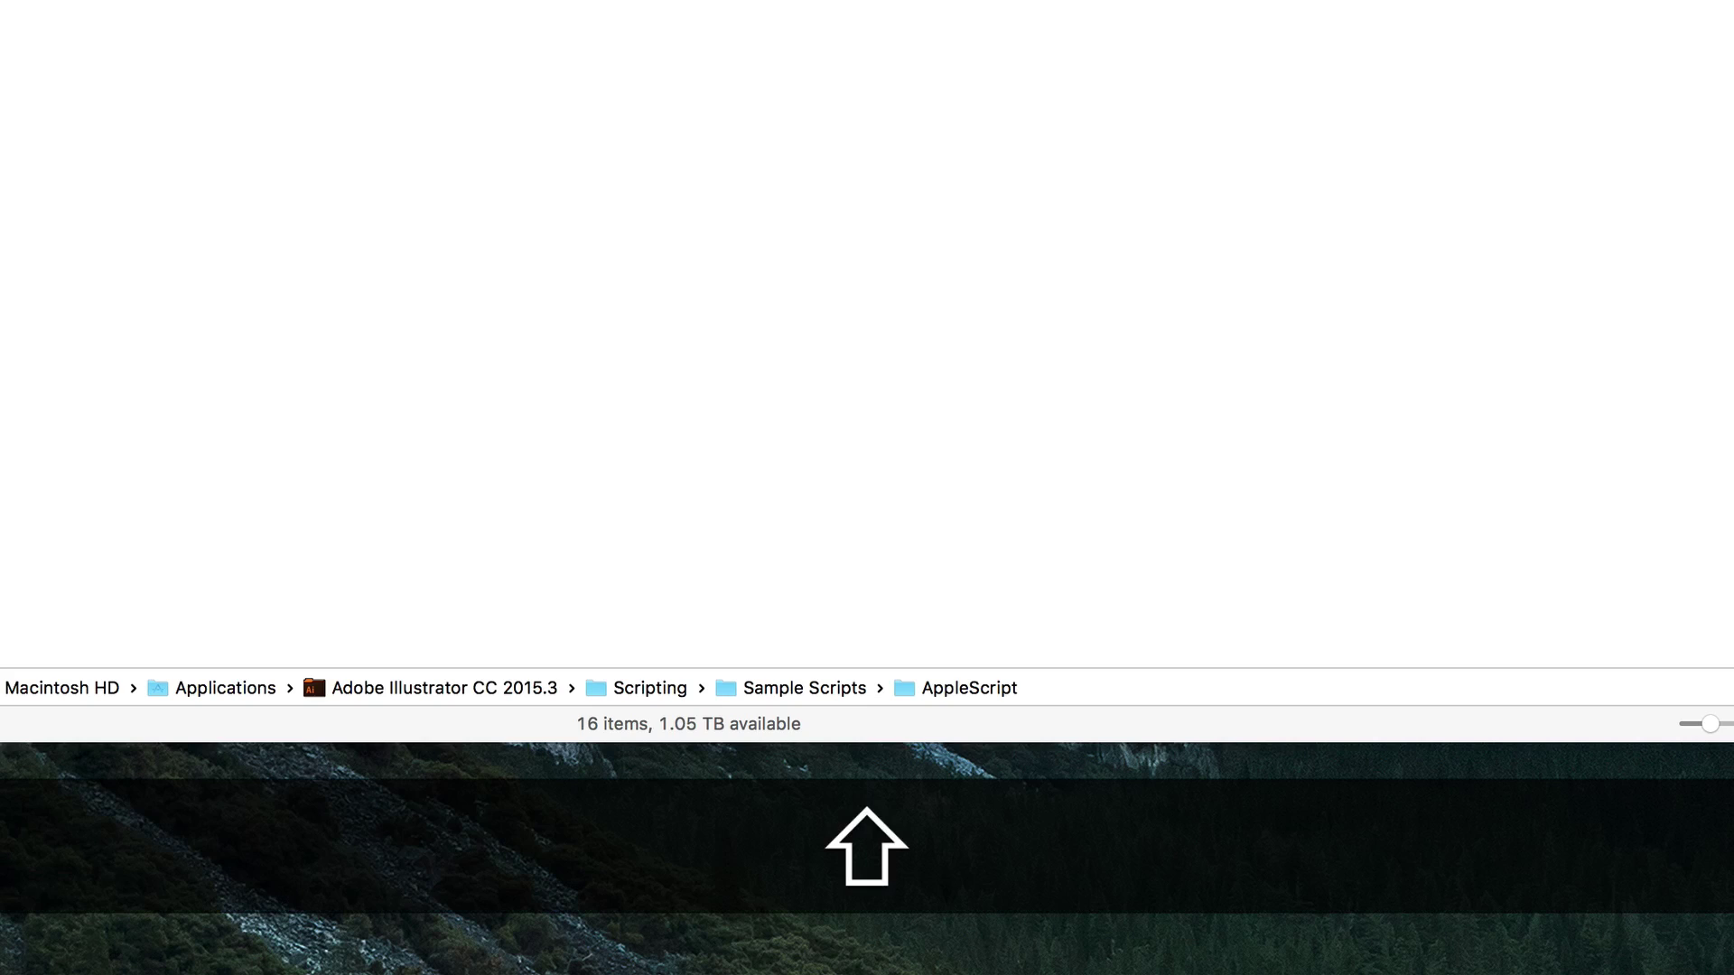
key(XF86AudioLowerVolume)
key(XF86AudioLowerVolume)
key(XF86AudioLowerVolume)
key(XF86AudioLowerVolume)
key(XF86AudioLowerVolume)
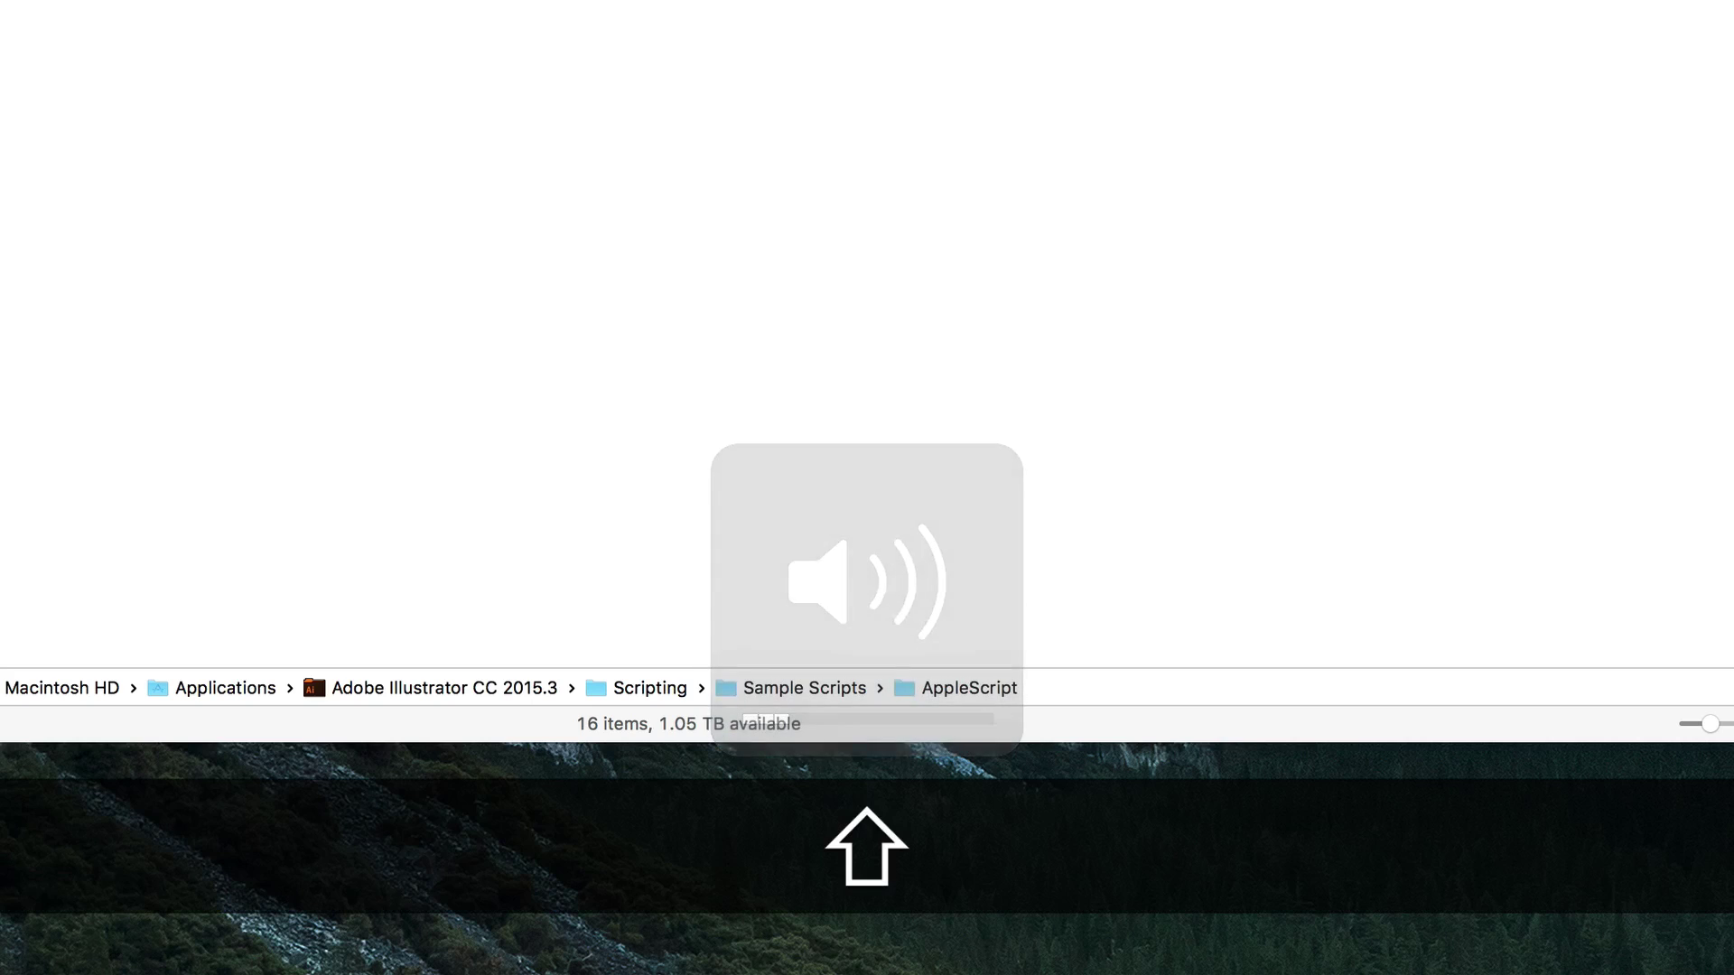
key(XF86AudioRaiseVolume)
key(XF86AudioRaiseVolume)
key(XF86AudioRaiseVolume)
key(XF86AudioLowerVolume)
key(XF86AudioLowerVolume)
key(XF86AudioRaiseVolume)
key(XF86AudioRaiseVolume)
key(XF86AudioRaiseVolume)
key(XF86AudioRaiseVolume)
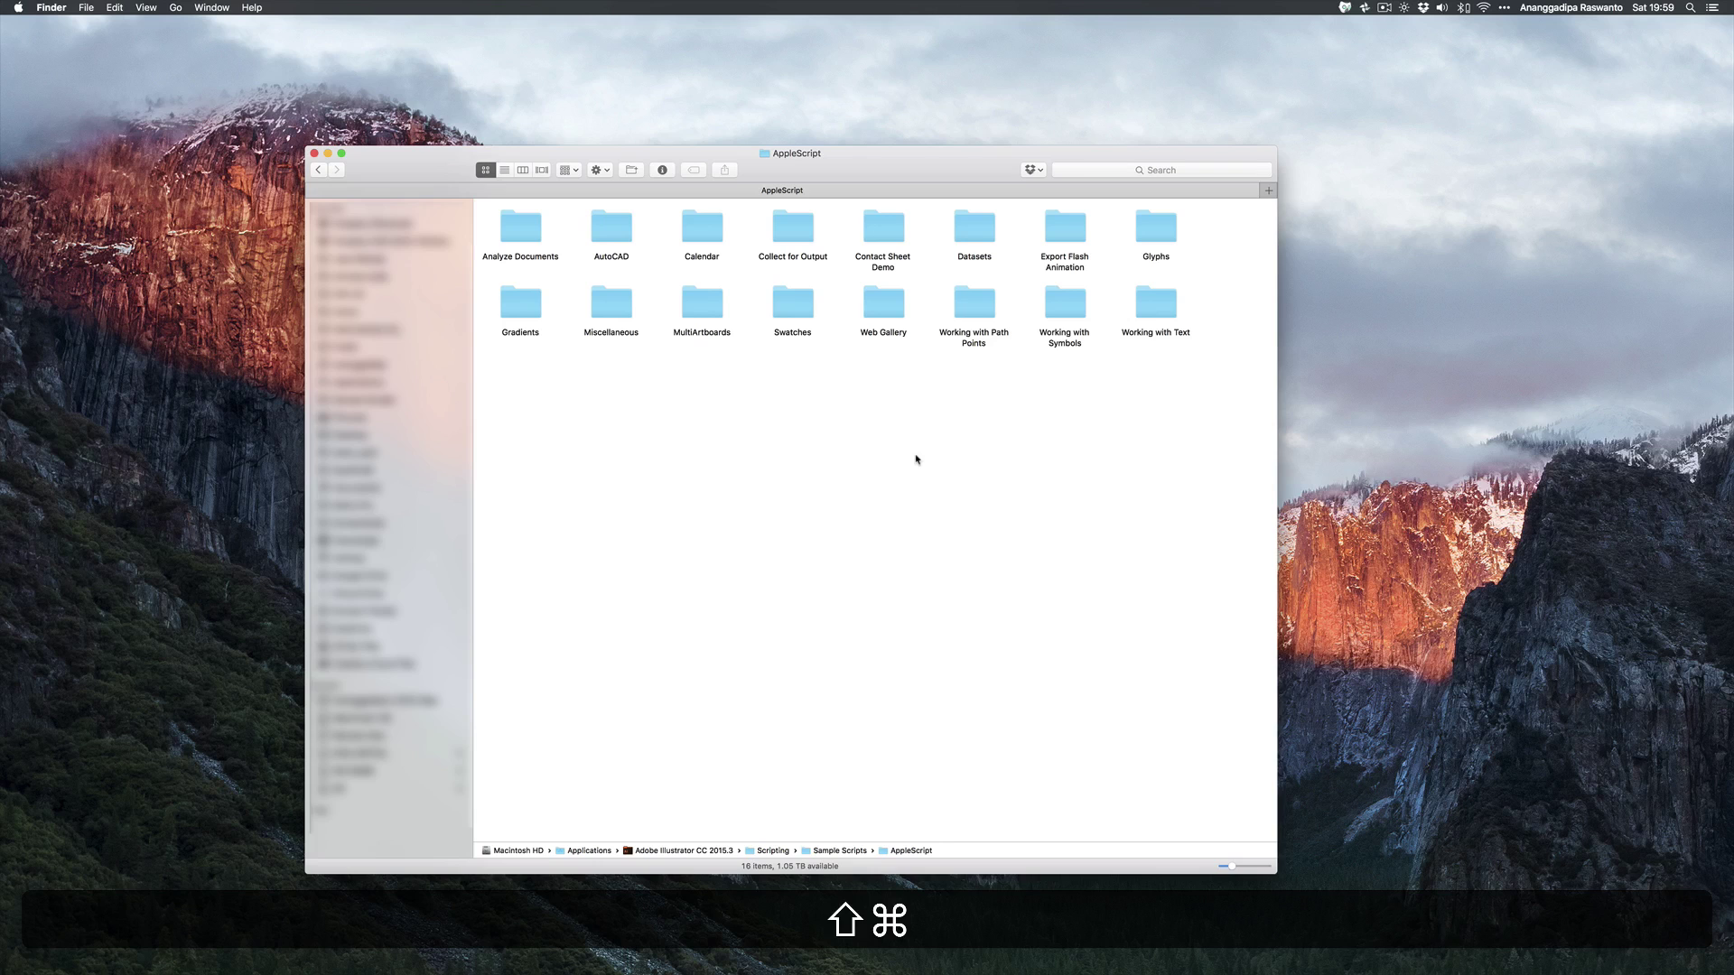
- Take a full-screen screenshot and open "Screenshot 2016-10-29 19.59.32.png" from the Screenshots stack in Preview
key(shift+super+3)
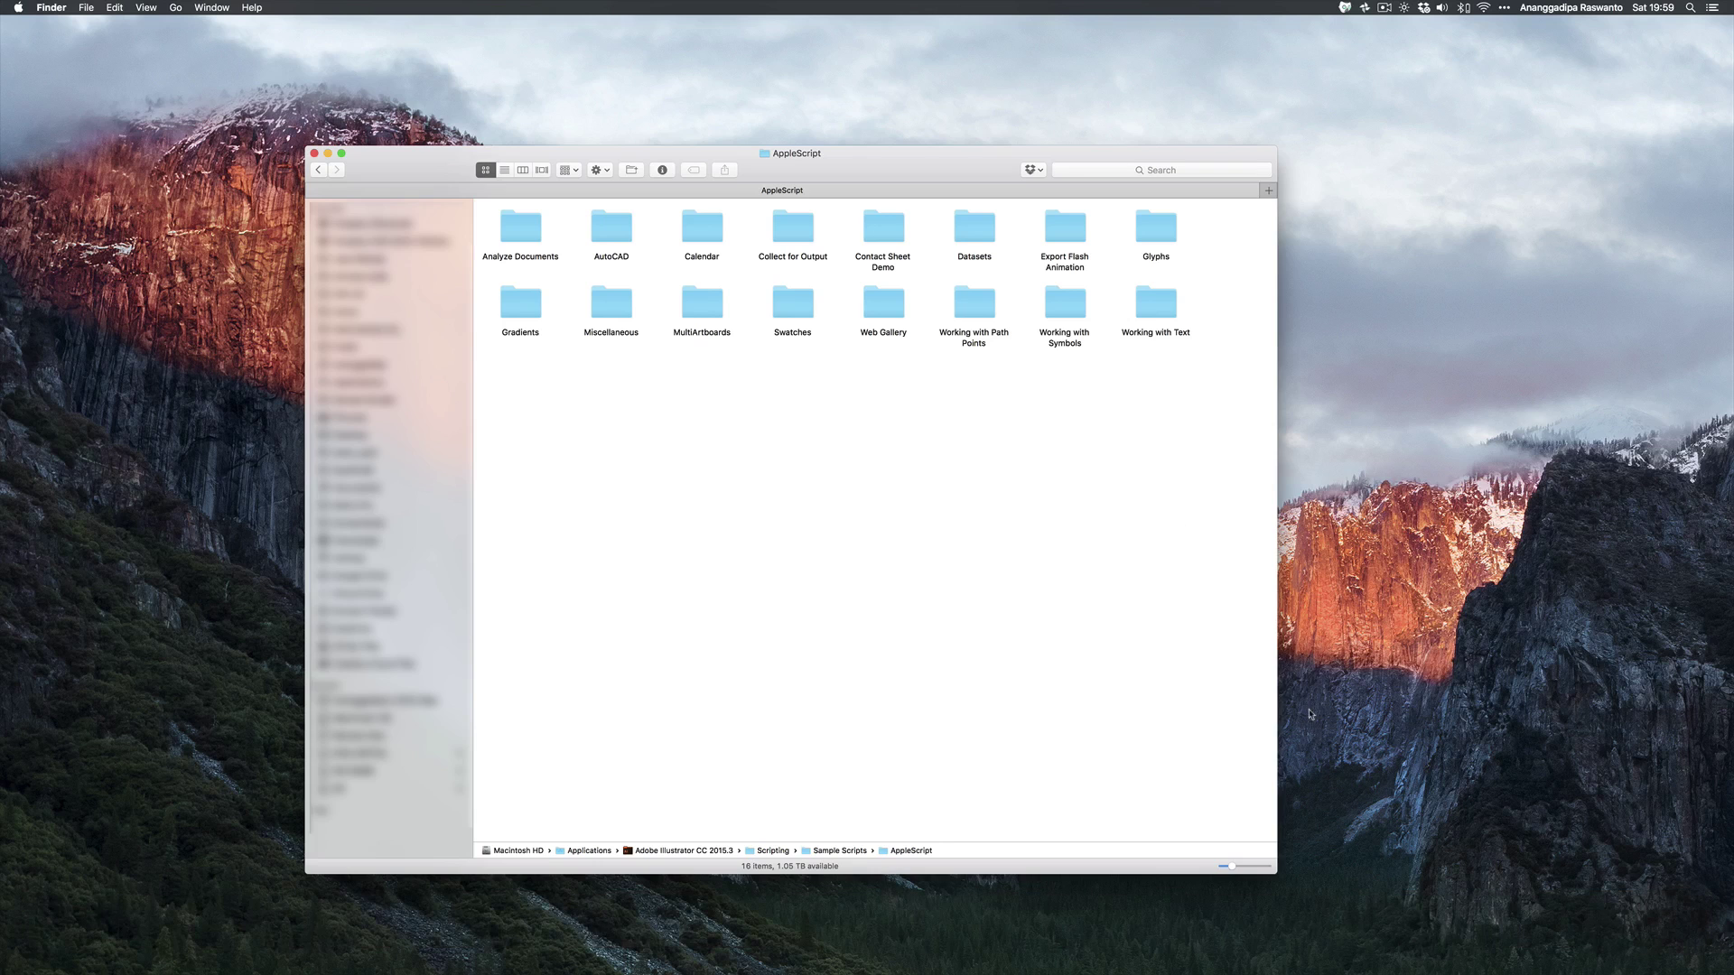
mouse_move(1255, 940)
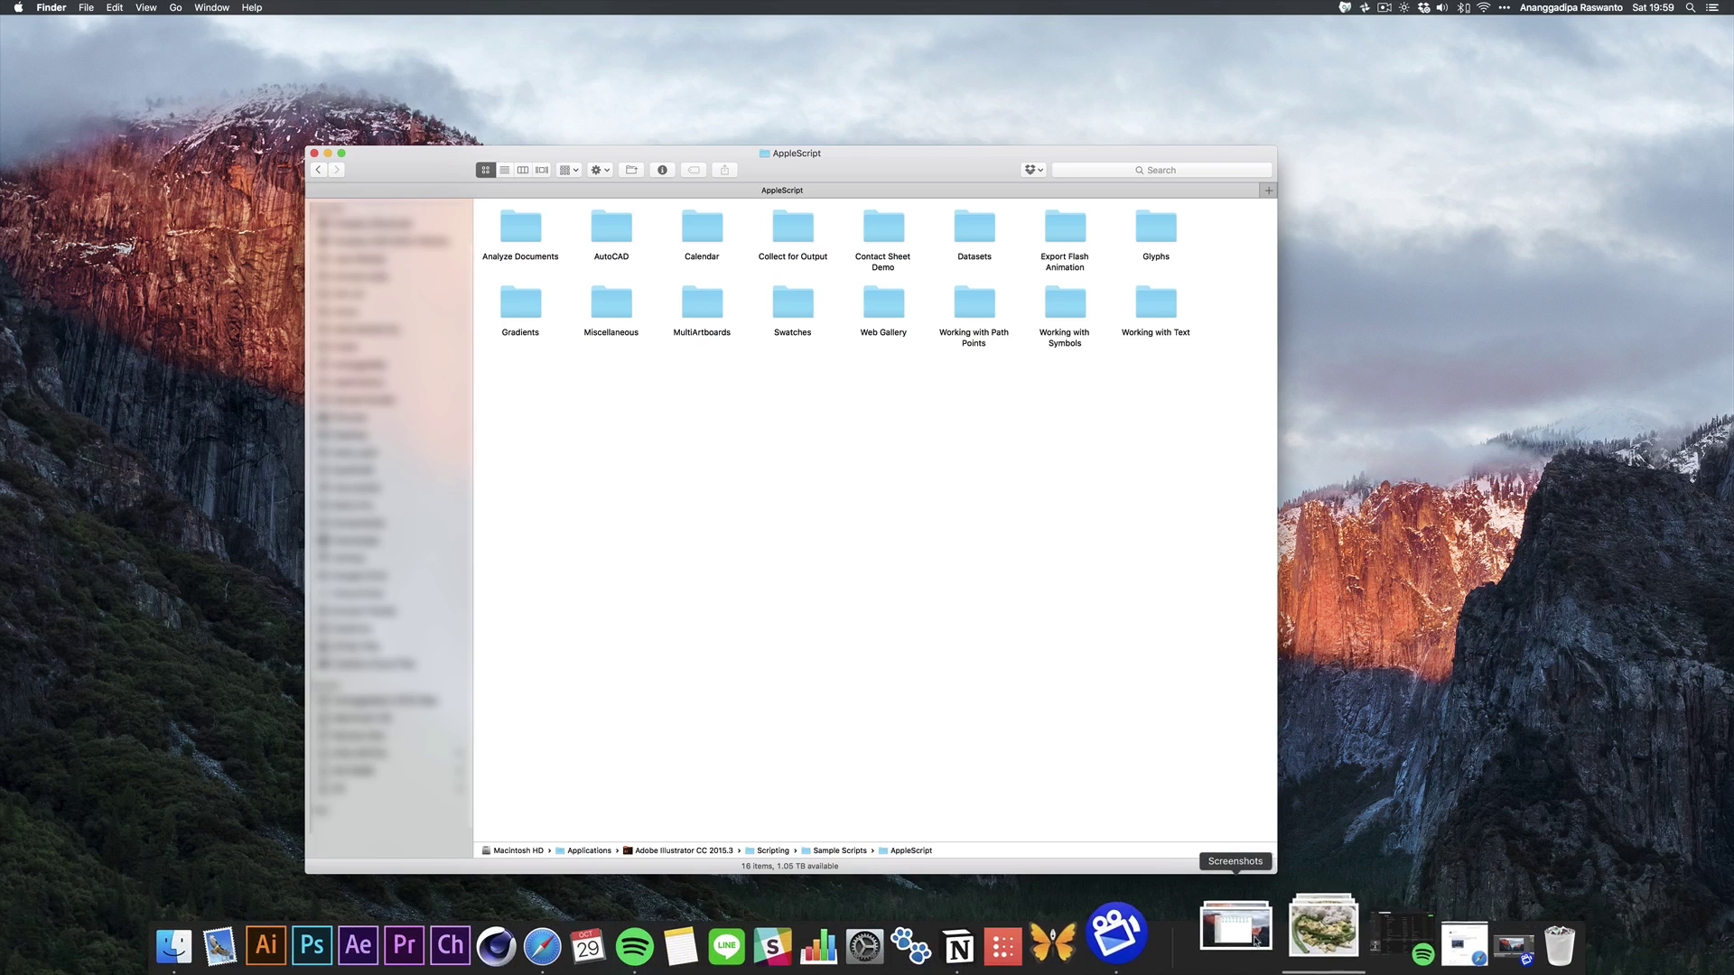
click(1255, 940)
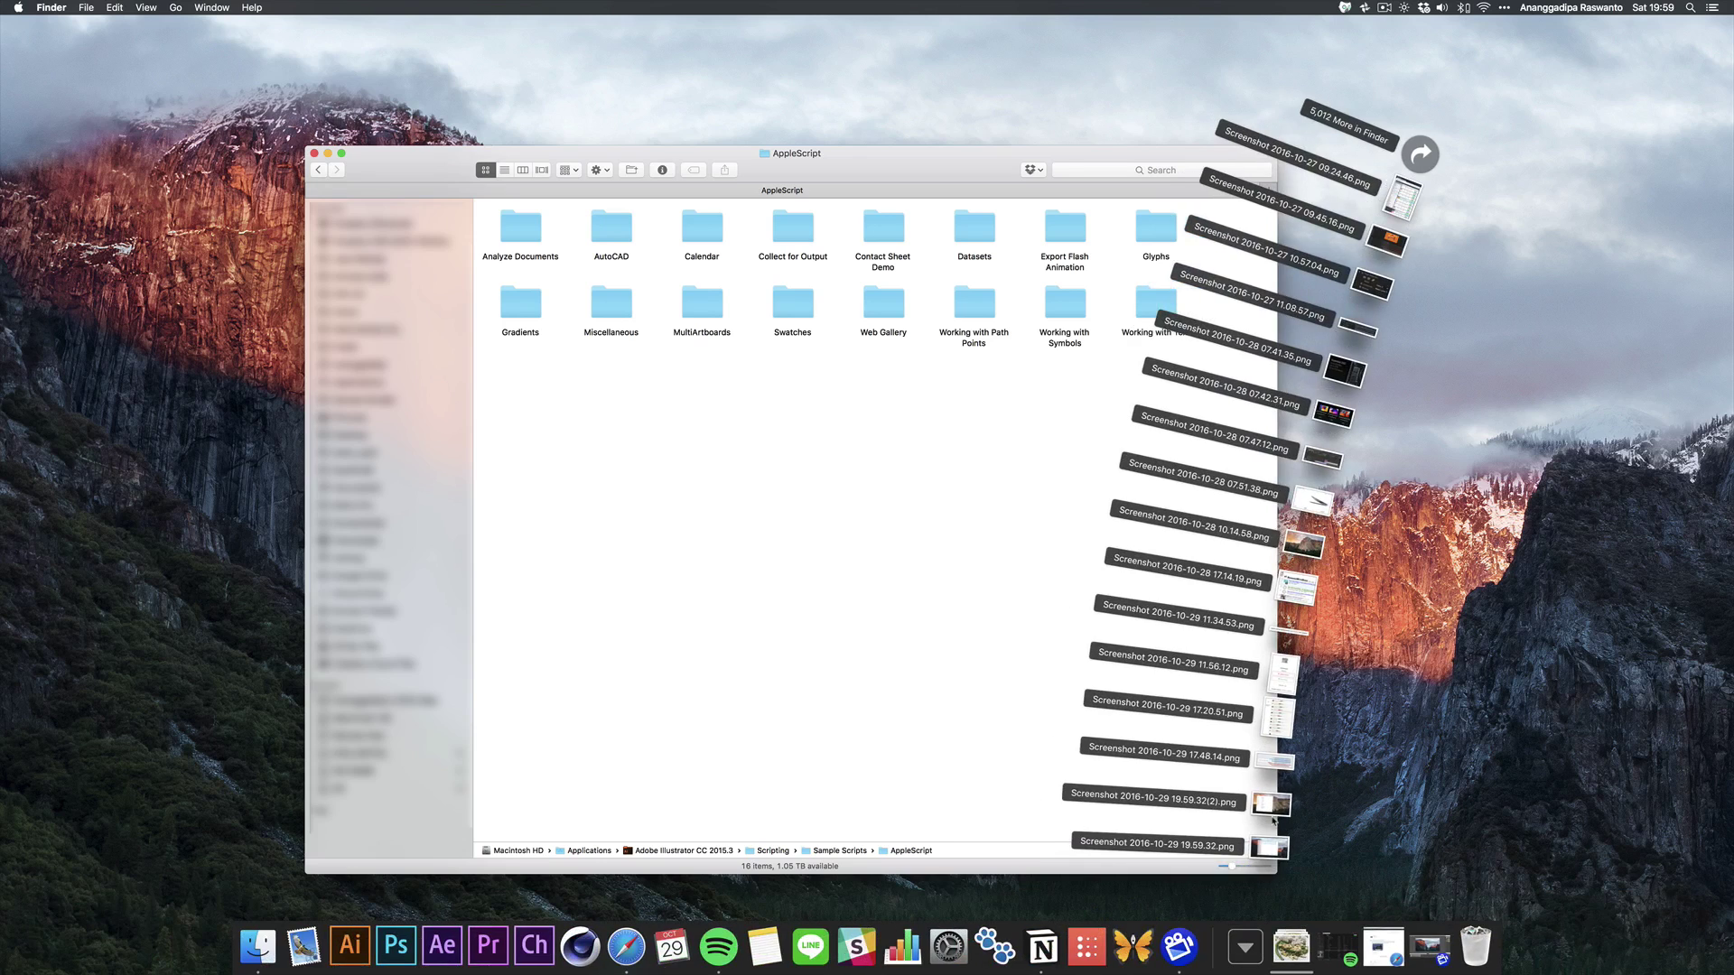
click(1276, 849)
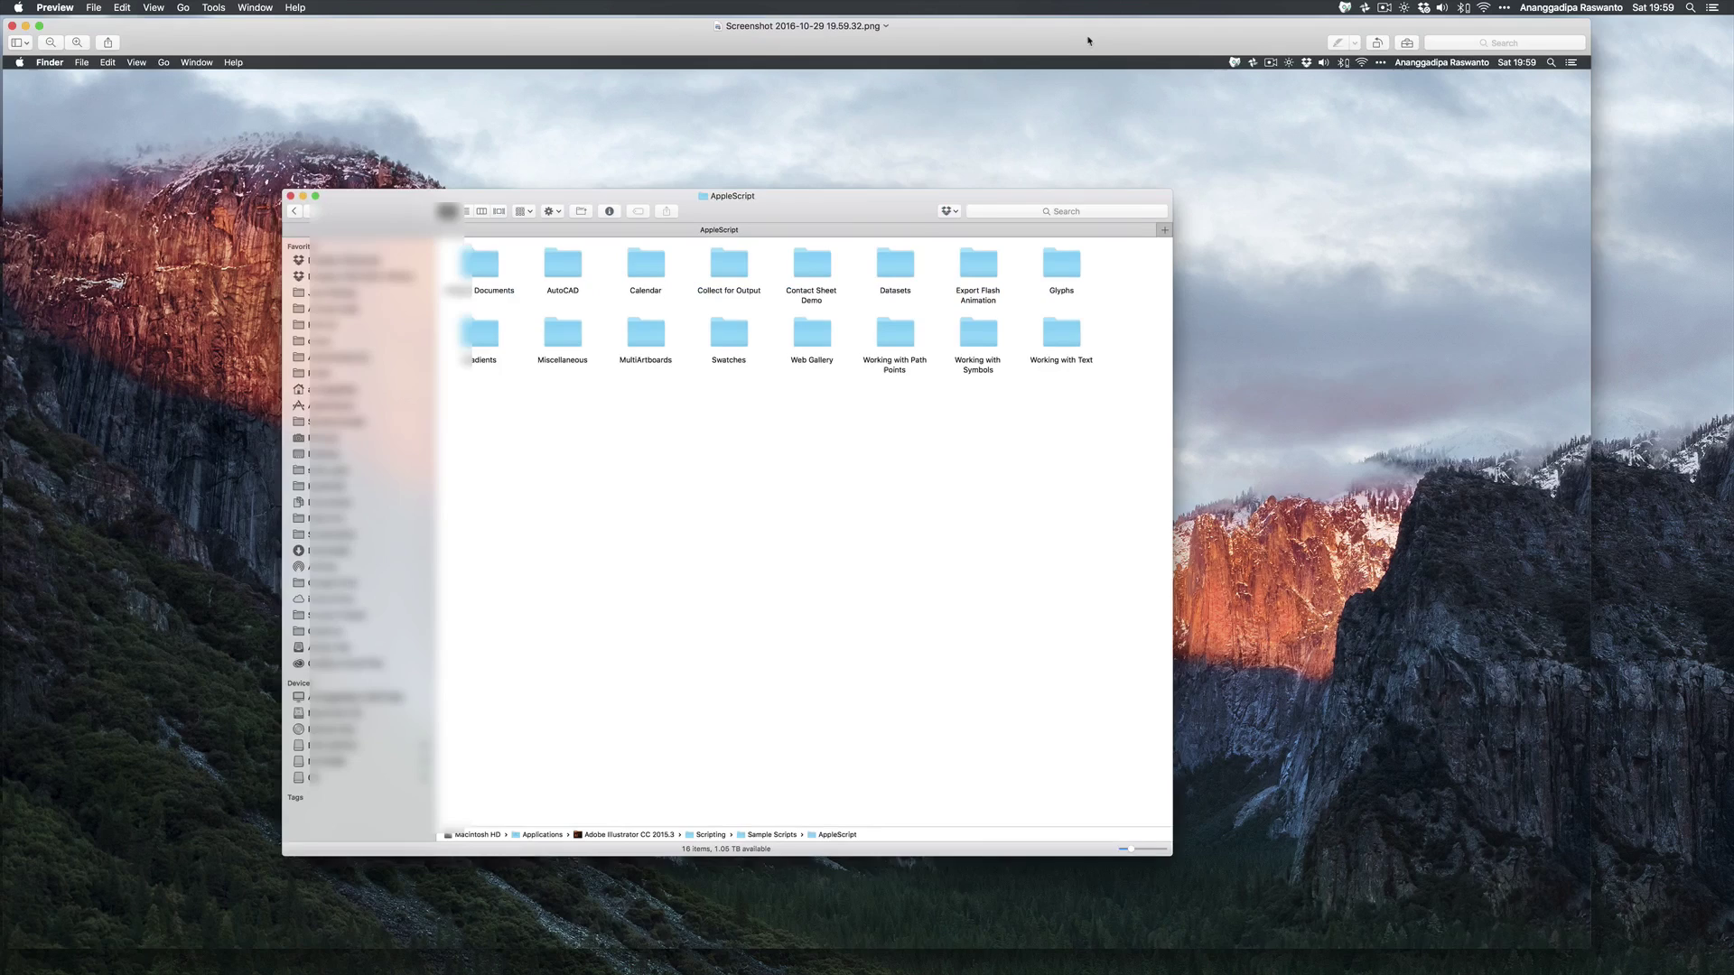
- Reposition the screenshot preview window, close it, and return to the AppleScript folder window in Finder
drag(1085, 34, 1131, 45)
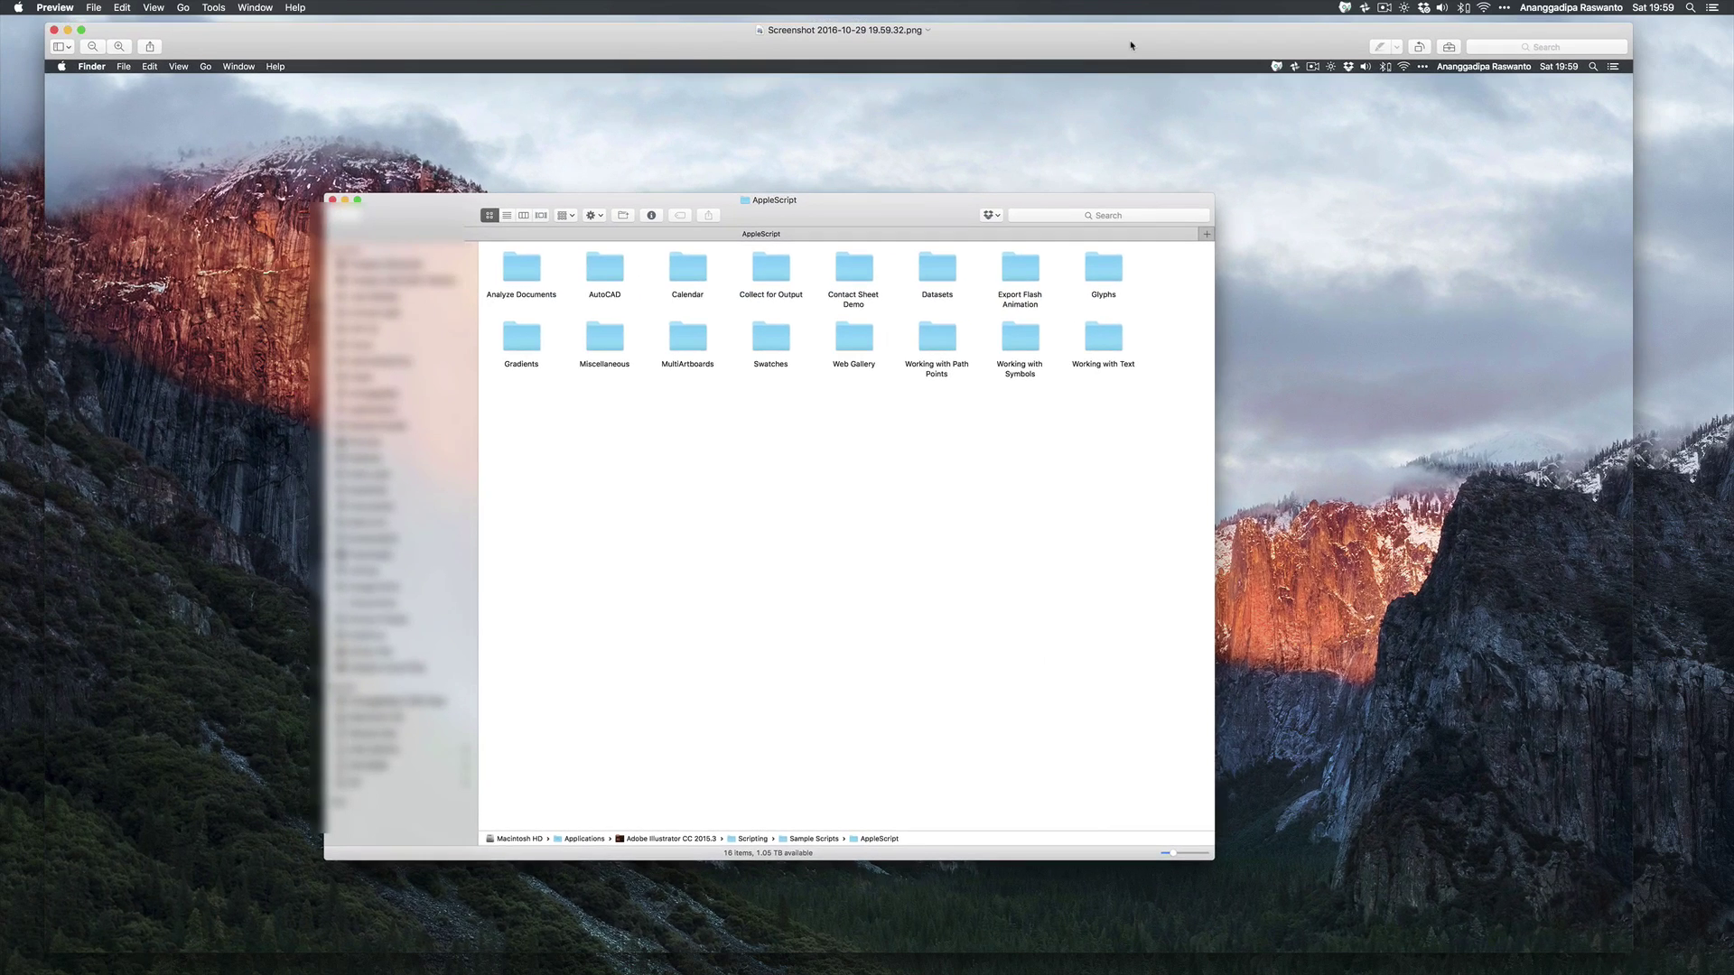
key(super+w)
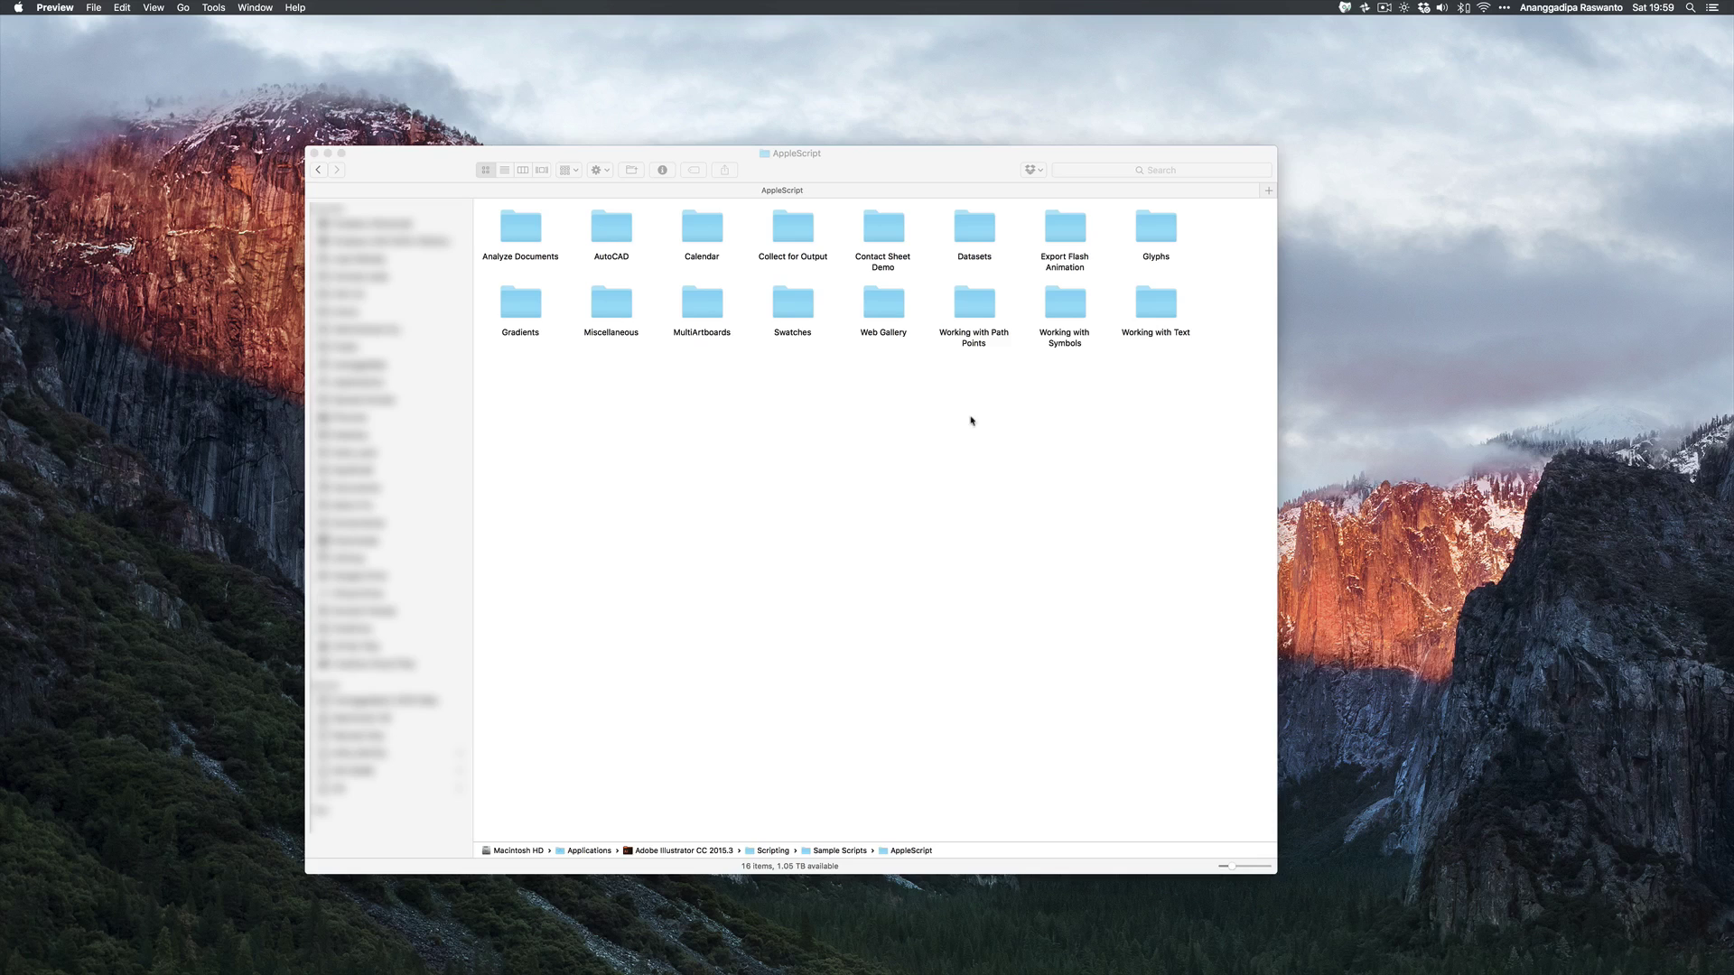
click(826, 484)
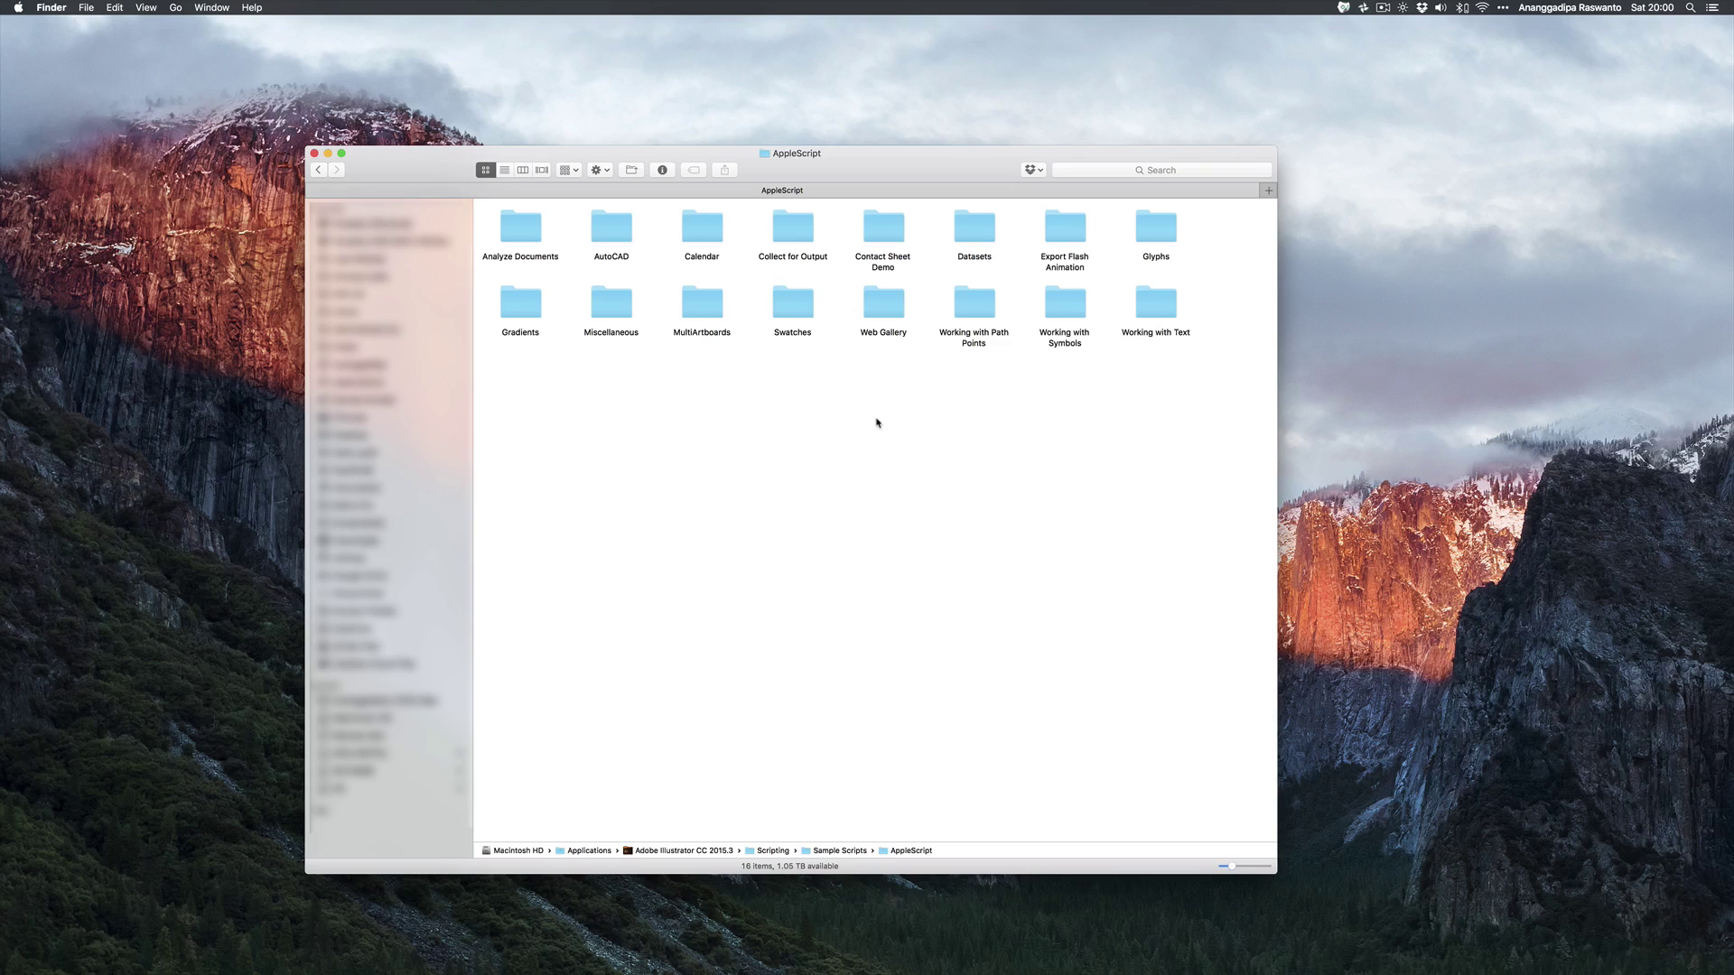
- Capture a screenshot of a selected region around the first folders of the AppleScript window
key(shift+super)
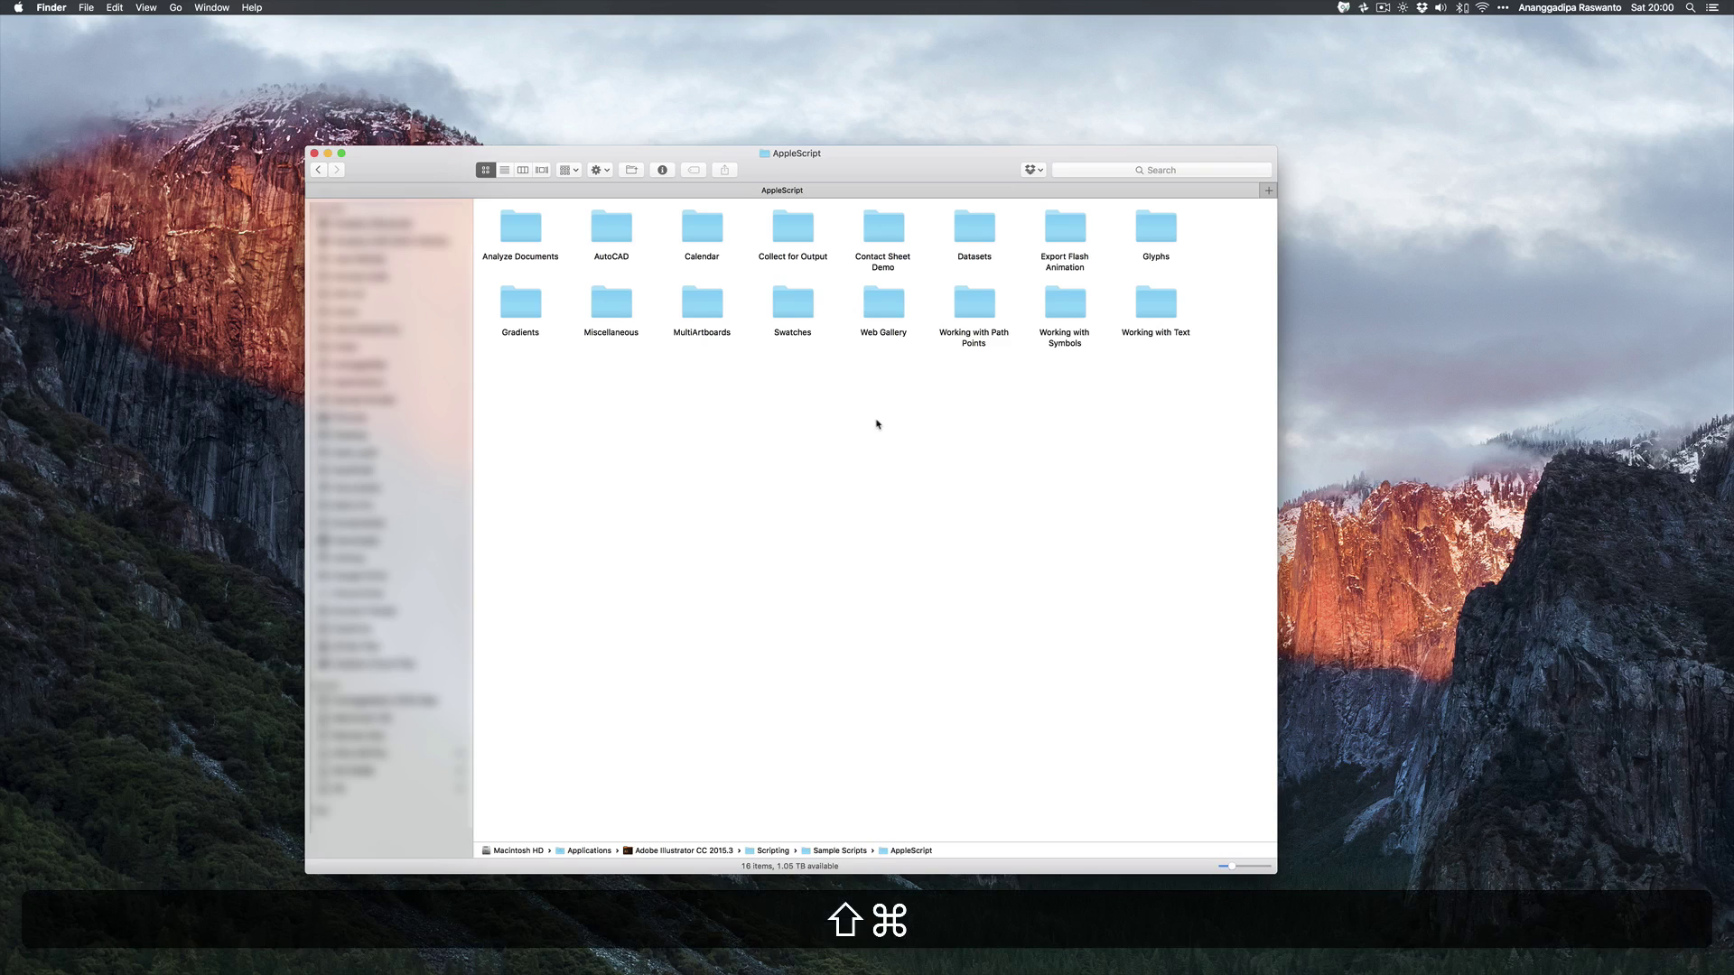
key(shift+super+4)
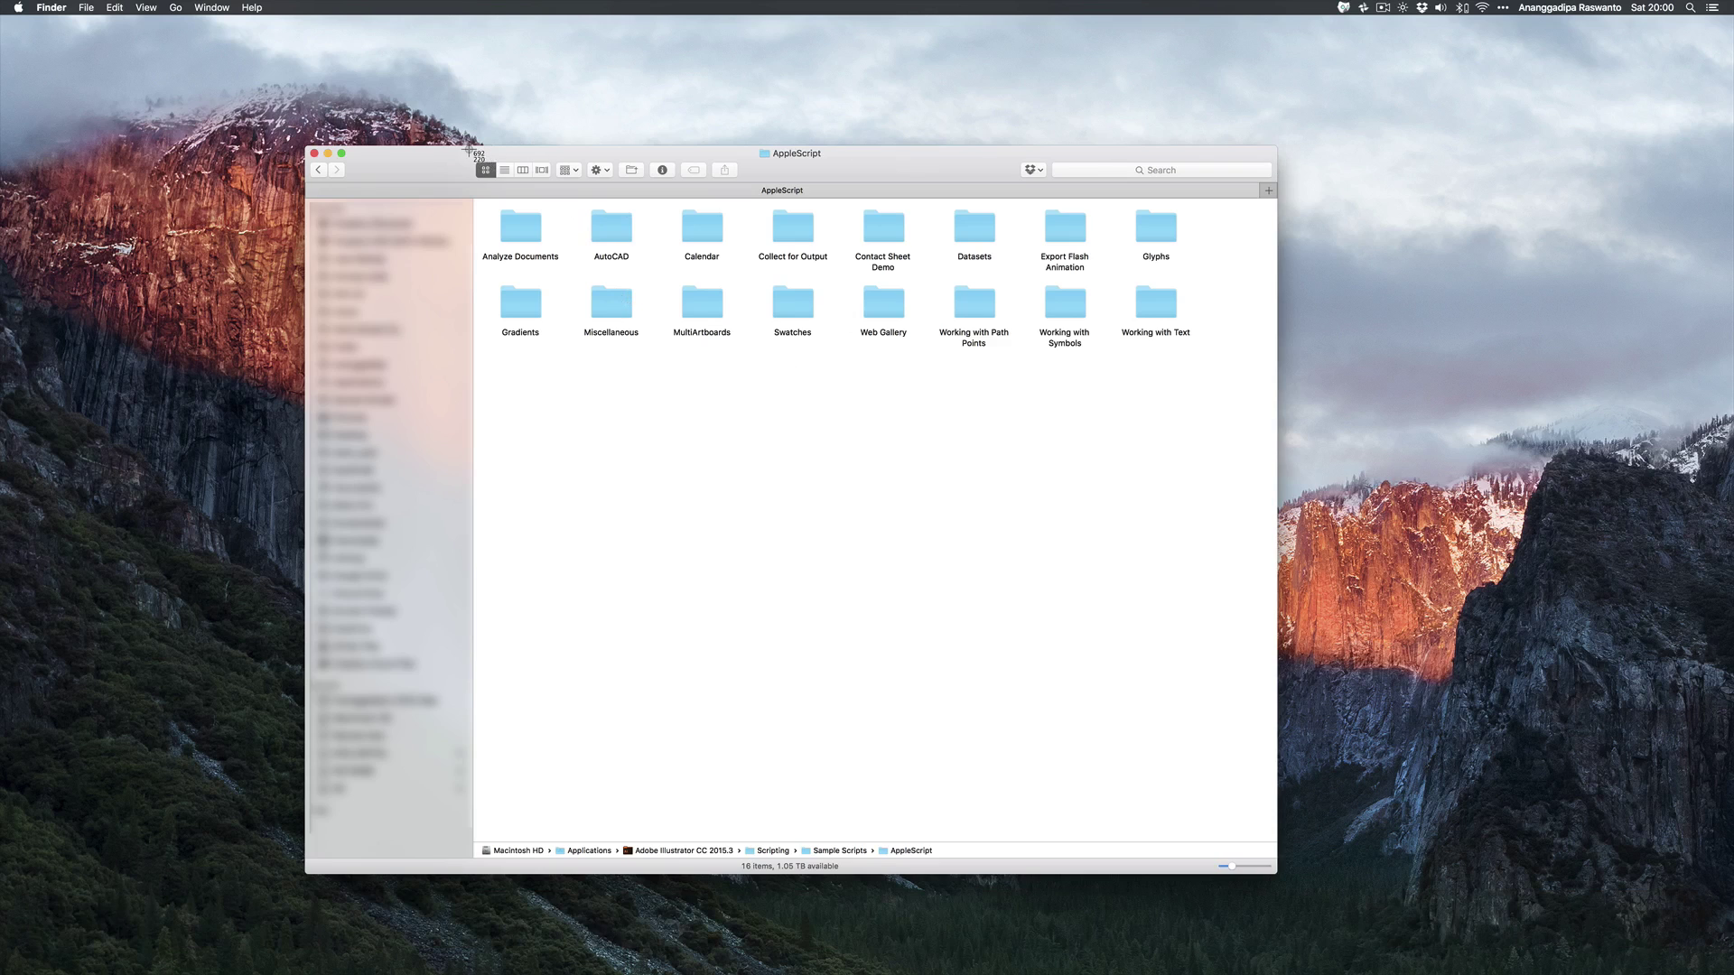
drag(471, 149, 774, 385)
- Capture a screenshot of only the AppleScript Finder window using window capture mode
key(shift+super+4)
key(space)
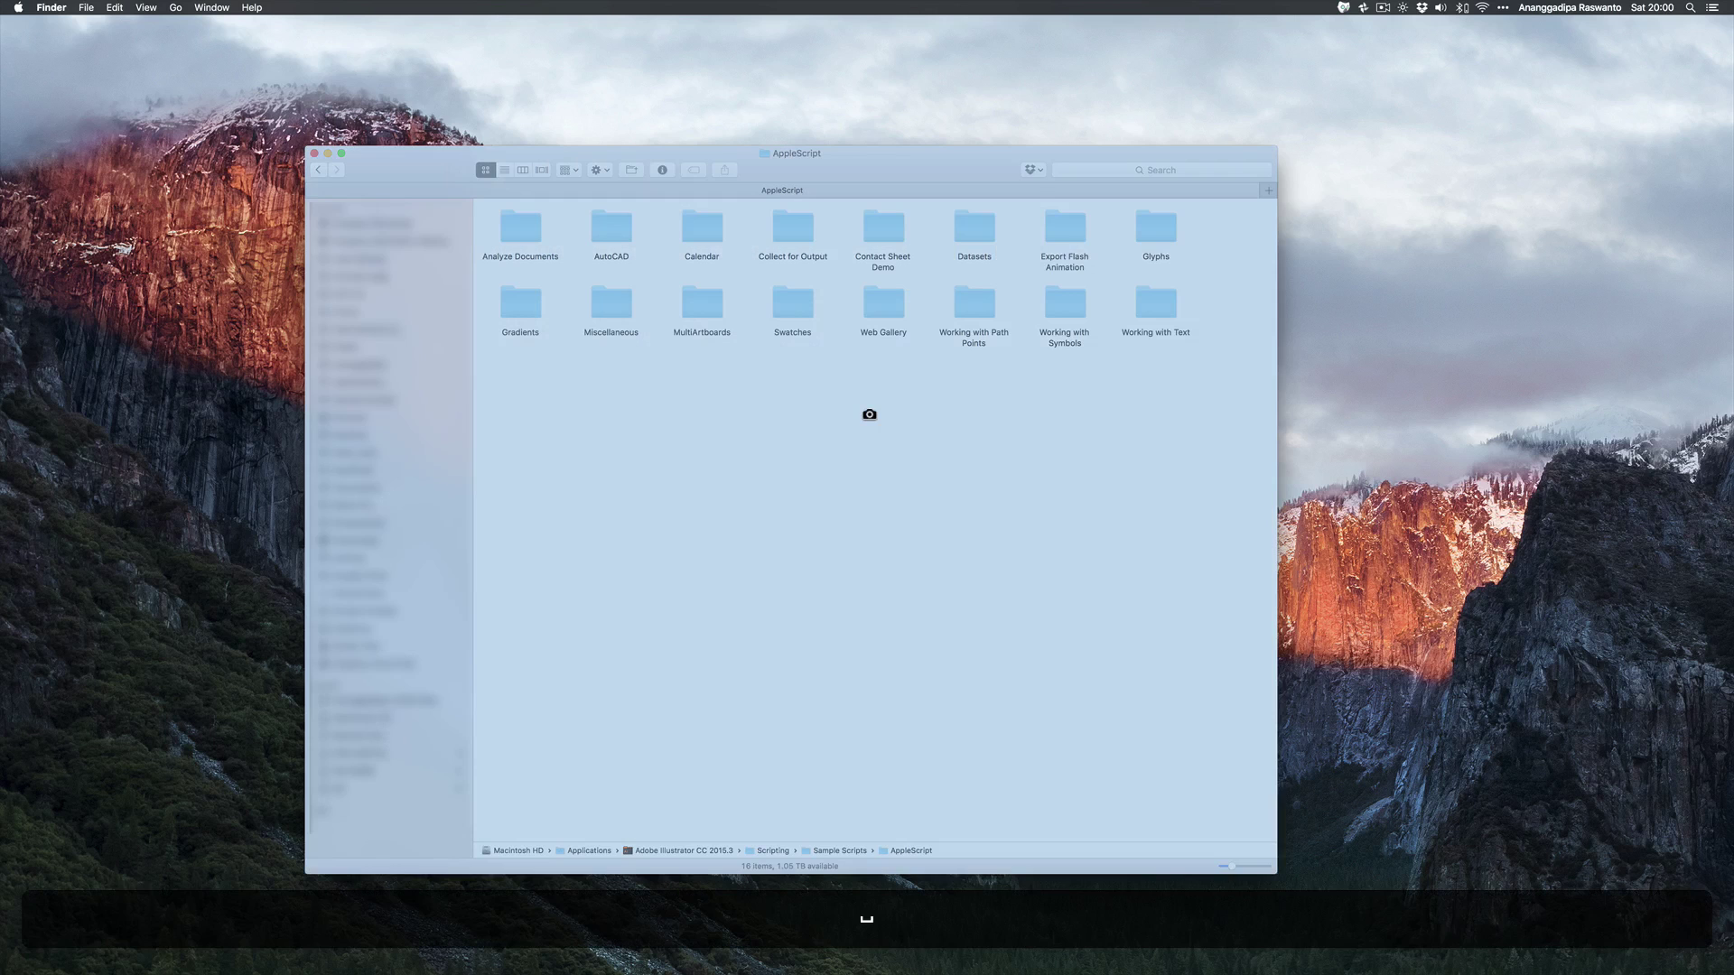
click(826, 533)
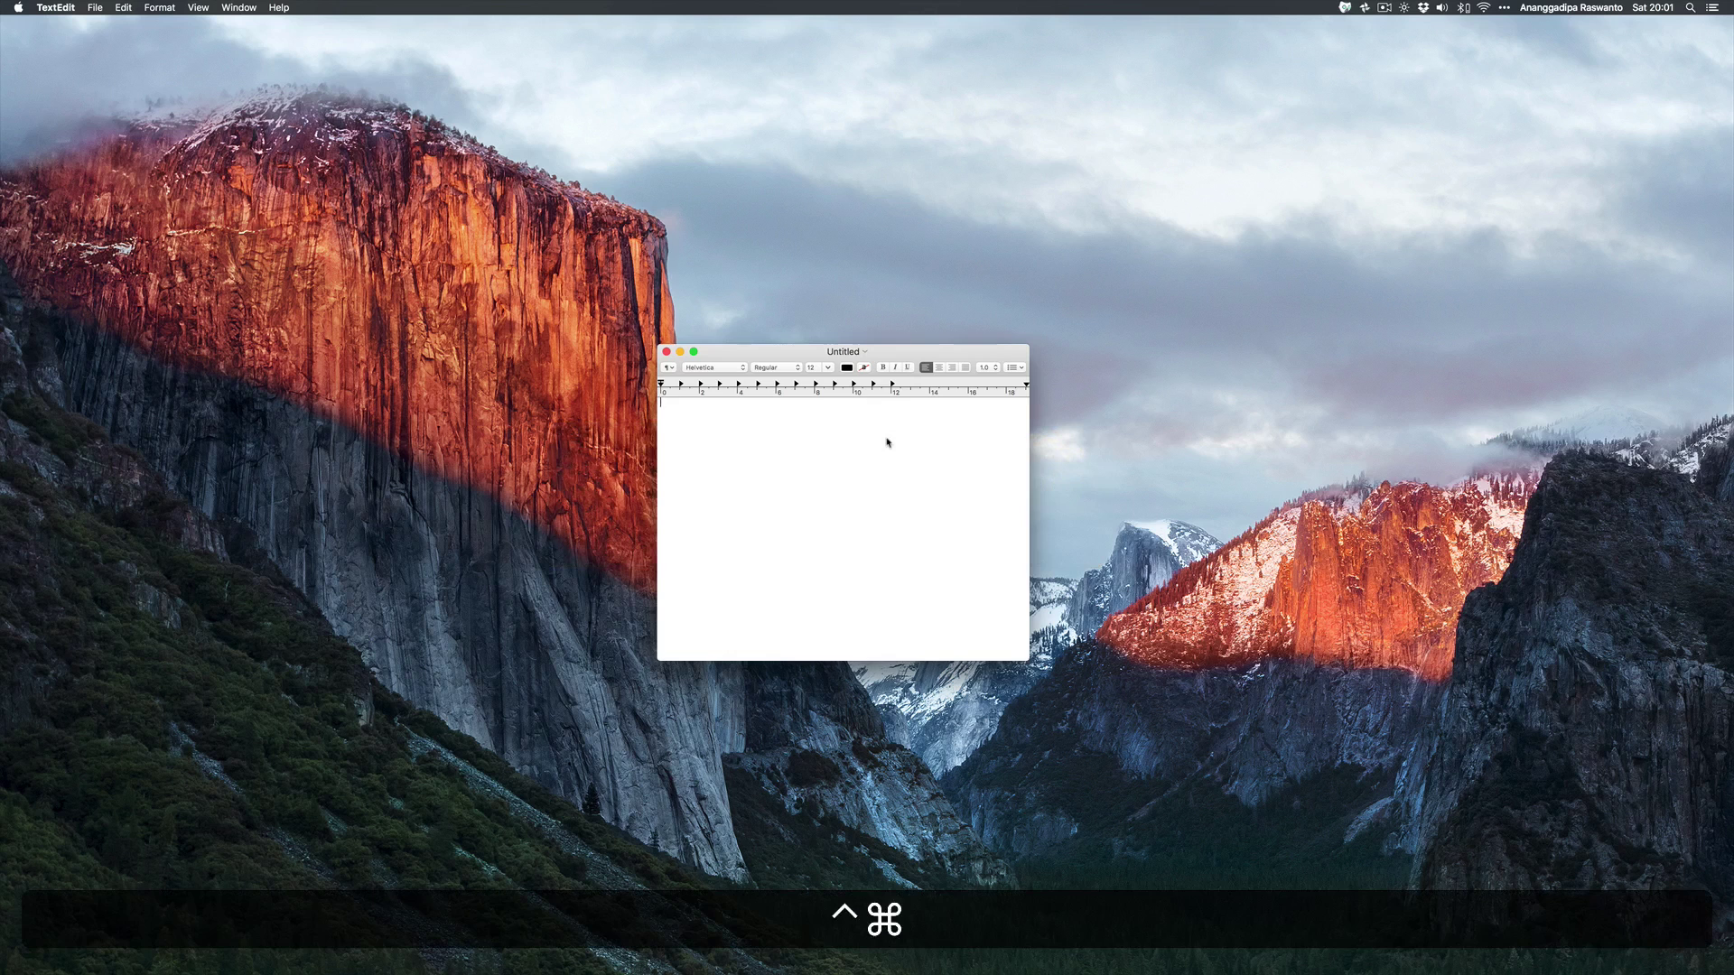
- In TextEdit, insert the hugging face emoji into the untitled document
key(ctrl+super+space)
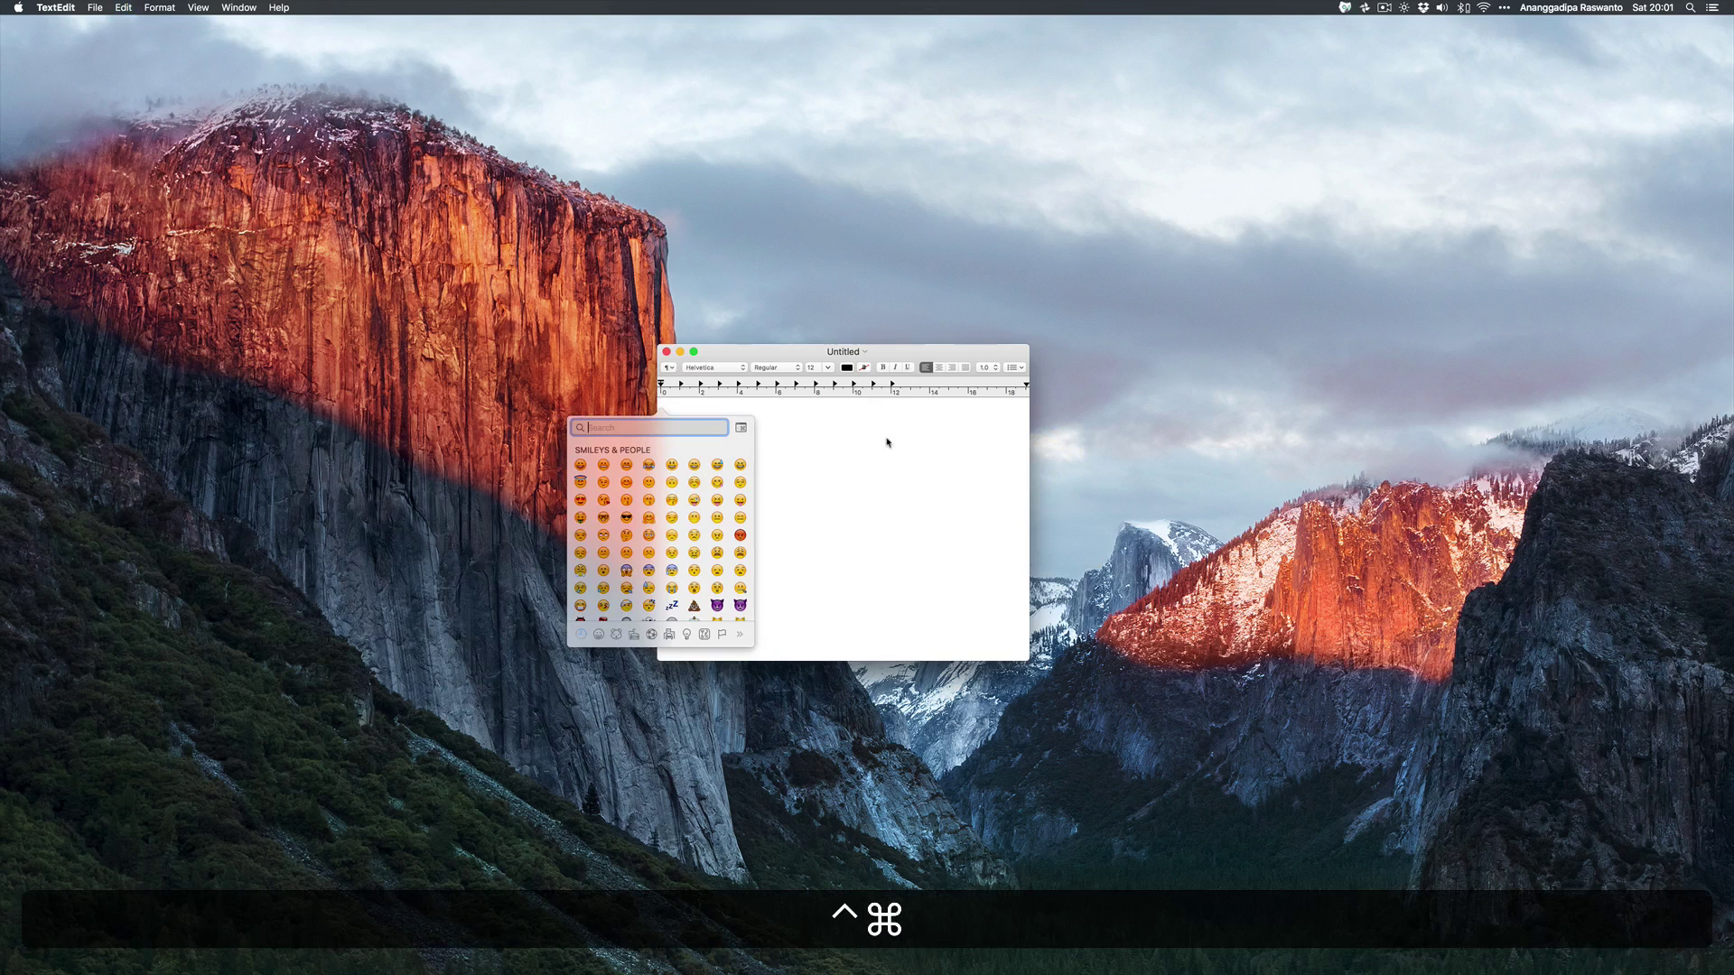
click(649, 518)
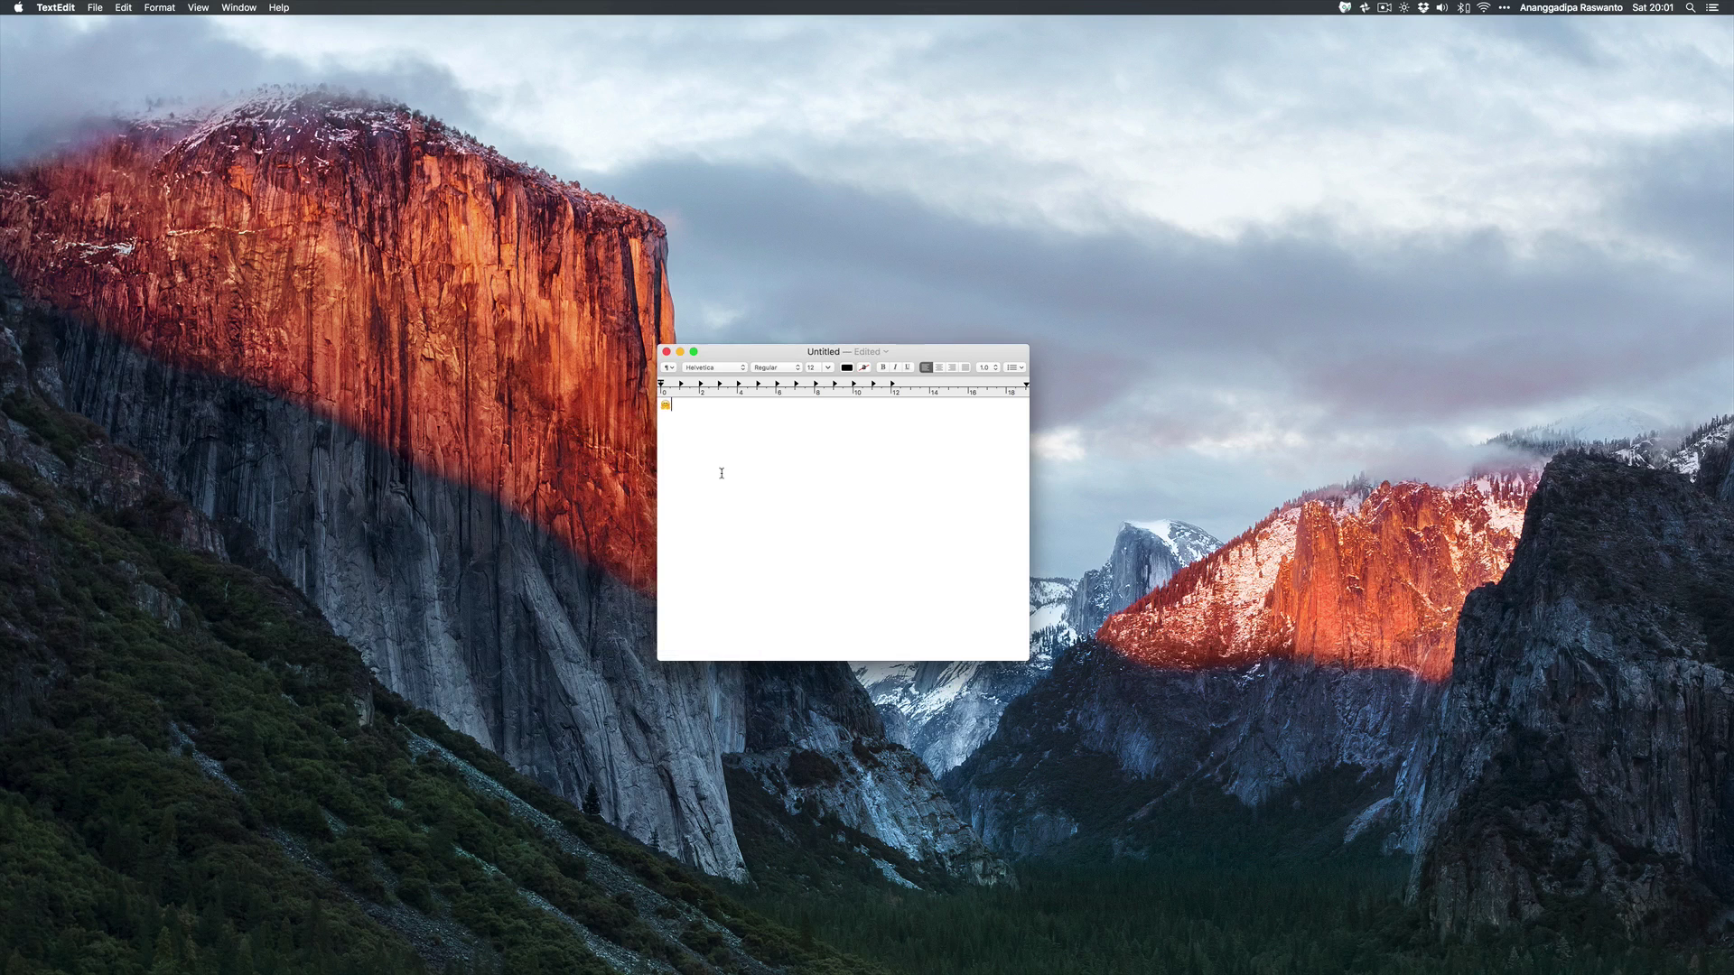
- Search the emoji picker for "food", replace the search with "dog", and insert the second matching emoji
key(ctrl+super+space)
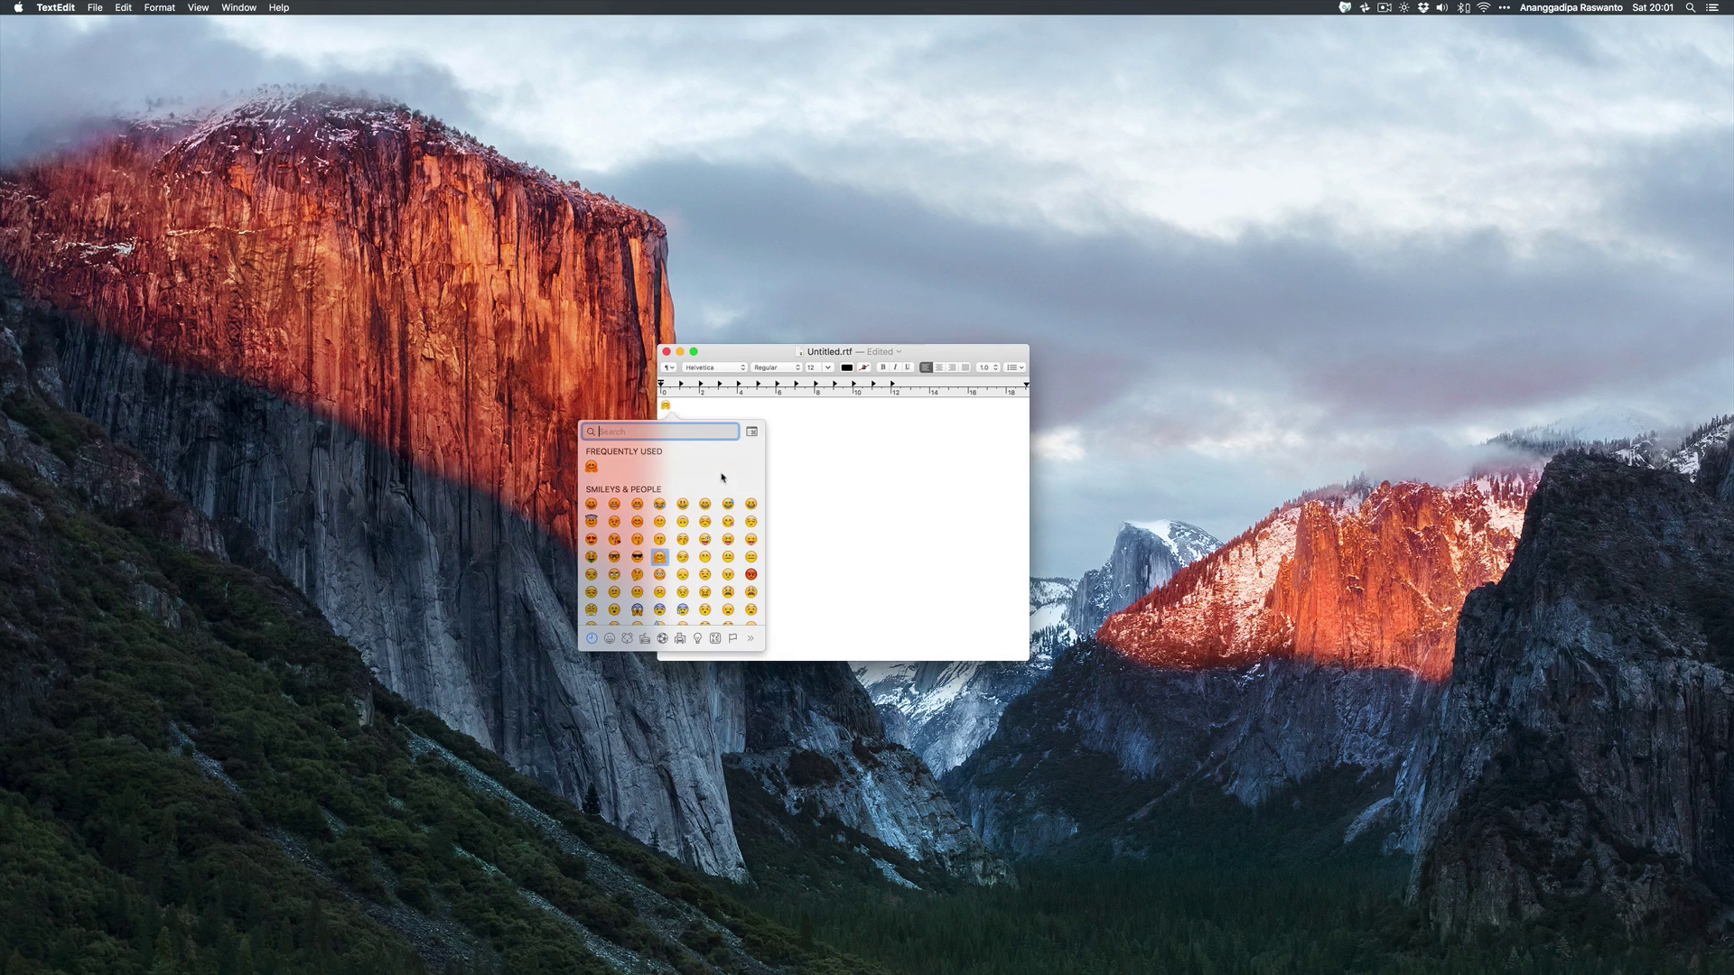
text(food)
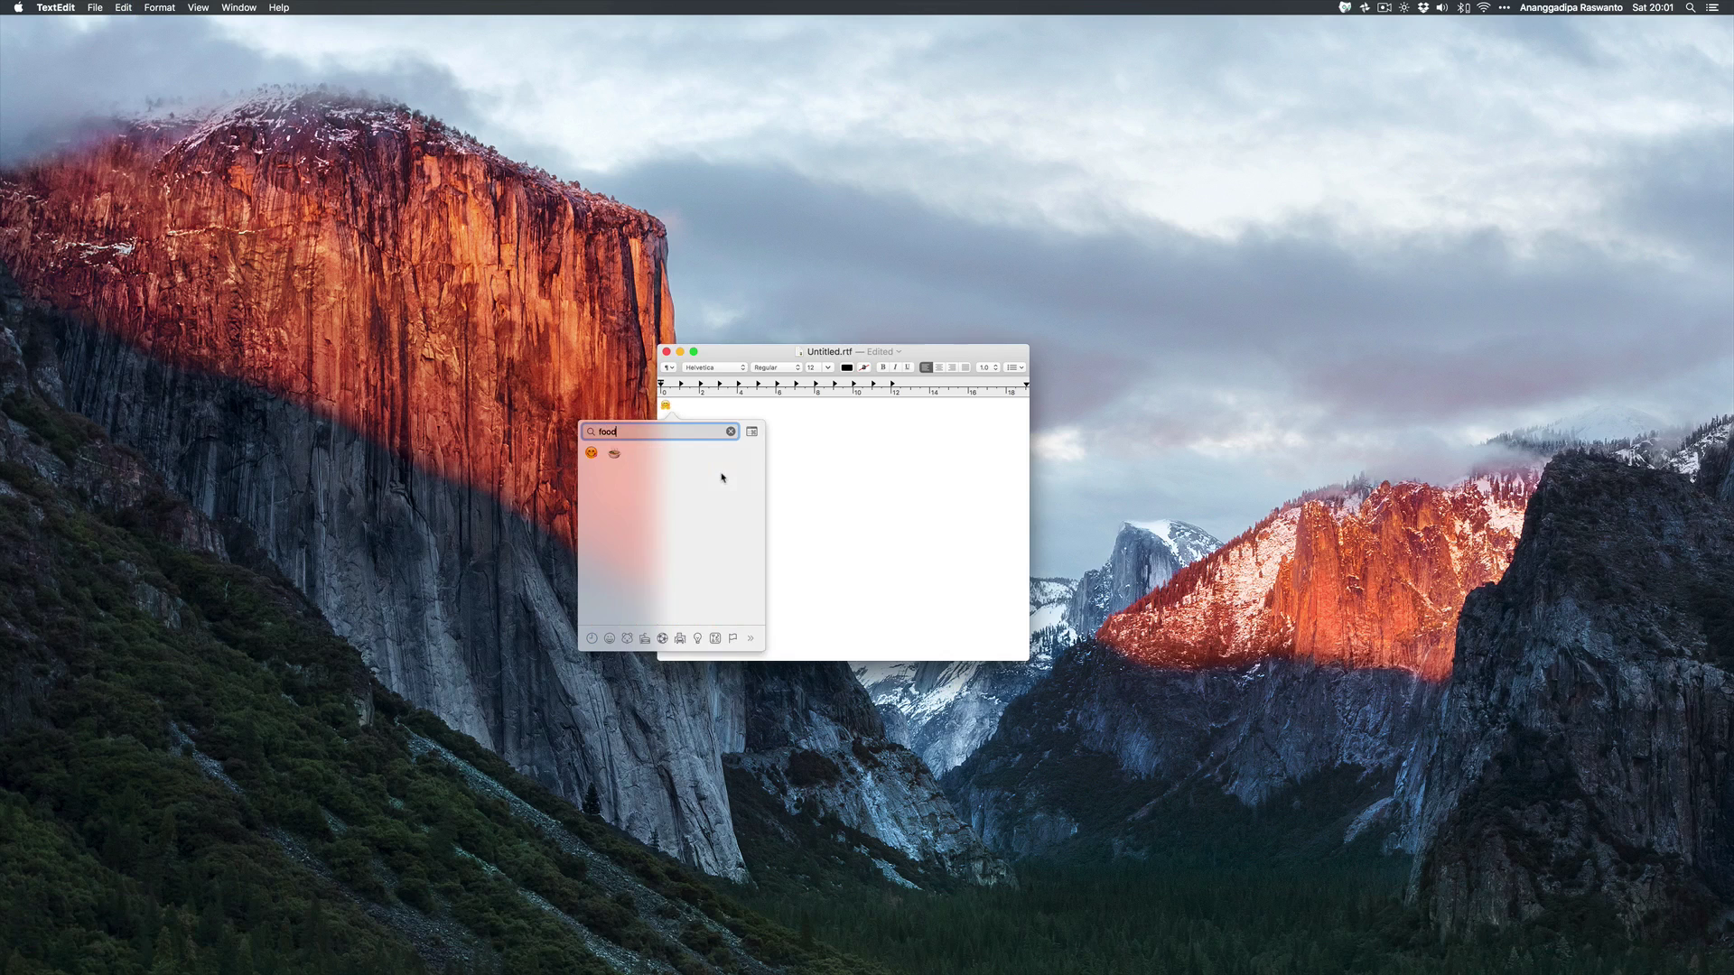
key(BackSpace)
key(BackSpace)
key(BackSpace)
key(BackSpace)
text(dog)
click(614, 452)
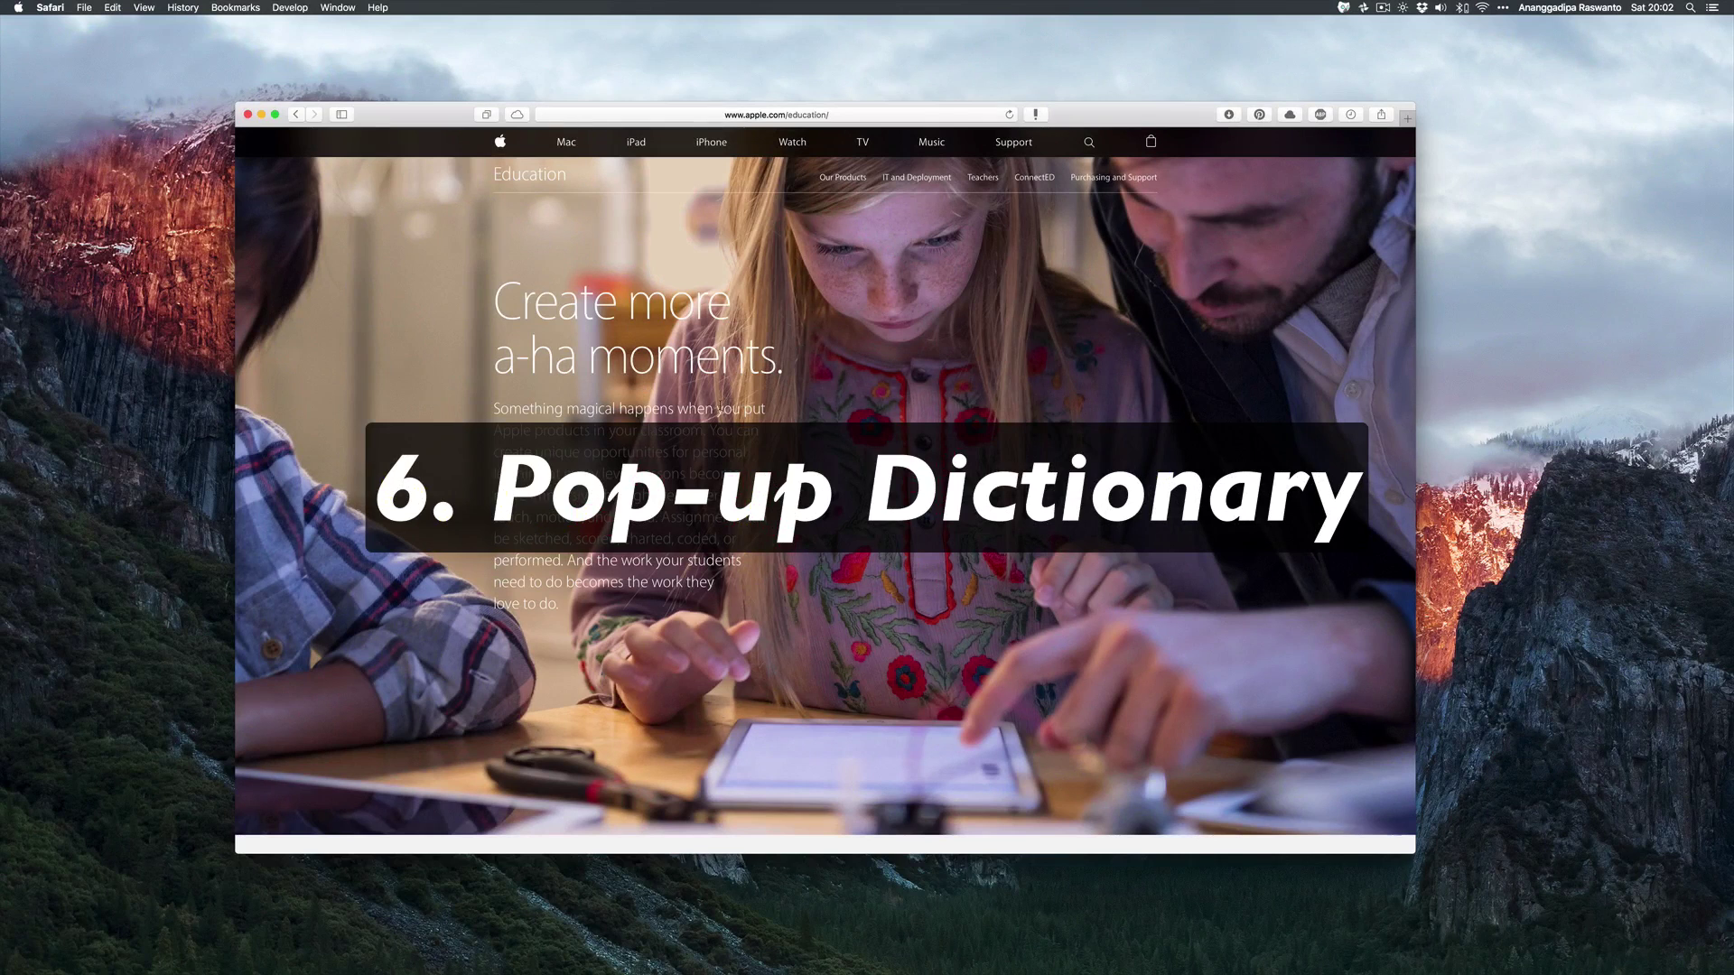
- In Safari, look through Apple's education page past the Our Products section and return to its opening section
scroll(715, 415, down, 15)
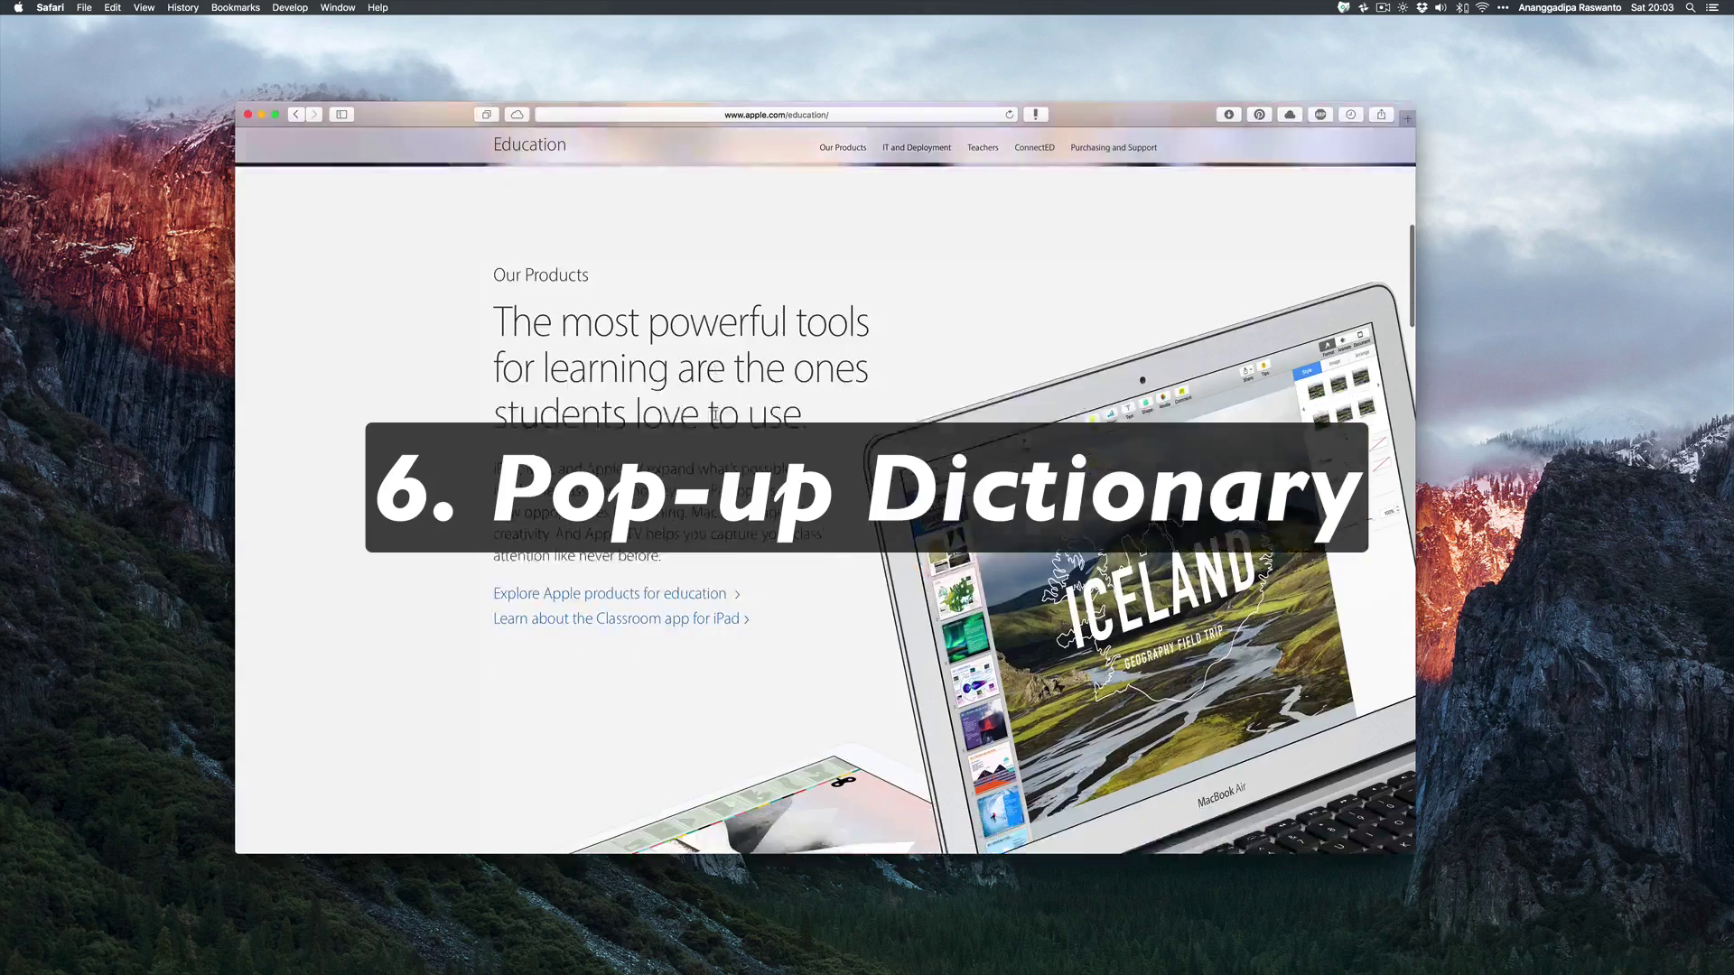
scroll(715, 416, down, 3)
scroll(715, 415, up, 20)
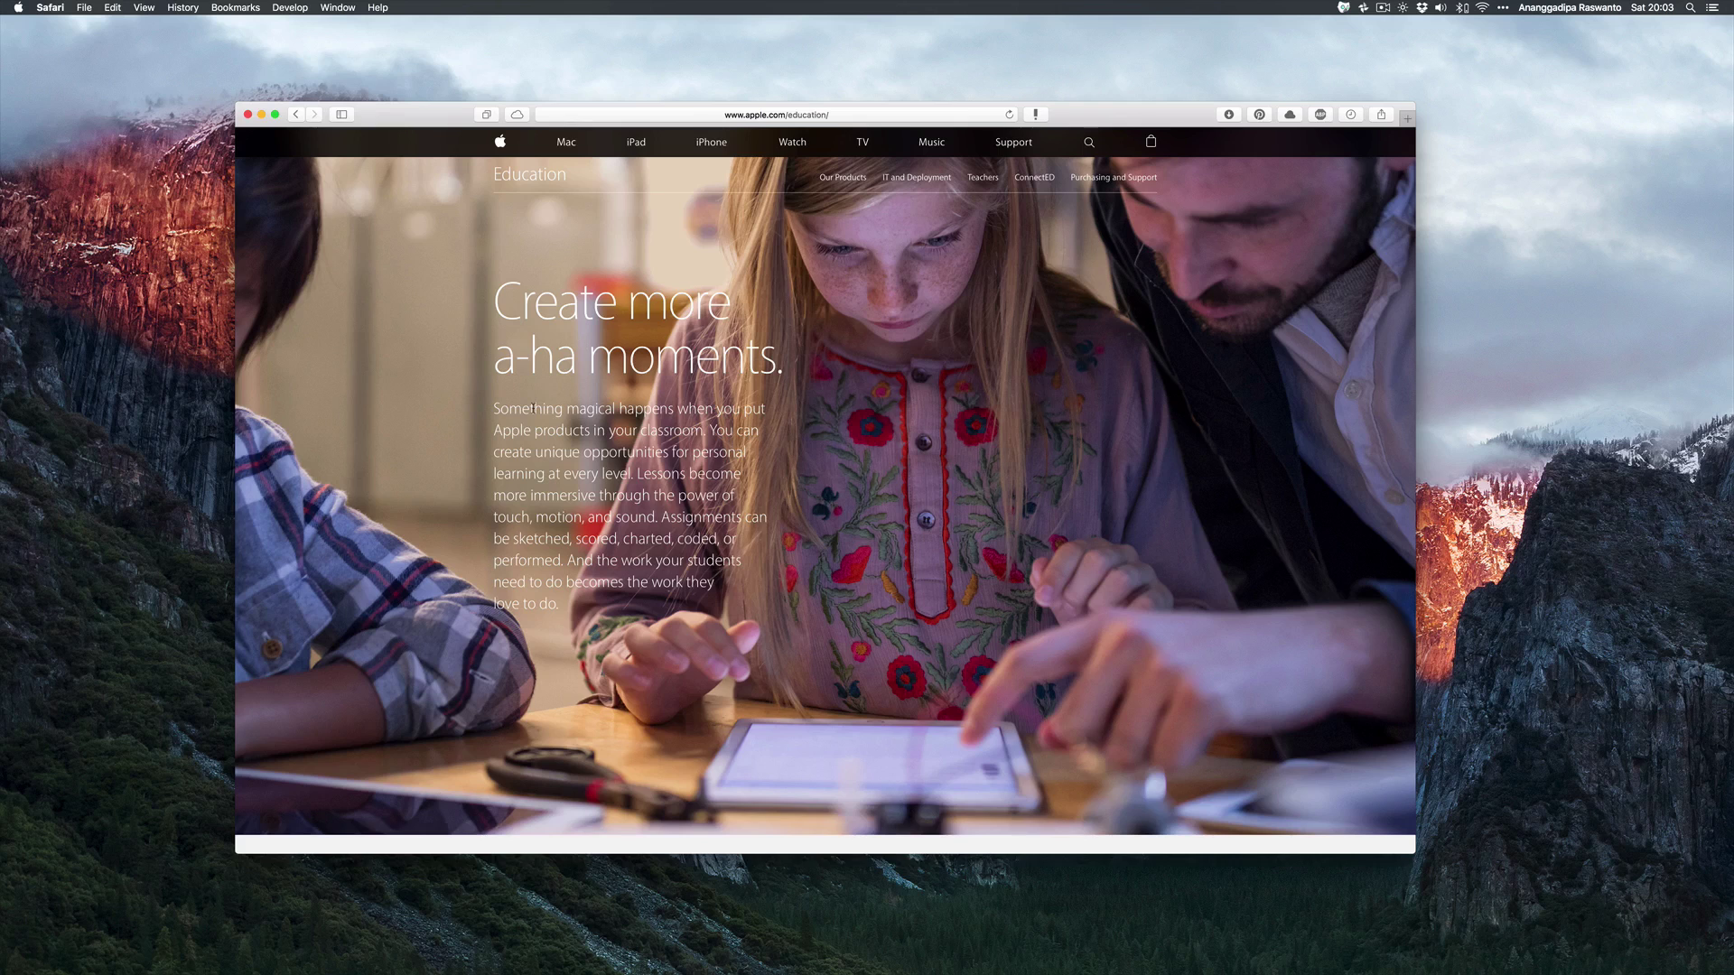
- Look up the word "Something" in the page's introductory paragraph, read through its dictionary definition, and dismiss the definition
click(533, 408)
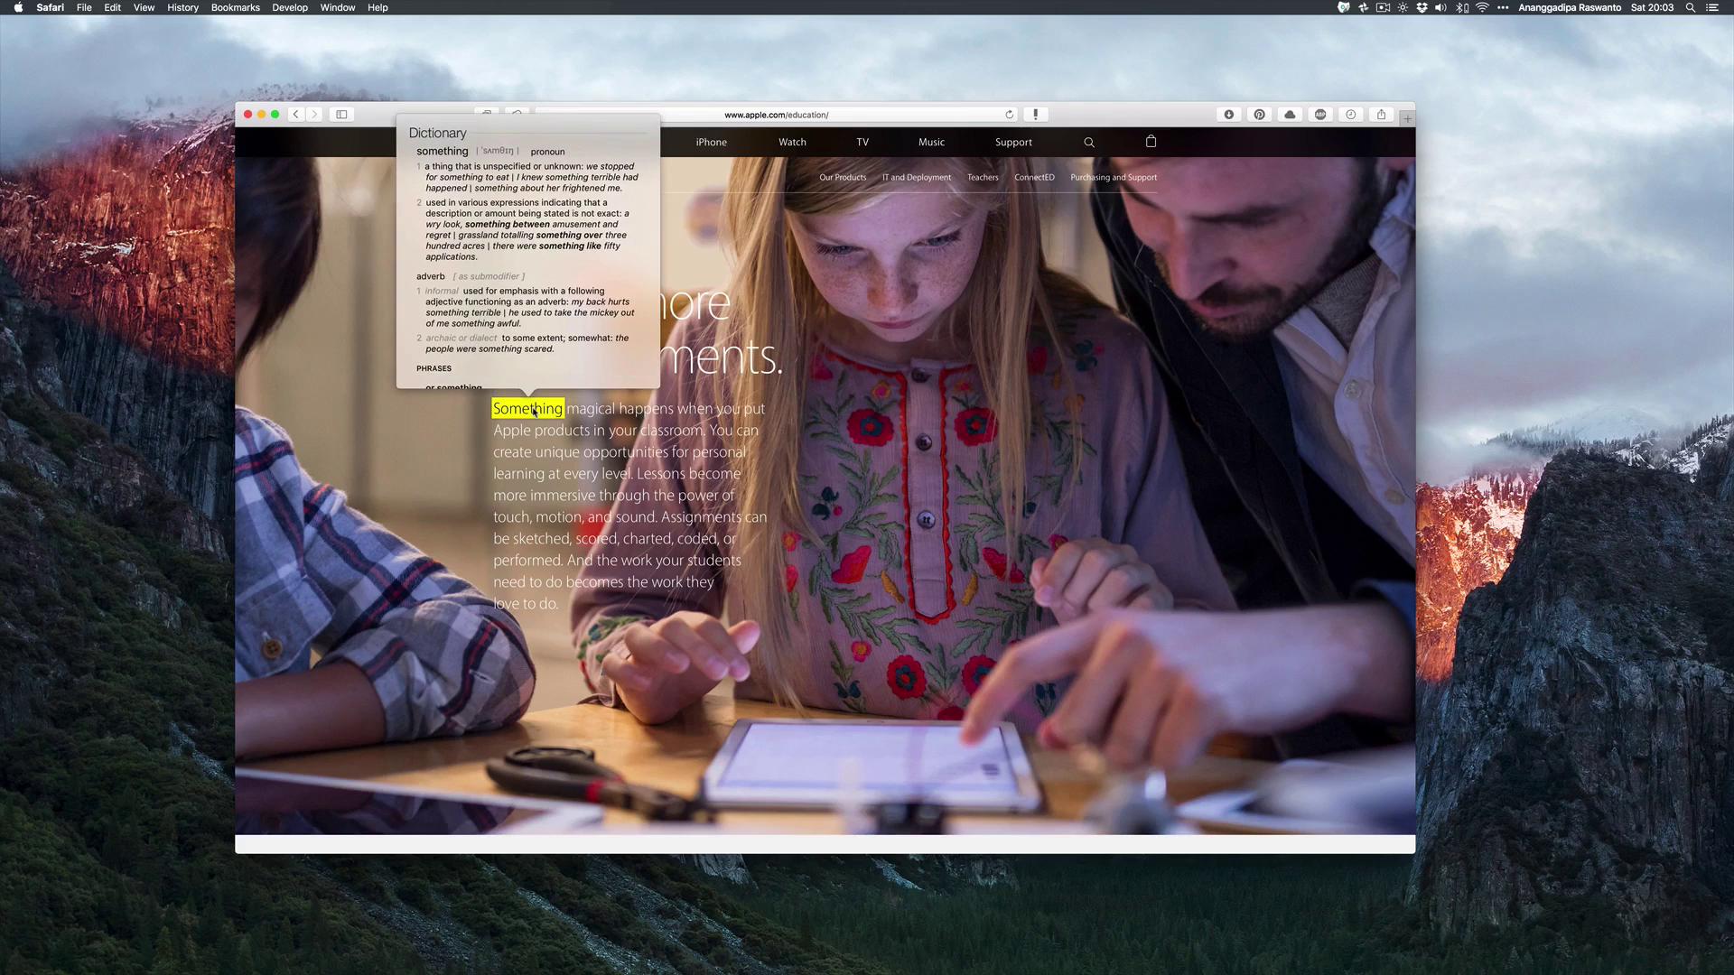
scroll(551, 270, down, 3)
scroll(551, 269, up, 3)
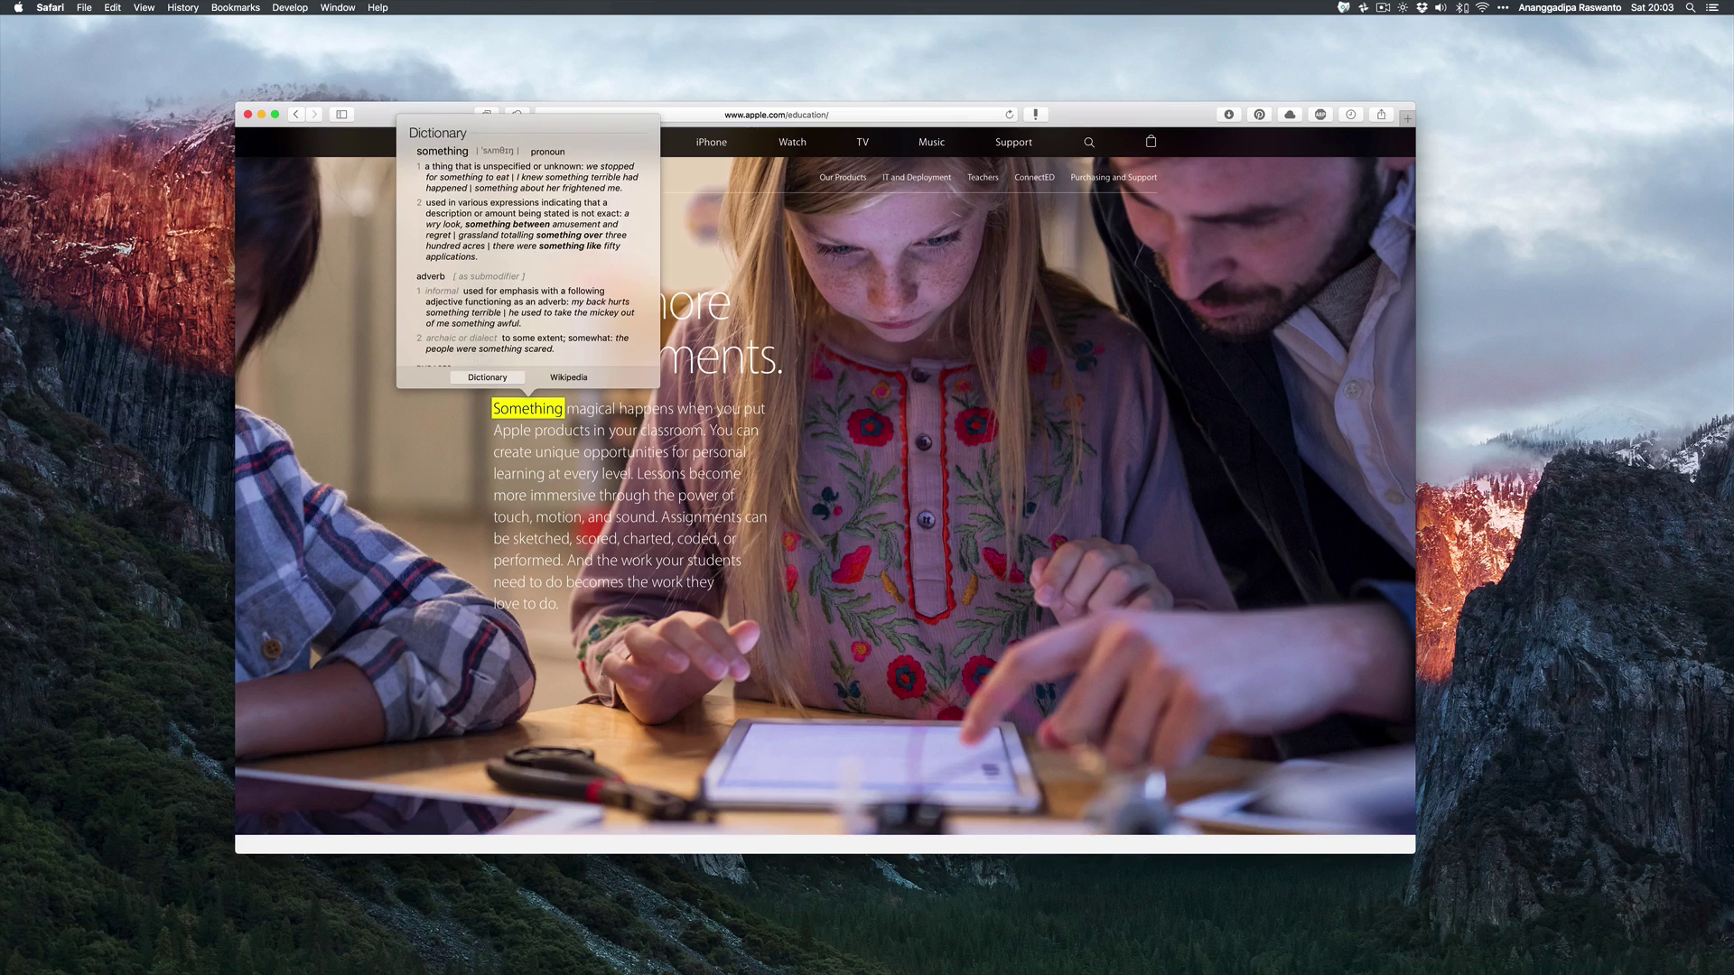
click(614, 436)
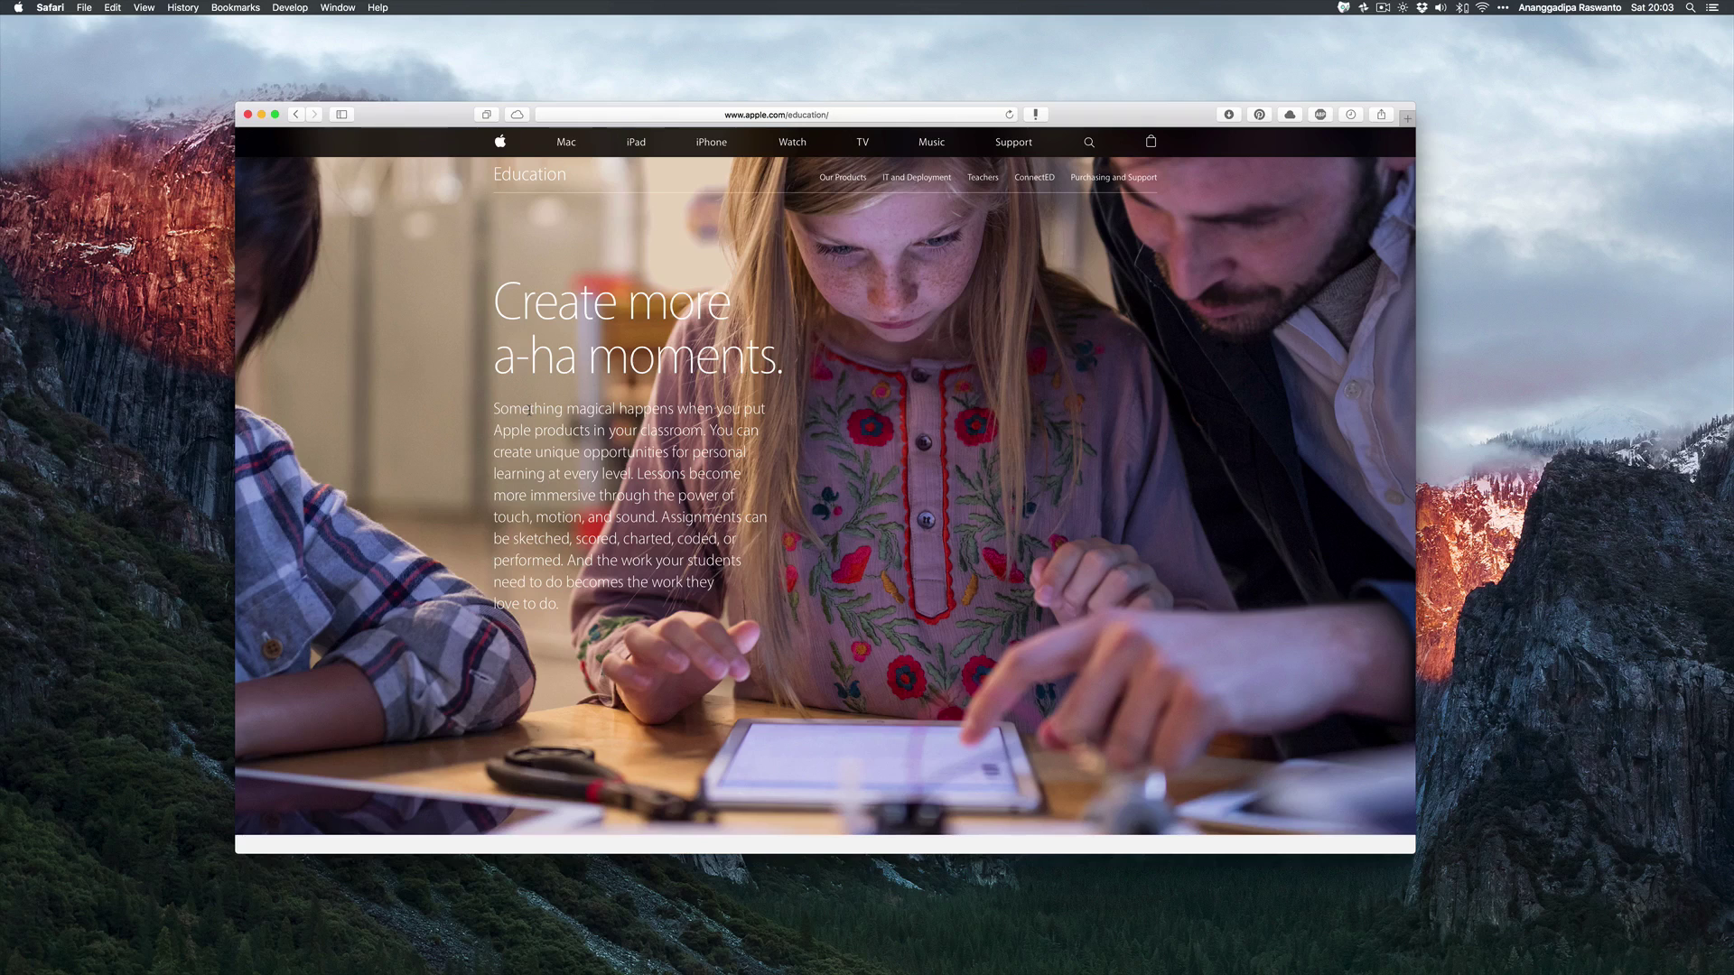
- Look up "Something" again, read its dictionary definition and its Wikipedia entry, and close the lookup
key(ctrl+super+d)
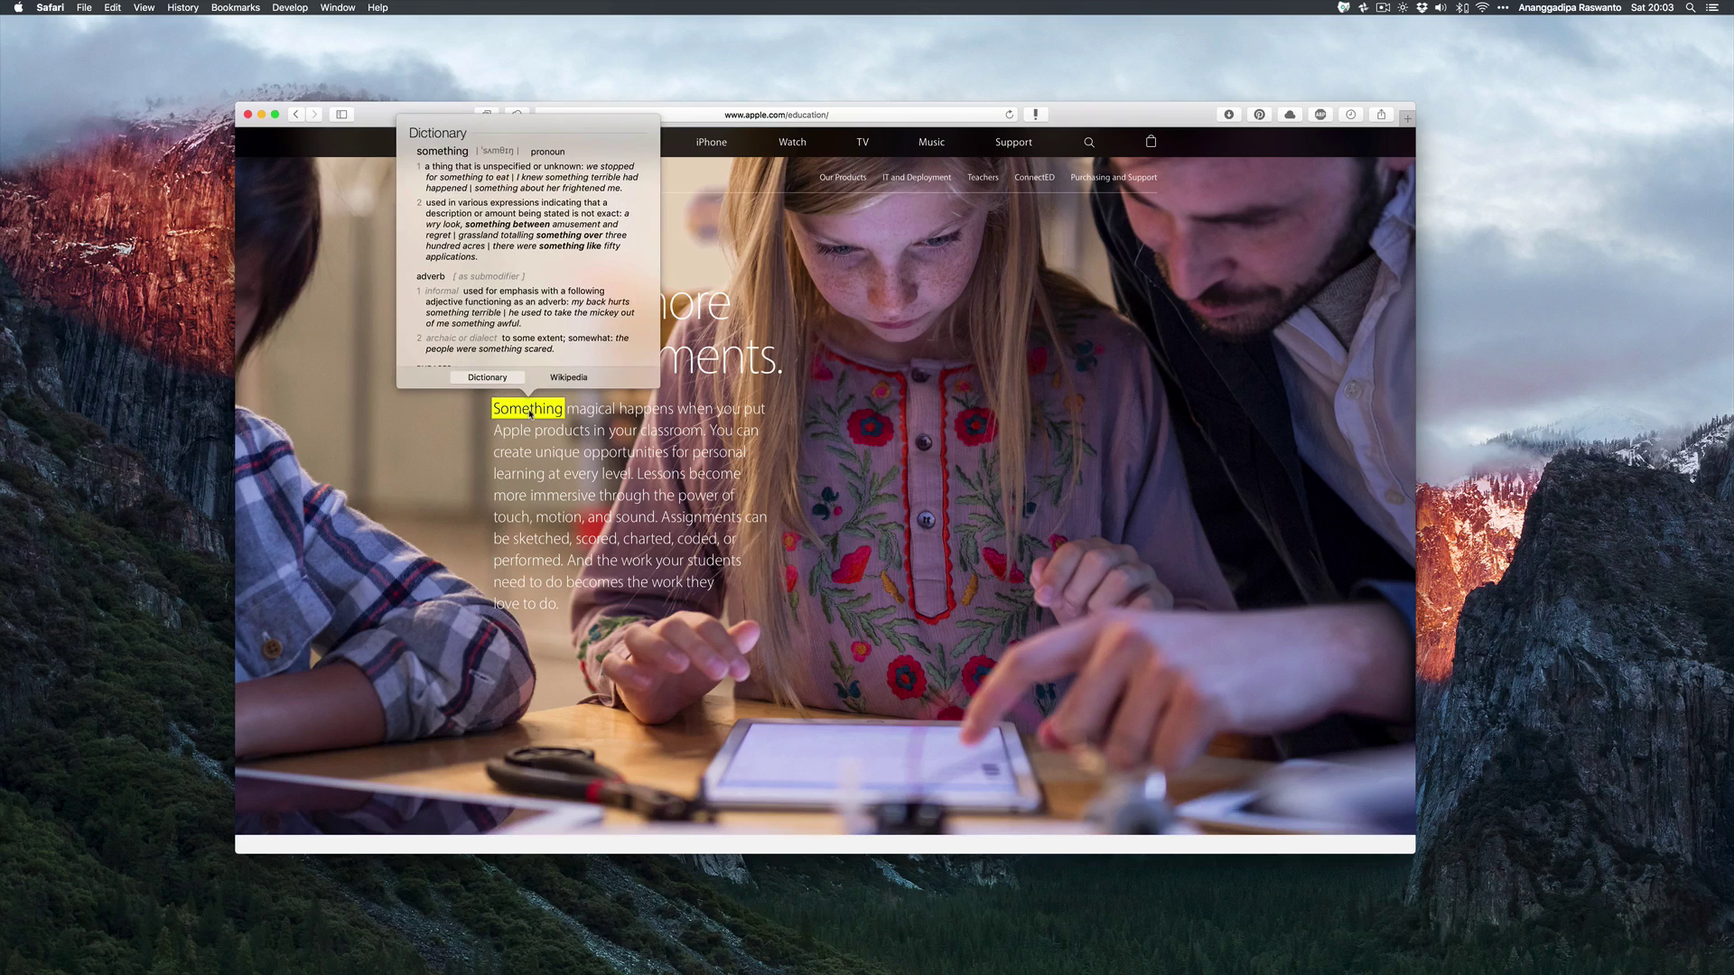
scroll(560, 361, down, 3)
scroll(565, 385, up, 3)
click(567, 377)
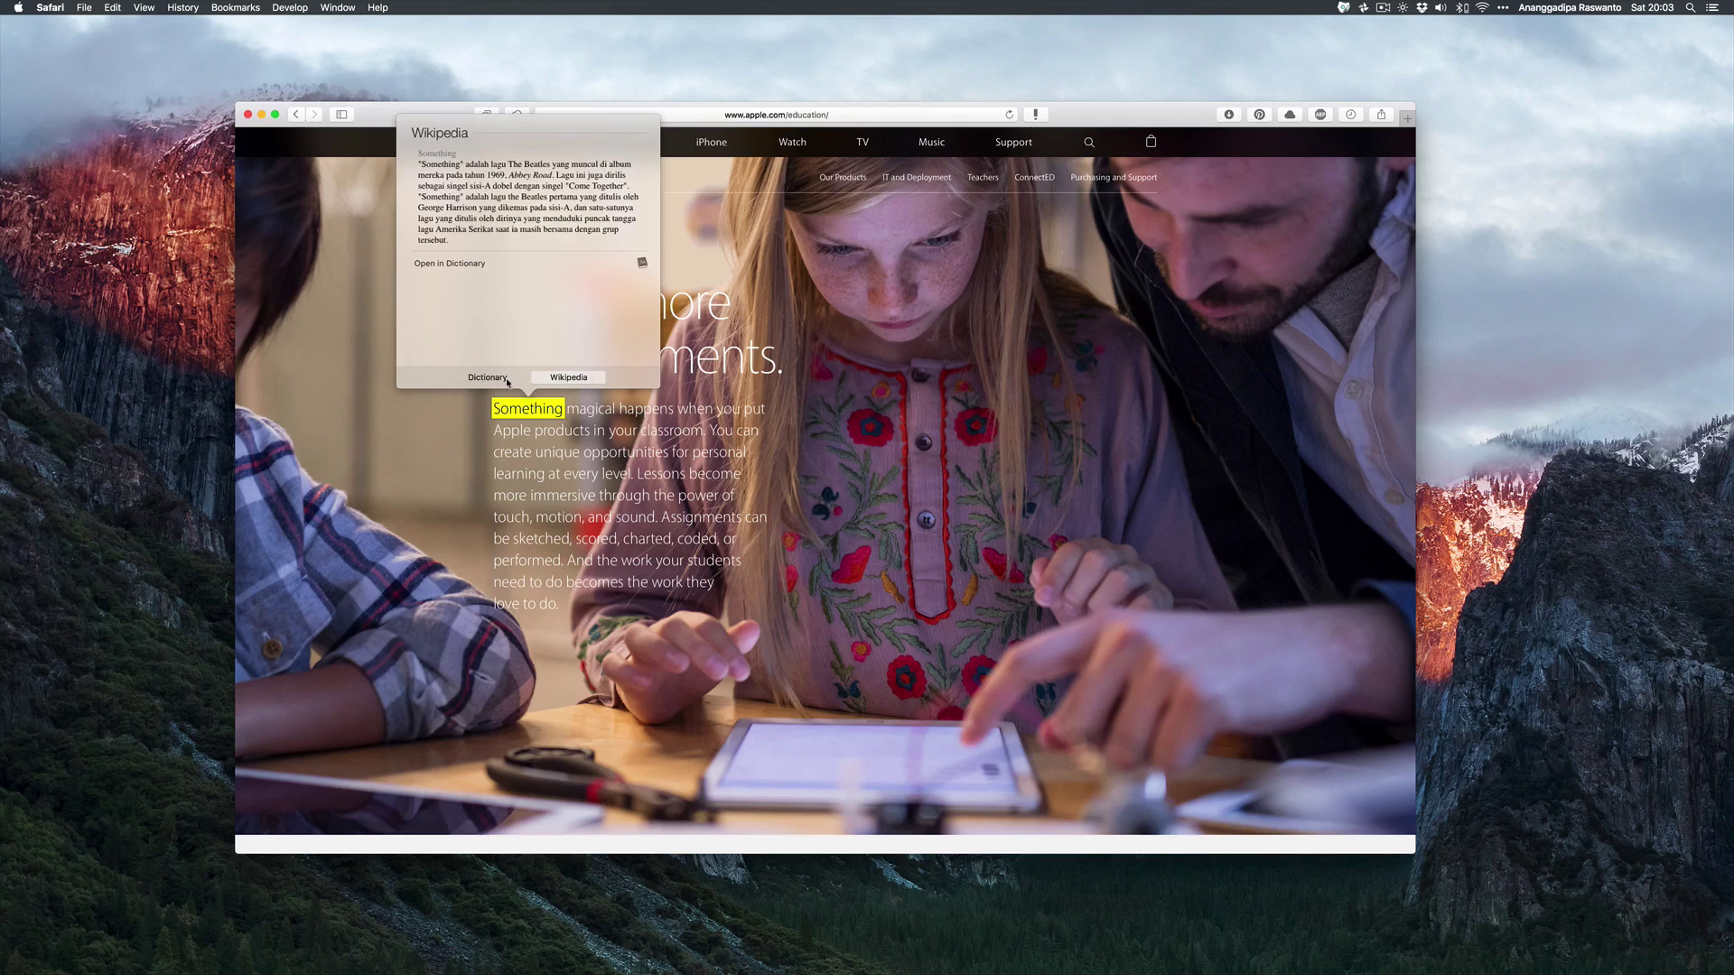
click(555, 452)
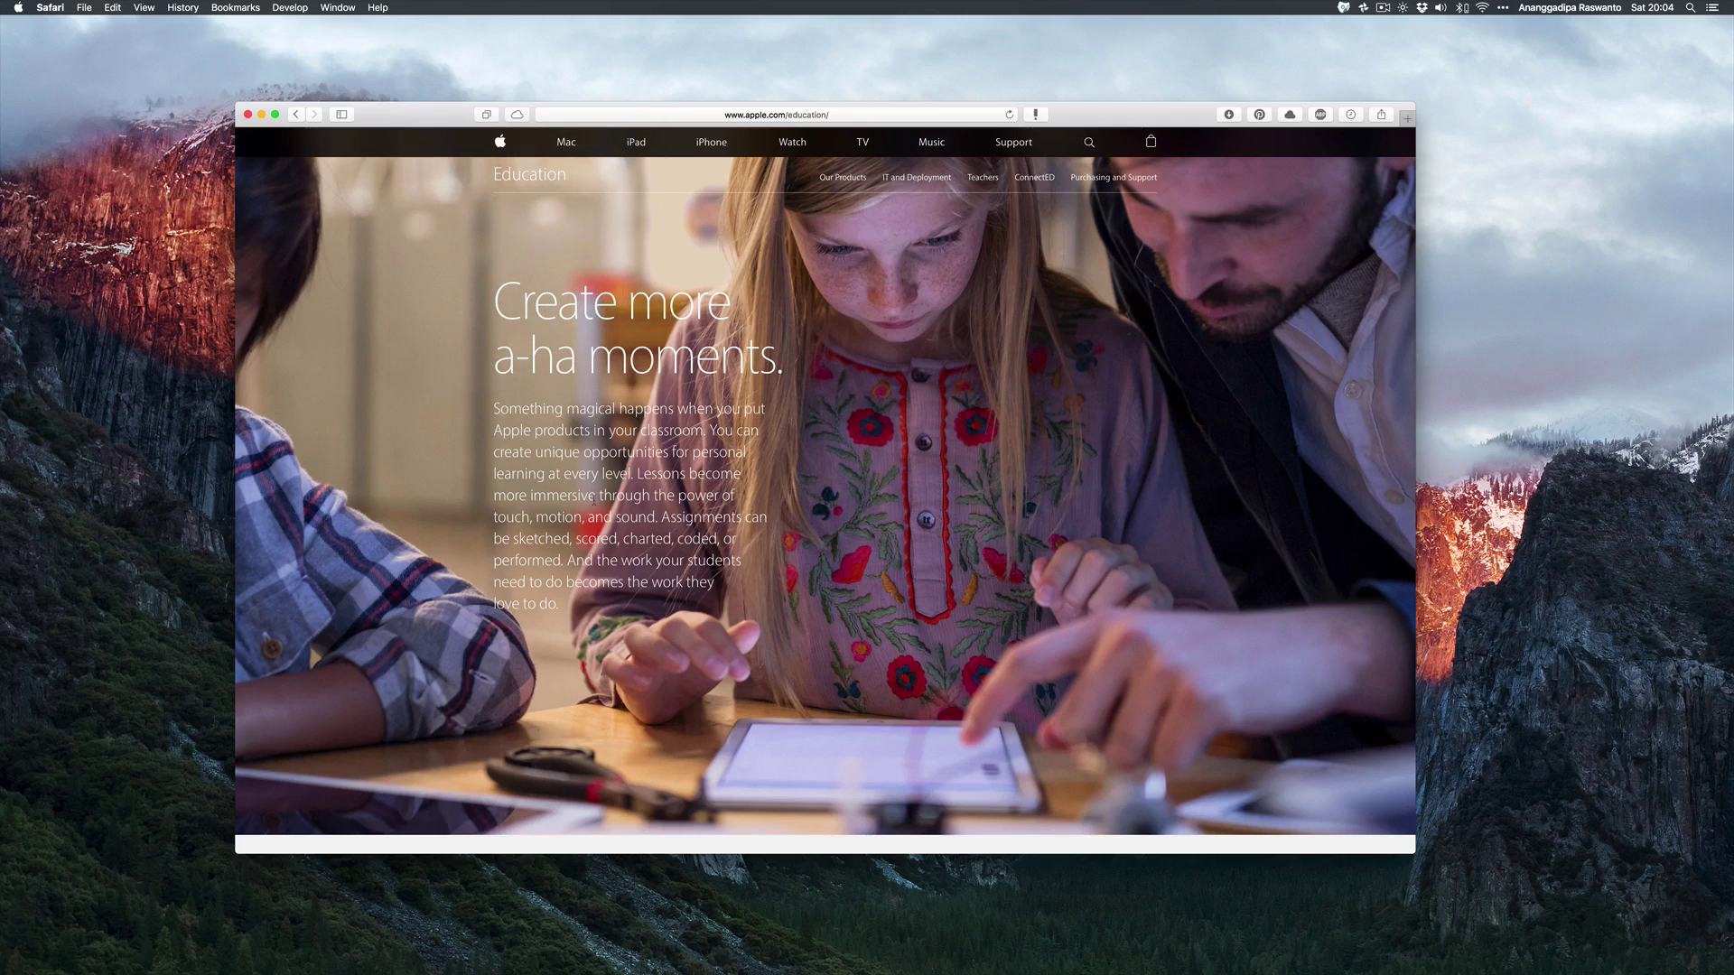
- Look up the word "opportunities" in the introductory paragraph and close its definition
key(ctrl+super)
key(ctrl+super+d)
key(ctrl+super+d)
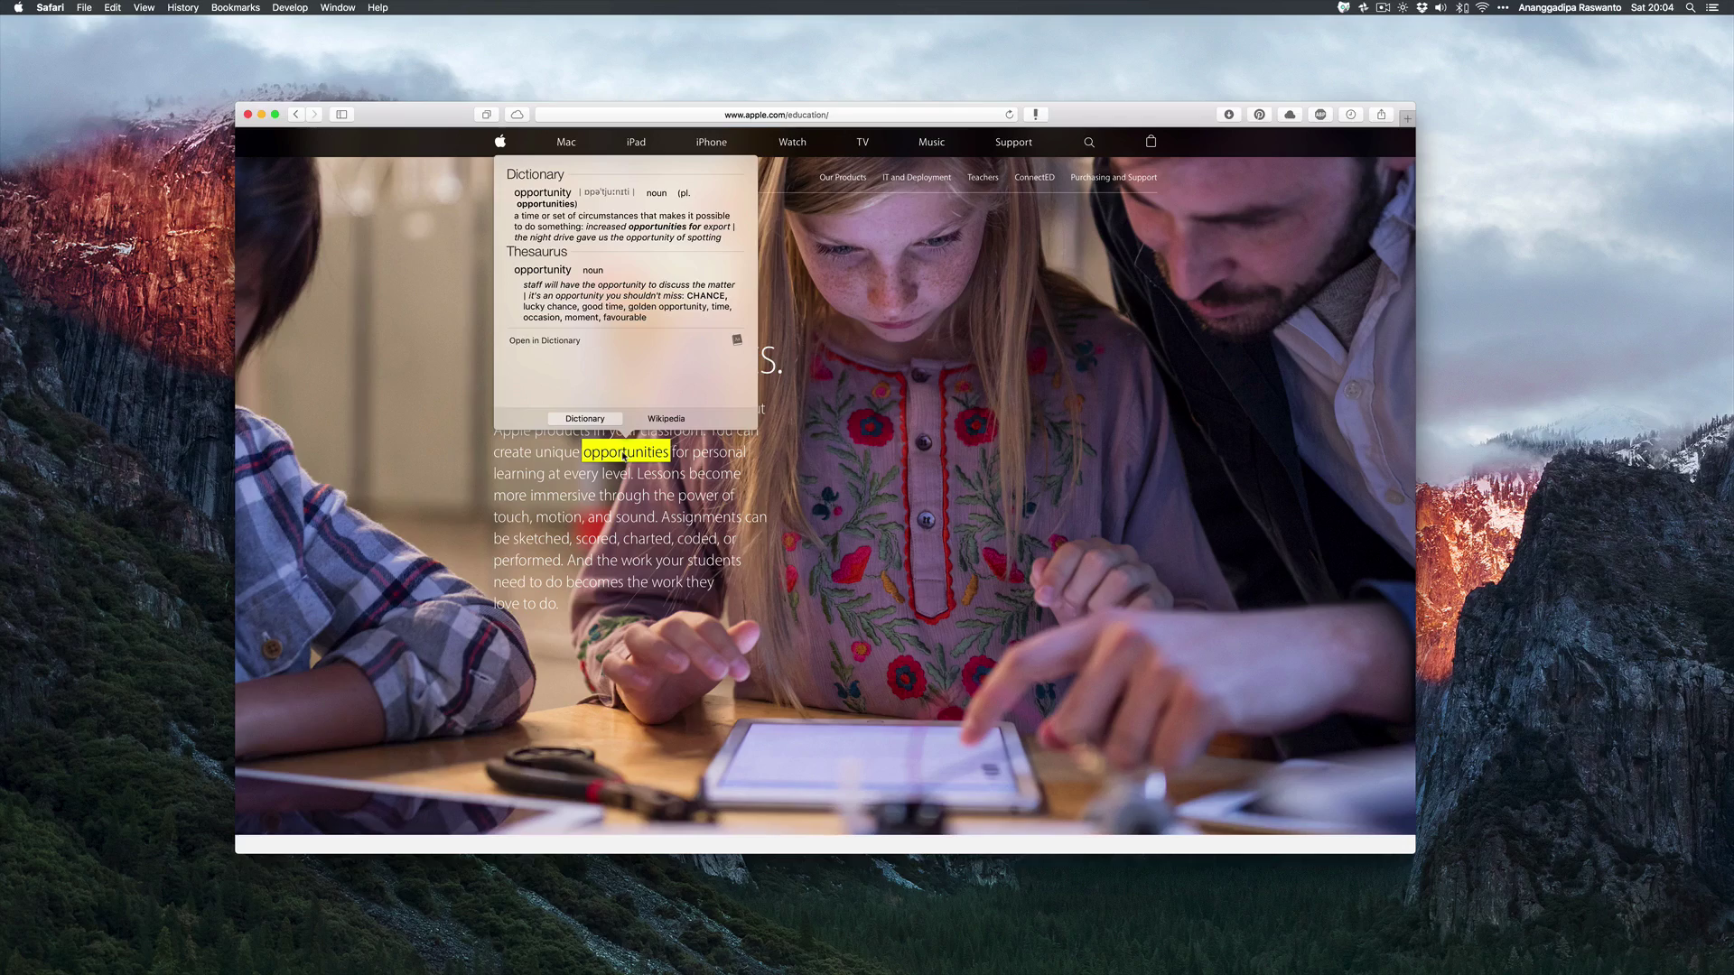
key(Escape)
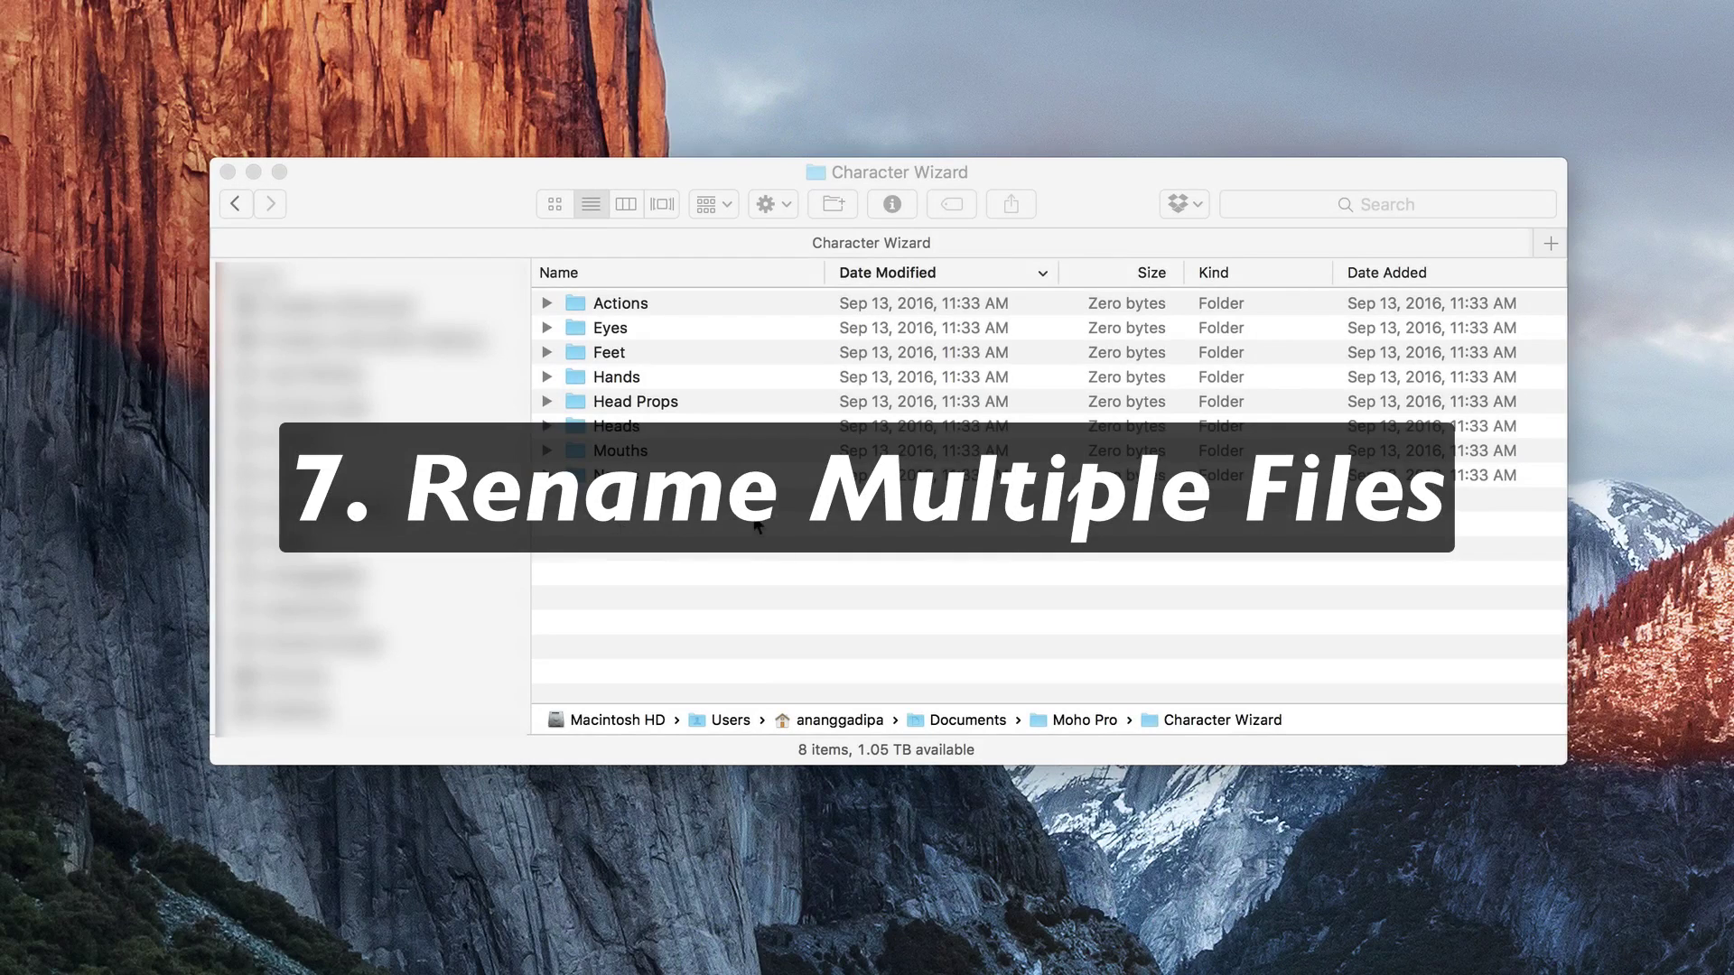
click(695, 521)
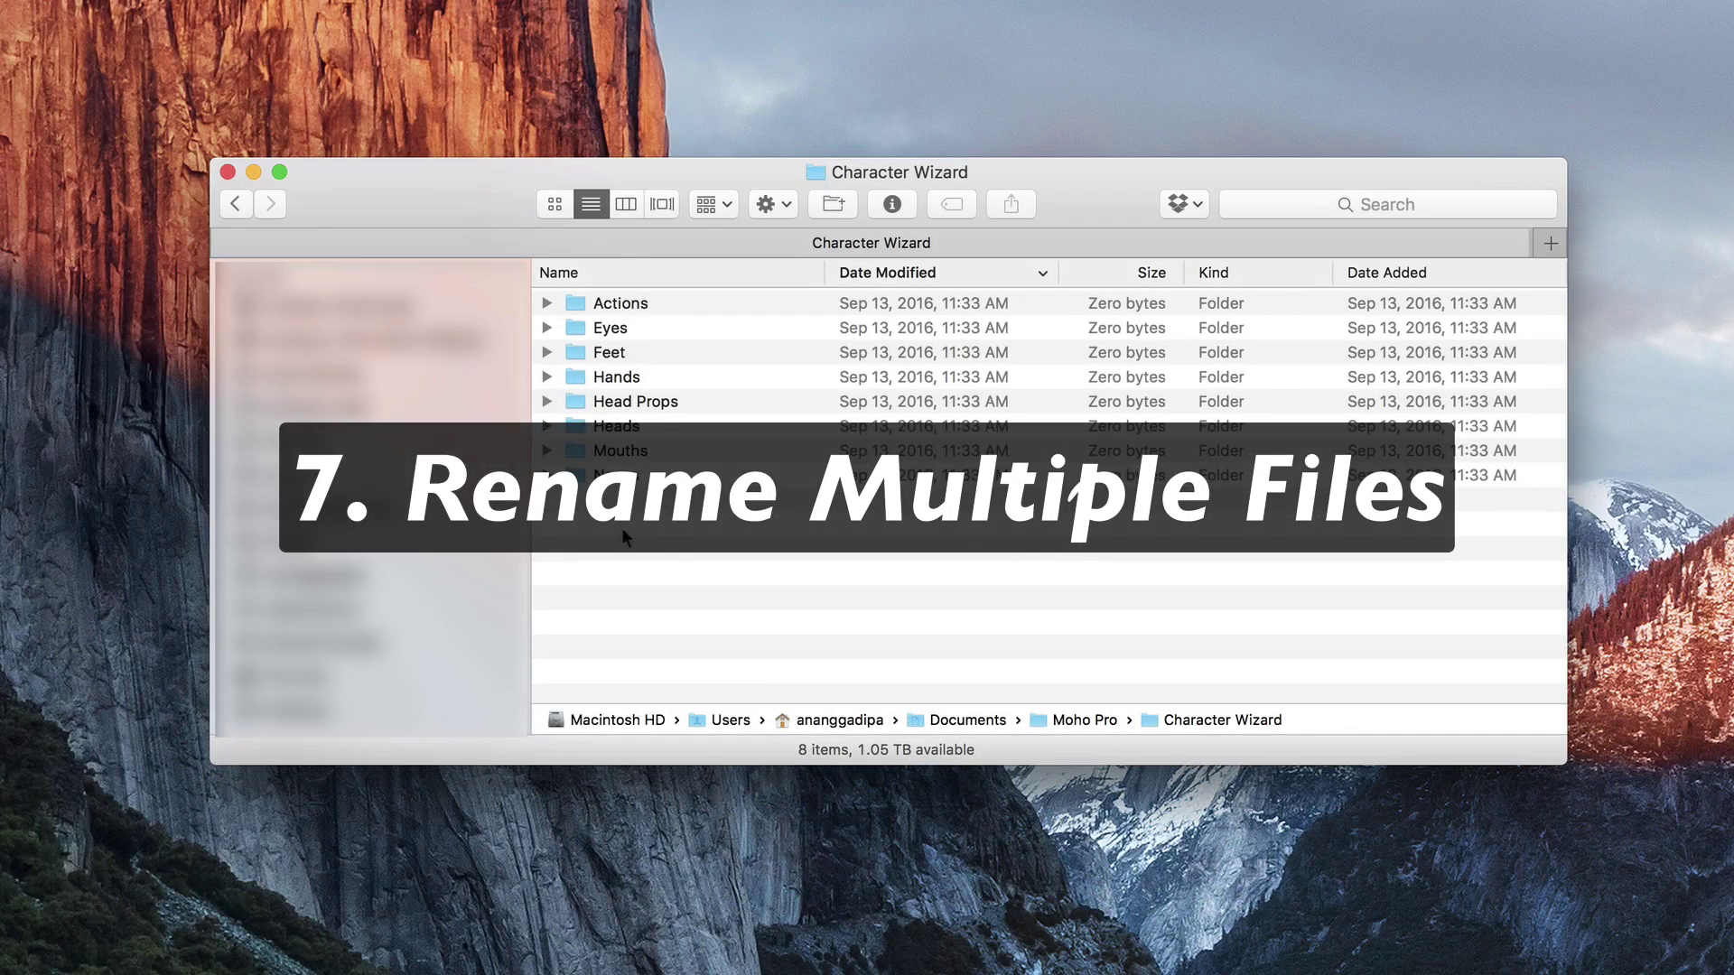
drag(695, 520, 665, 289)
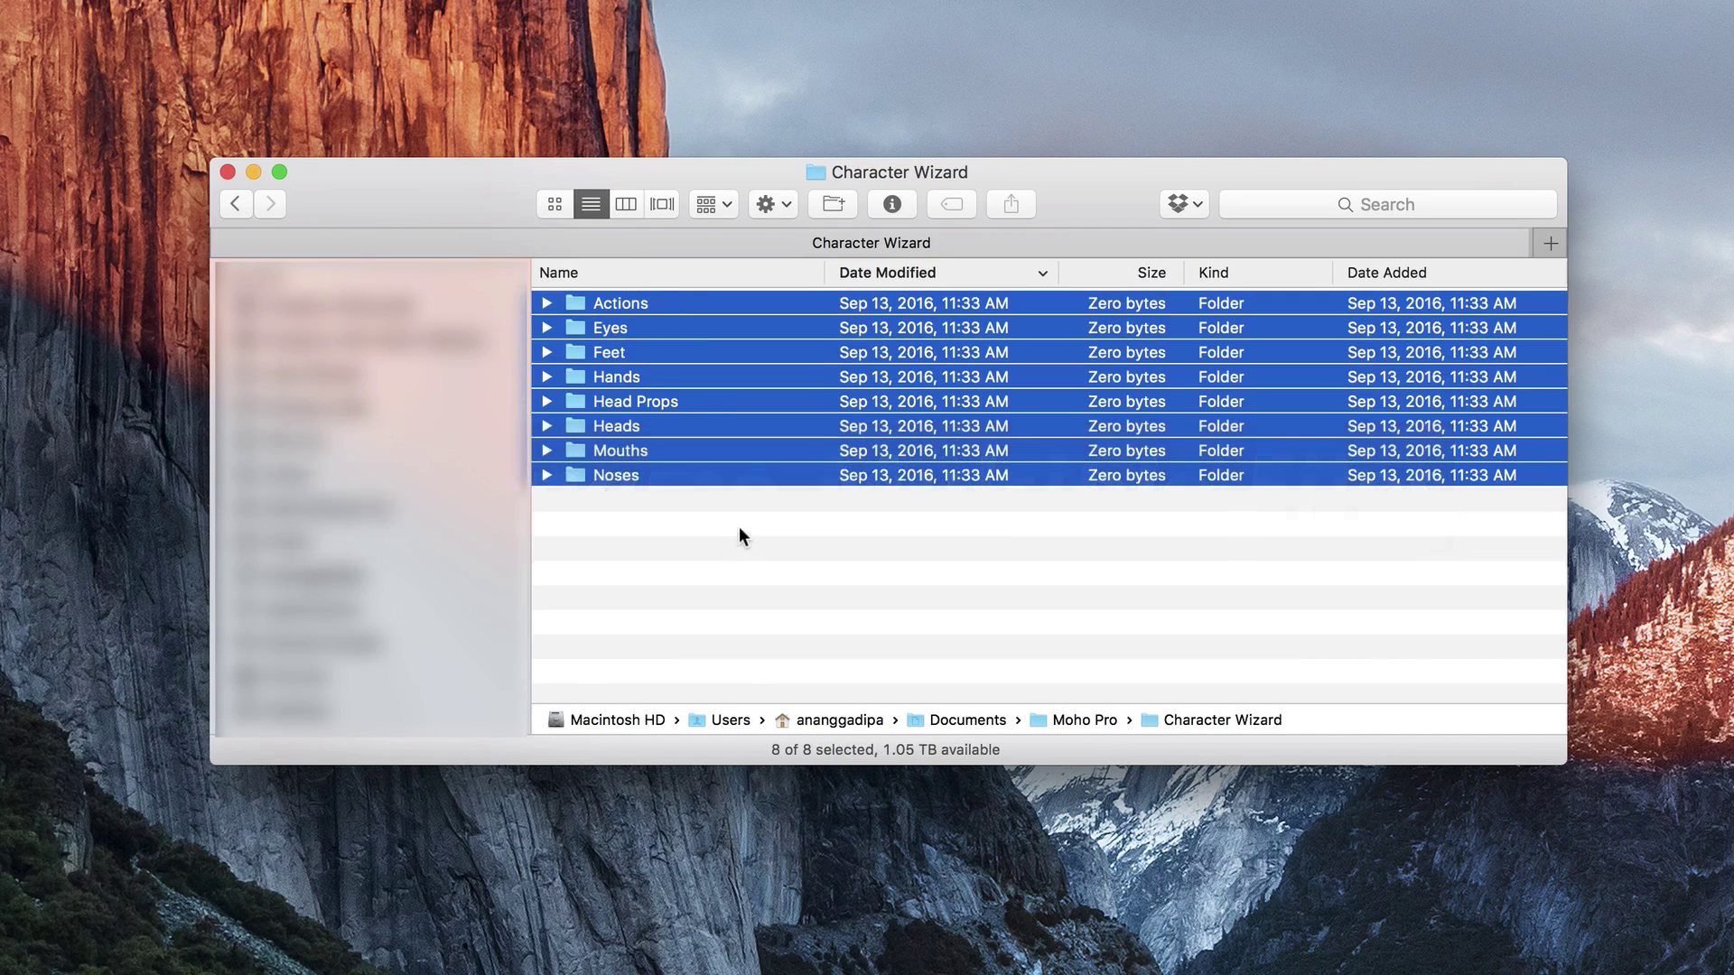
click(739, 529)
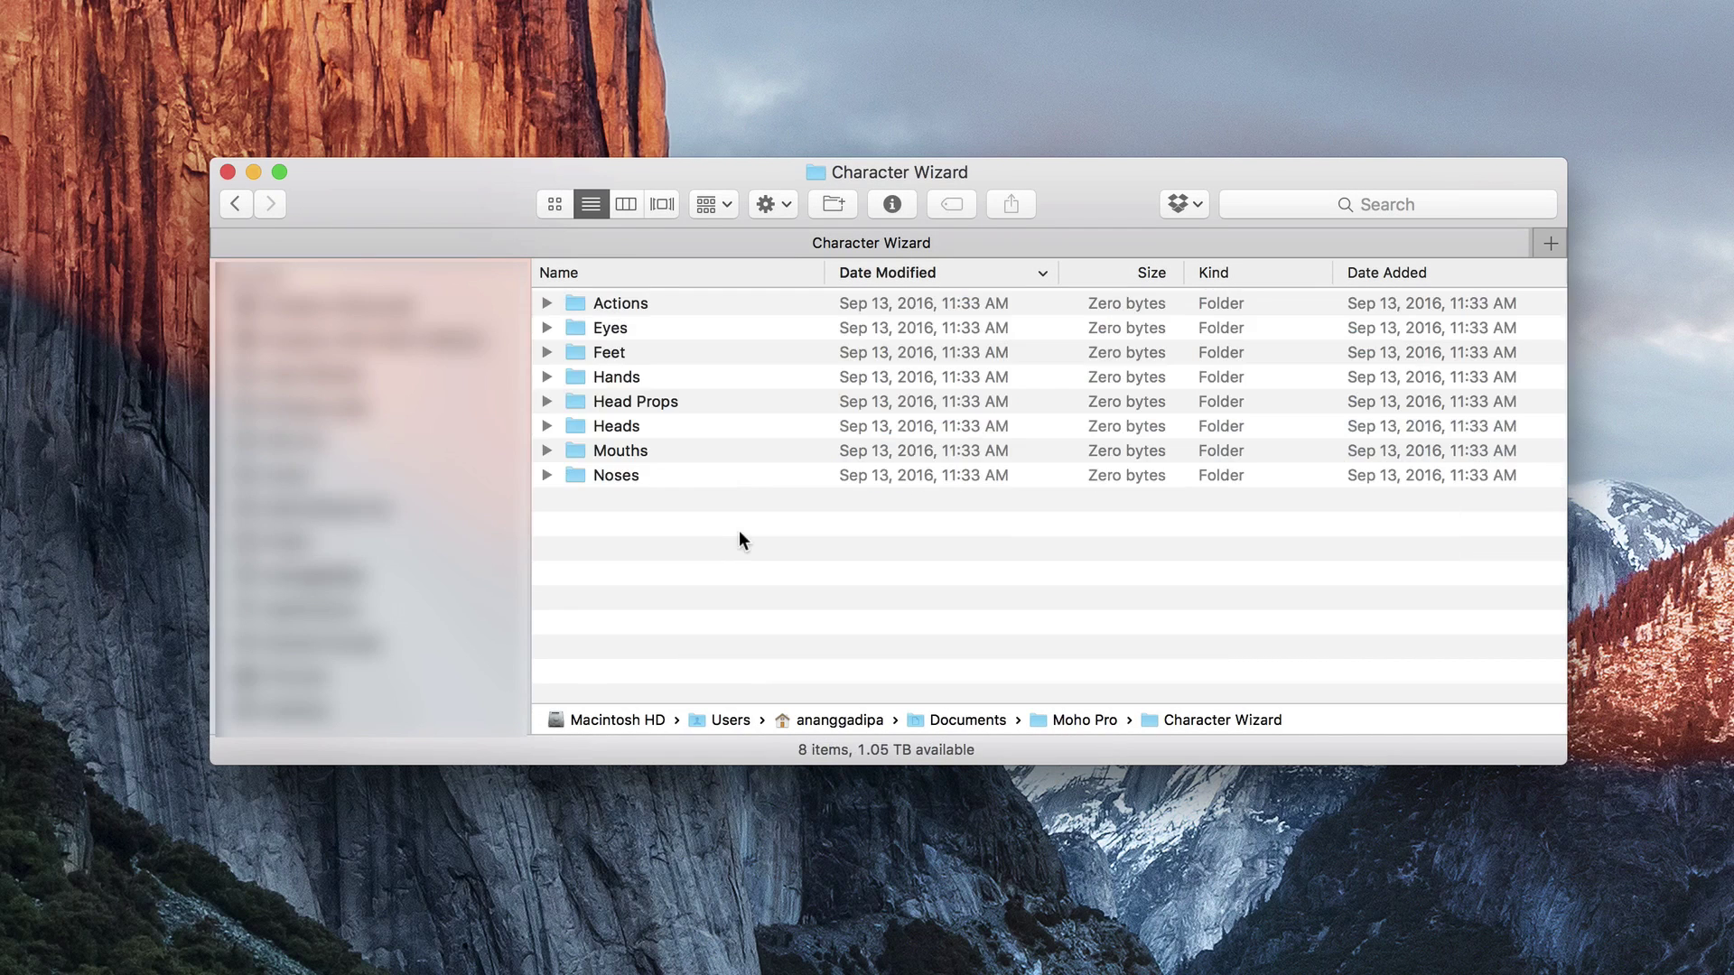
click(619, 451)
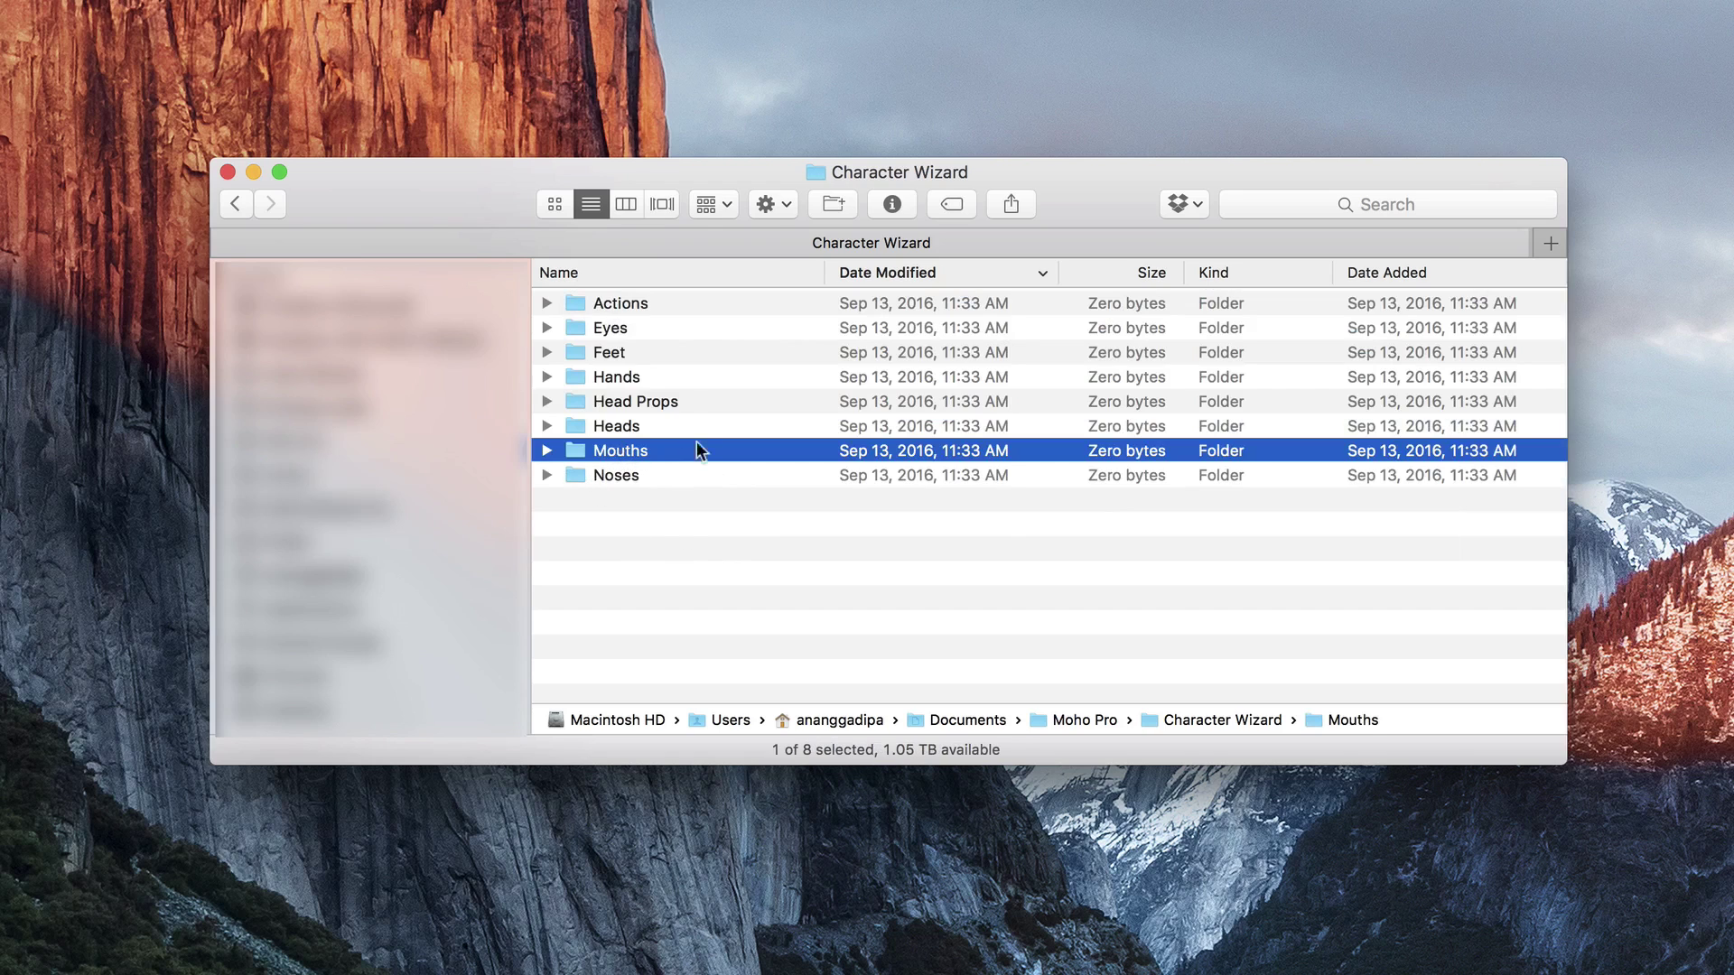
click(669, 527)
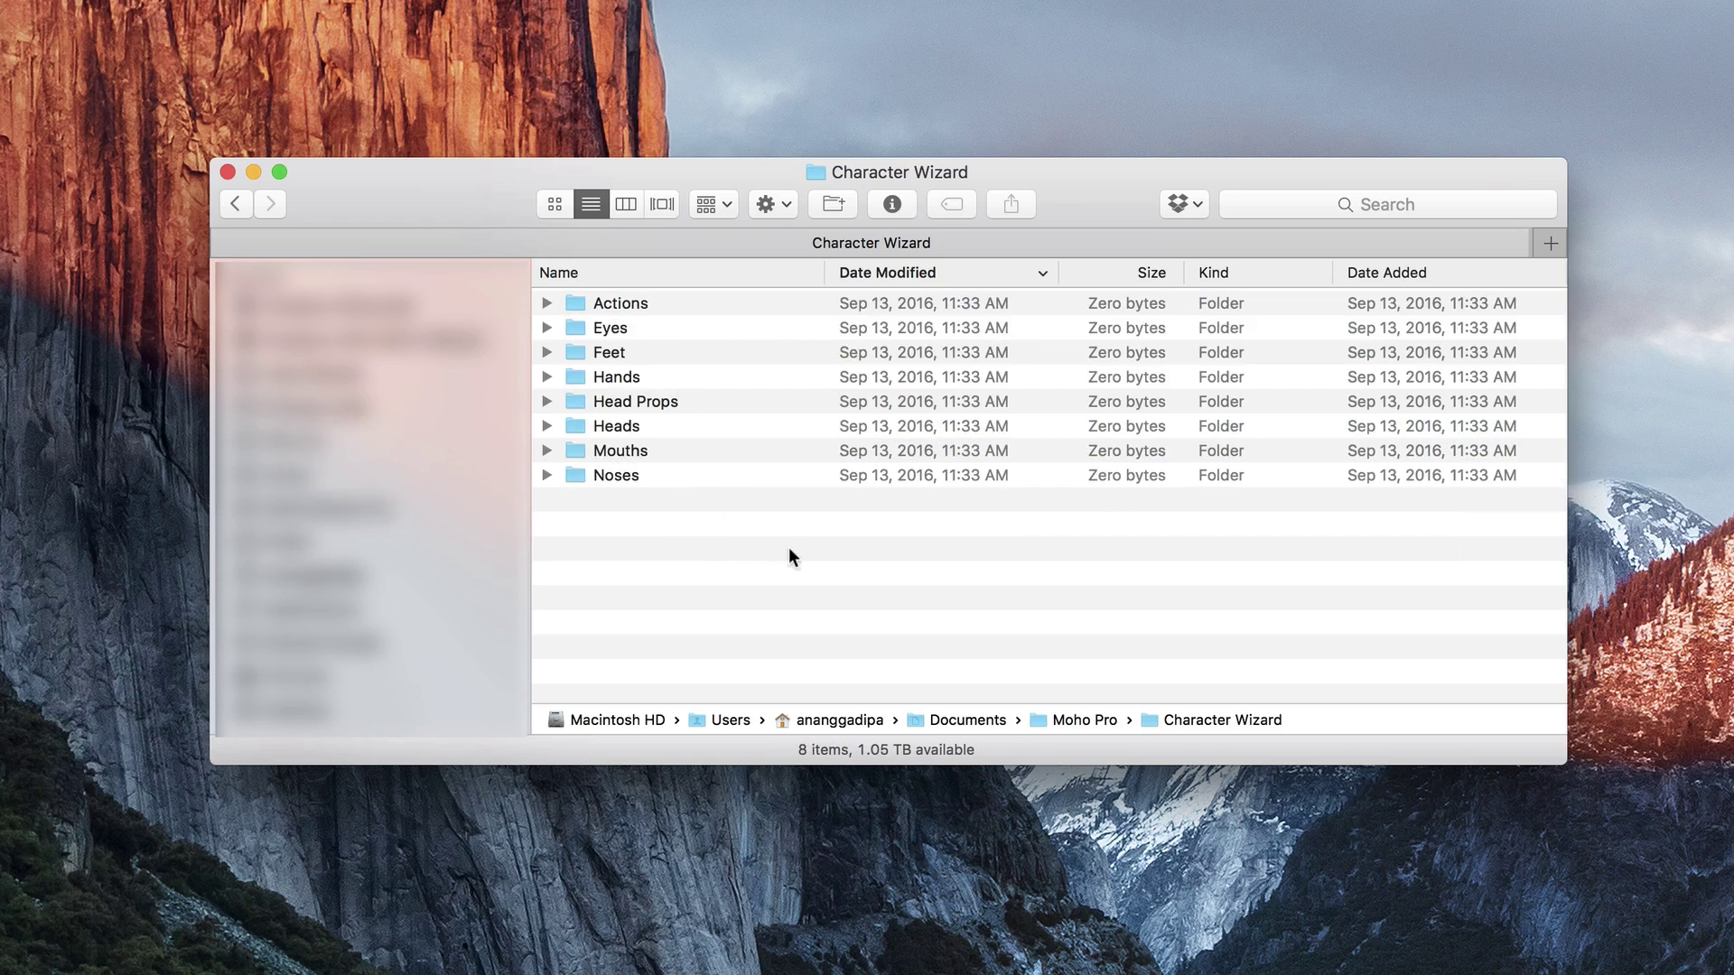
- Batch-rename all eight folders in Character Wizard using Name and Index, custom format "ganti-", index after the name, starting at 1
drag(670, 513, 637, 306)
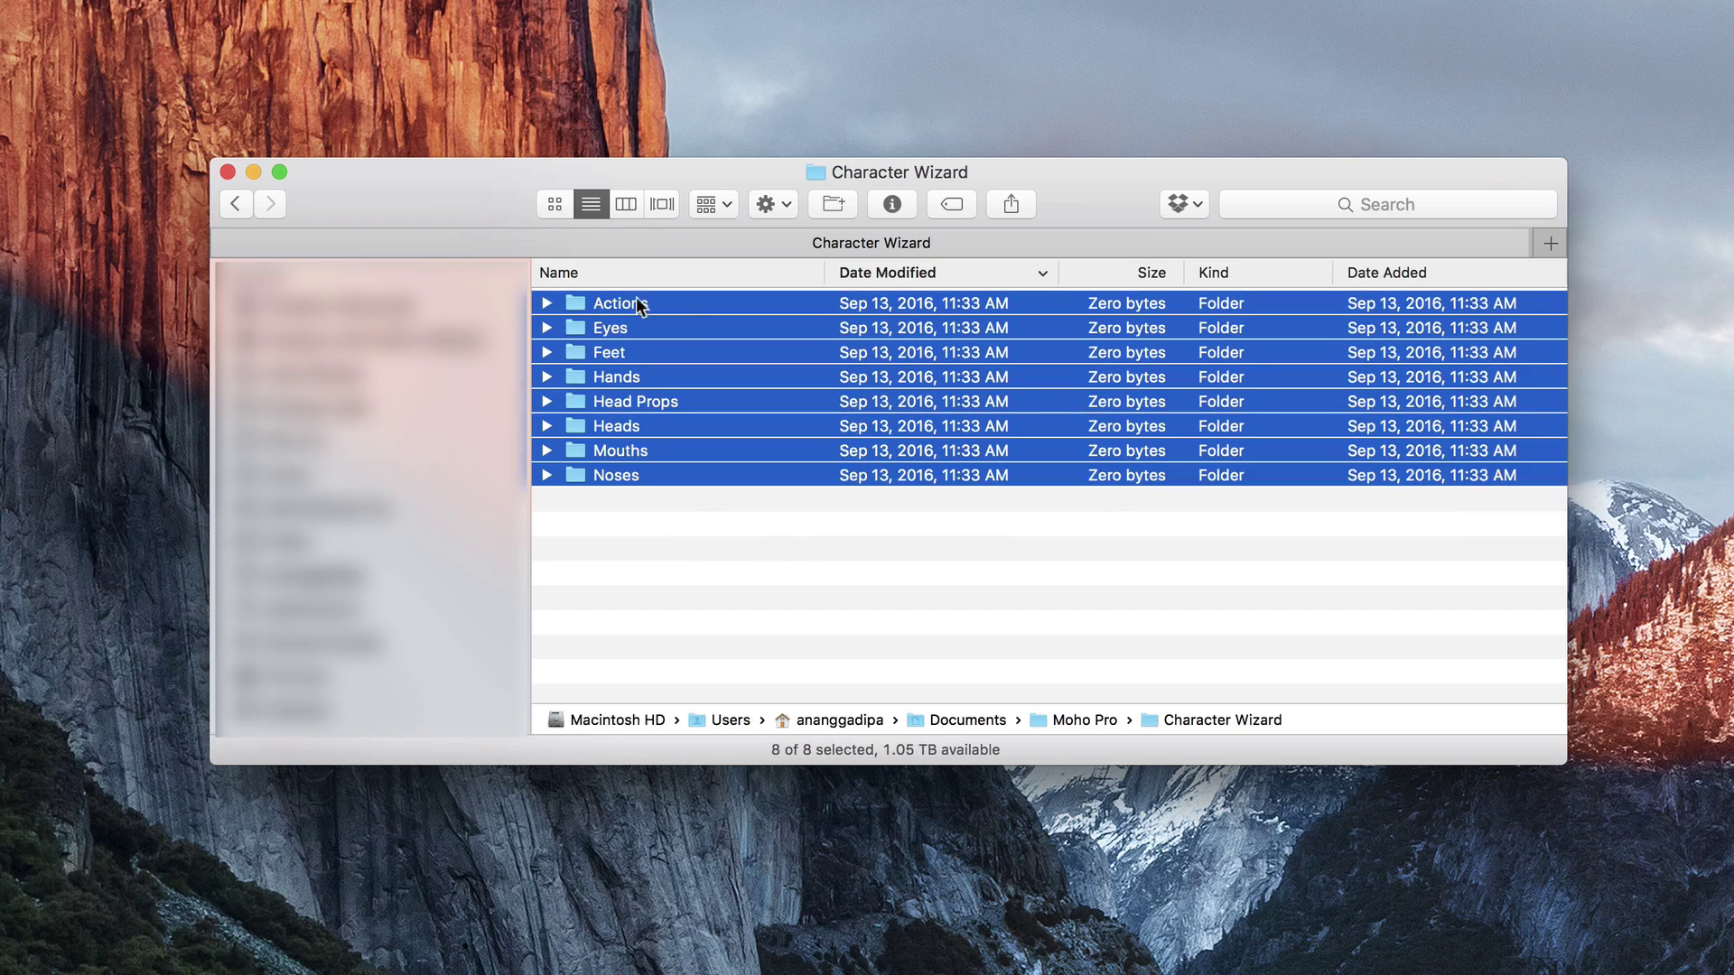
right_click(630, 305)
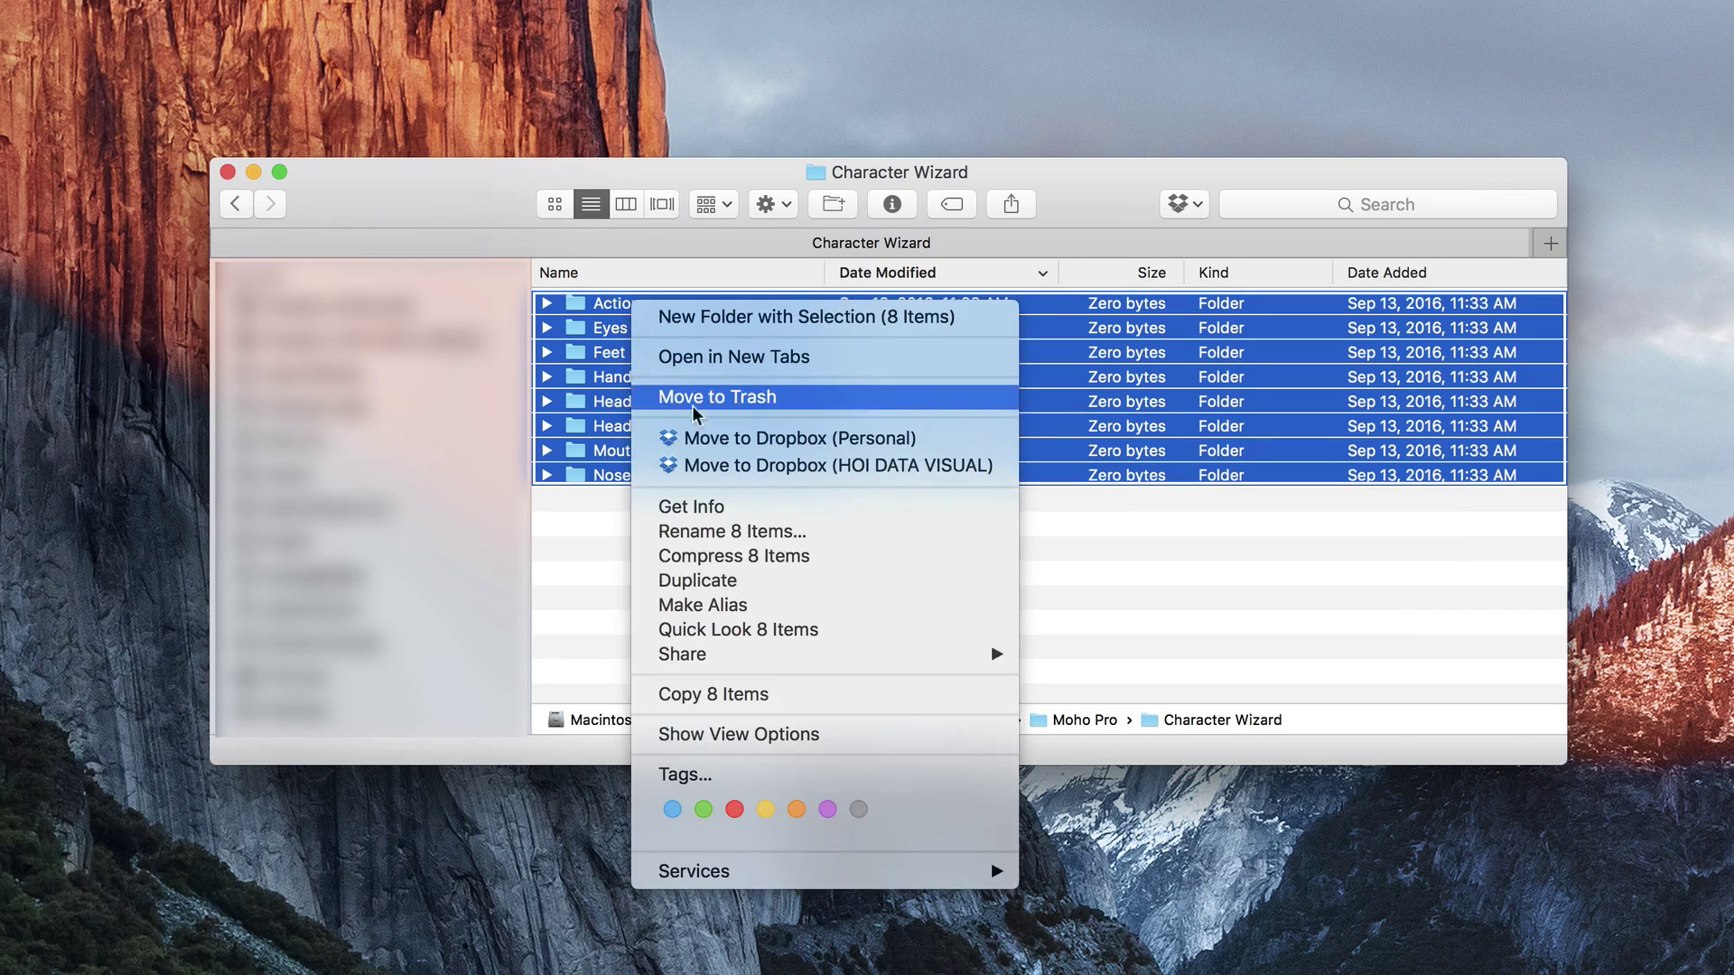
click(733, 532)
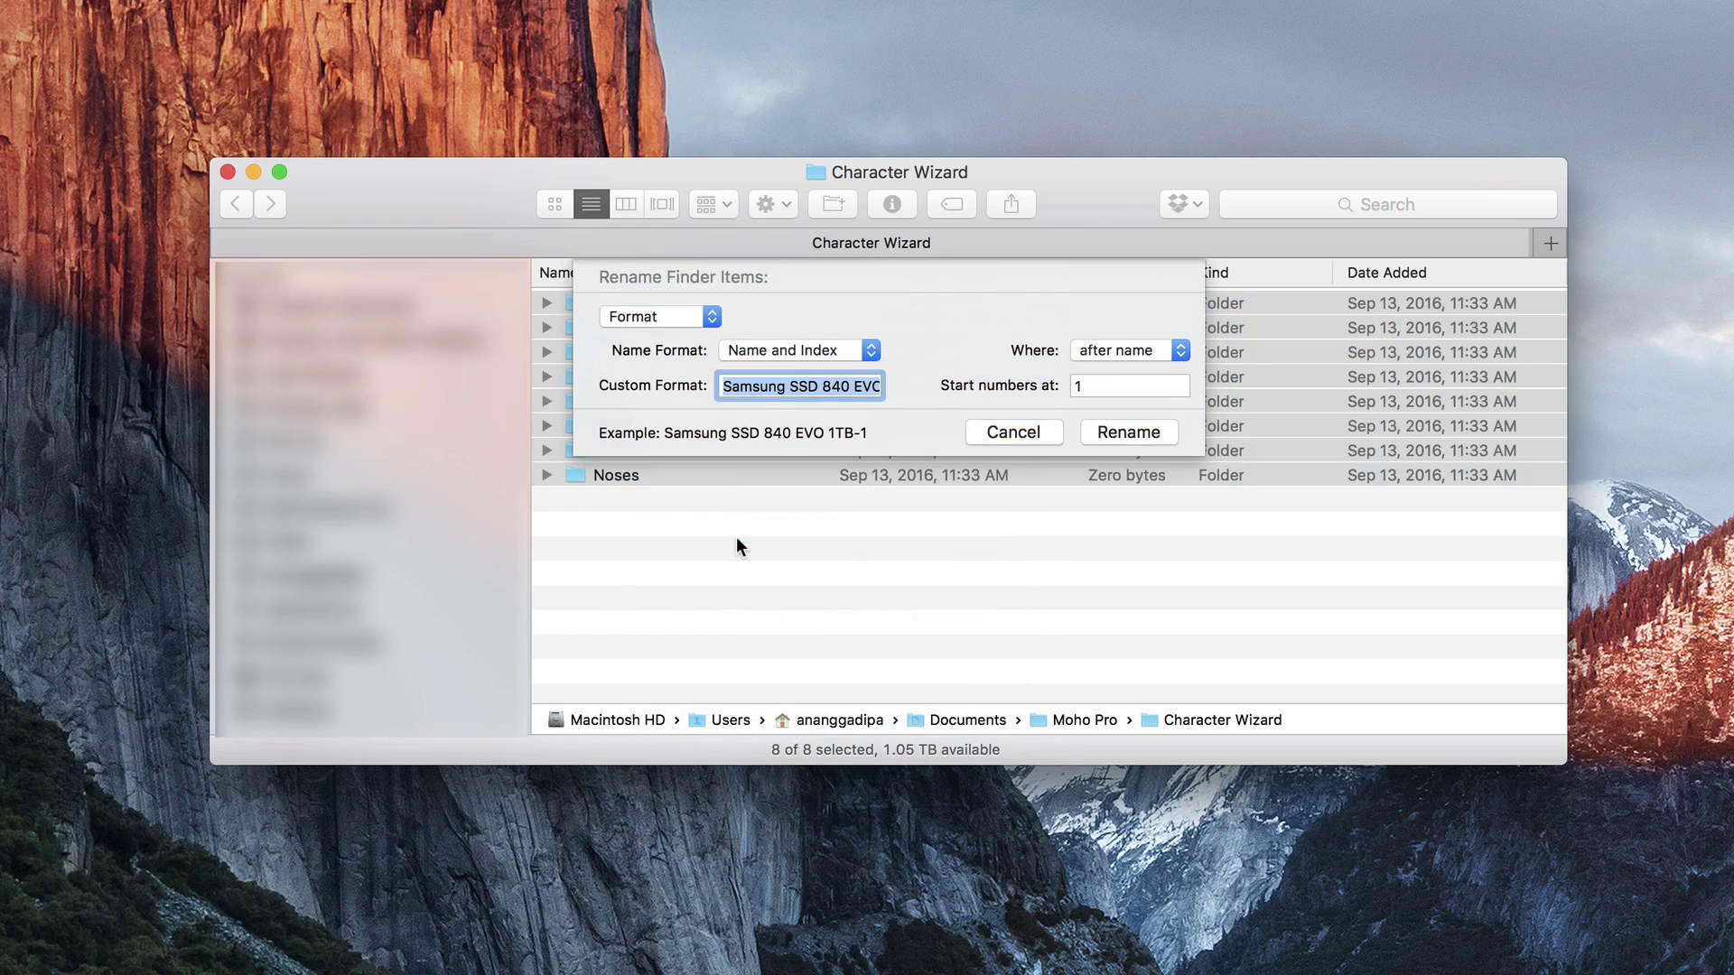
key(BackSpace)
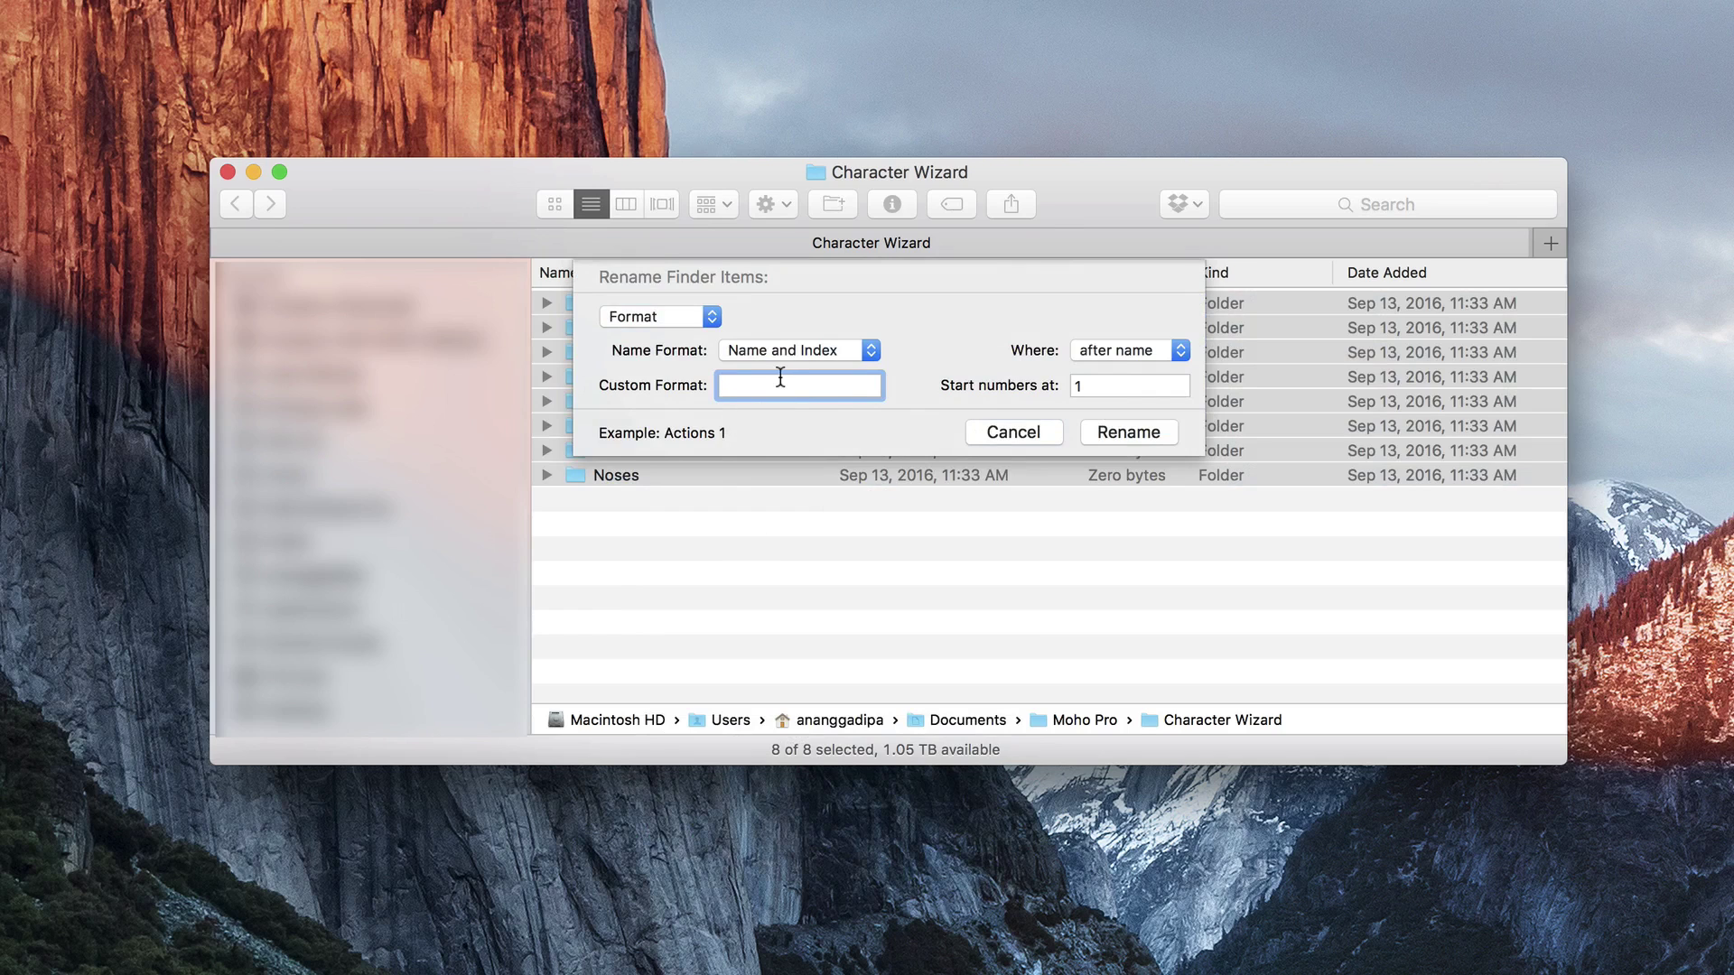
text(ganti-)
click(1109, 386)
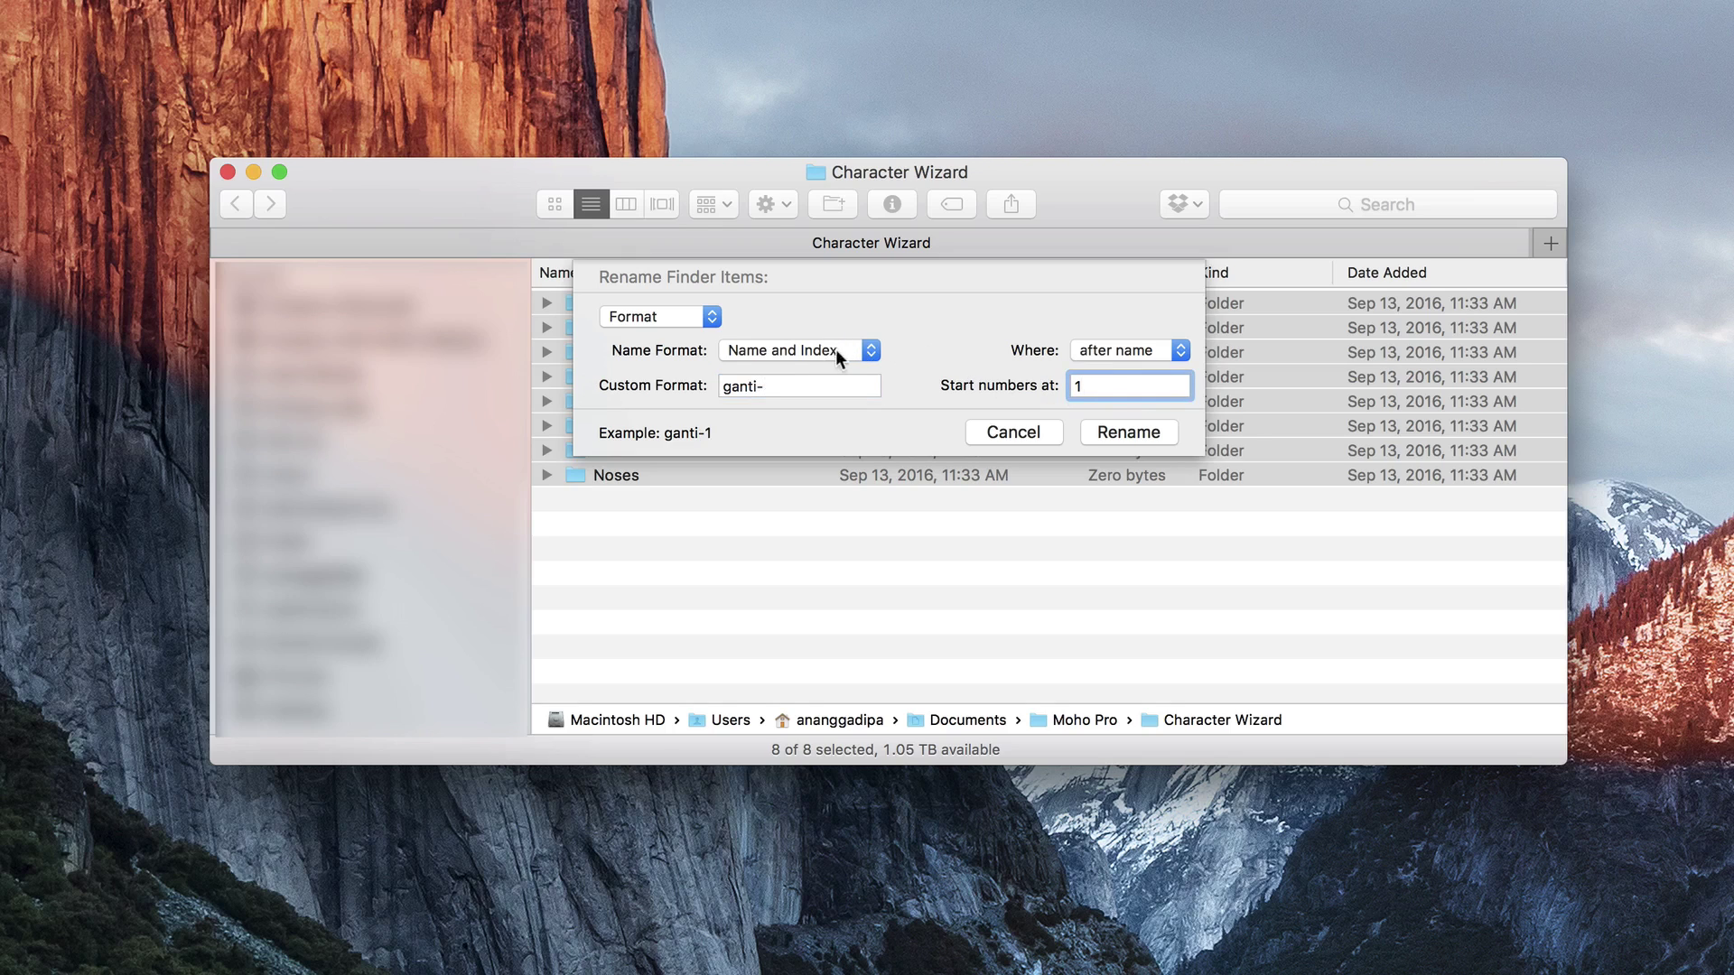
click(684, 315)
click(796, 304)
click(810, 349)
click(989, 305)
click(1129, 431)
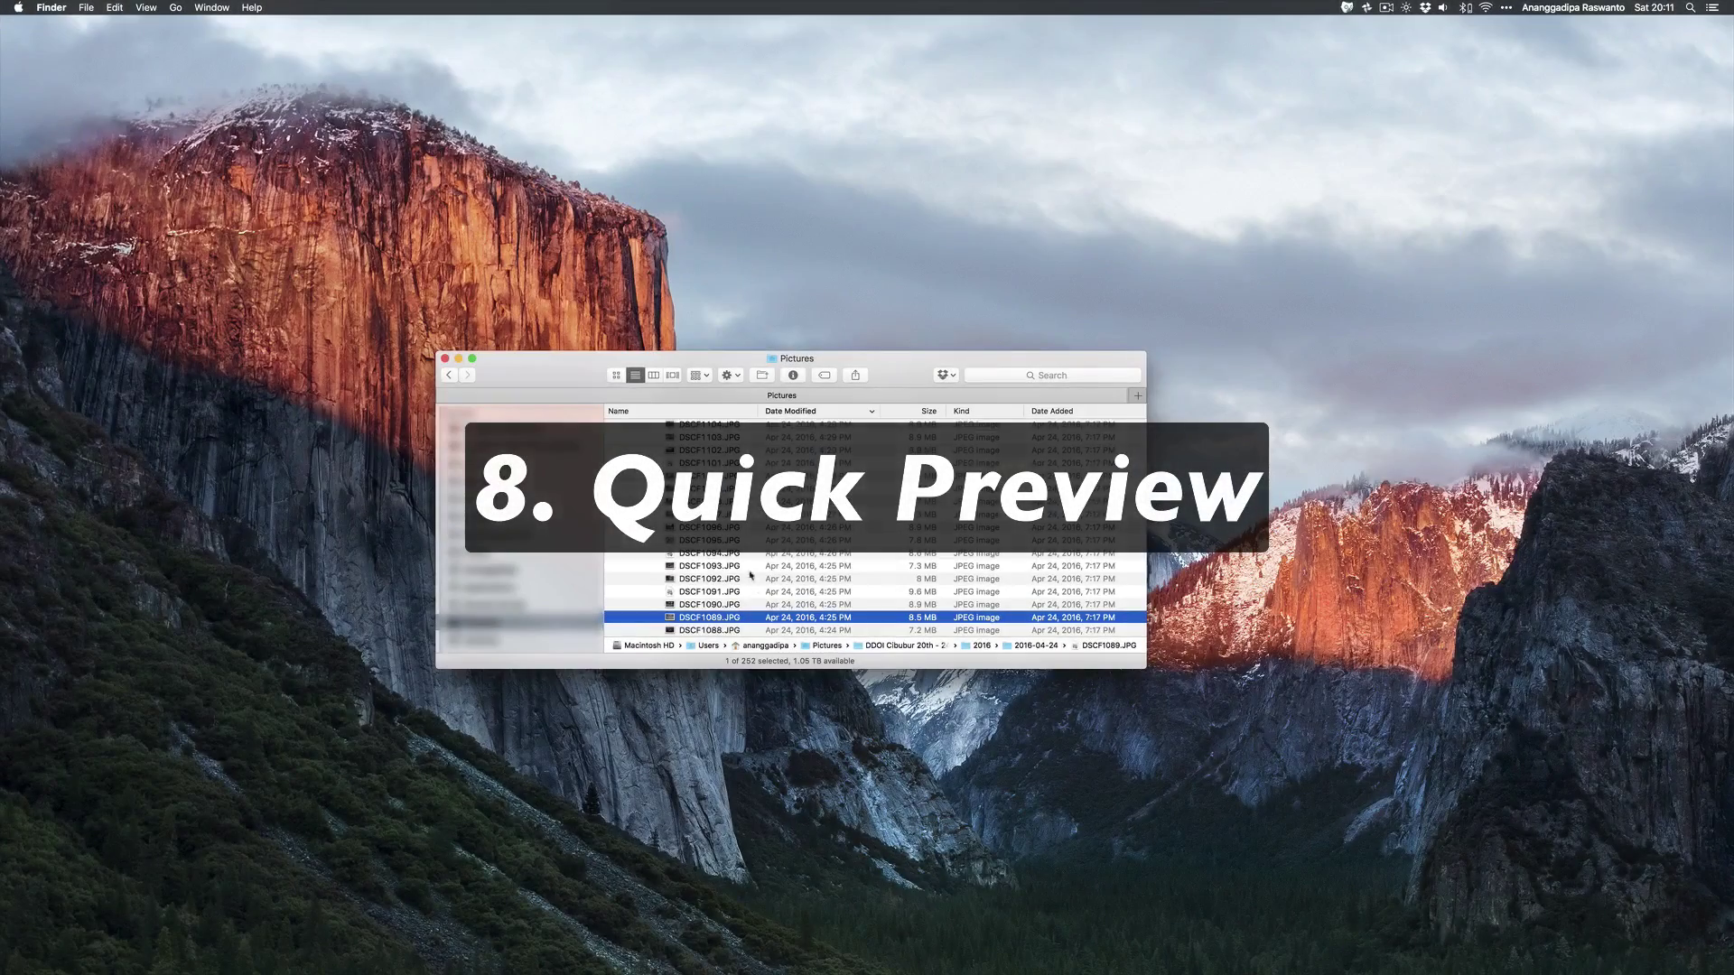
- In the Pictures folder, find DSCF1119.JPG, open it in its default image viewer, and close it again
scroll(745, 565, down, 5)
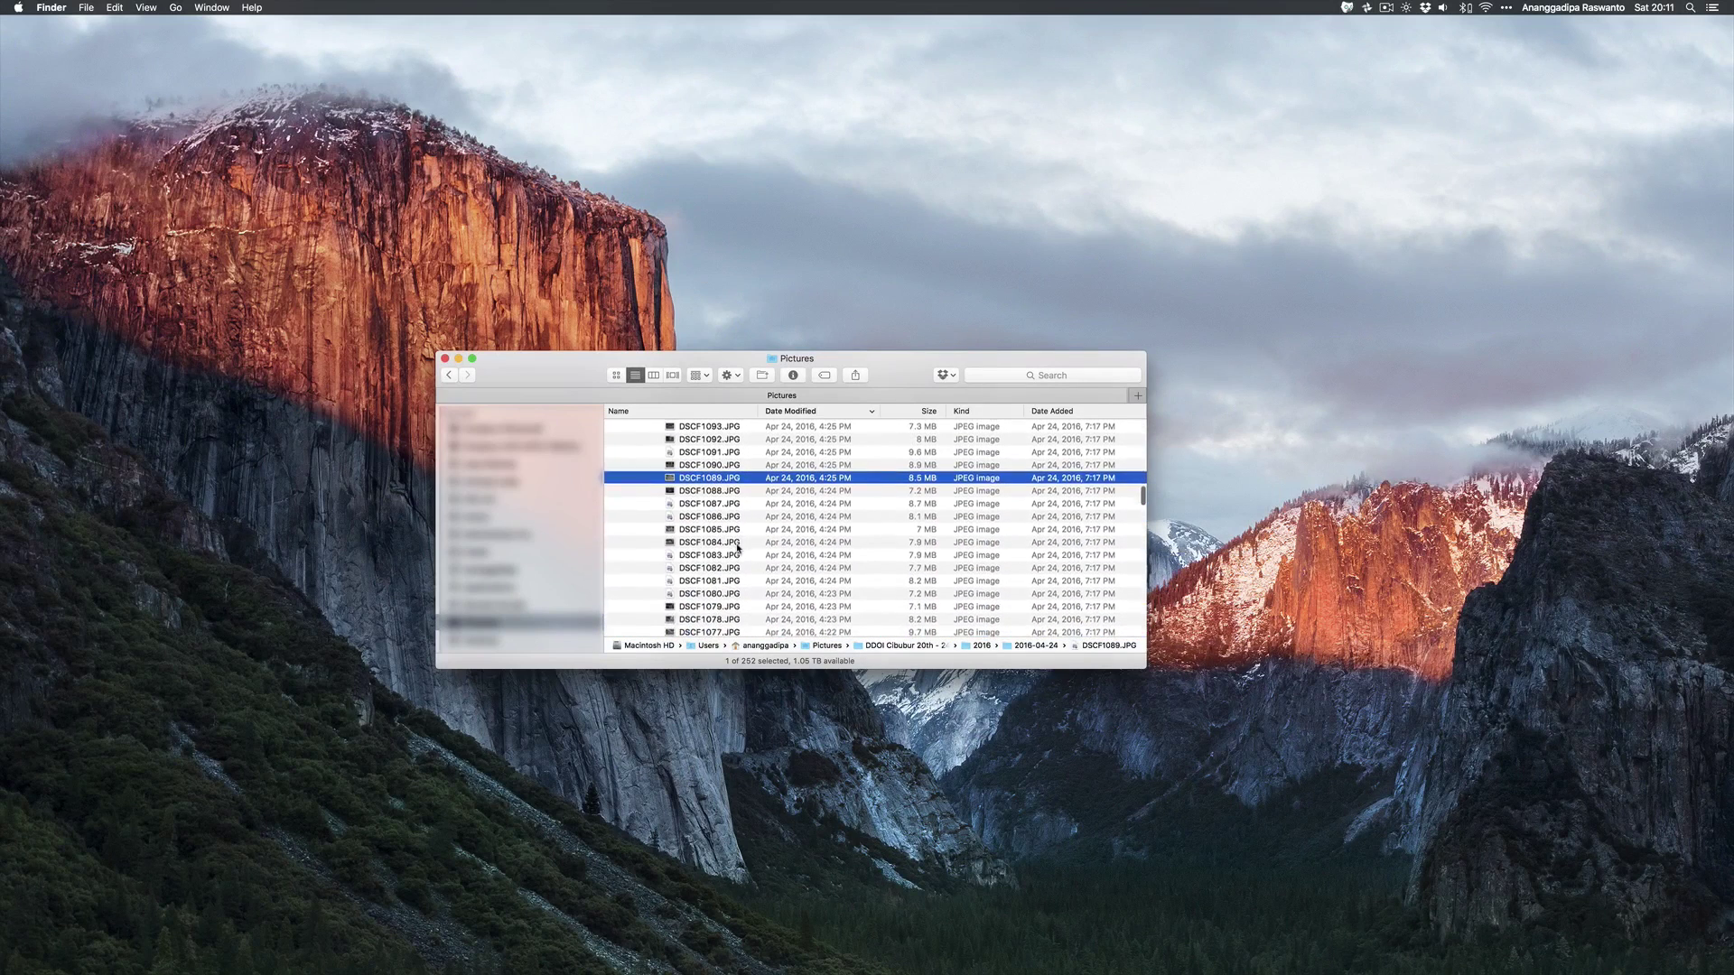
scroll(738, 547, up, 10)
click(731, 487)
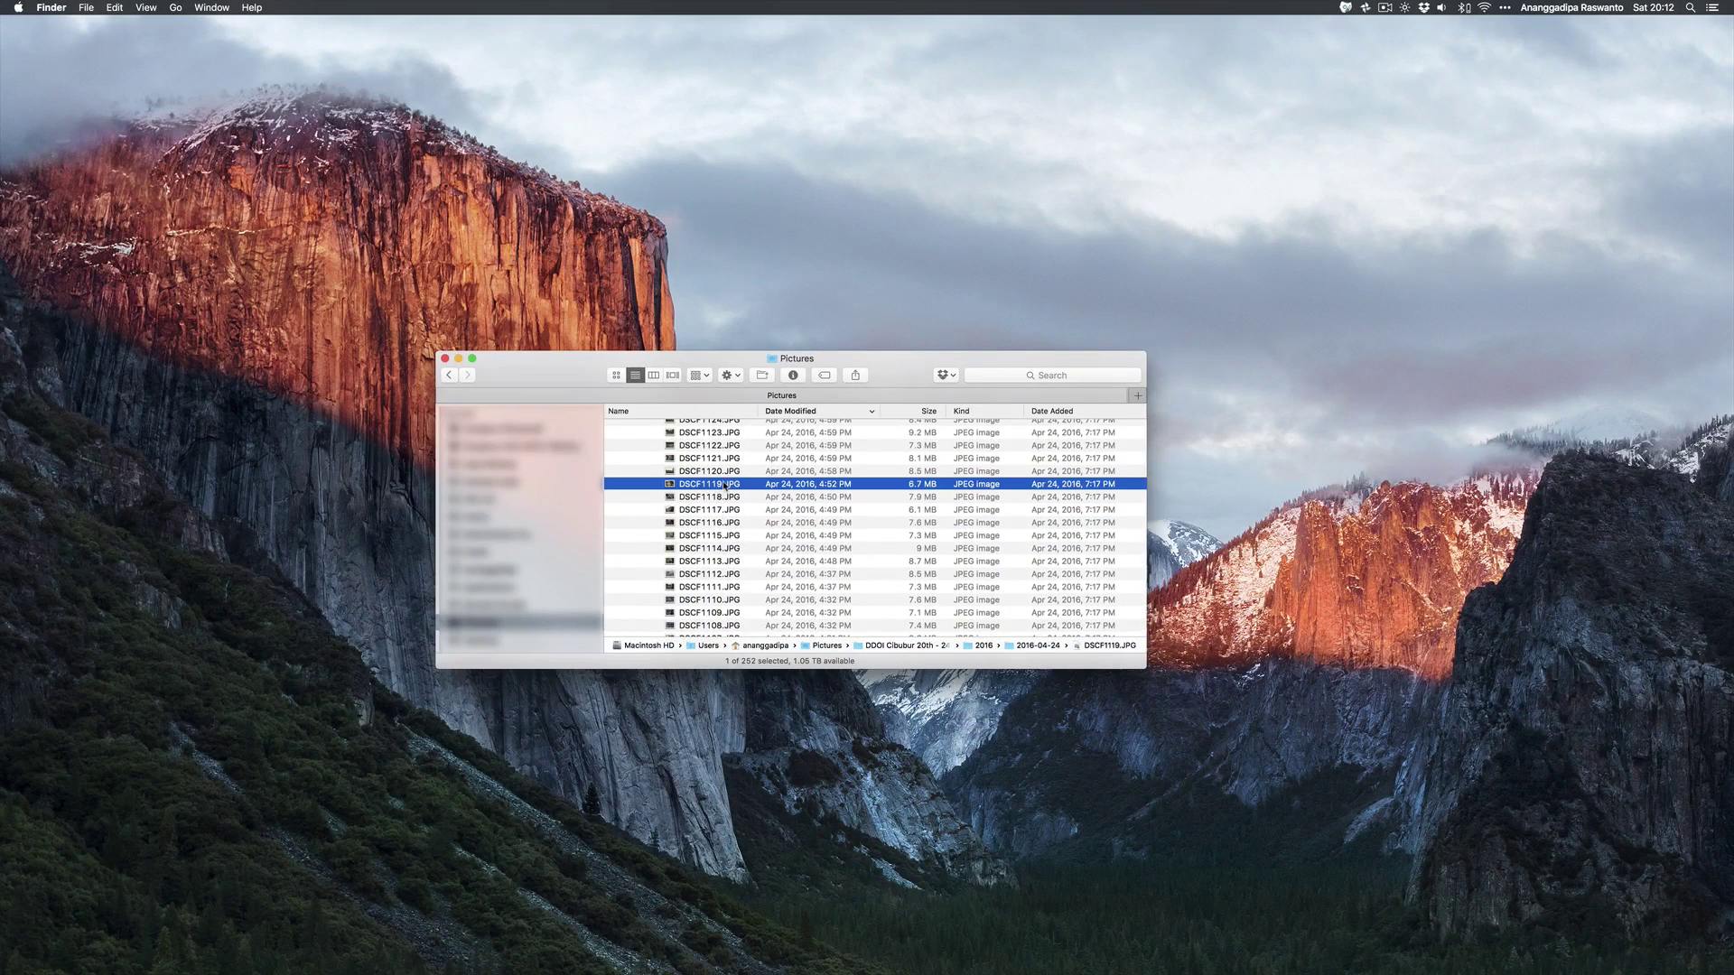
double_click(723, 488)
key(super+w)
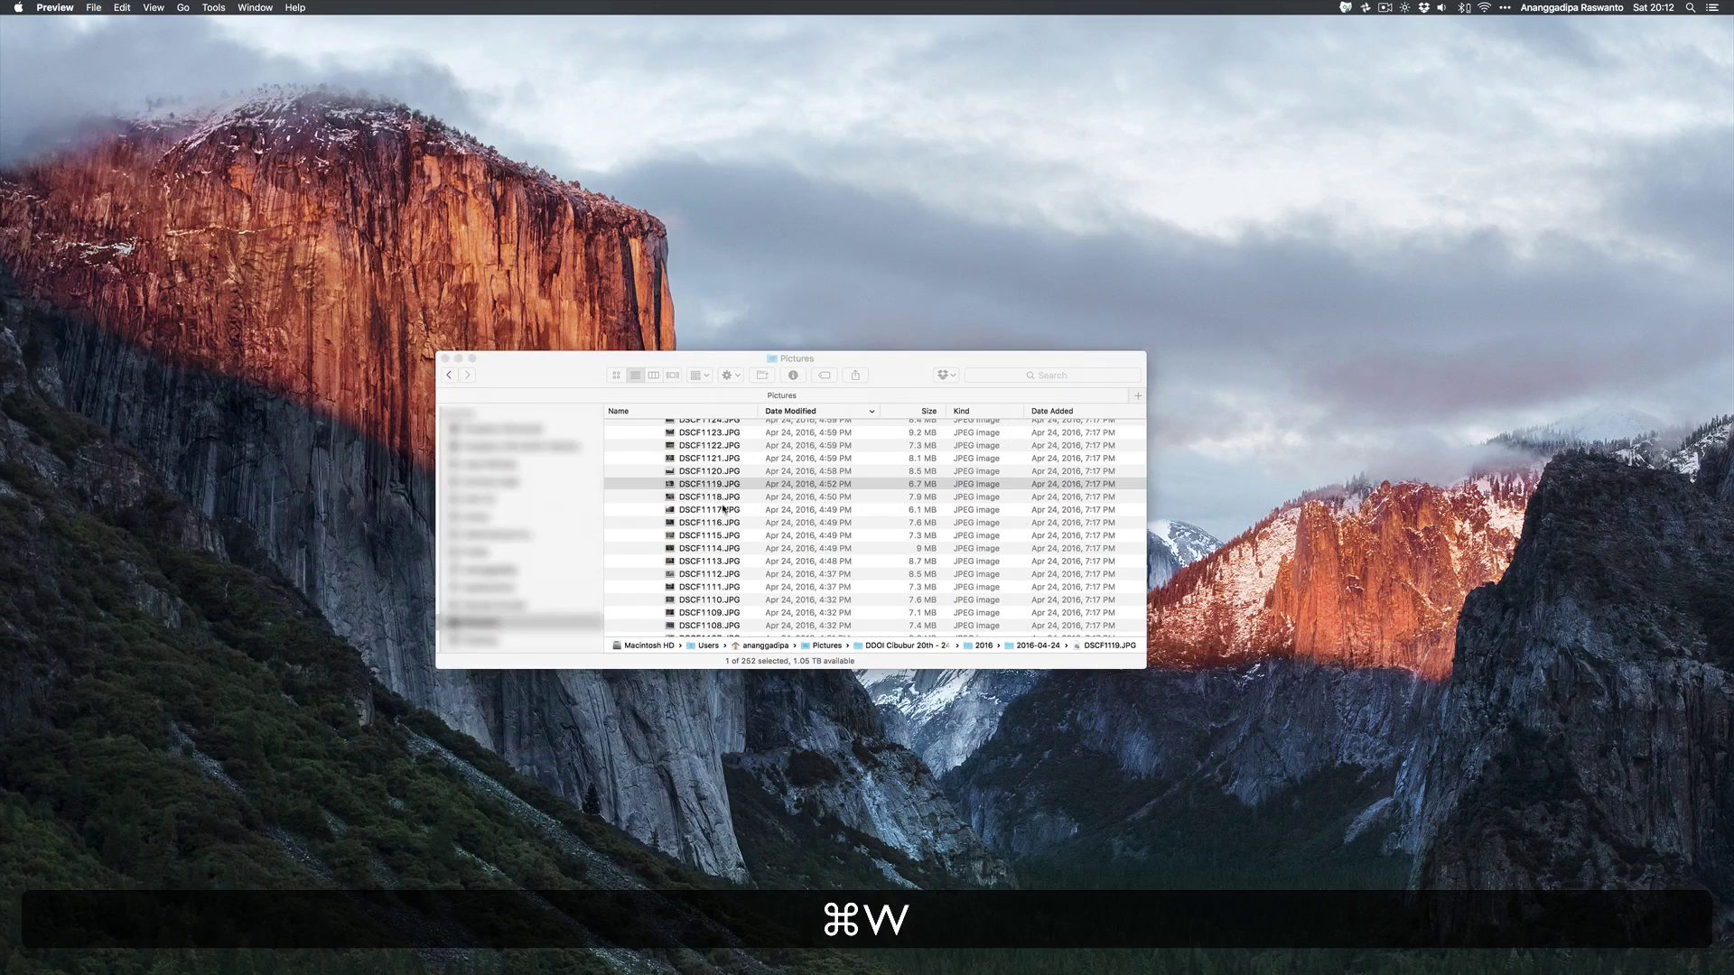
- Preview DSCF1118.JPG with Quick Look, advance to DSCF1117.JPG, and close the preview
click(735, 470)
click(734, 550)
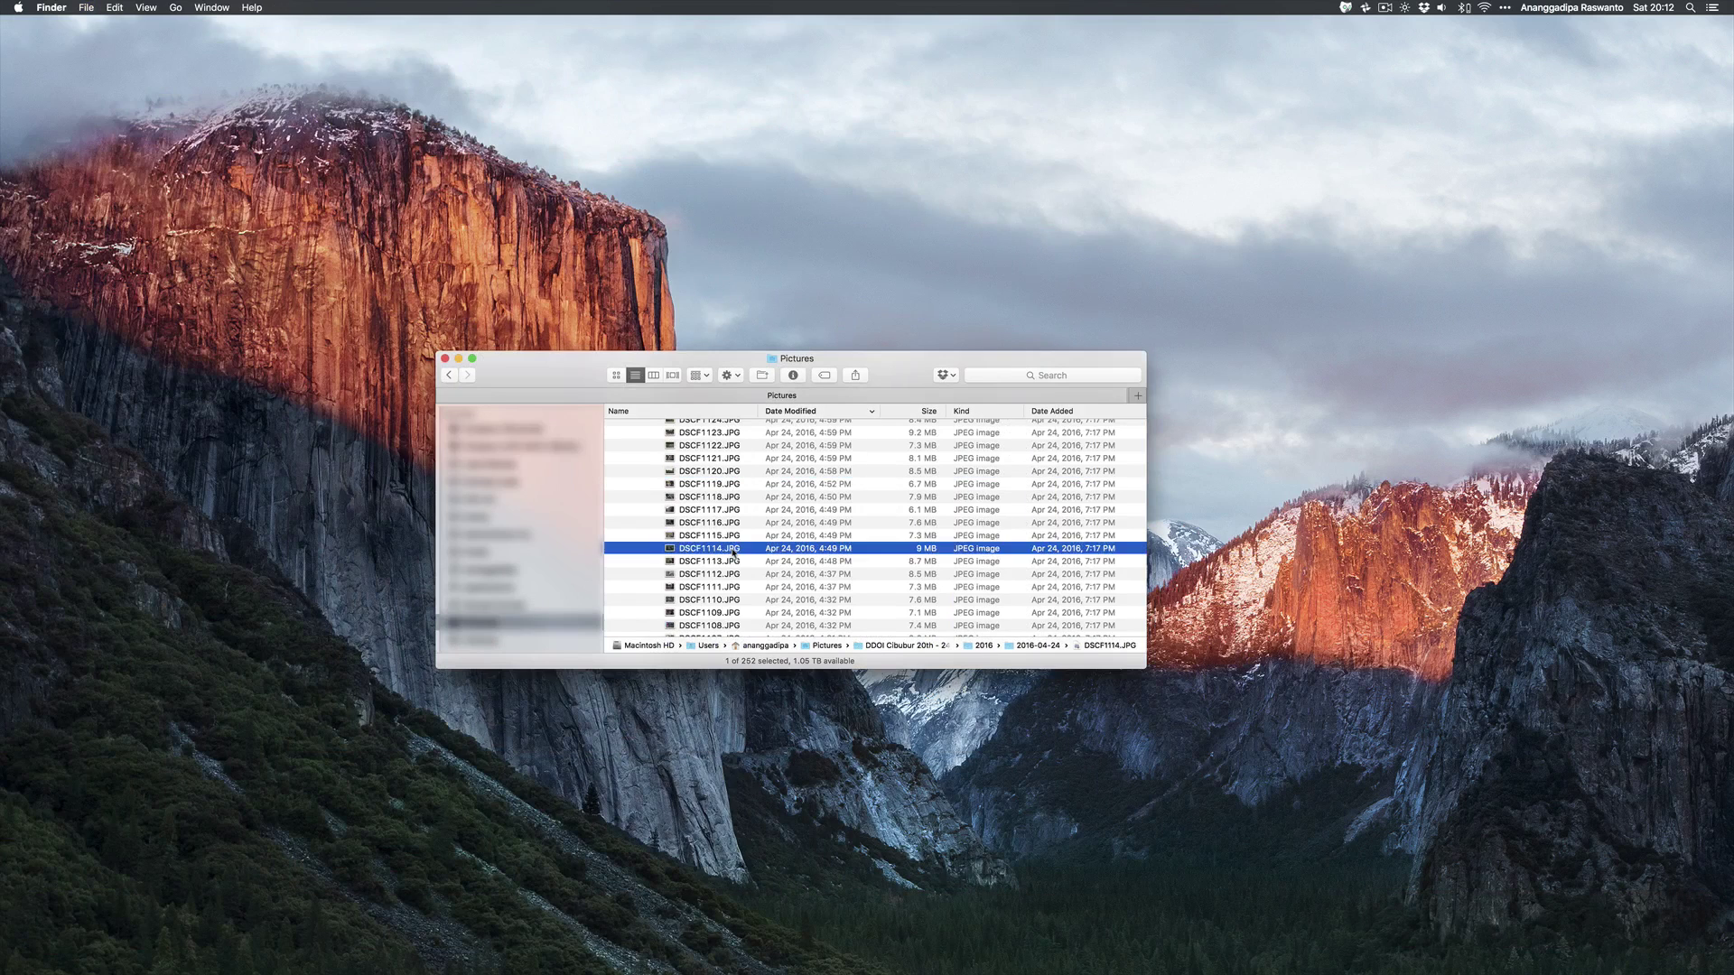
click(732, 496)
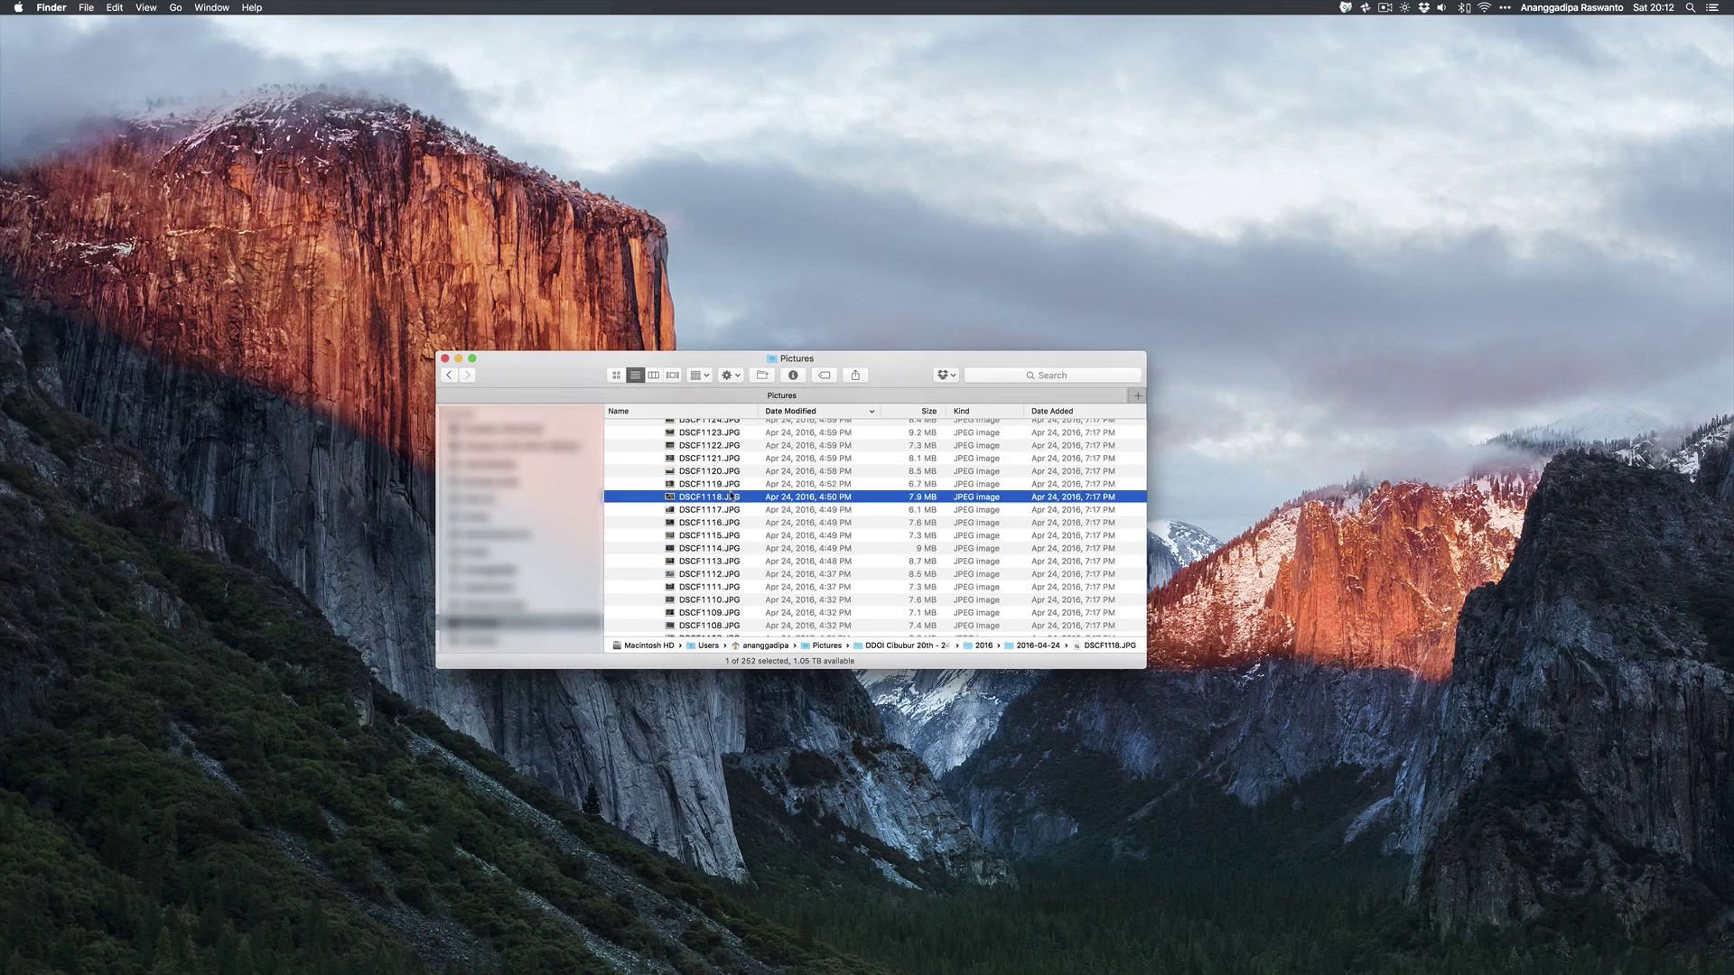
key(space)
key(Down)
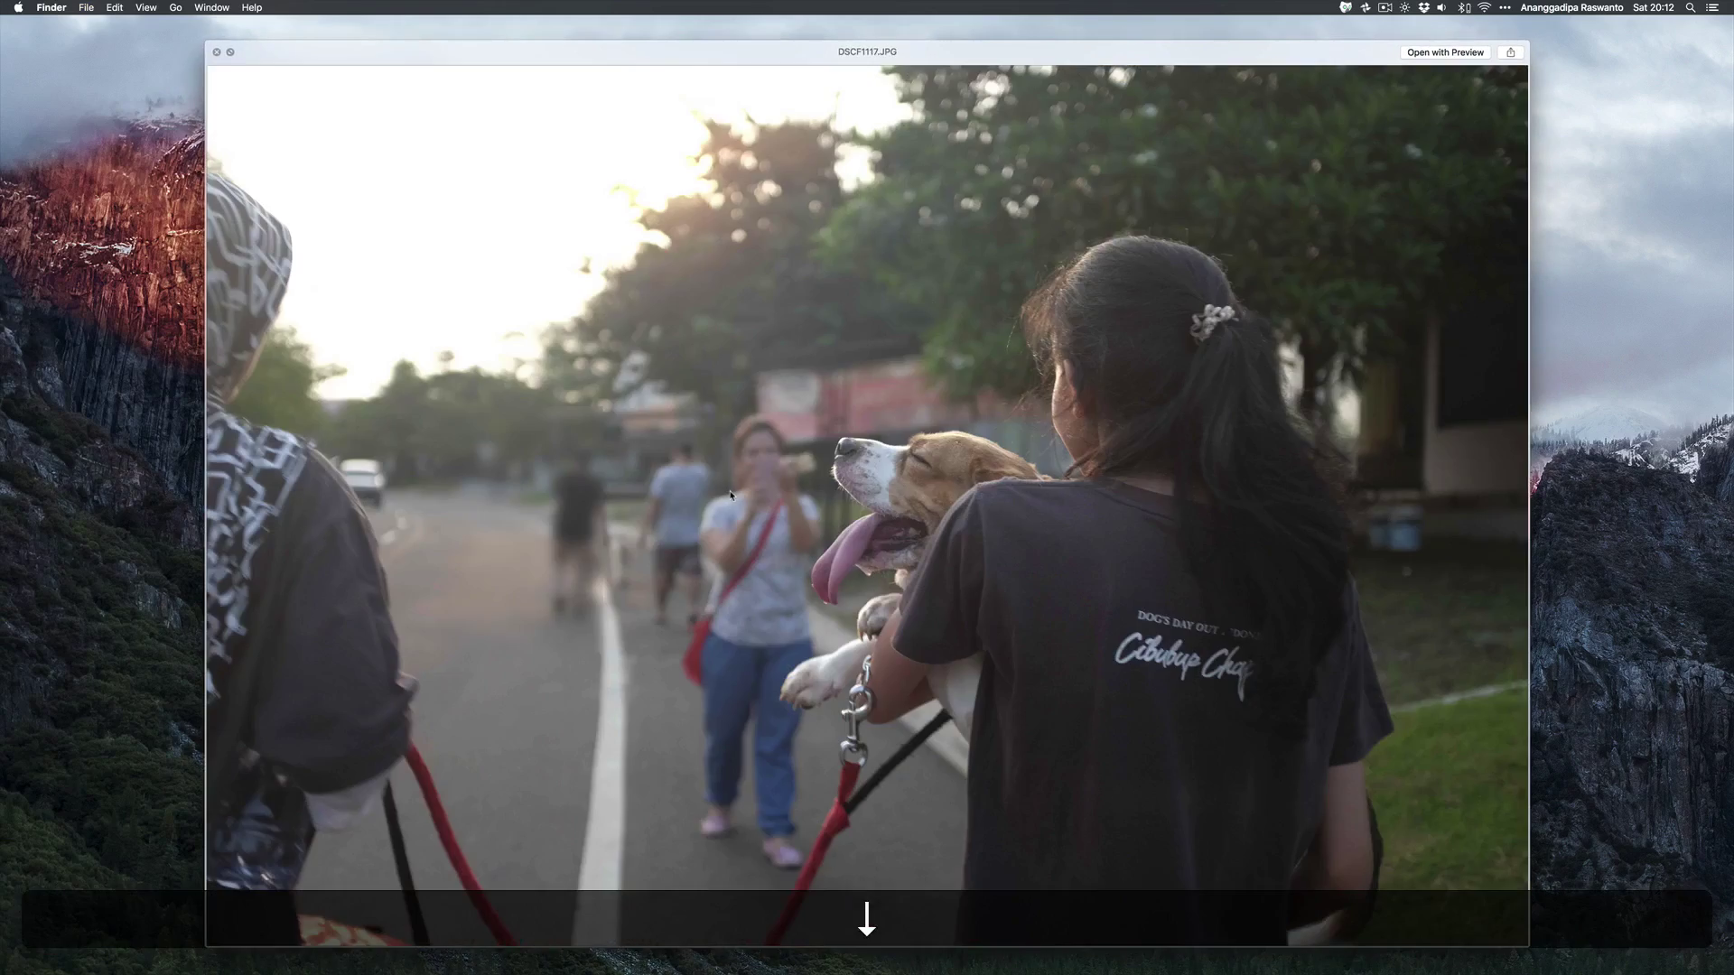
key(Escape)
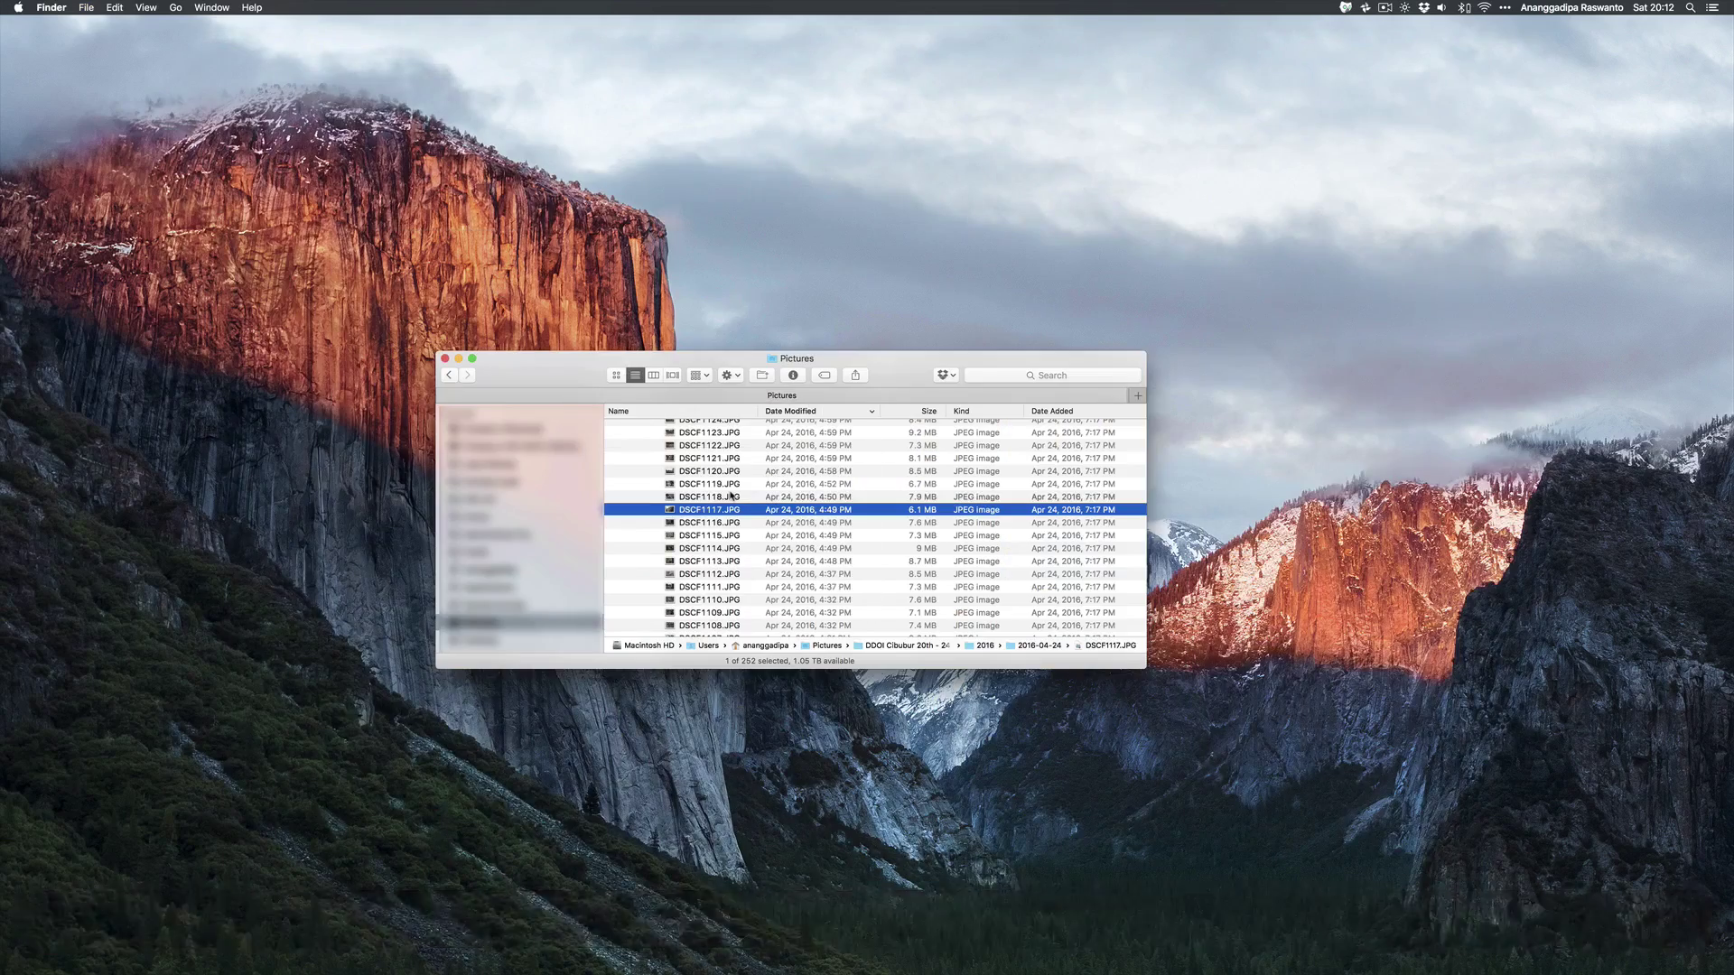
- Browse the photos from DSCF1117.JPG through DSCF1112.JPG with Quick Look and close the preview
key(space)
key(Down)
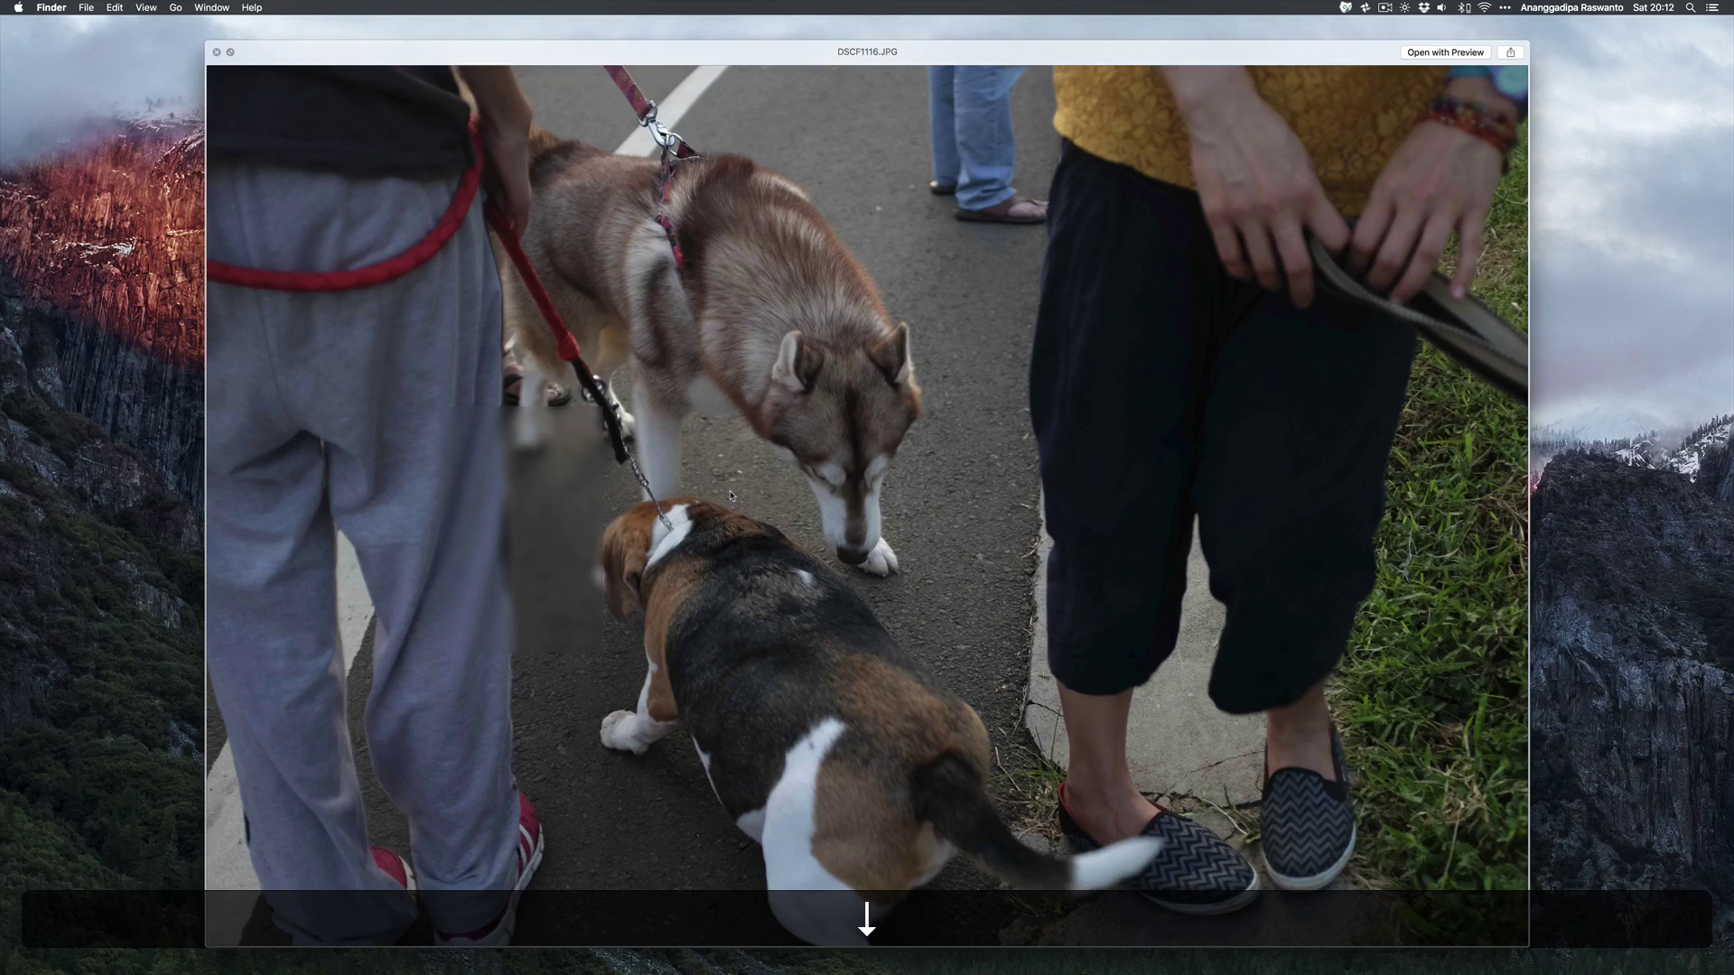
key(Down)
key(Down)
key(Down)
key(Down)
key(Escape)
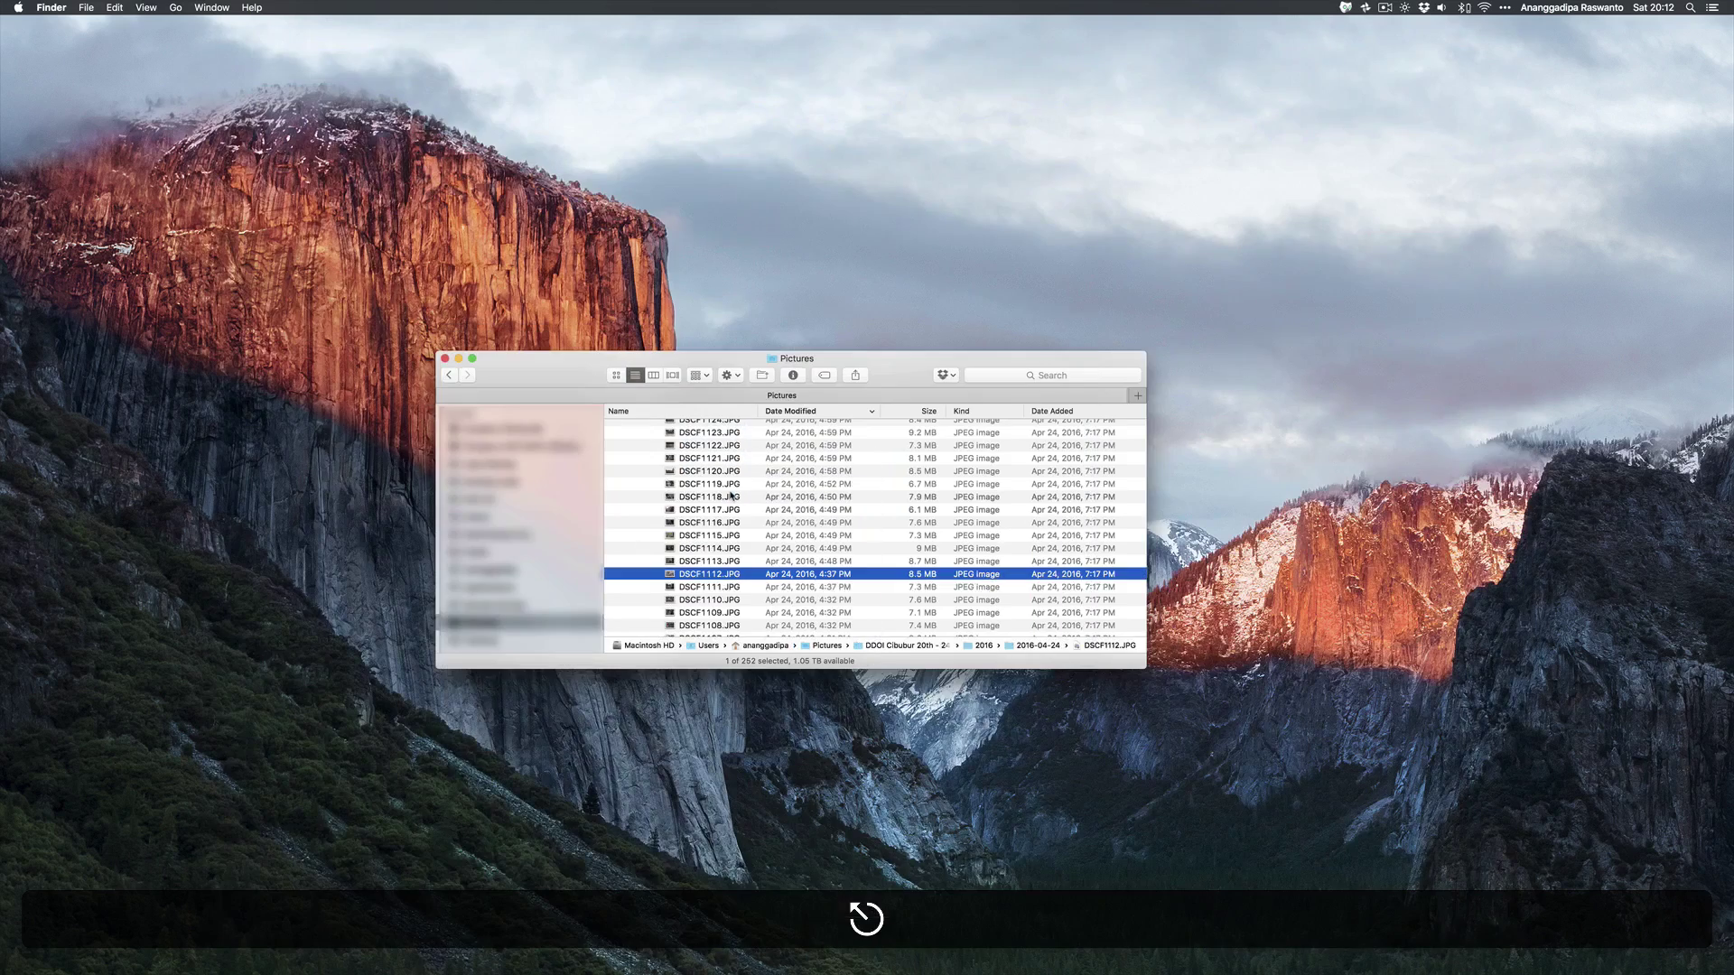
- Move down the list to DSCF1108.JPG, view it with Quick Look, and close the preview
key(Down)
key(Down)
key(Down)
key(Down)
key(space)
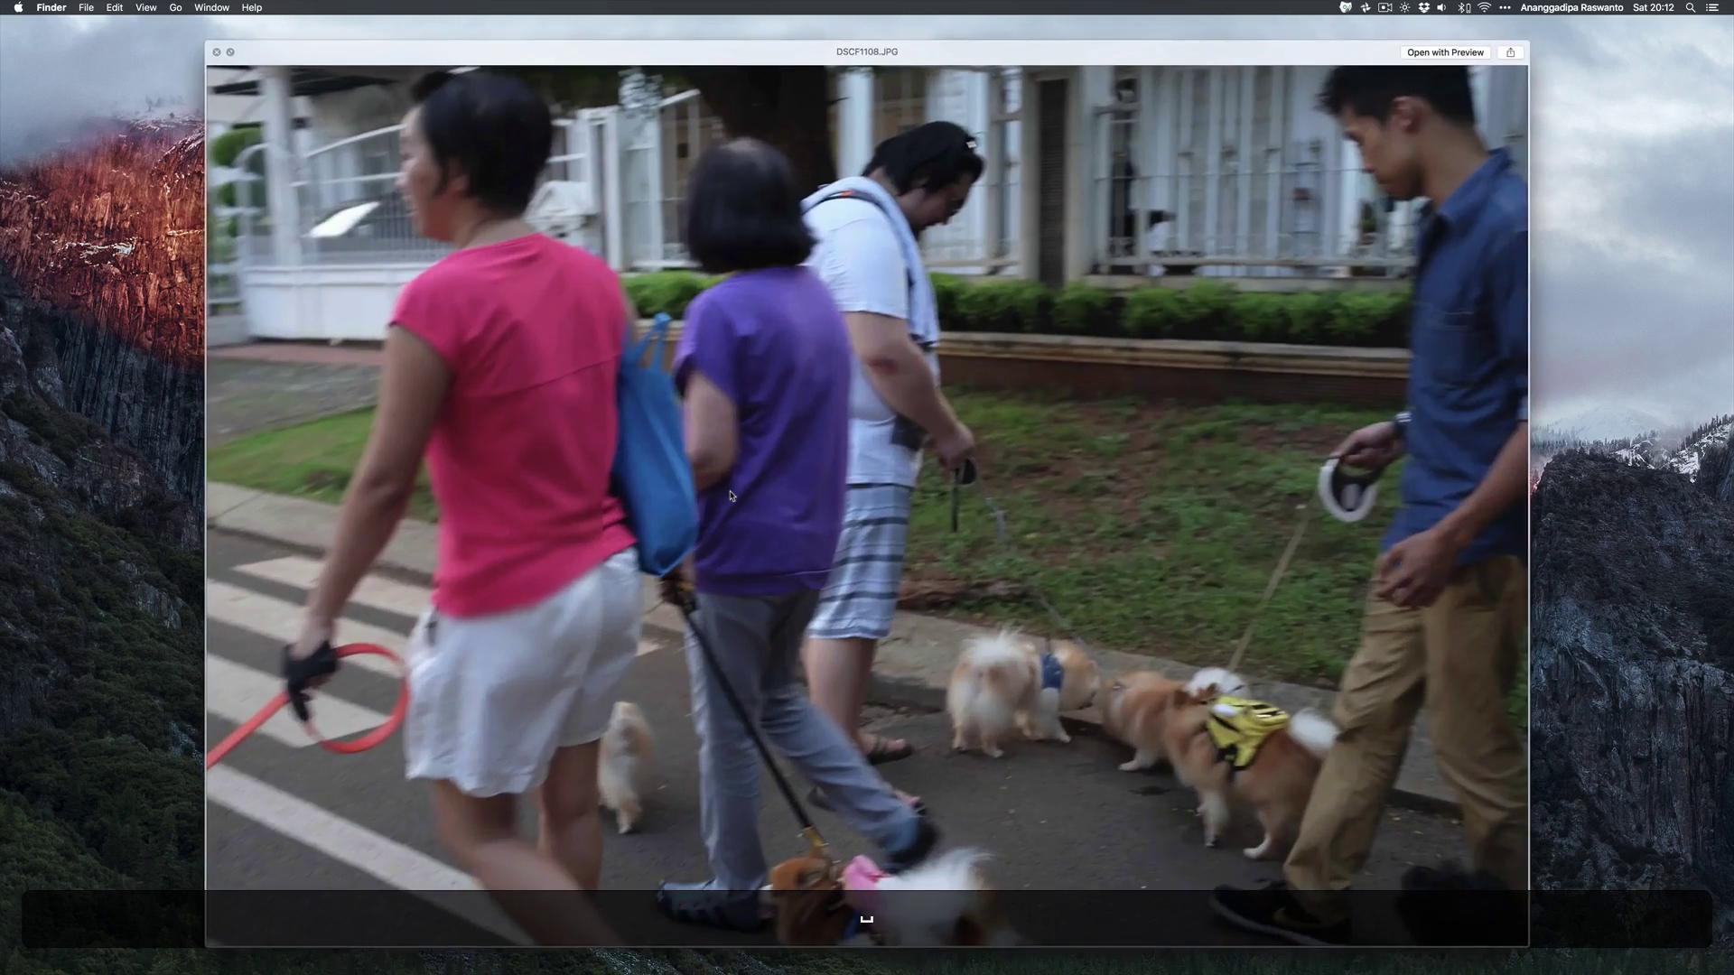
key(Escape)
scroll(733, 502, up, 5)
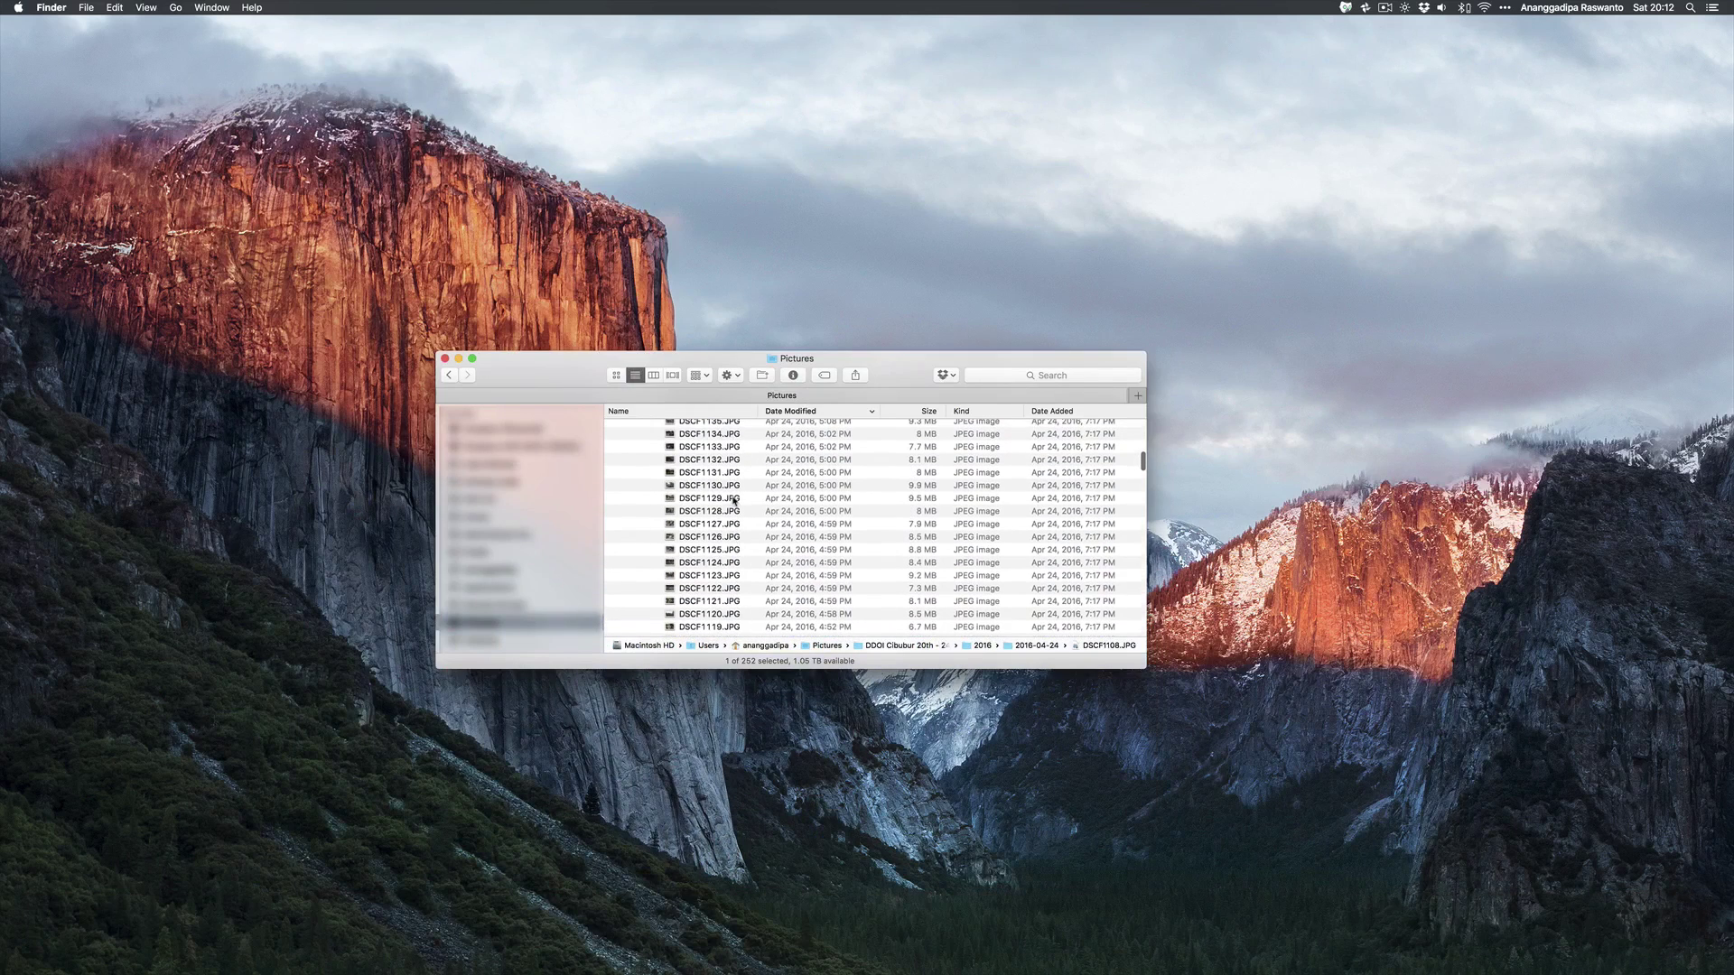
scroll(733, 502, up, 5)
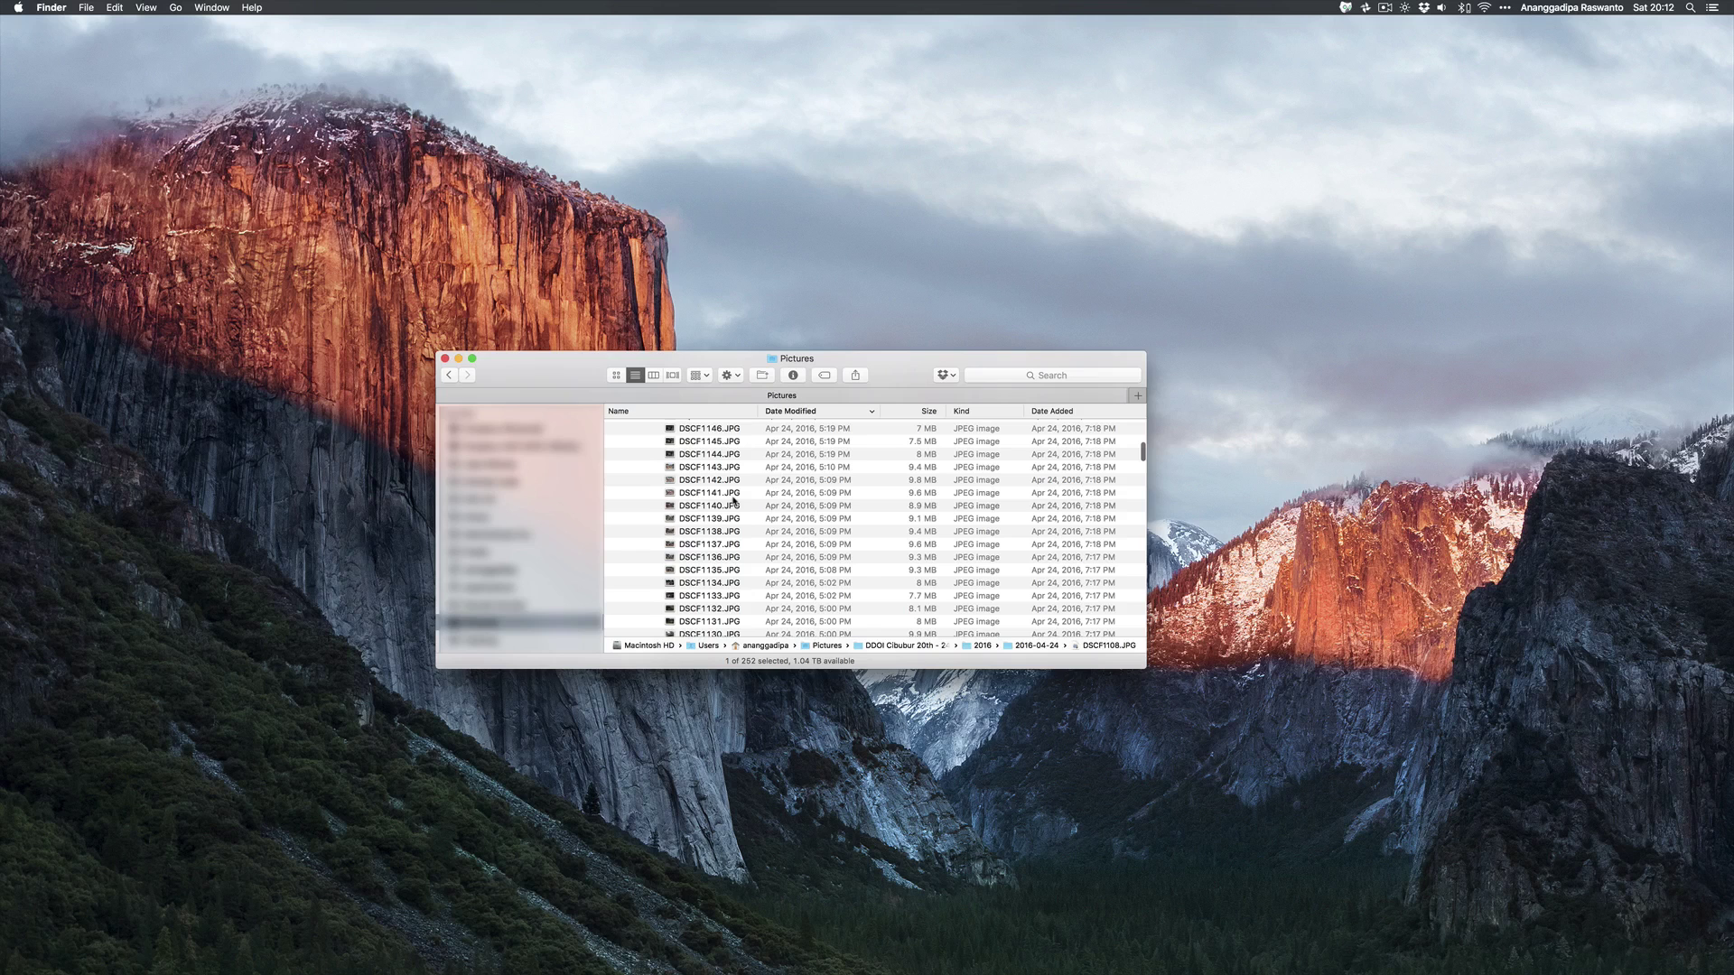
scroll(733, 502, up, 15)
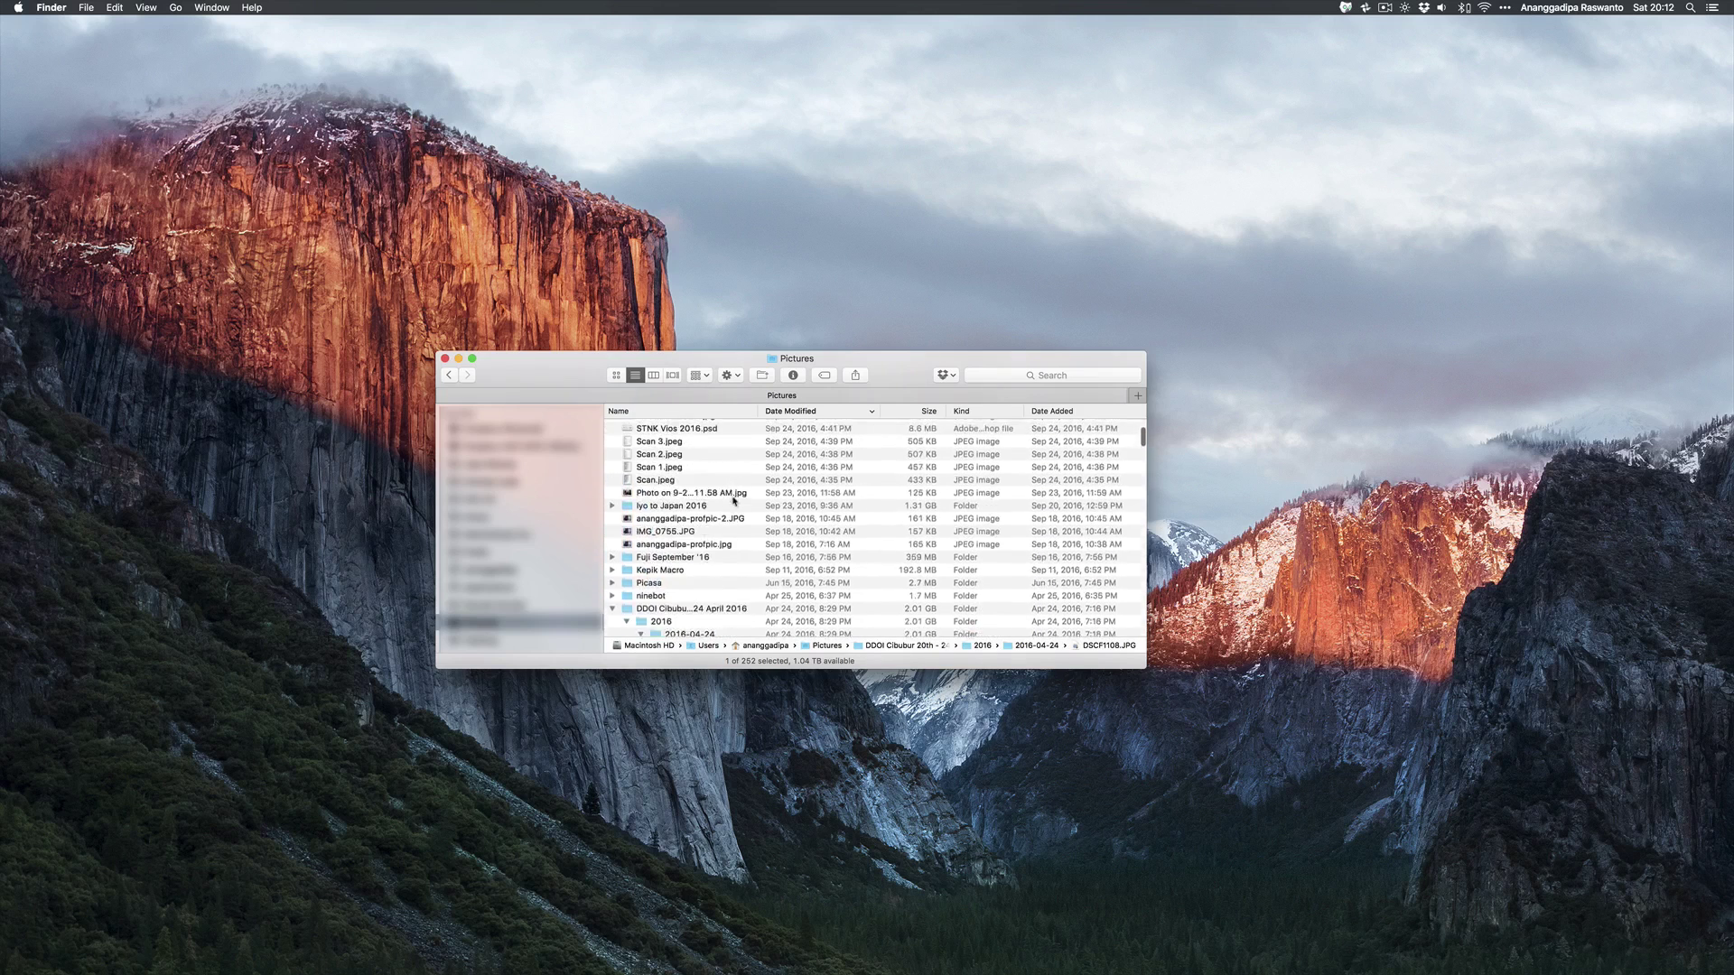
scroll(734, 502, down, 15)
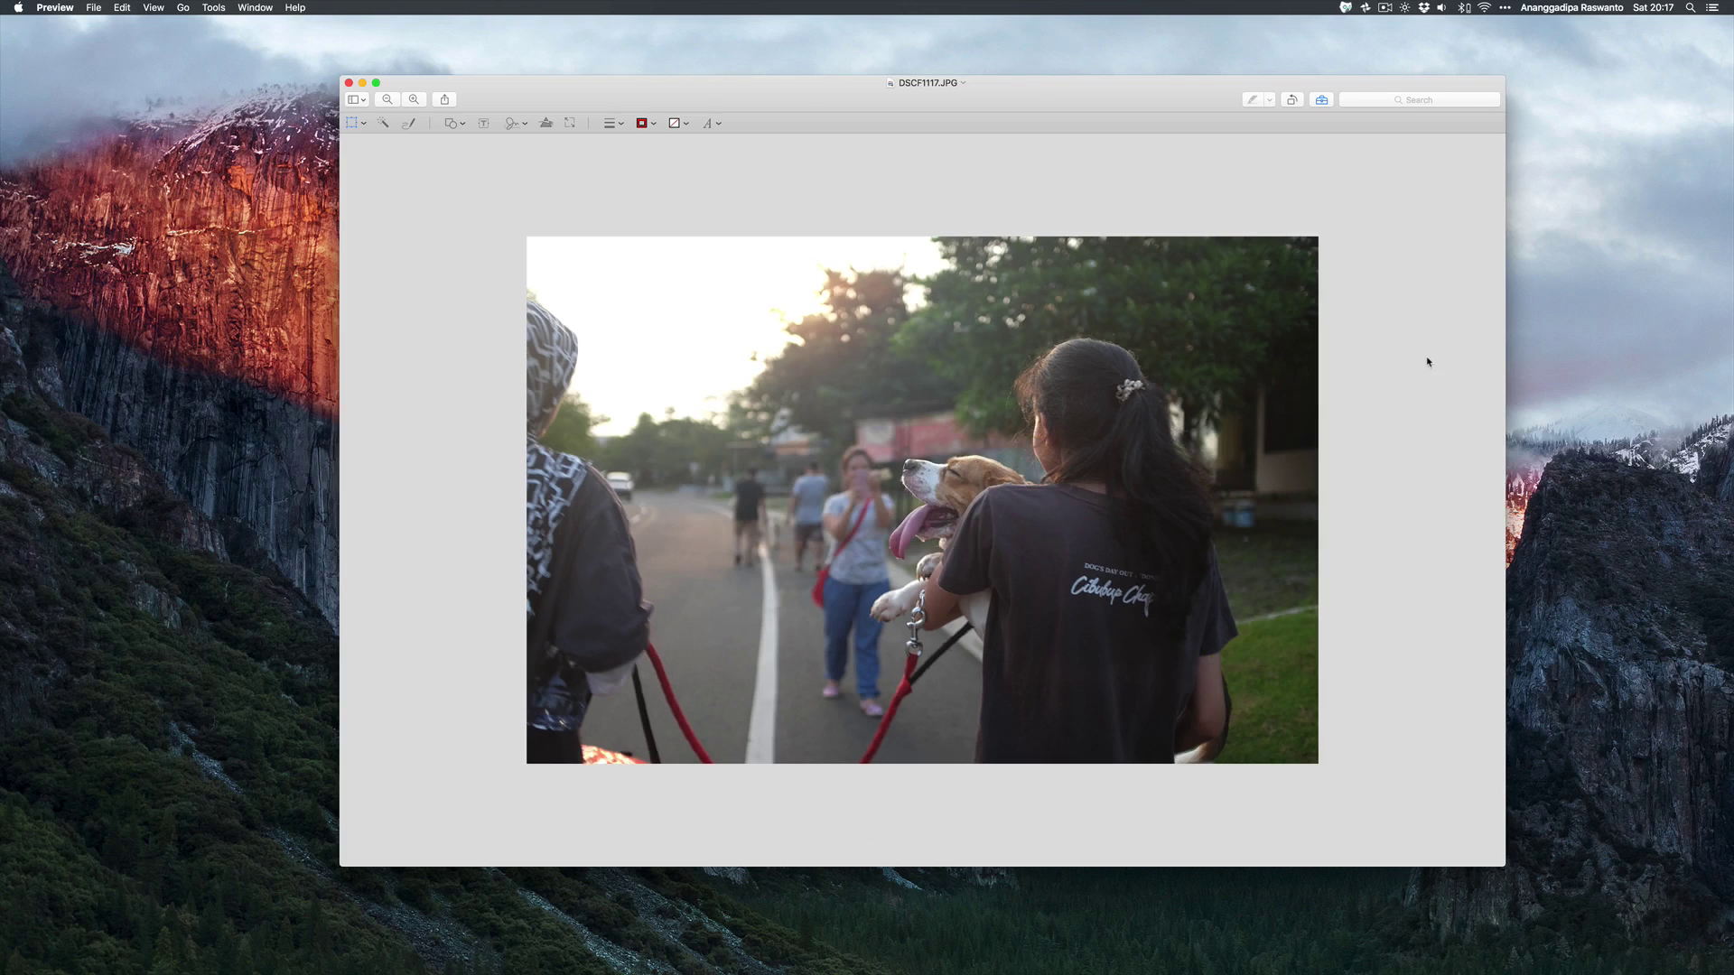
- Crop DSCF1117.JPG to a rectangular area around the woman holding the dog
drag(1267, 312, 770, 663)
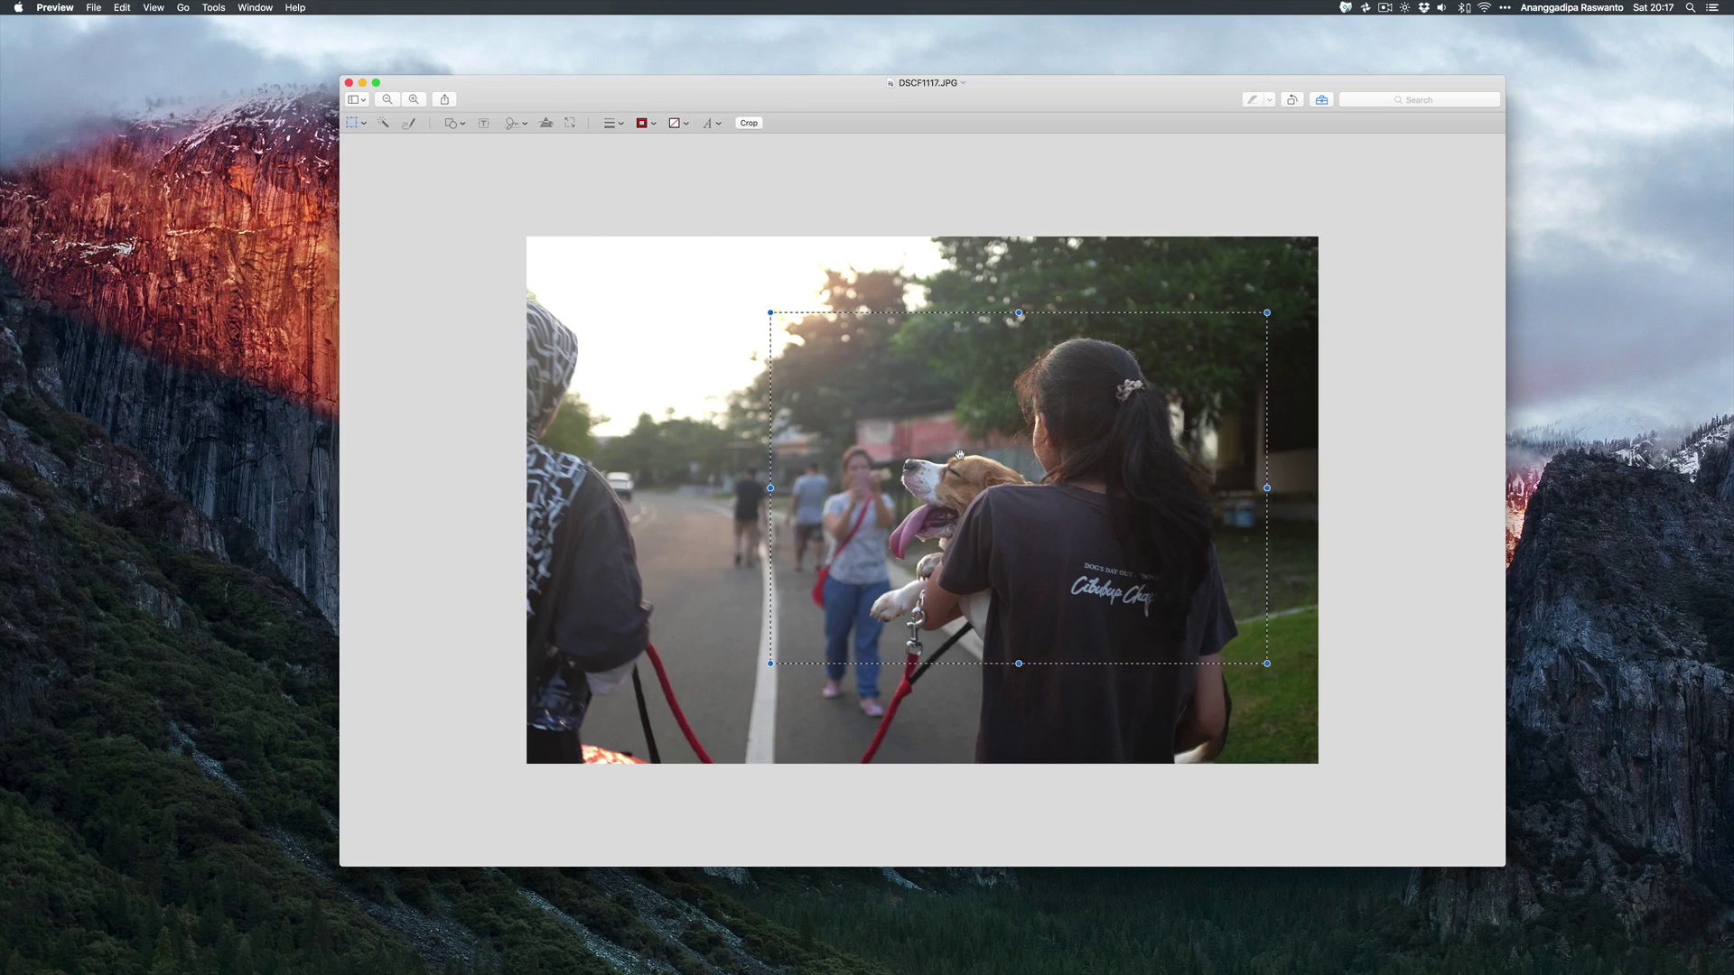
click(212, 8)
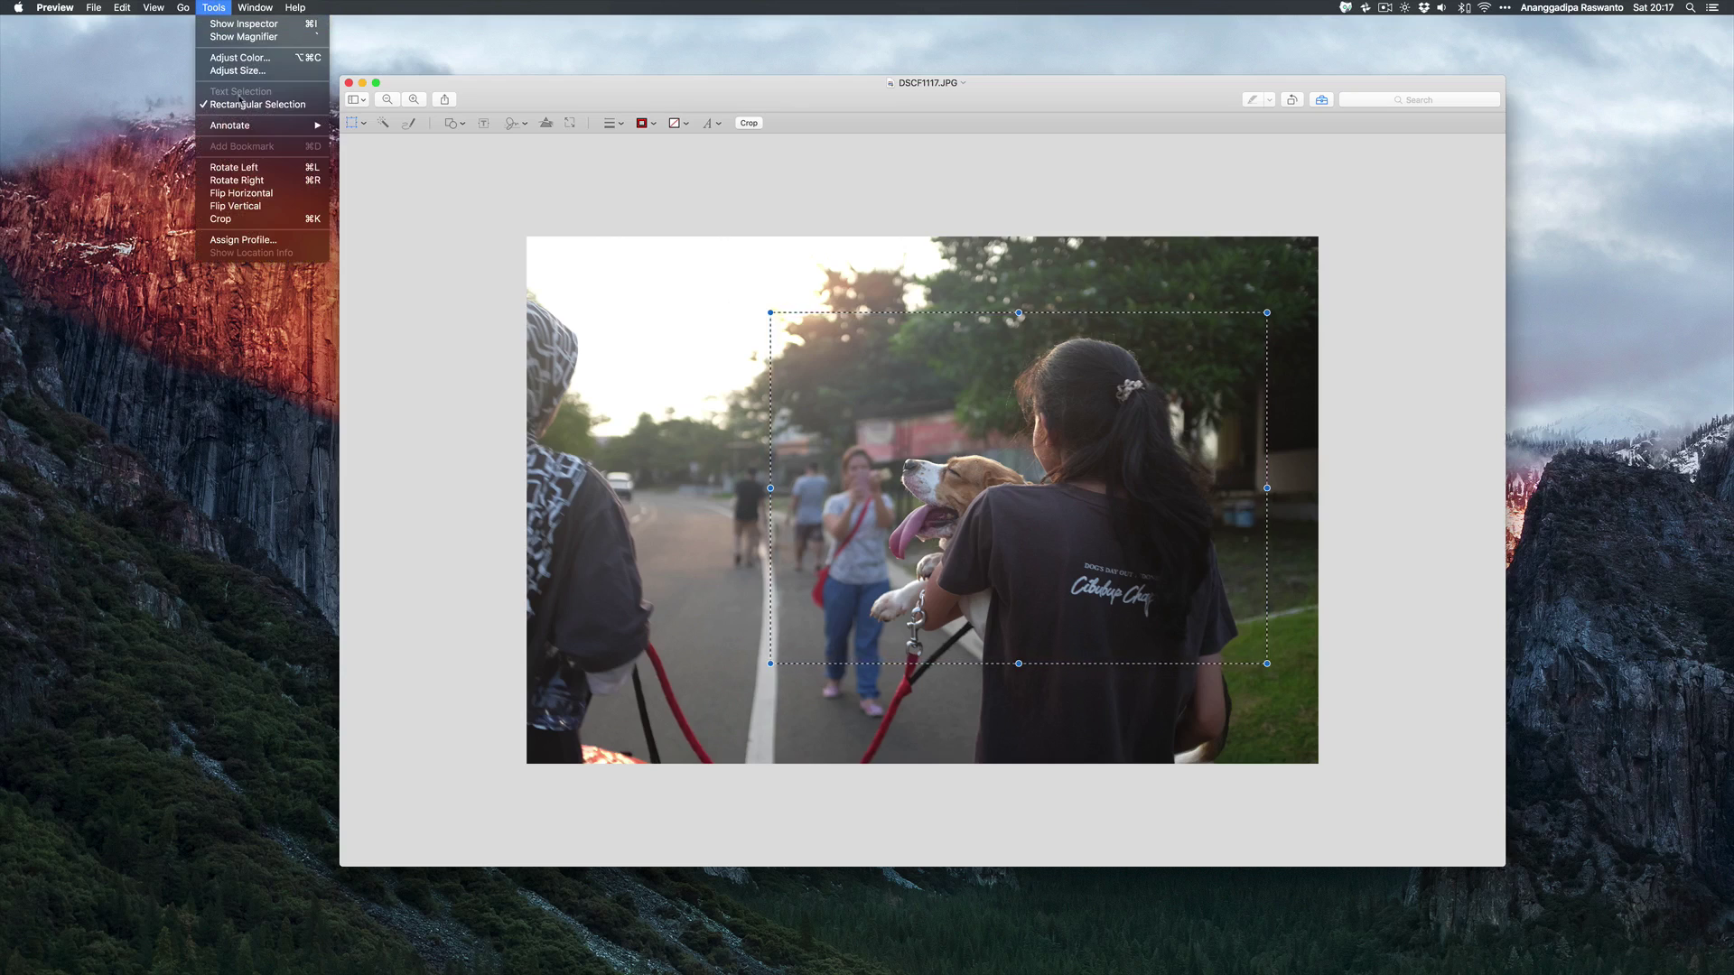
click(268, 224)
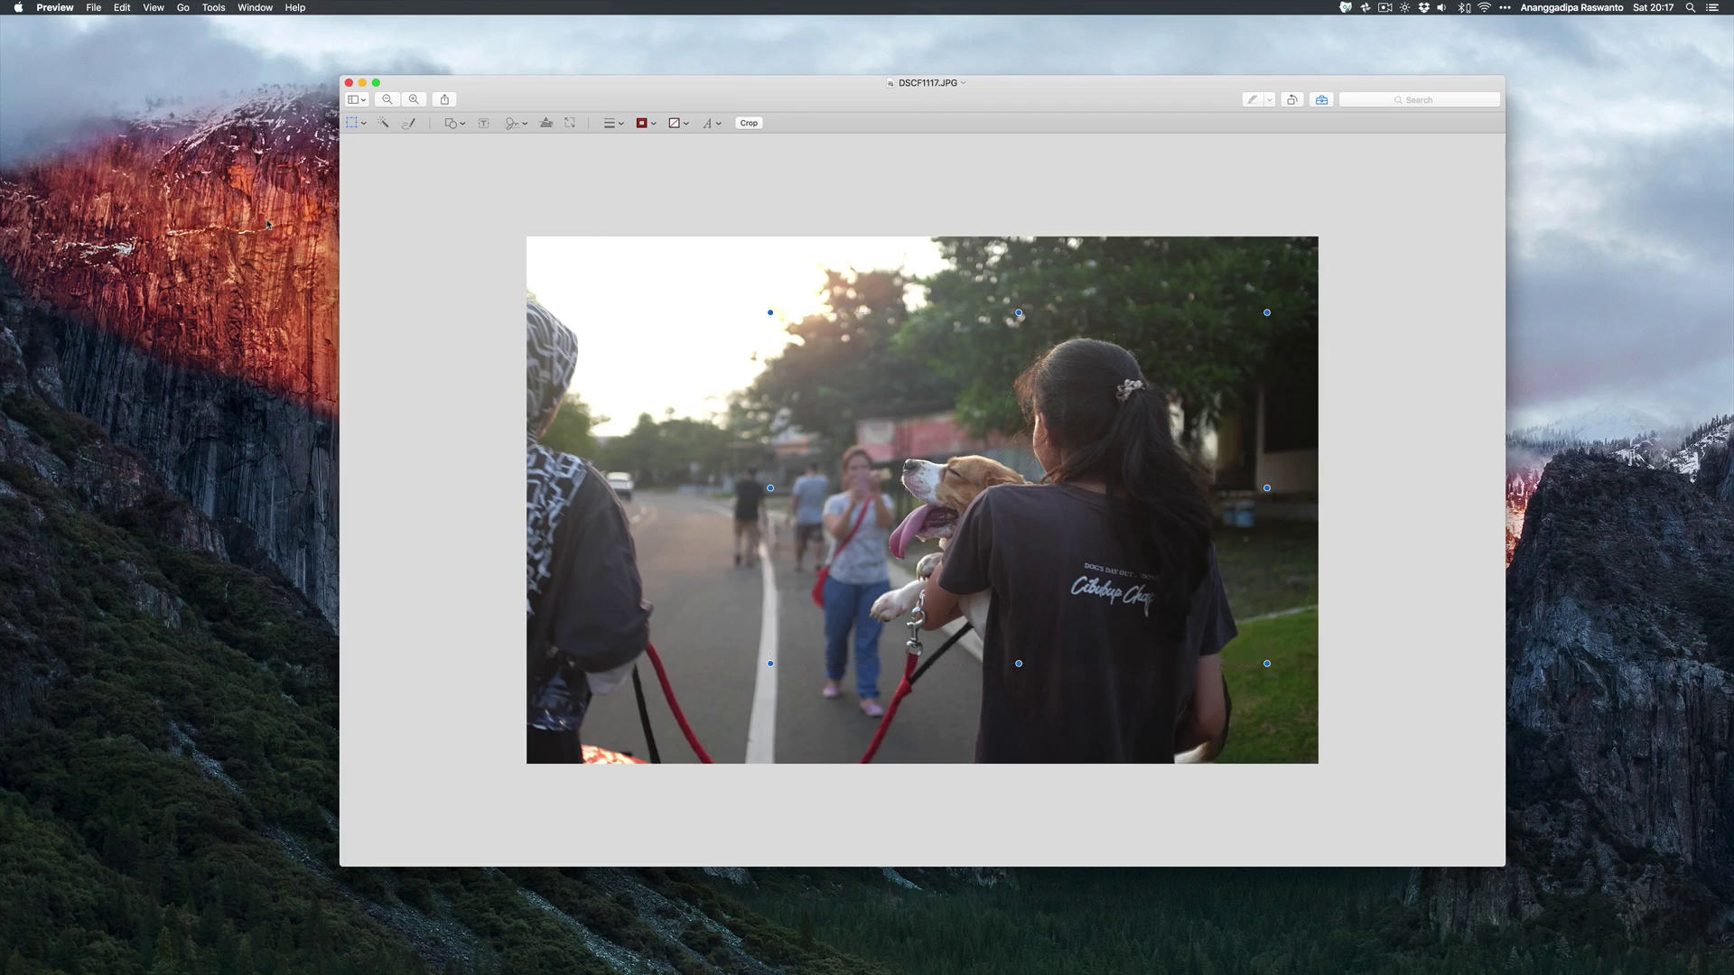
key(super)
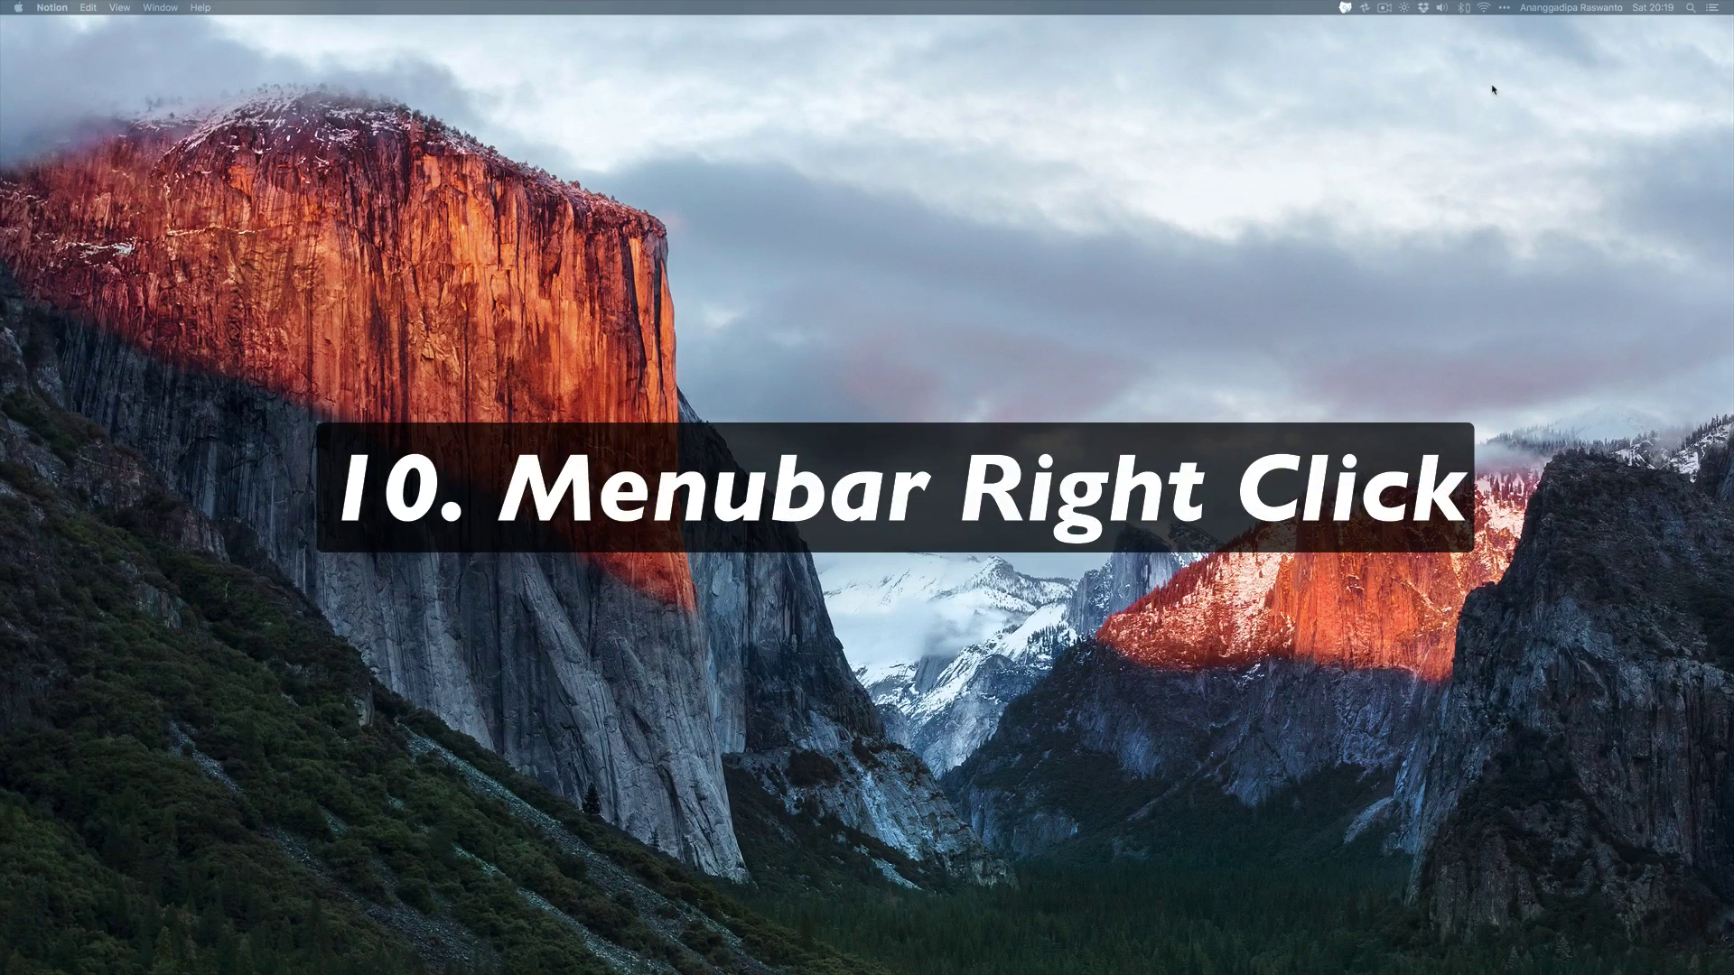
- Search Spotlight for "sound" and open the suggested result
key(super+space)
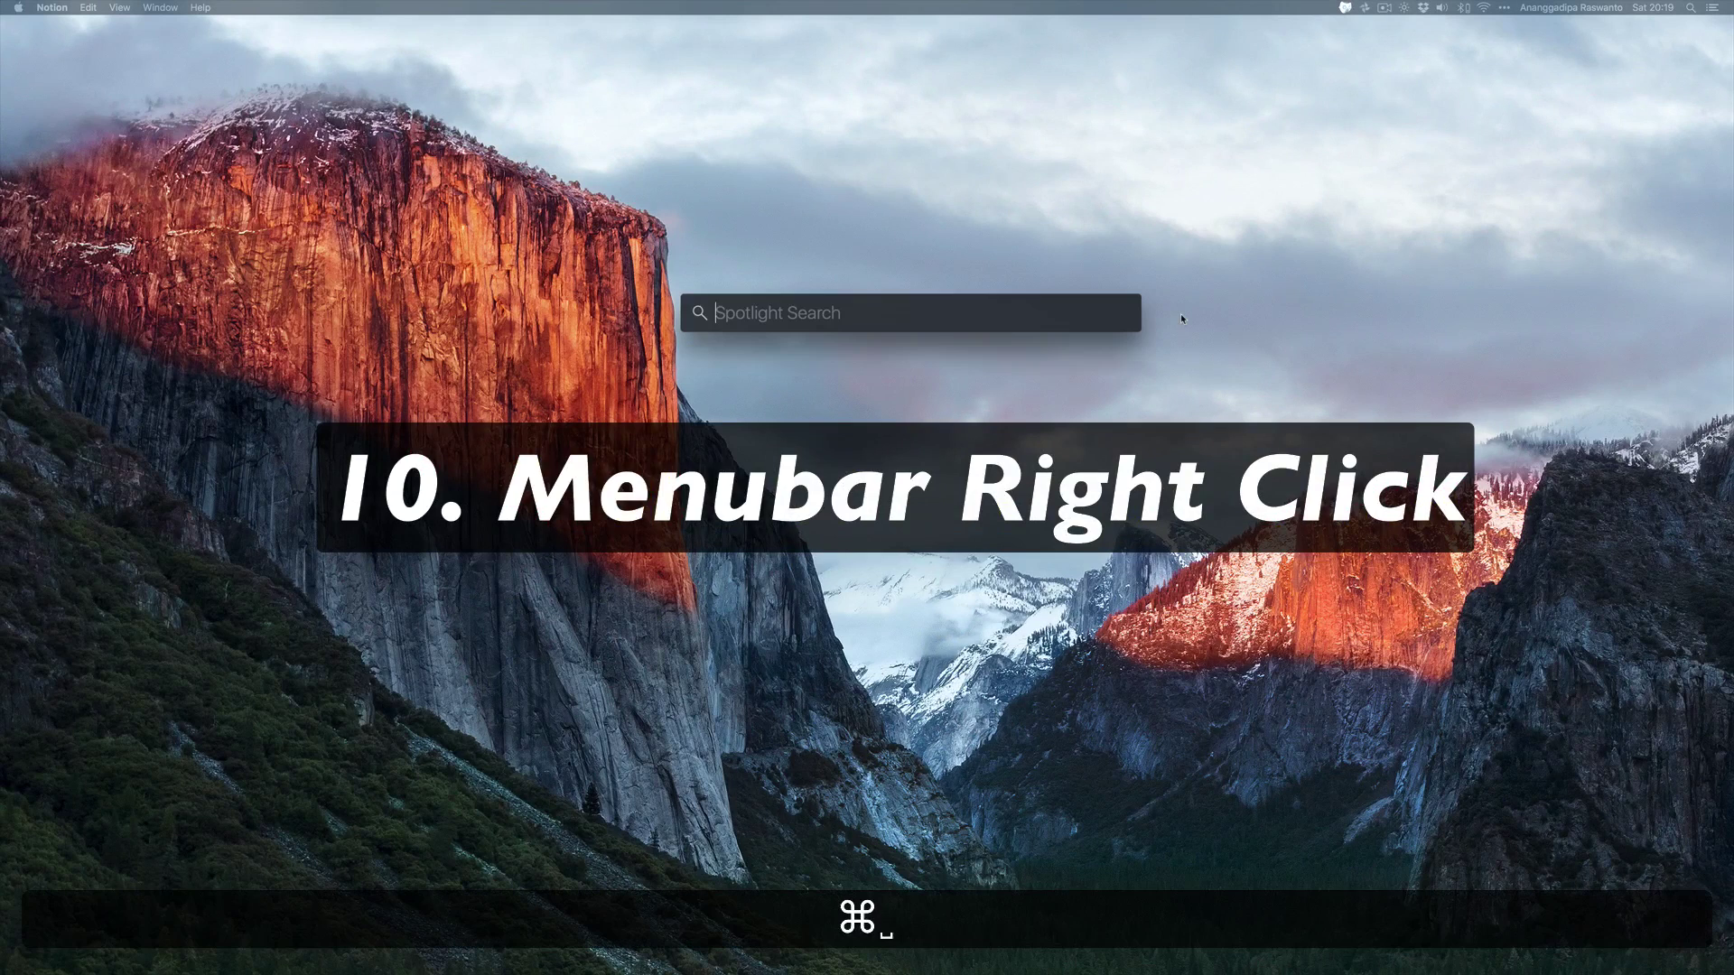
text(sou)
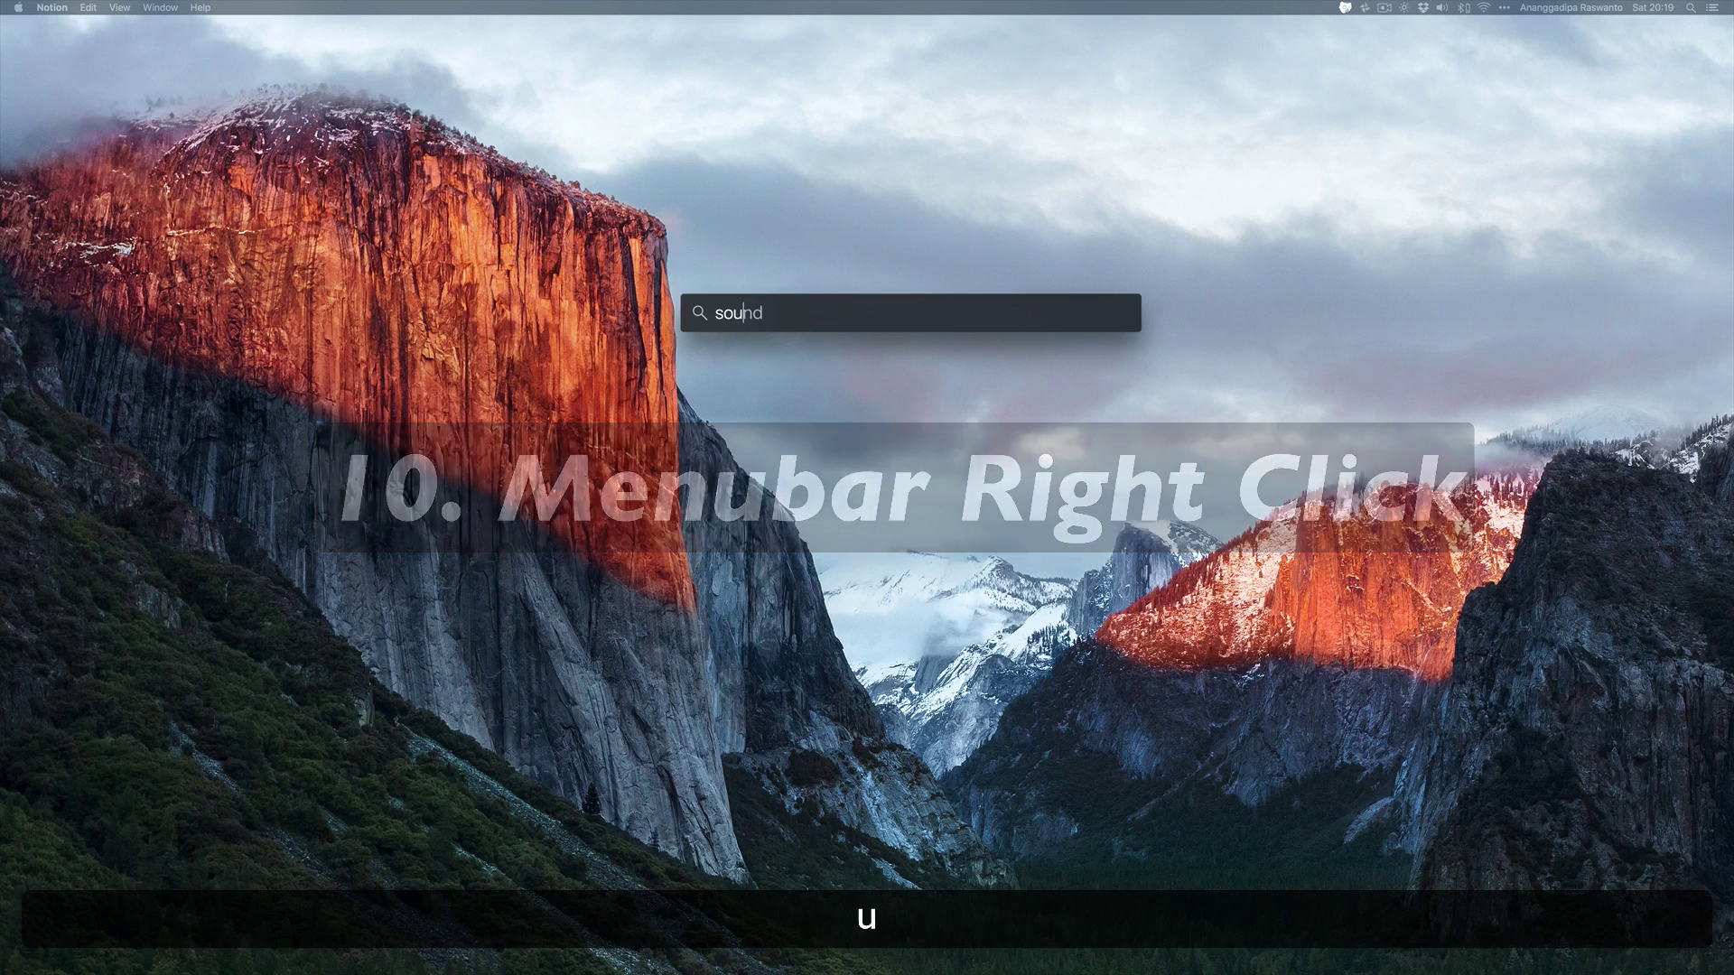
key(Return)
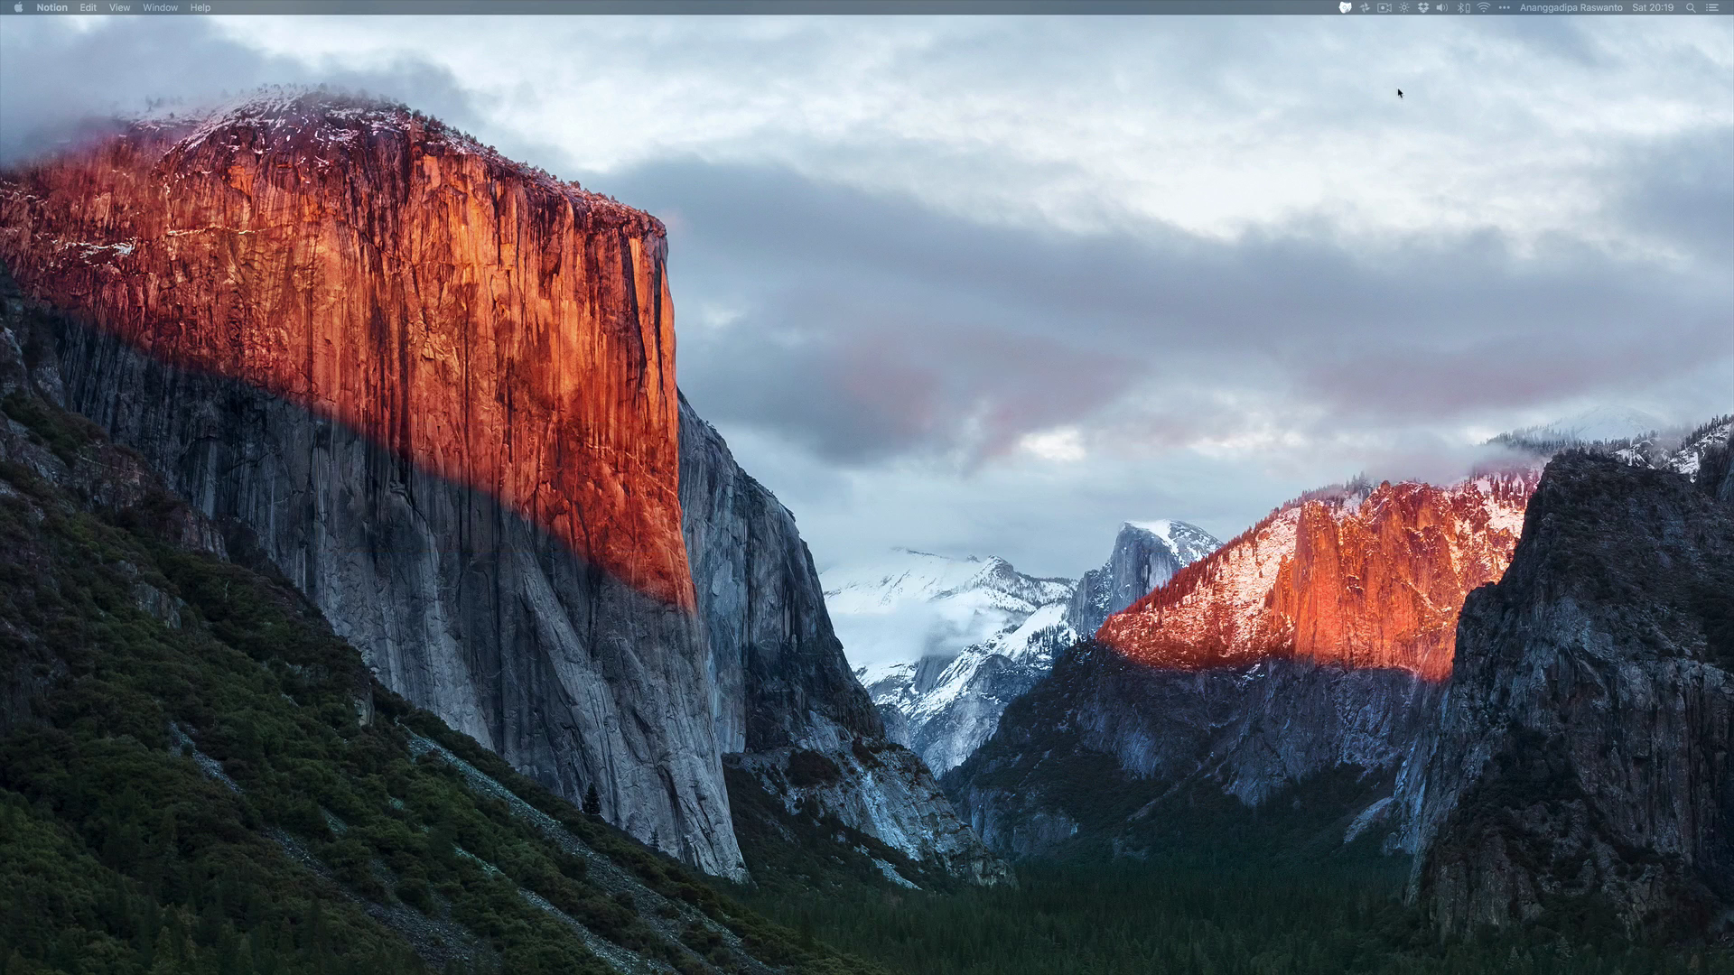
- Raise the sound volume from the menu bar and close the volume slider
click(1443, 9)
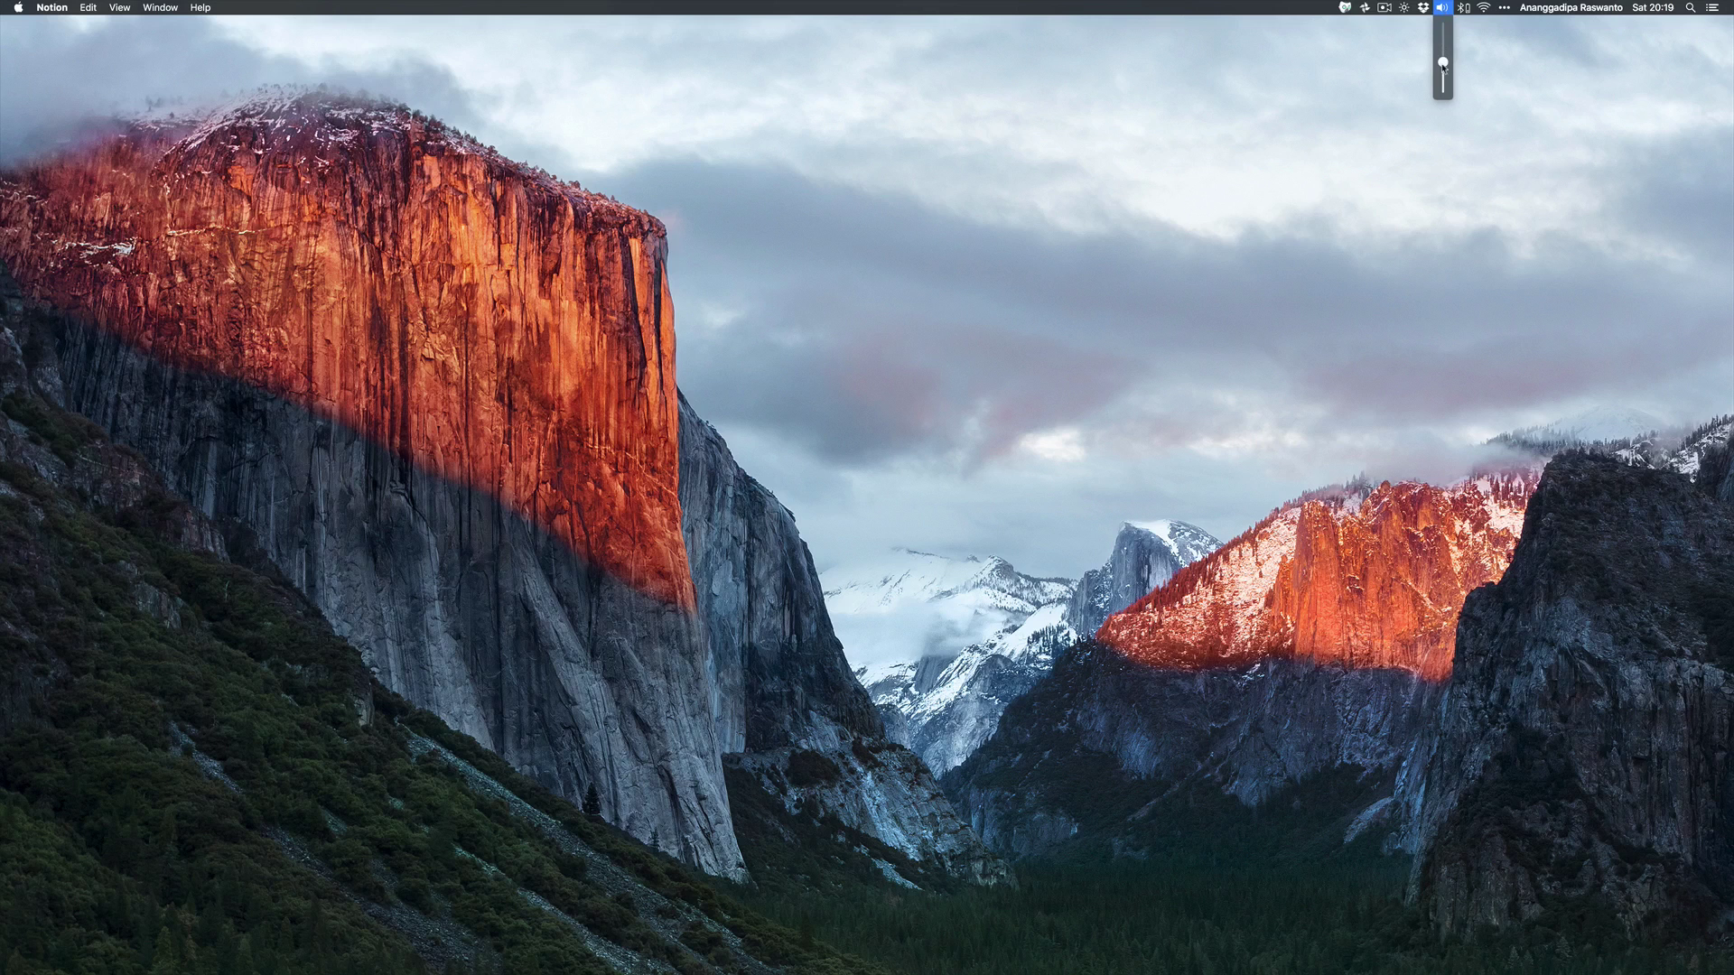
drag(1443, 63, 1443, 44)
click(1481, 55)
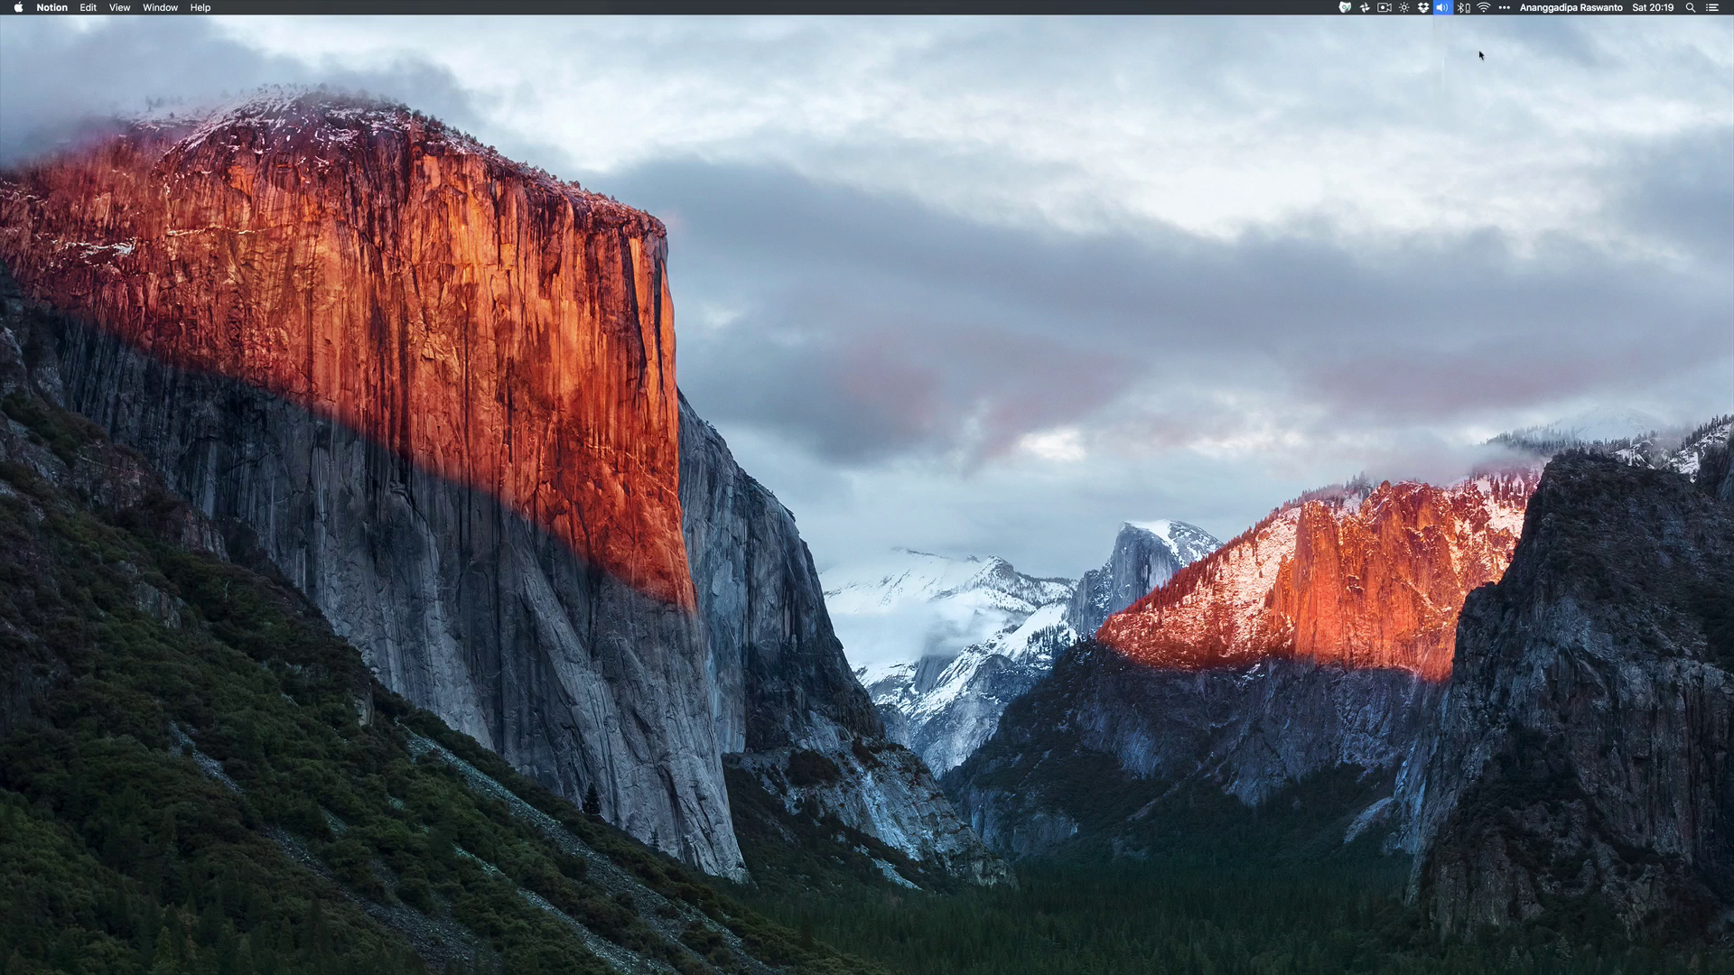
- Show the list of audio output and input devices from the menu bar and choose Internal Speakers as output
click(1443, 11)
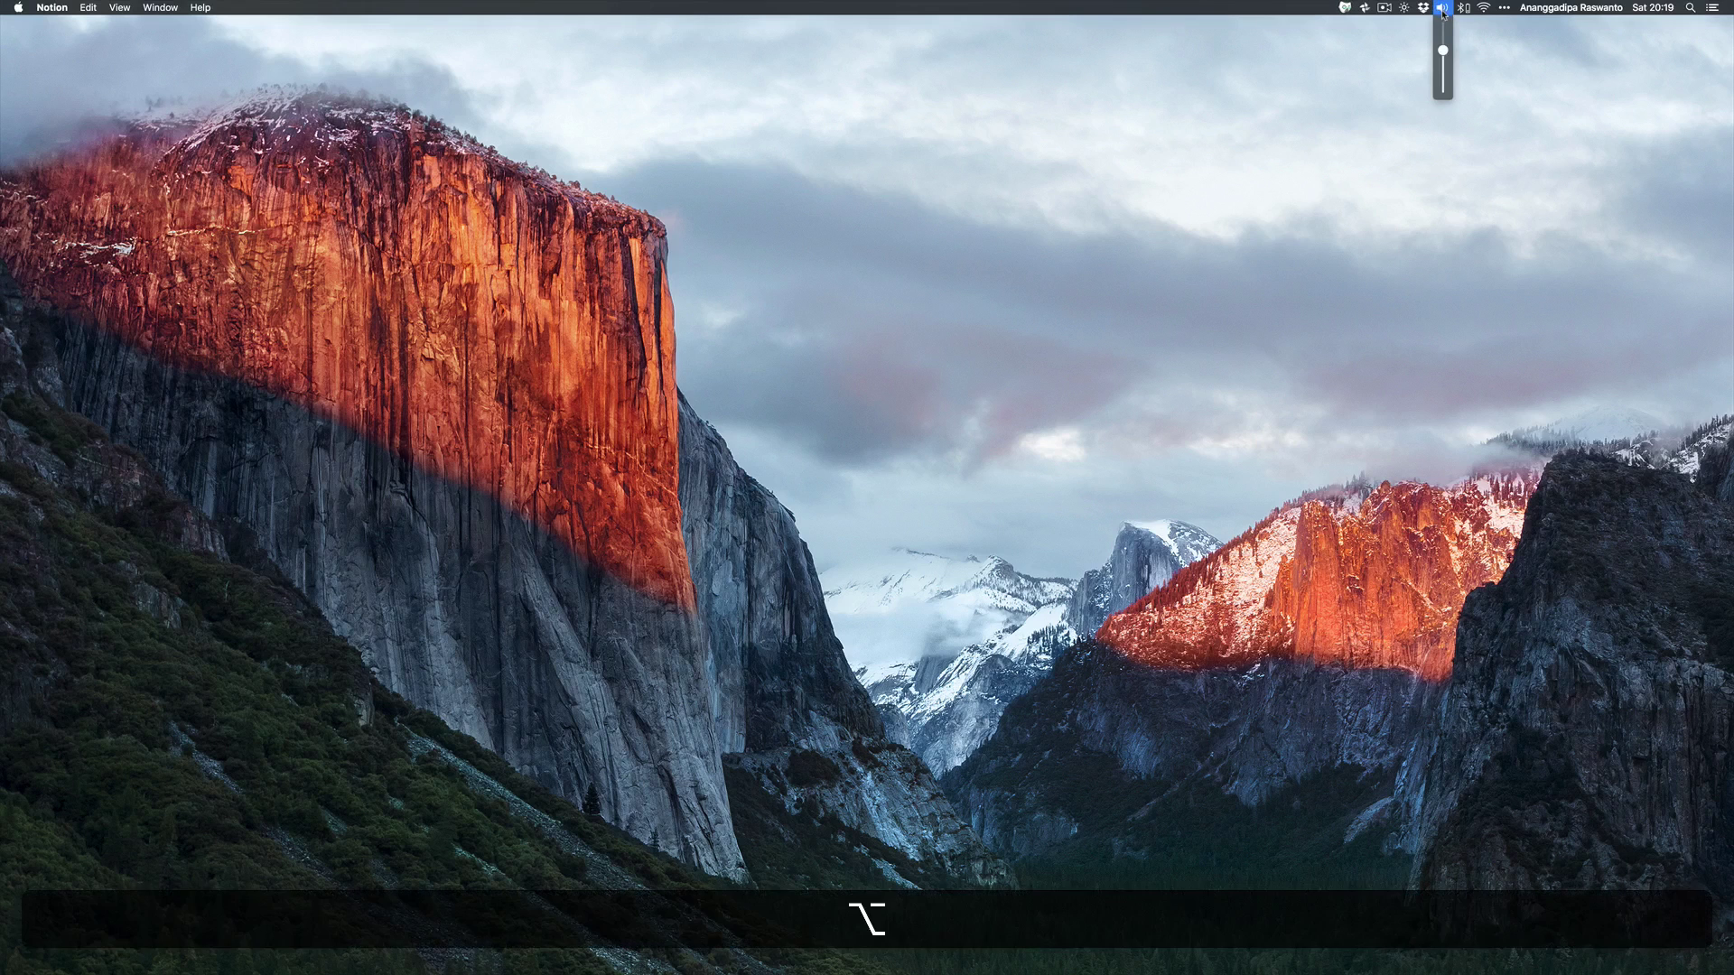
alt+click(1443, 11)
alt+click(1443, 11)
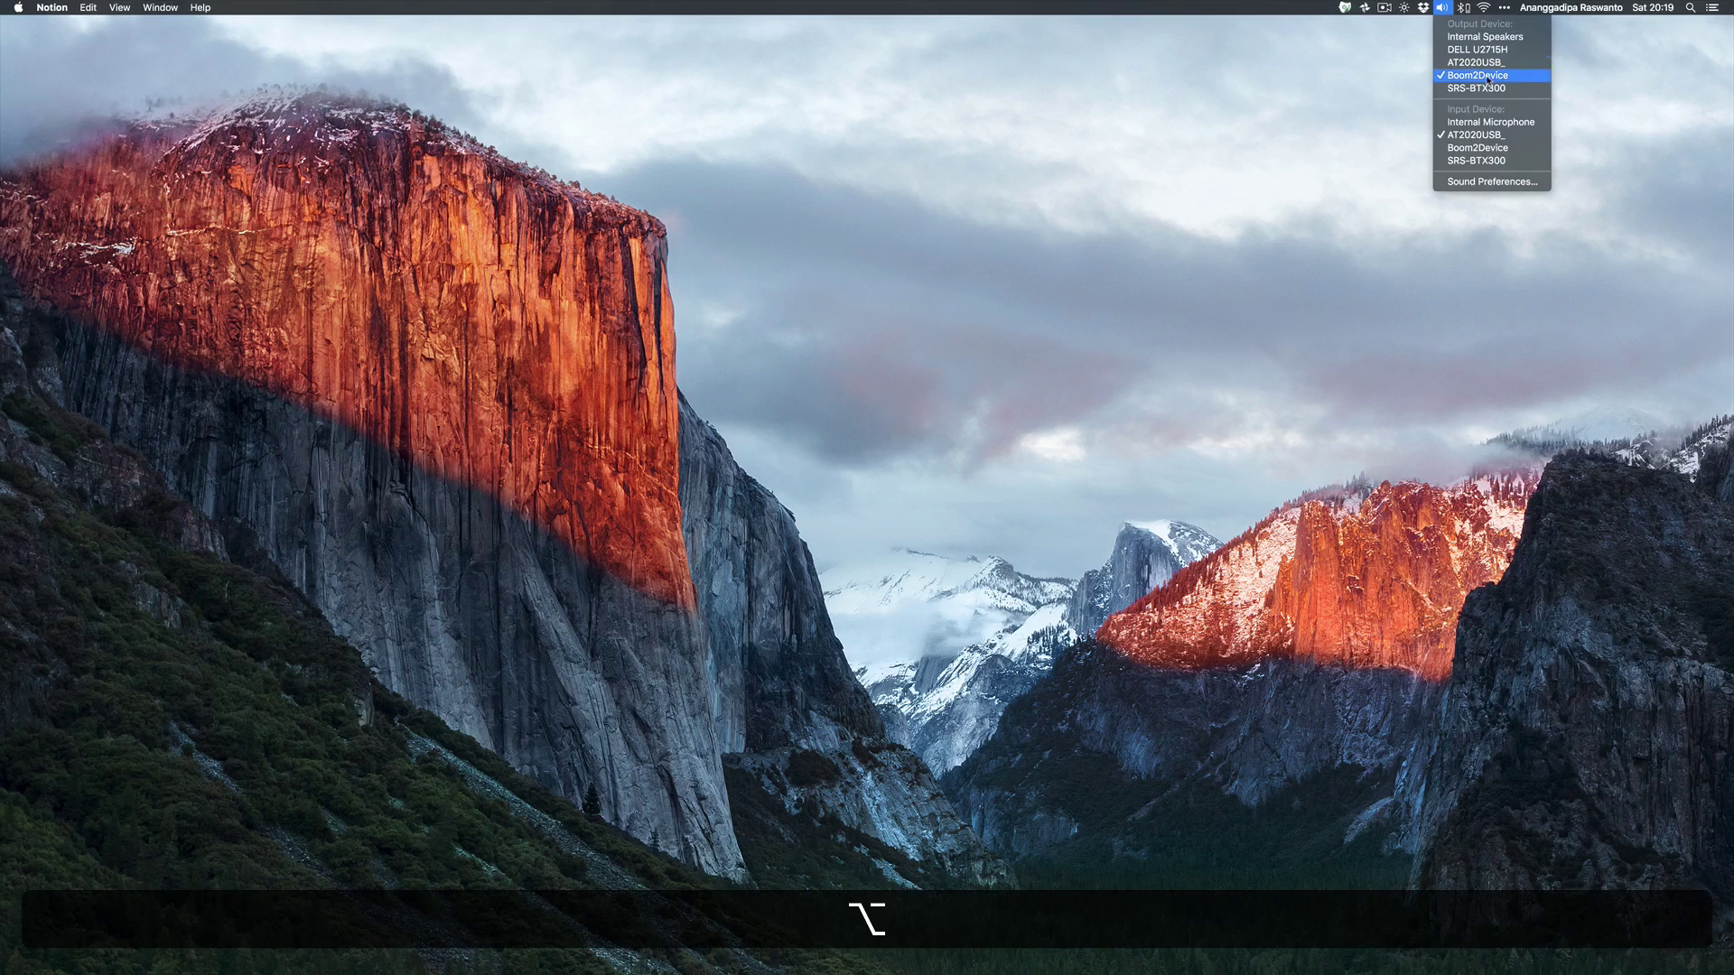
click(1483, 38)
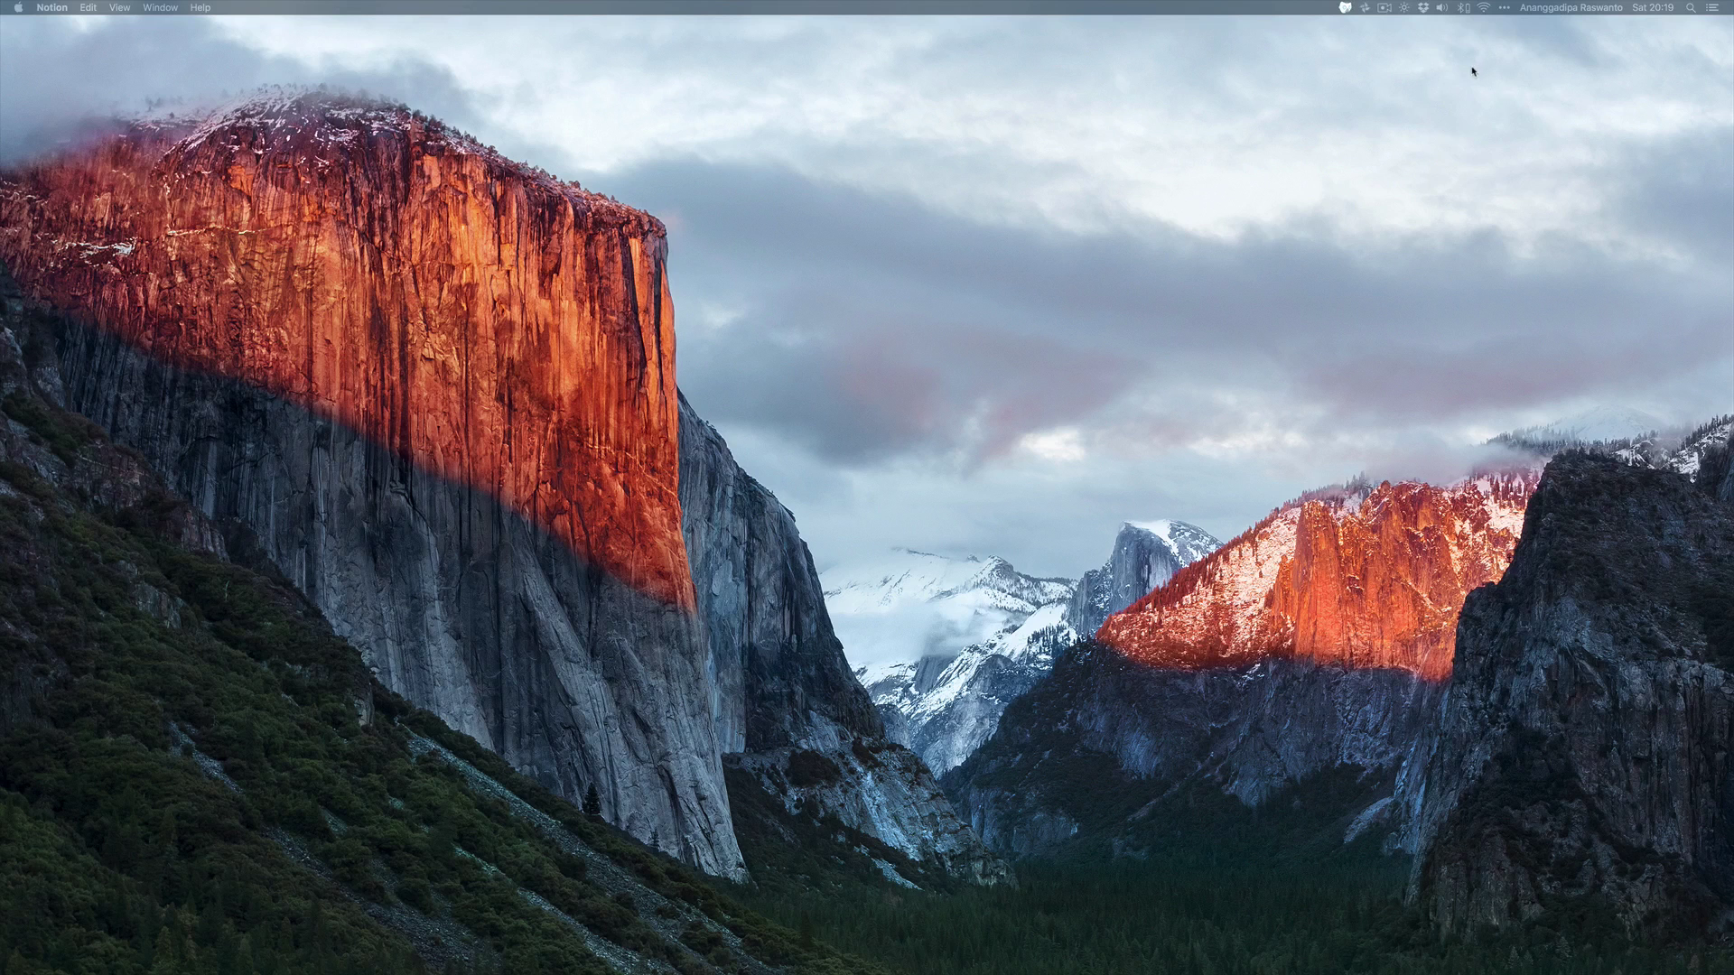
- Show the extended Wi-Fi details from the menu bar
key(alt)
alt+click(1483, 8)
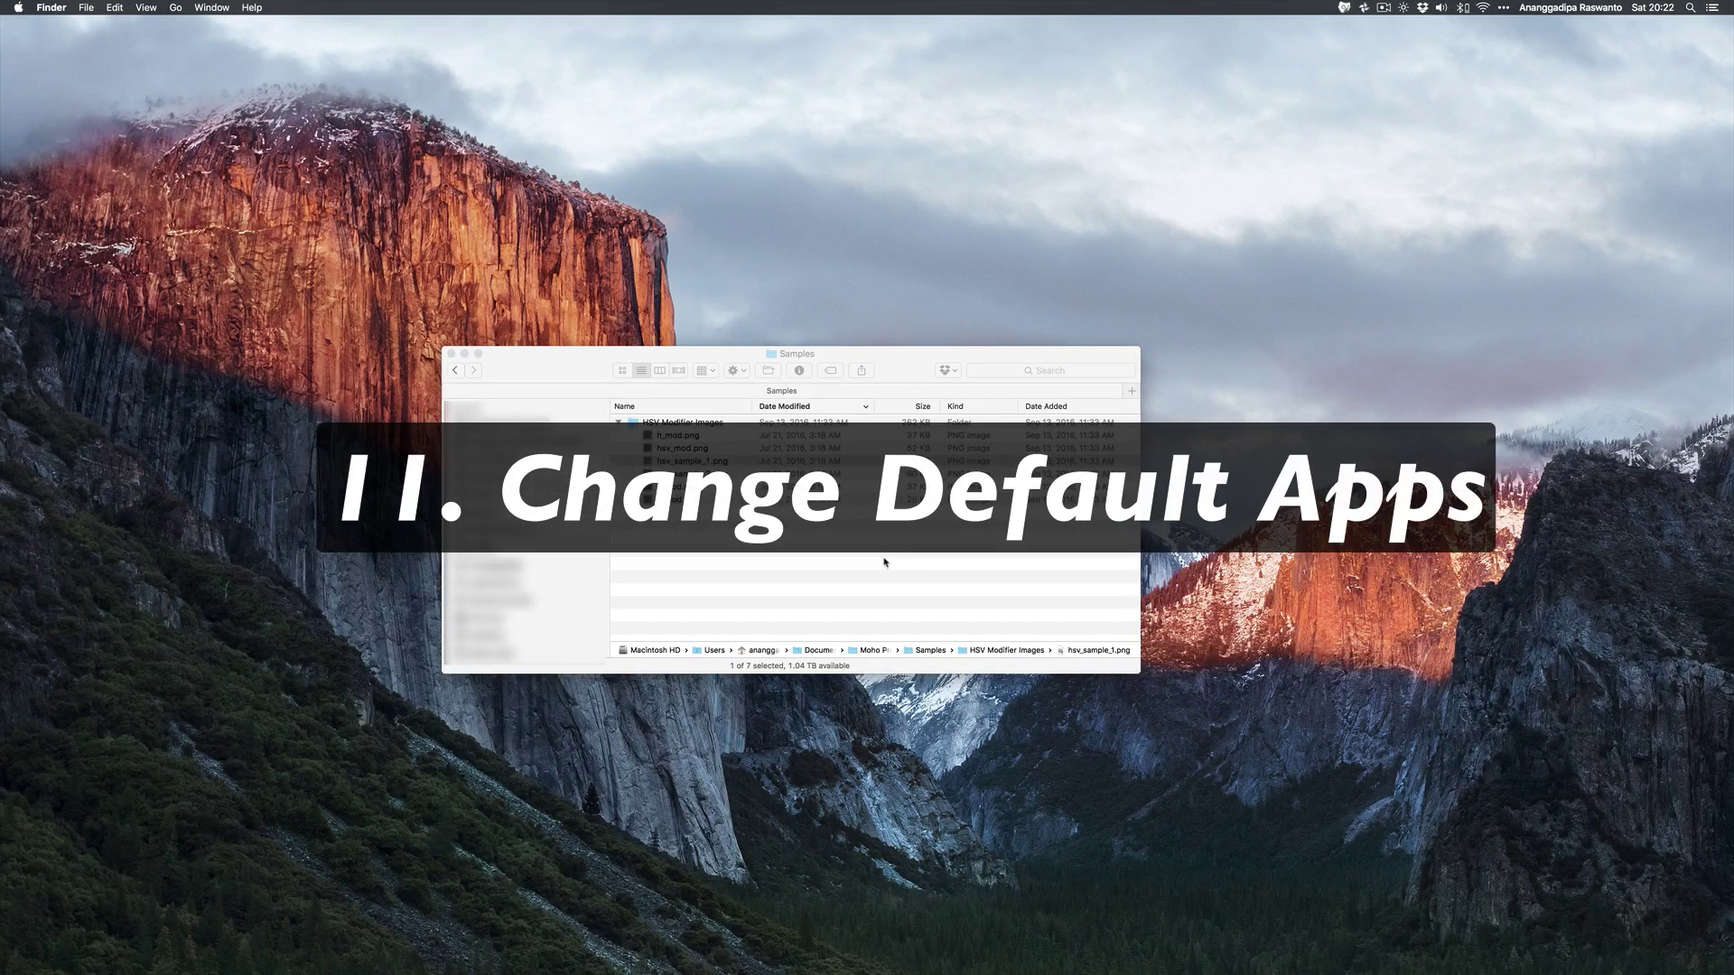
- Select hsv_sample_1.png in the Samples folder, look at its Open With choices, and dismiss them
click(713, 447)
click(716, 460)
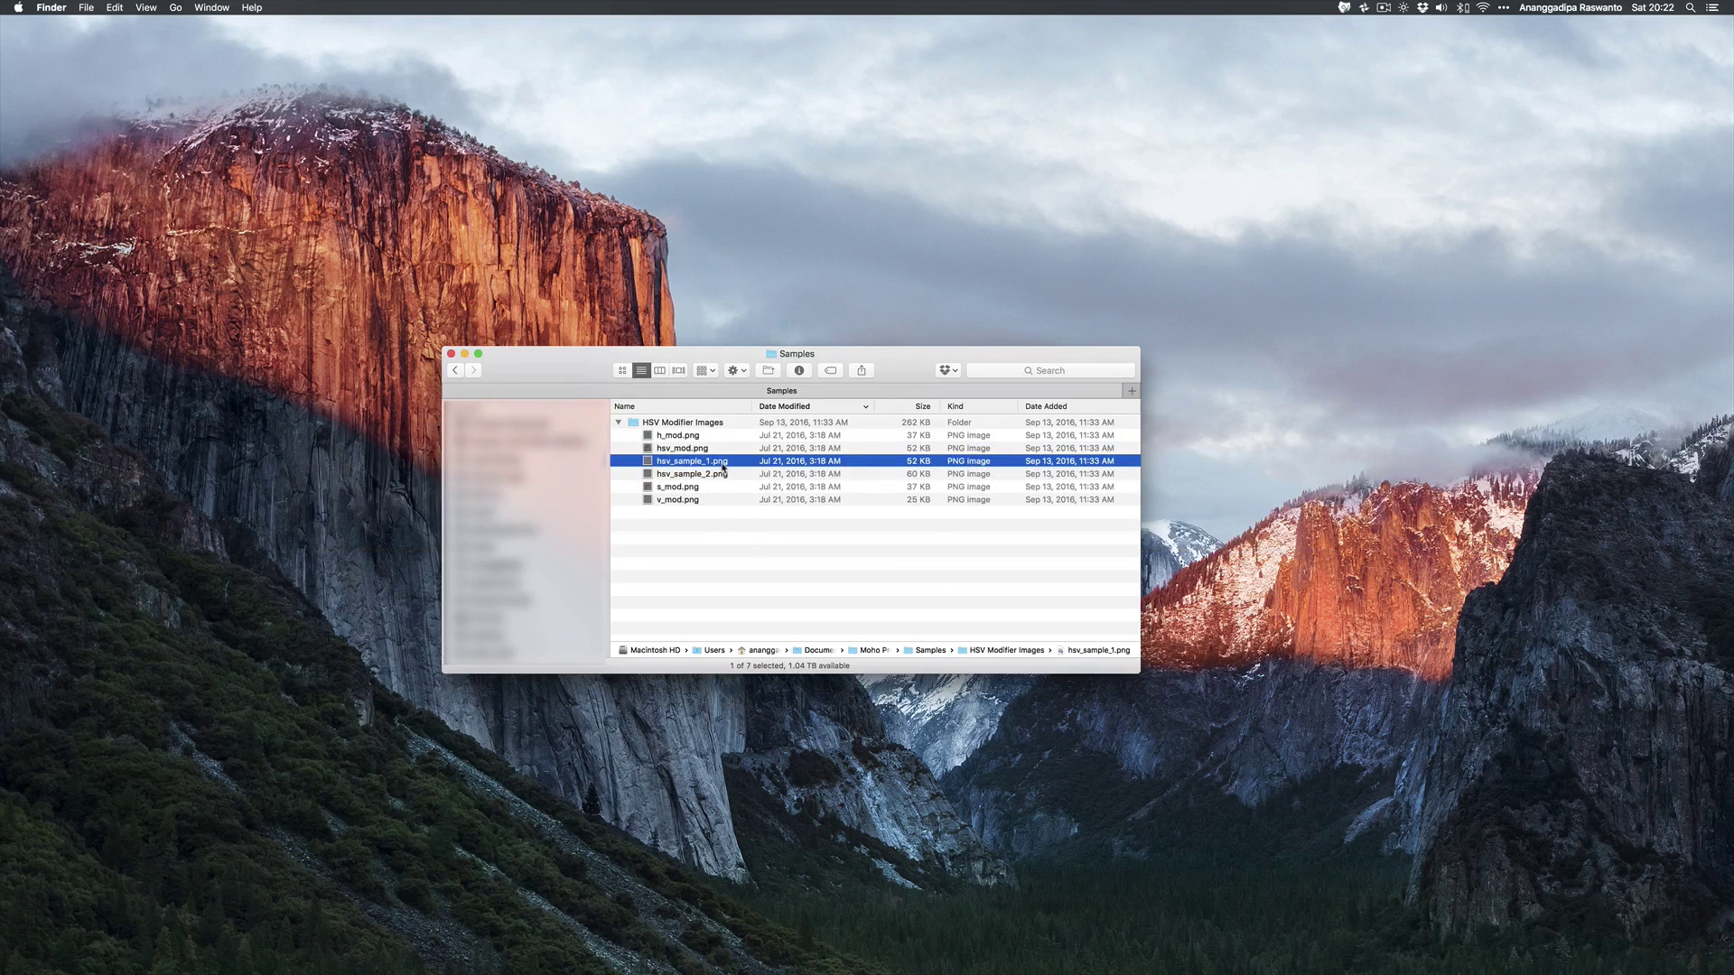
right_click(723, 468)
mouse_move(889, 483)
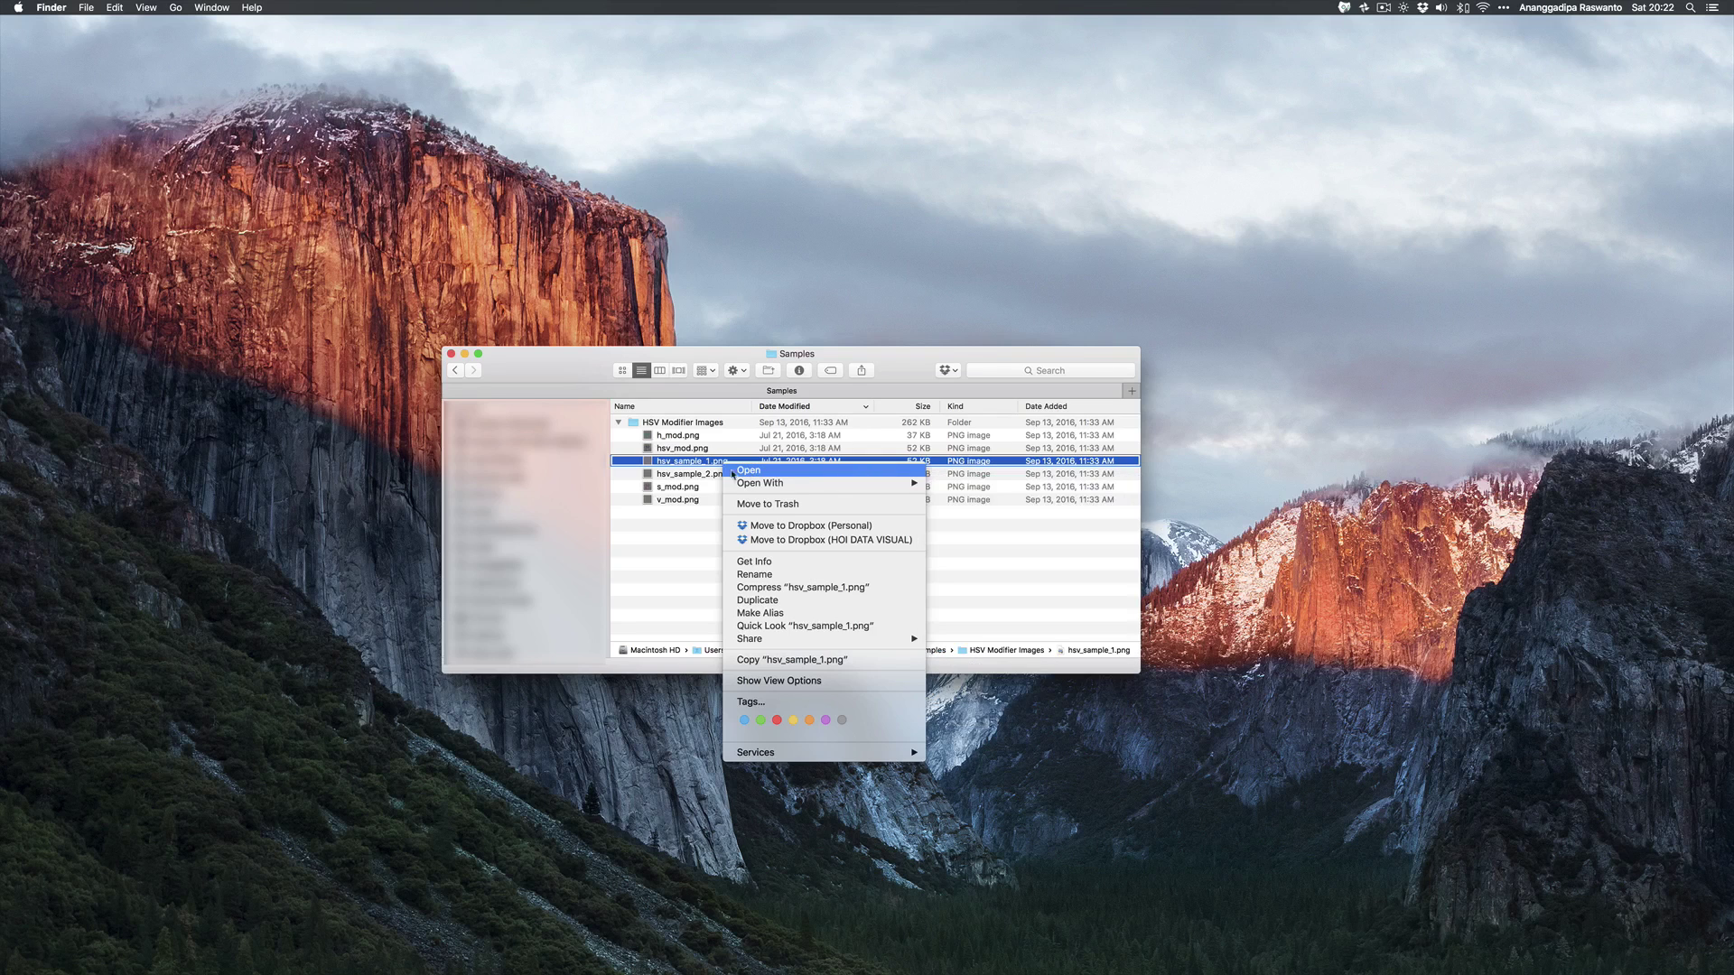
click(898, 380)
- Get info on hsv_sample_1.png, move the info window over the Samples window, and open its default application choices
right_click(697, 468)
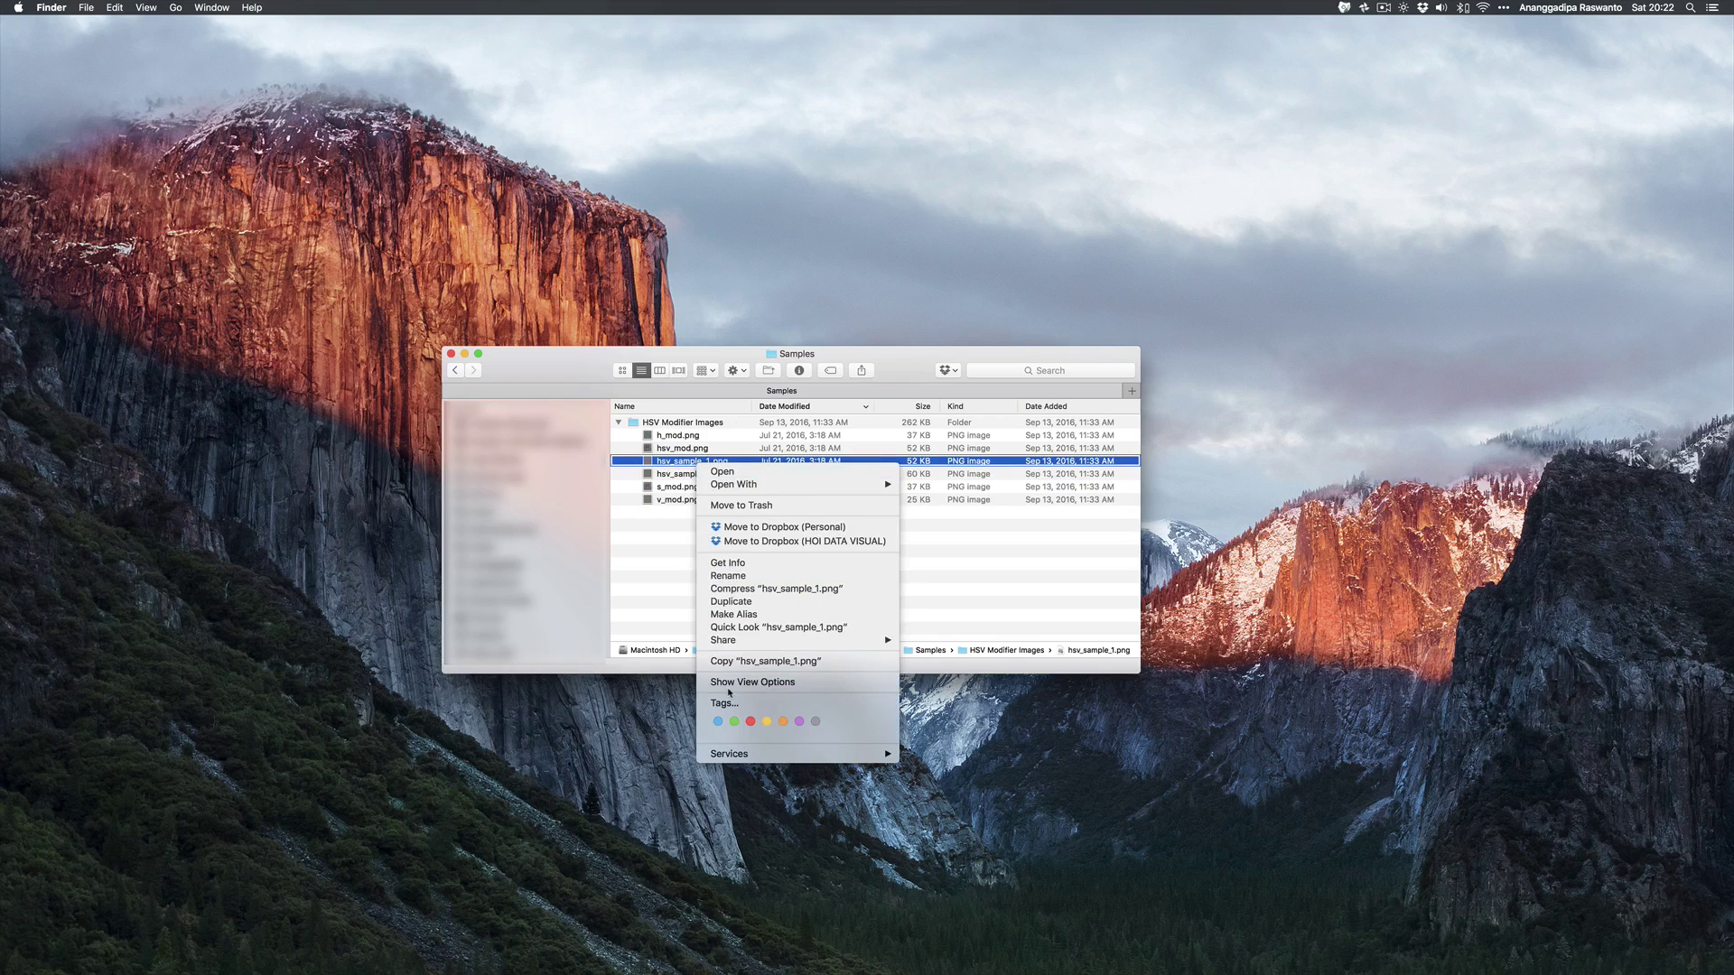
click(763, 563)
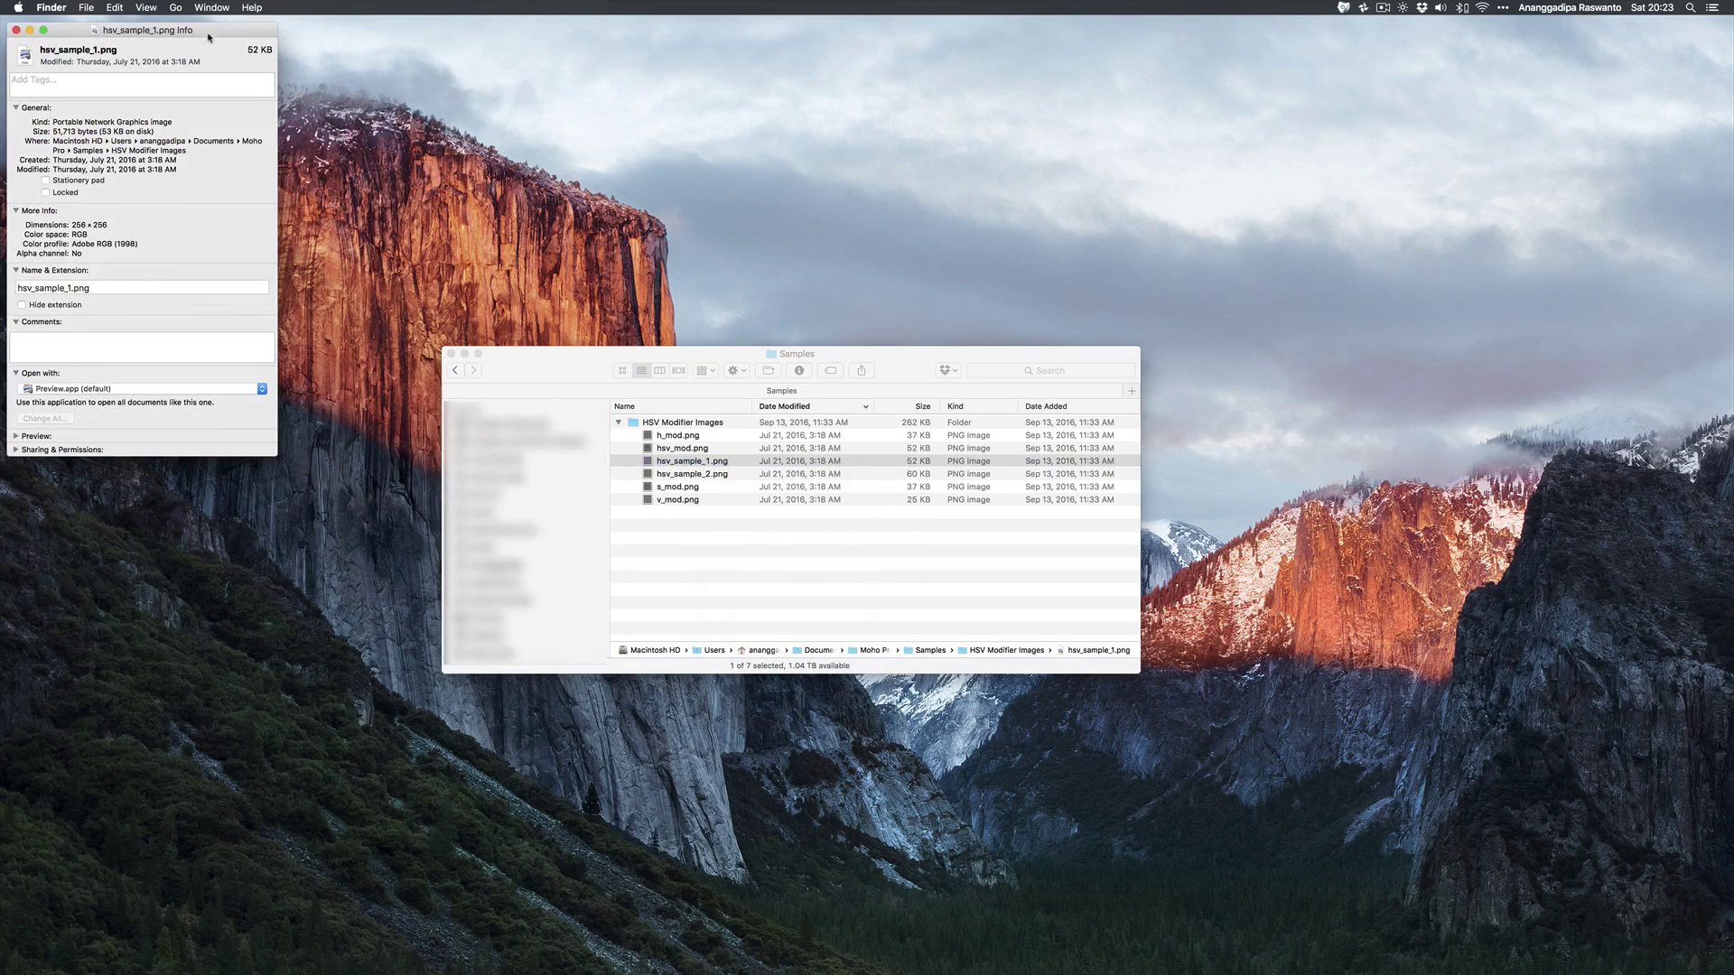
drag(209, 30, 937, 301)
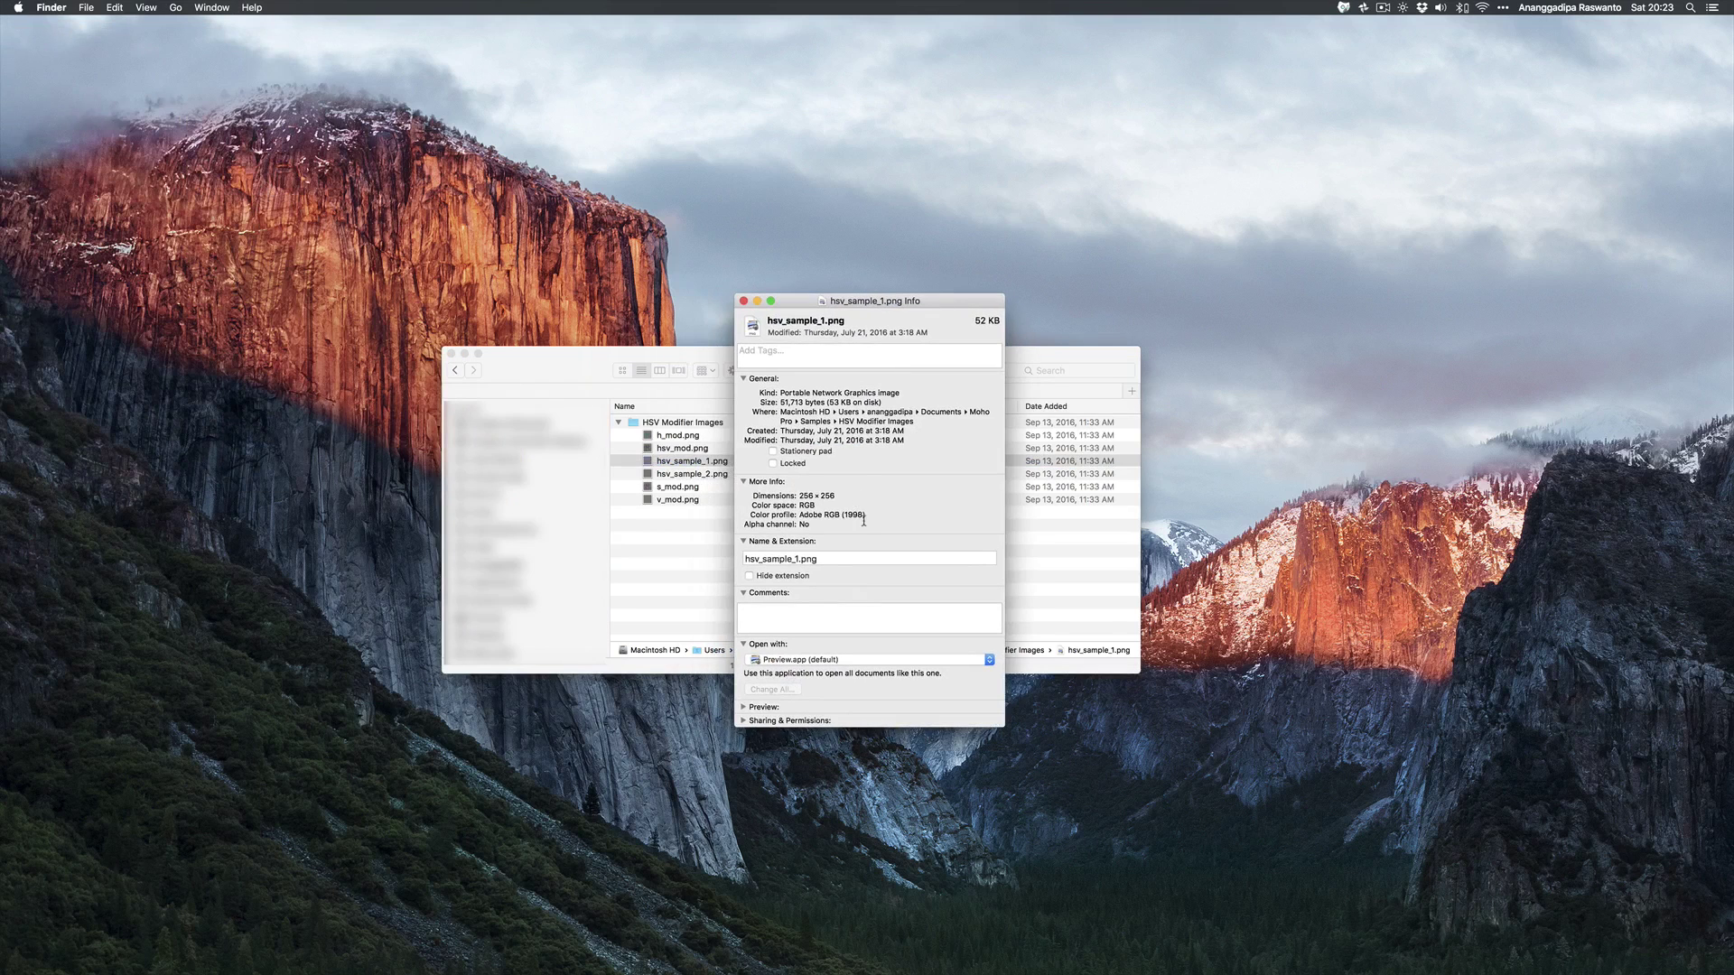
click(824, 659)
click(847, 711)
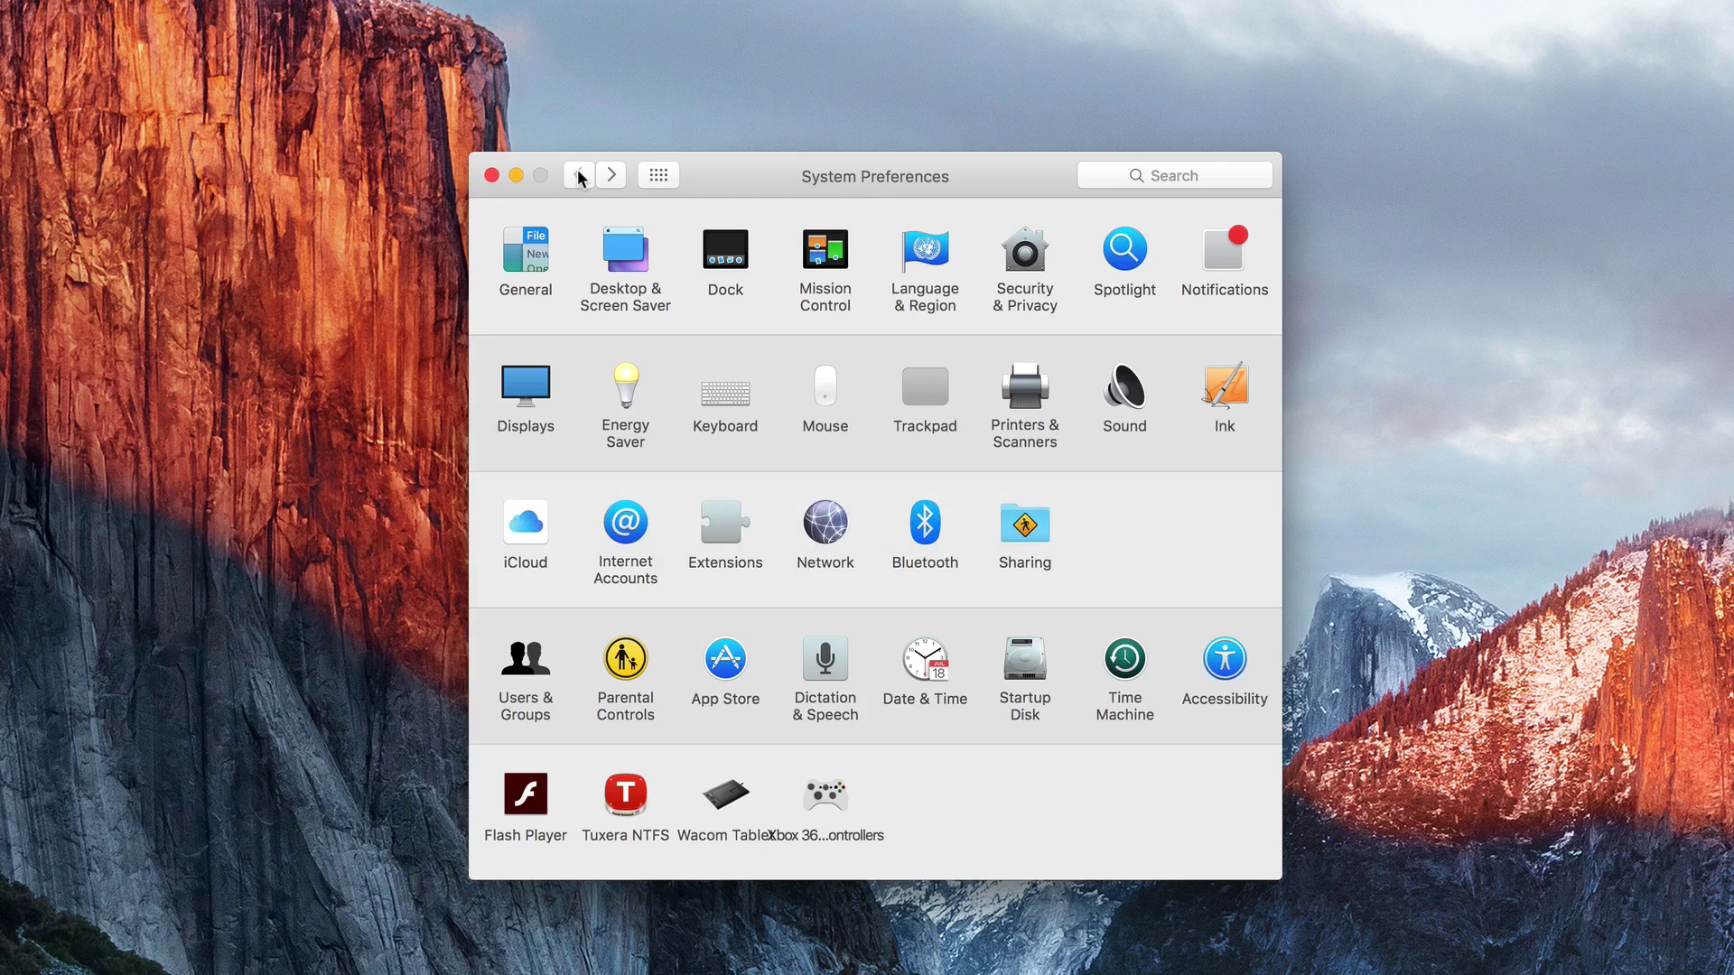
- Open the Login Items of the current account in Users & Groups and look through the listed applications
click(539, 660)
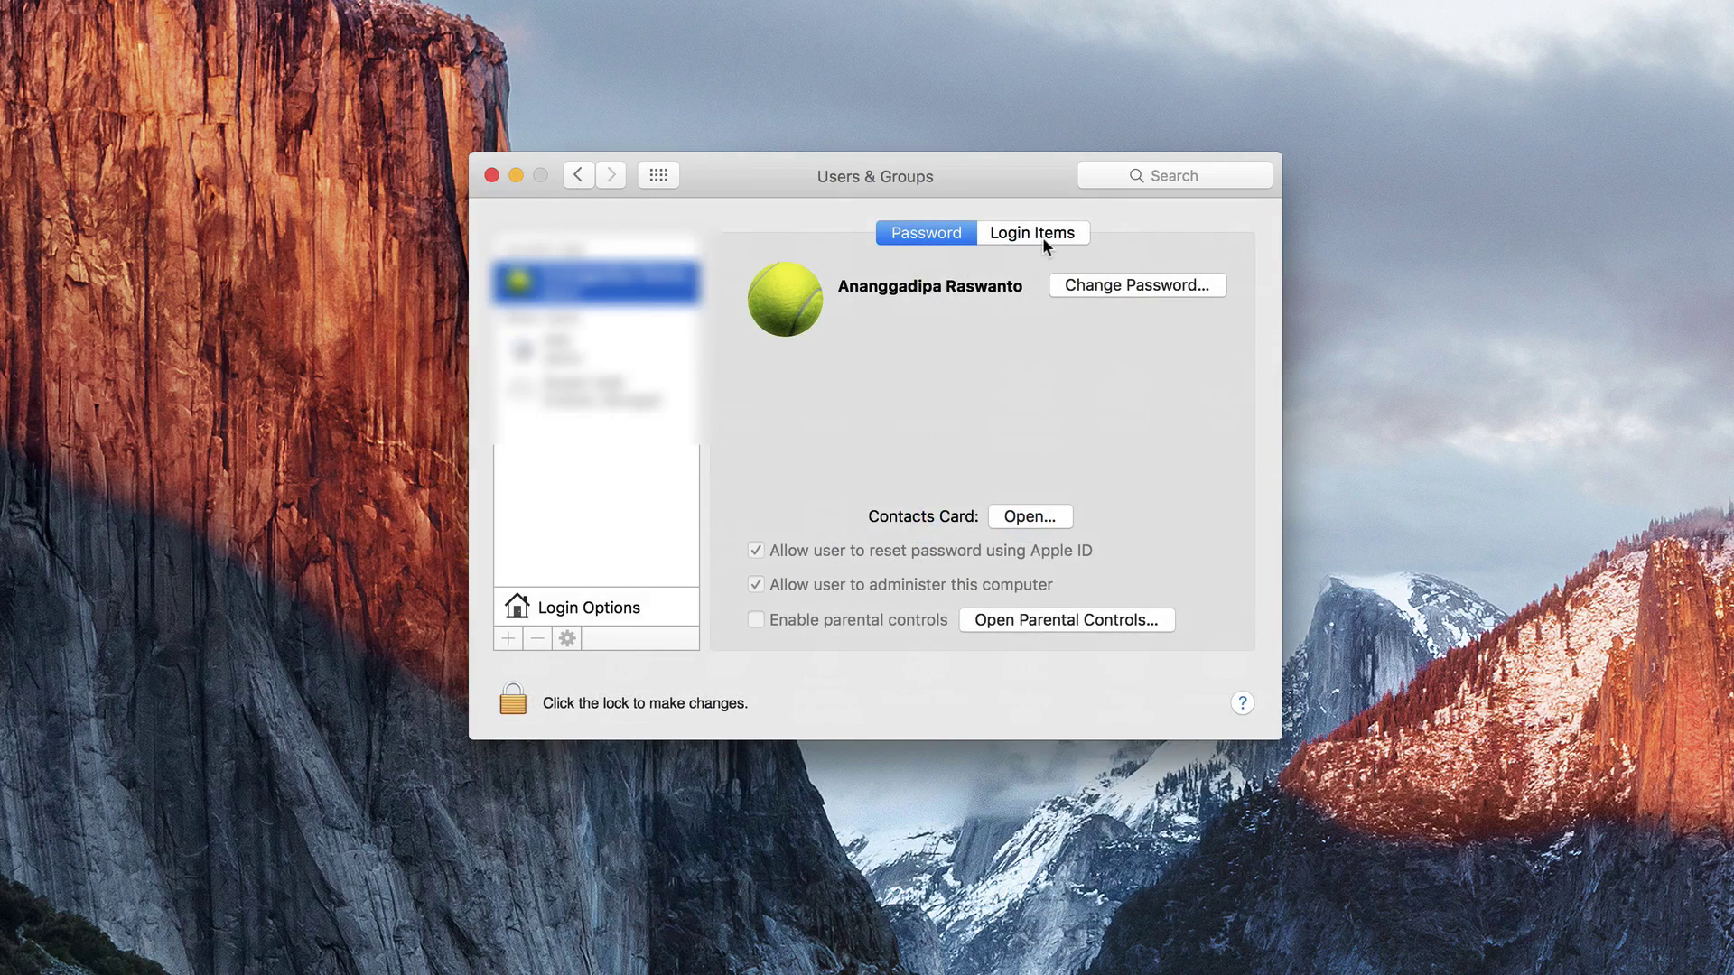
click(1043, 239)
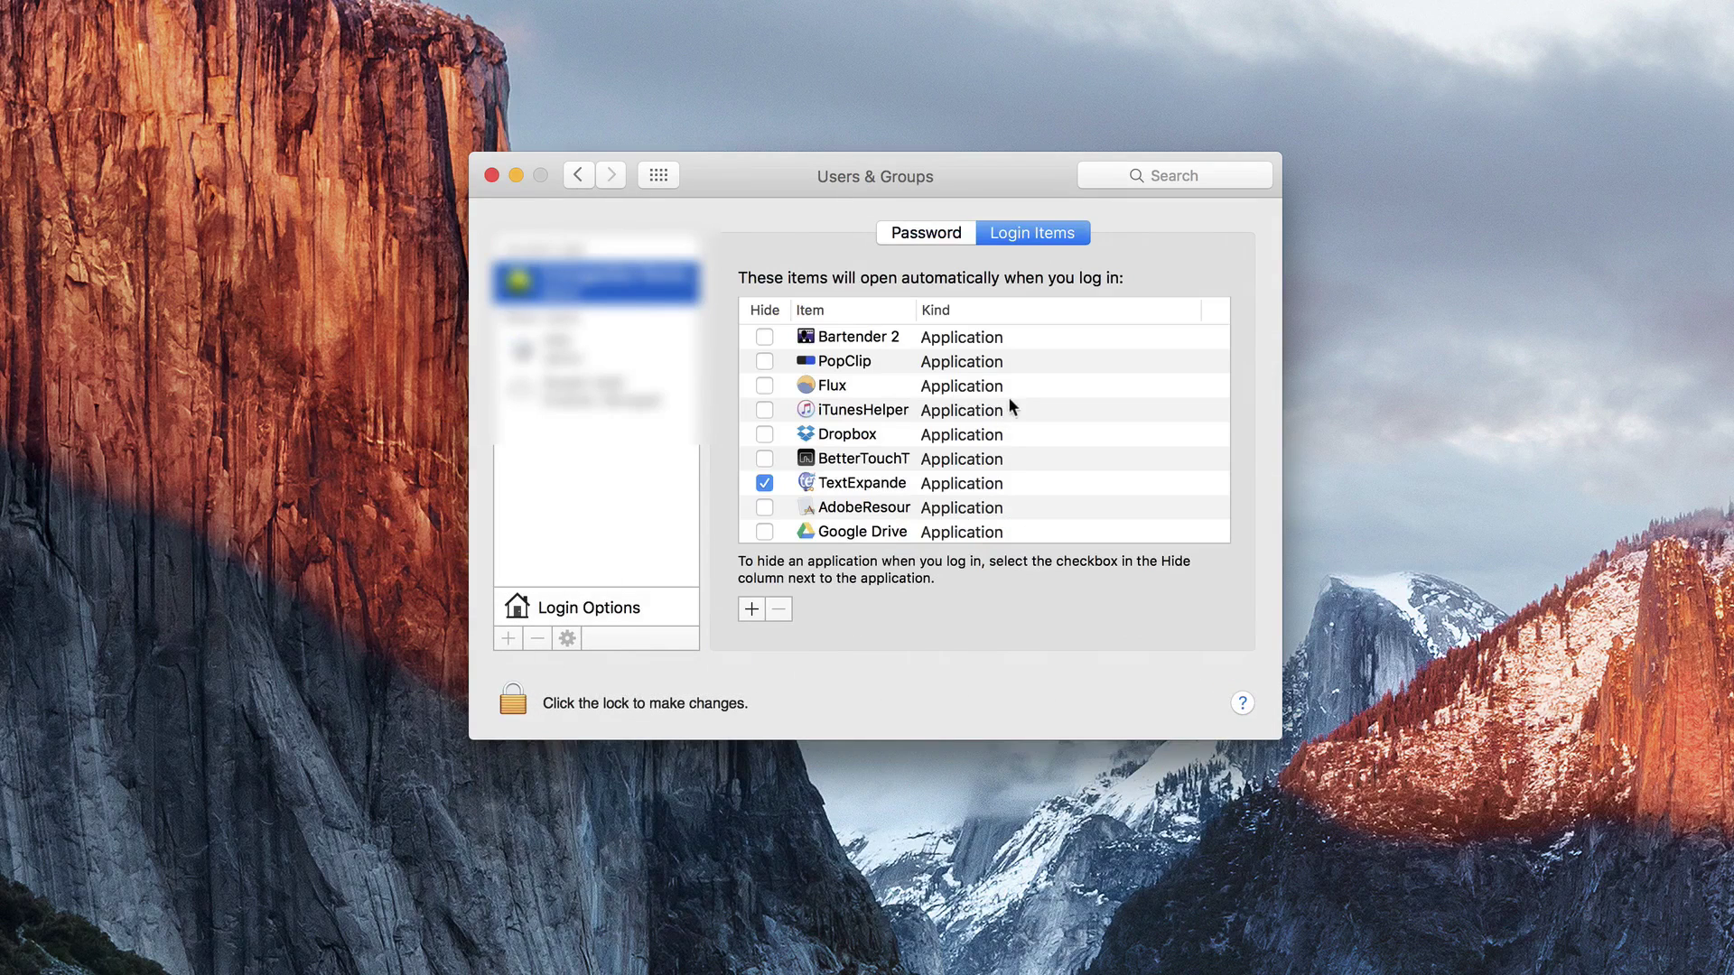
scroll(1080, 383, down, 10)
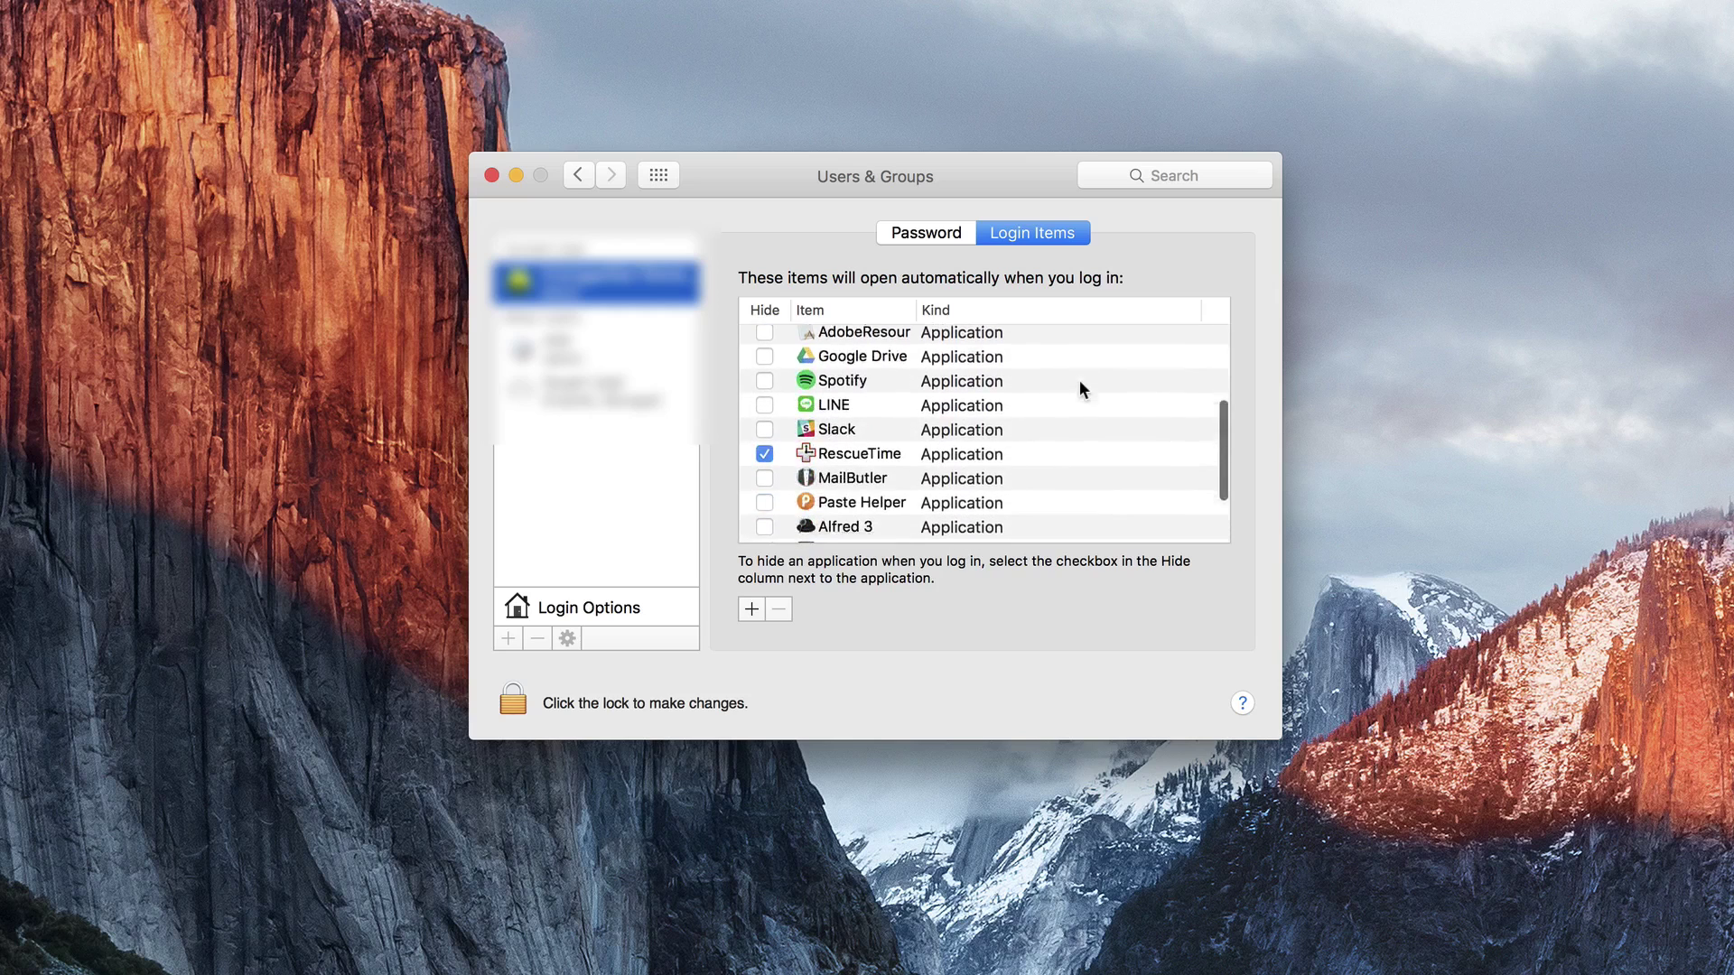
scroll(1082, 388, up, 4)
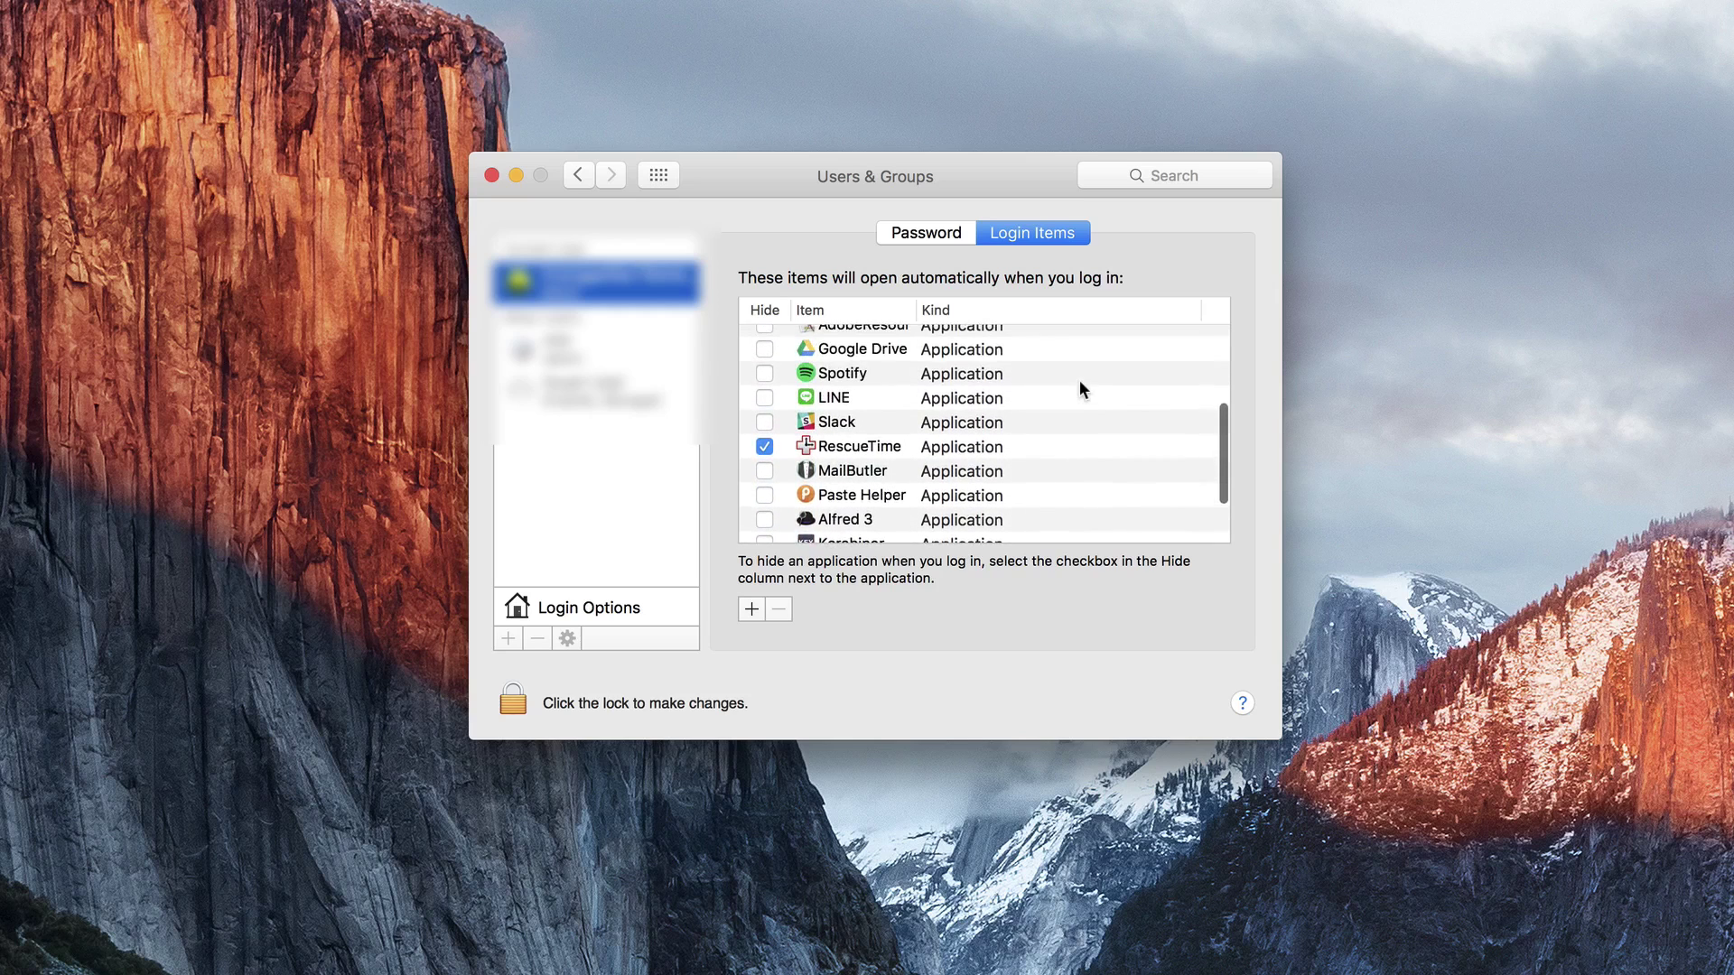
scroll(1080, 379, up, 4)
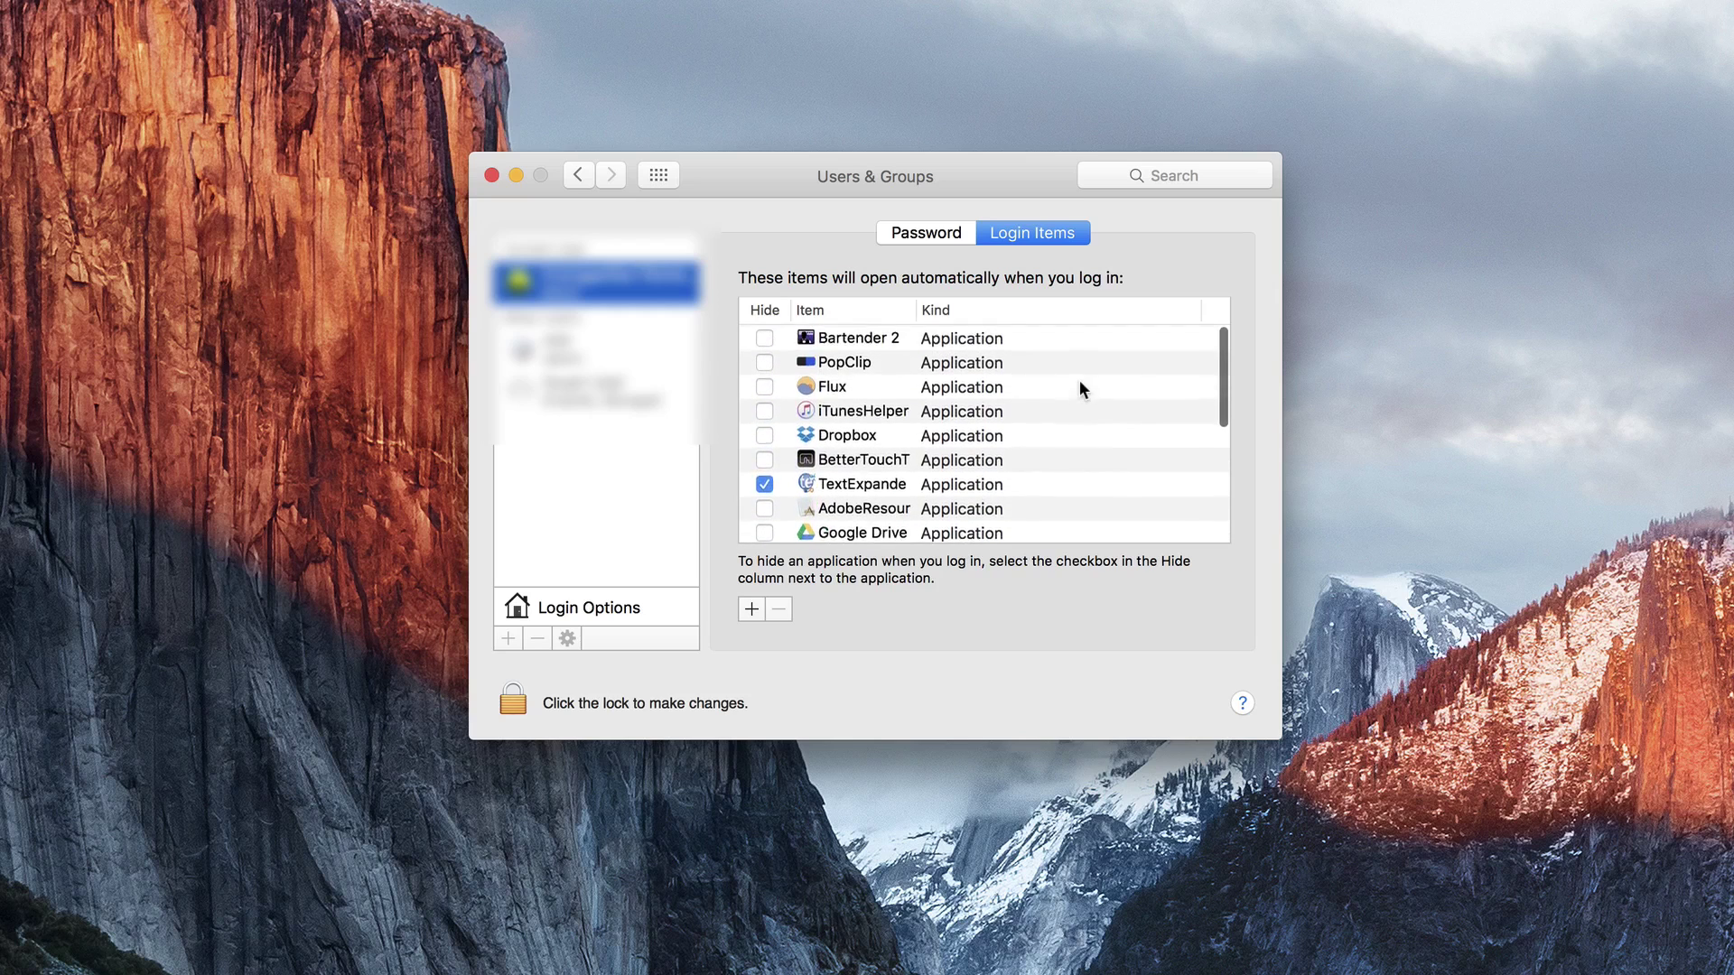
- Select Bartender 2, BetterTouchTool and Alfred 3 one after another in the login items list
click(826, 341)
click(854, 460)
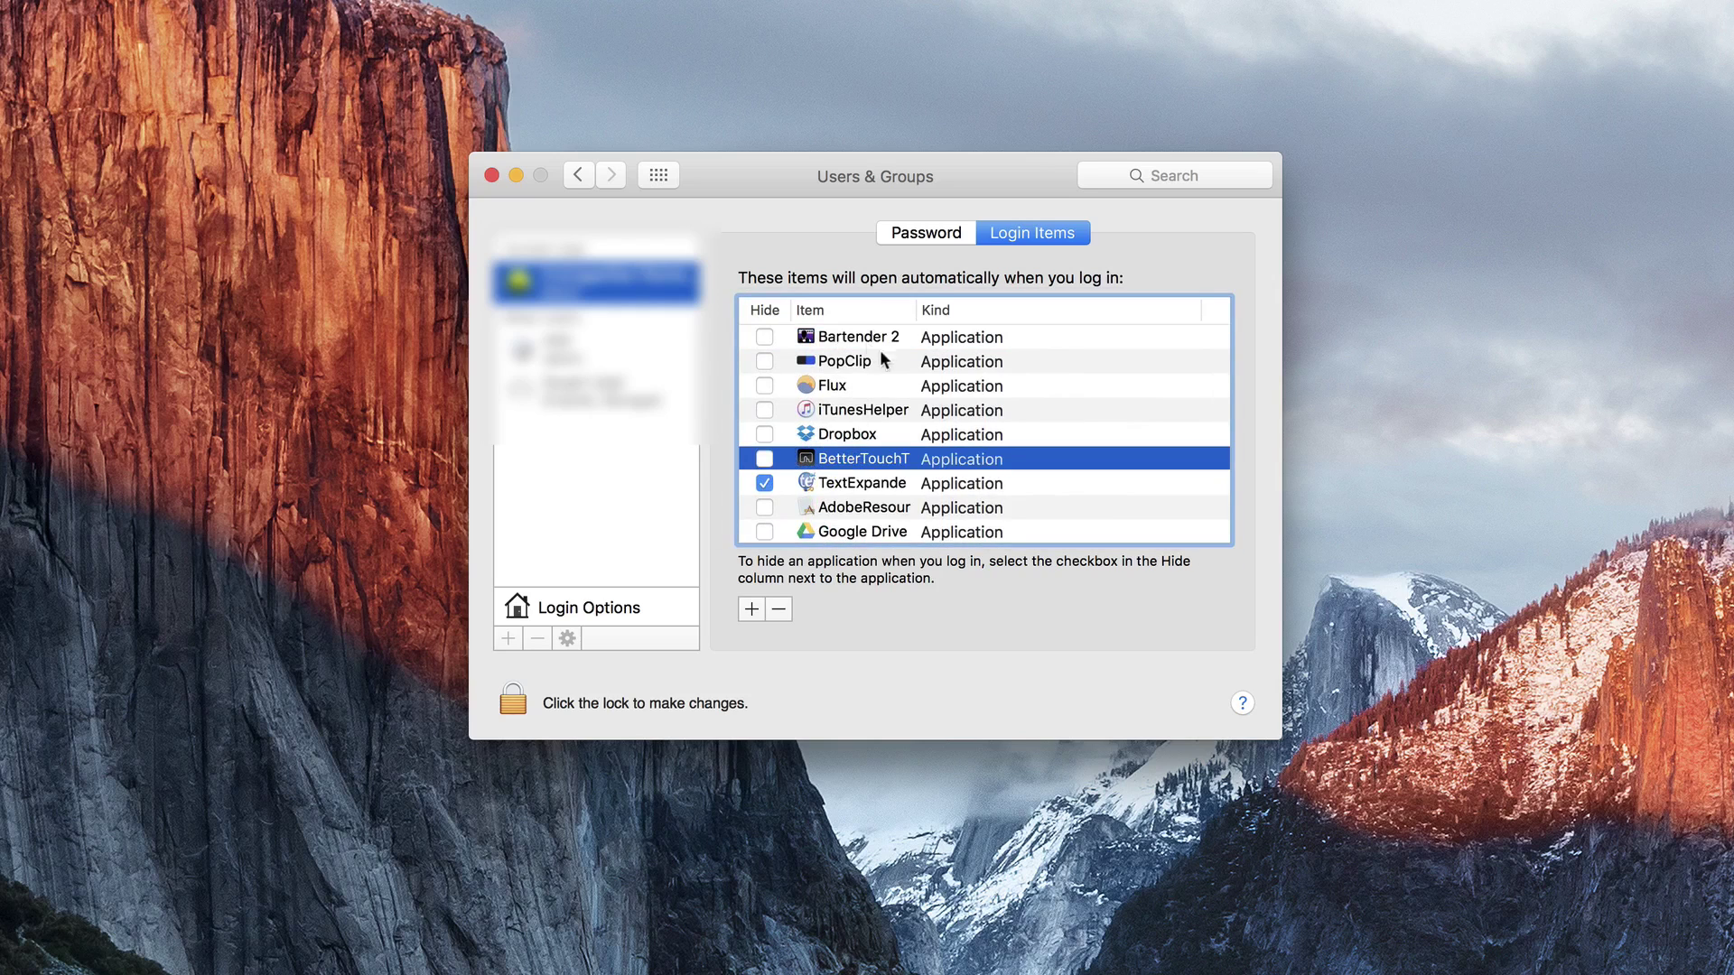
scroll(970, 408, down, 3)
scroll(973, 408, down, 4)
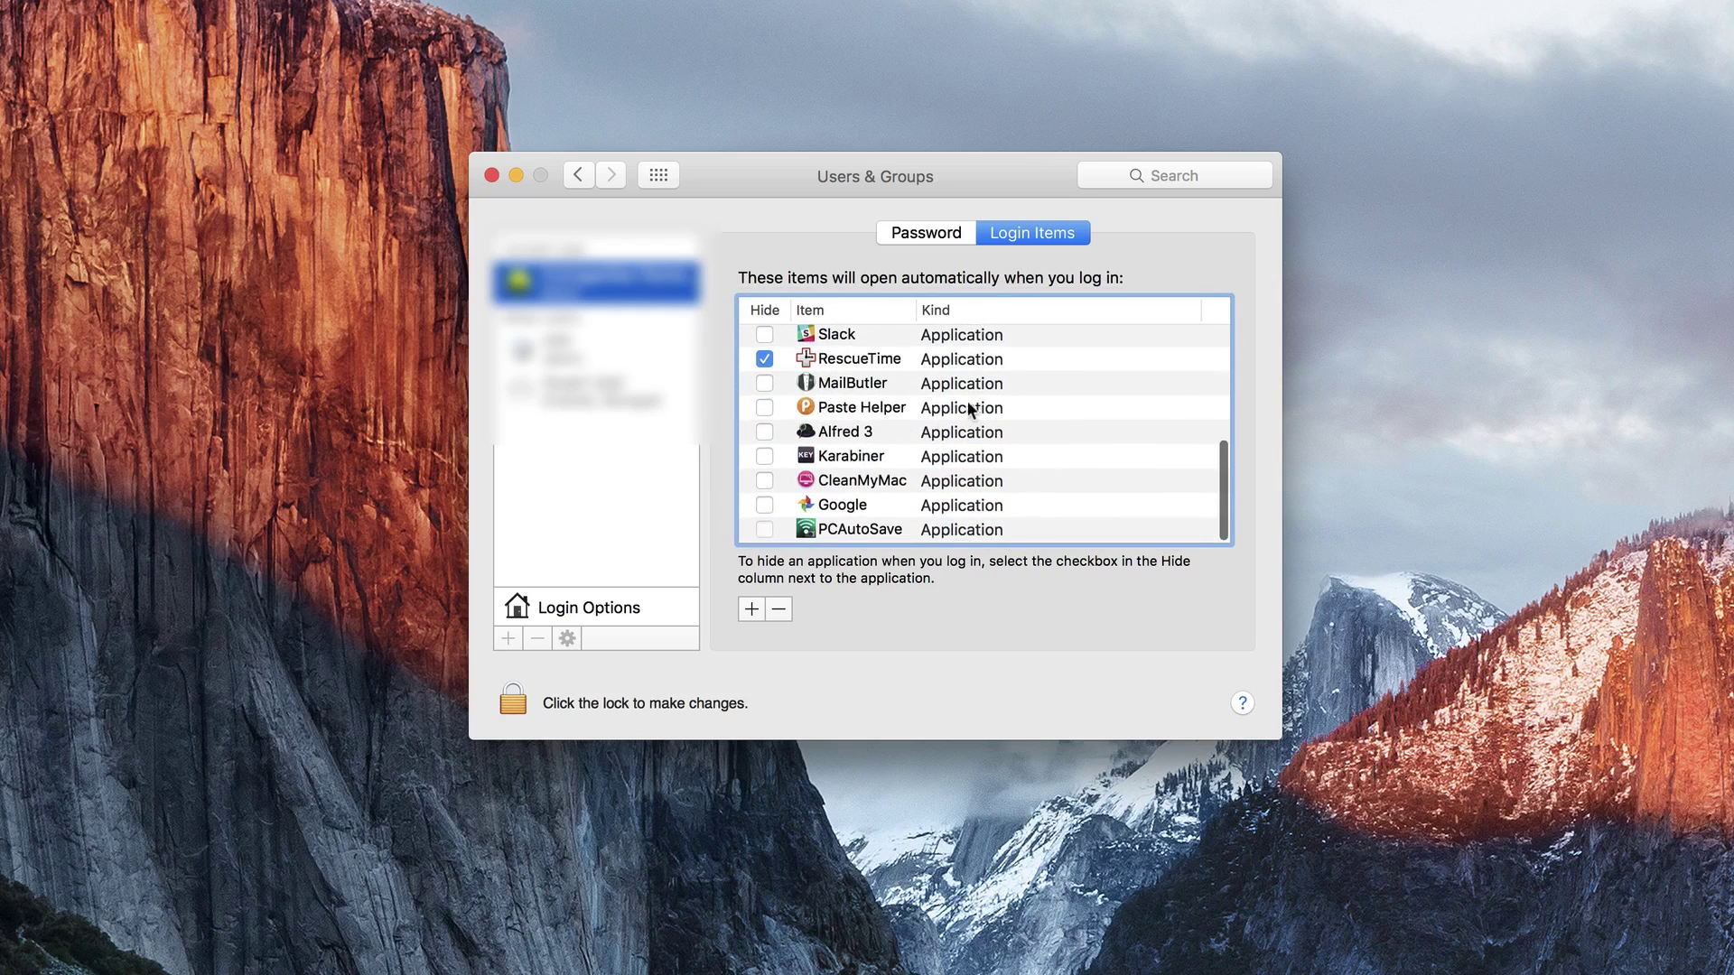
click(850, 435)
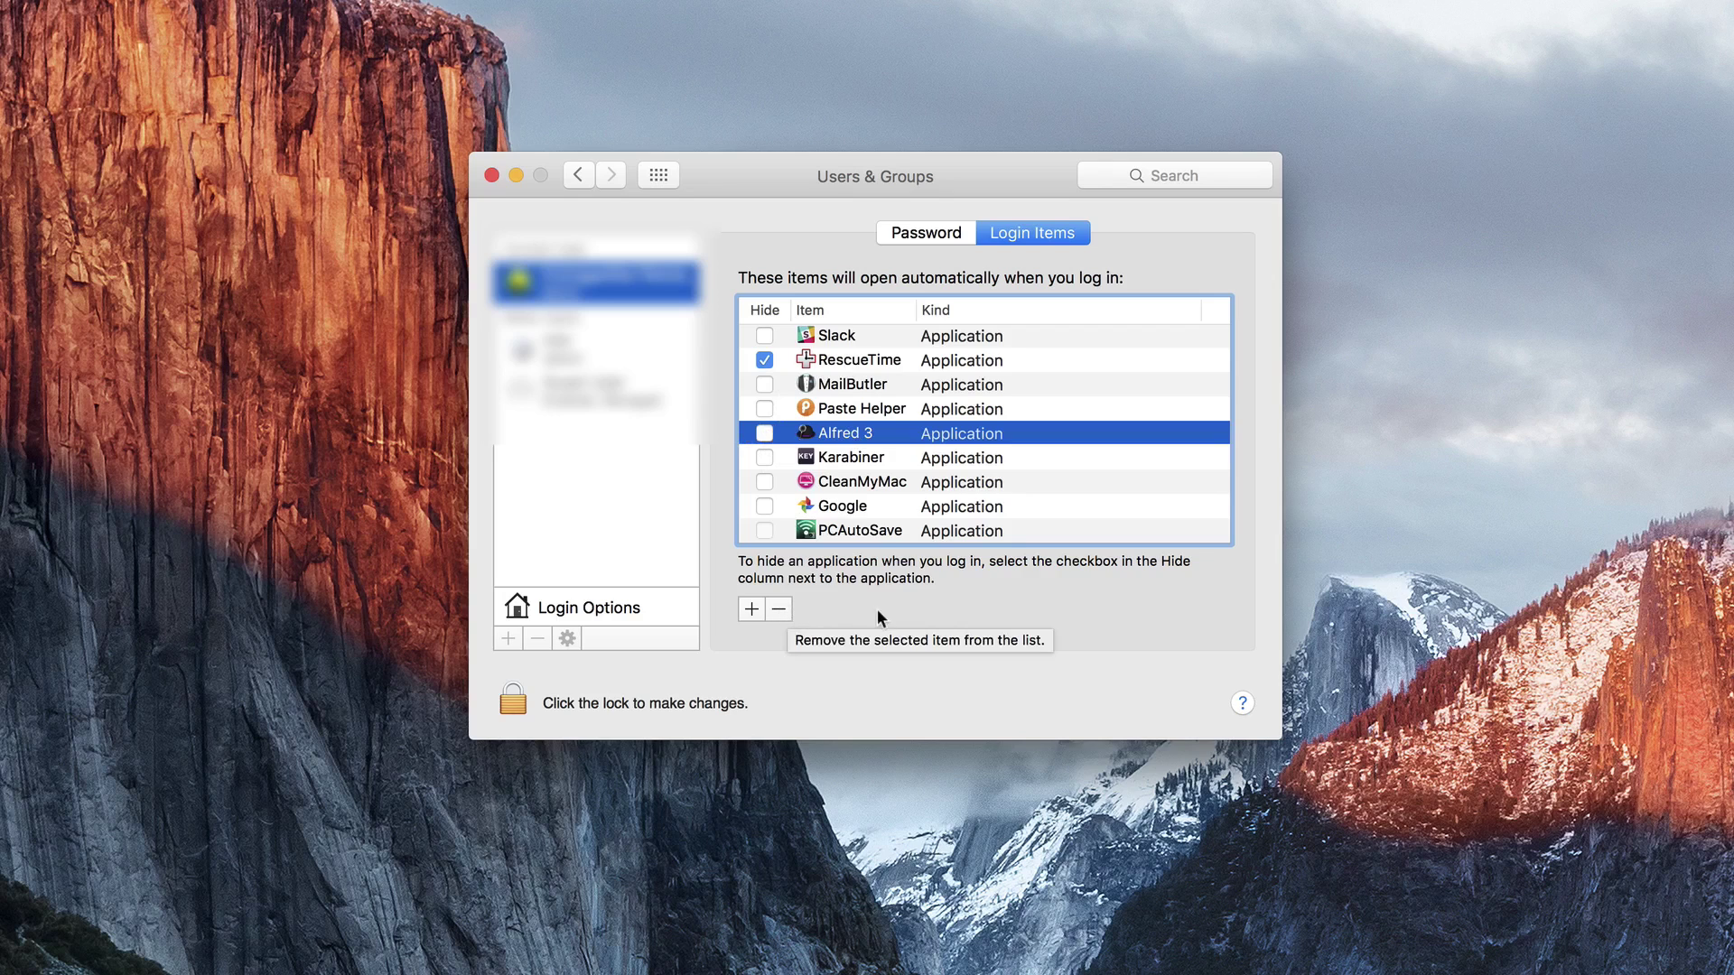
- Open the Applications chooser for adding a login item and cancel it
click(749, 611)
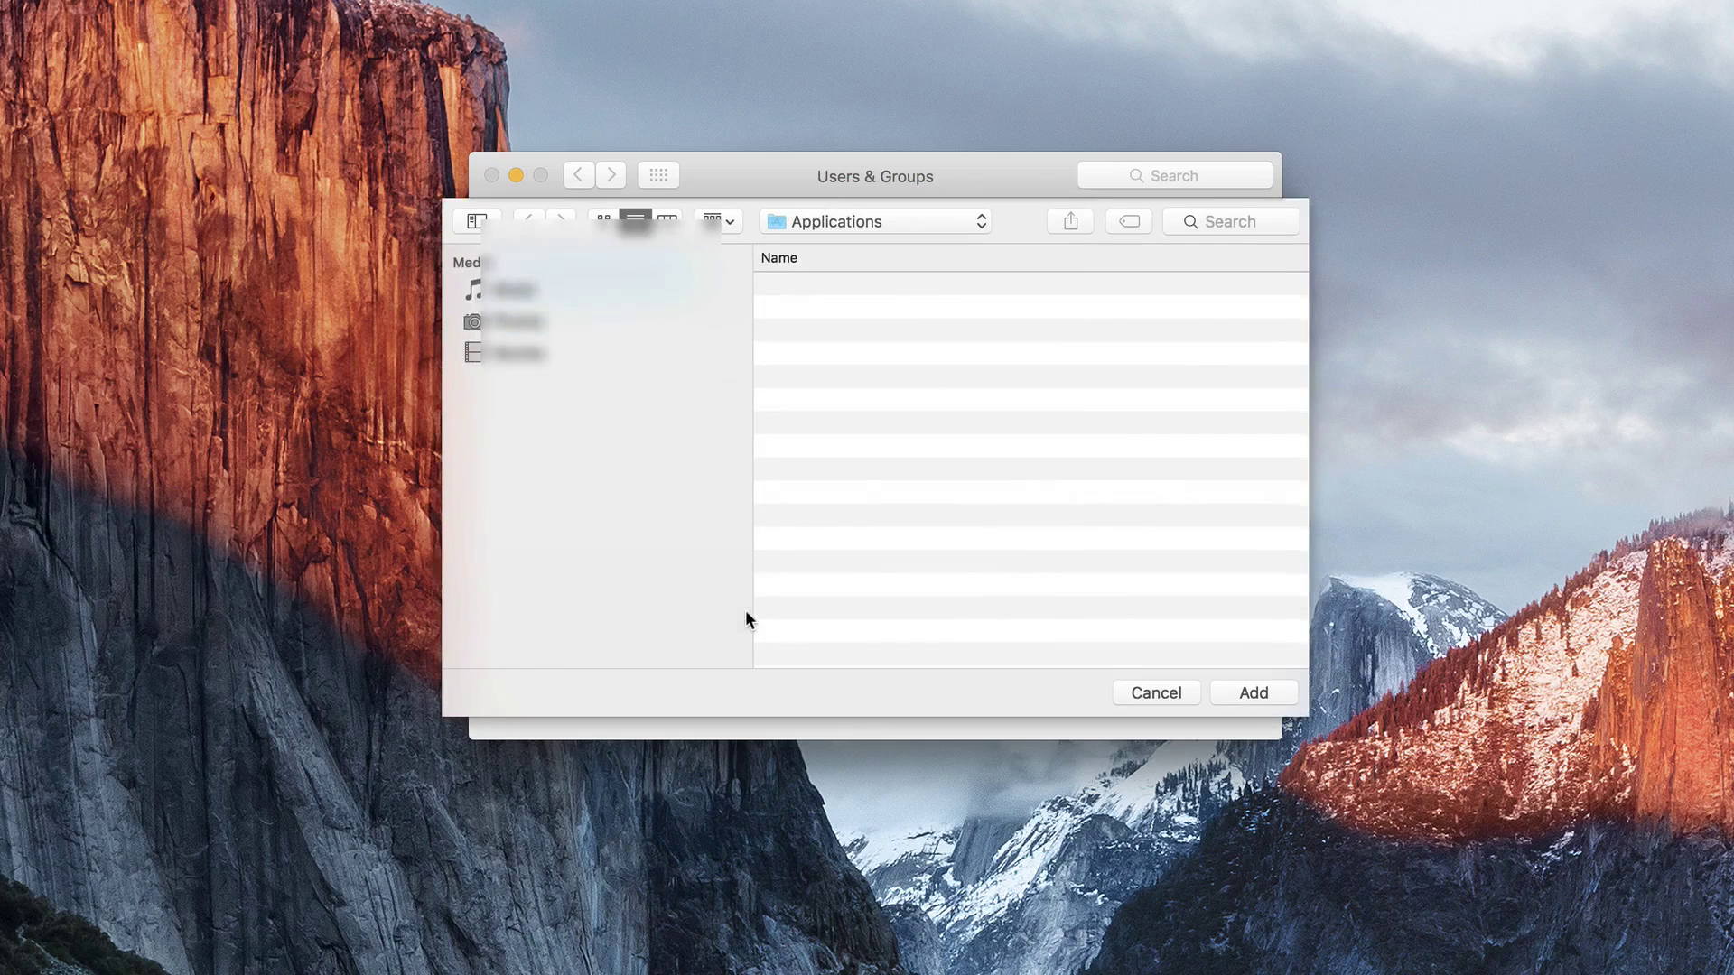
key(Escape)
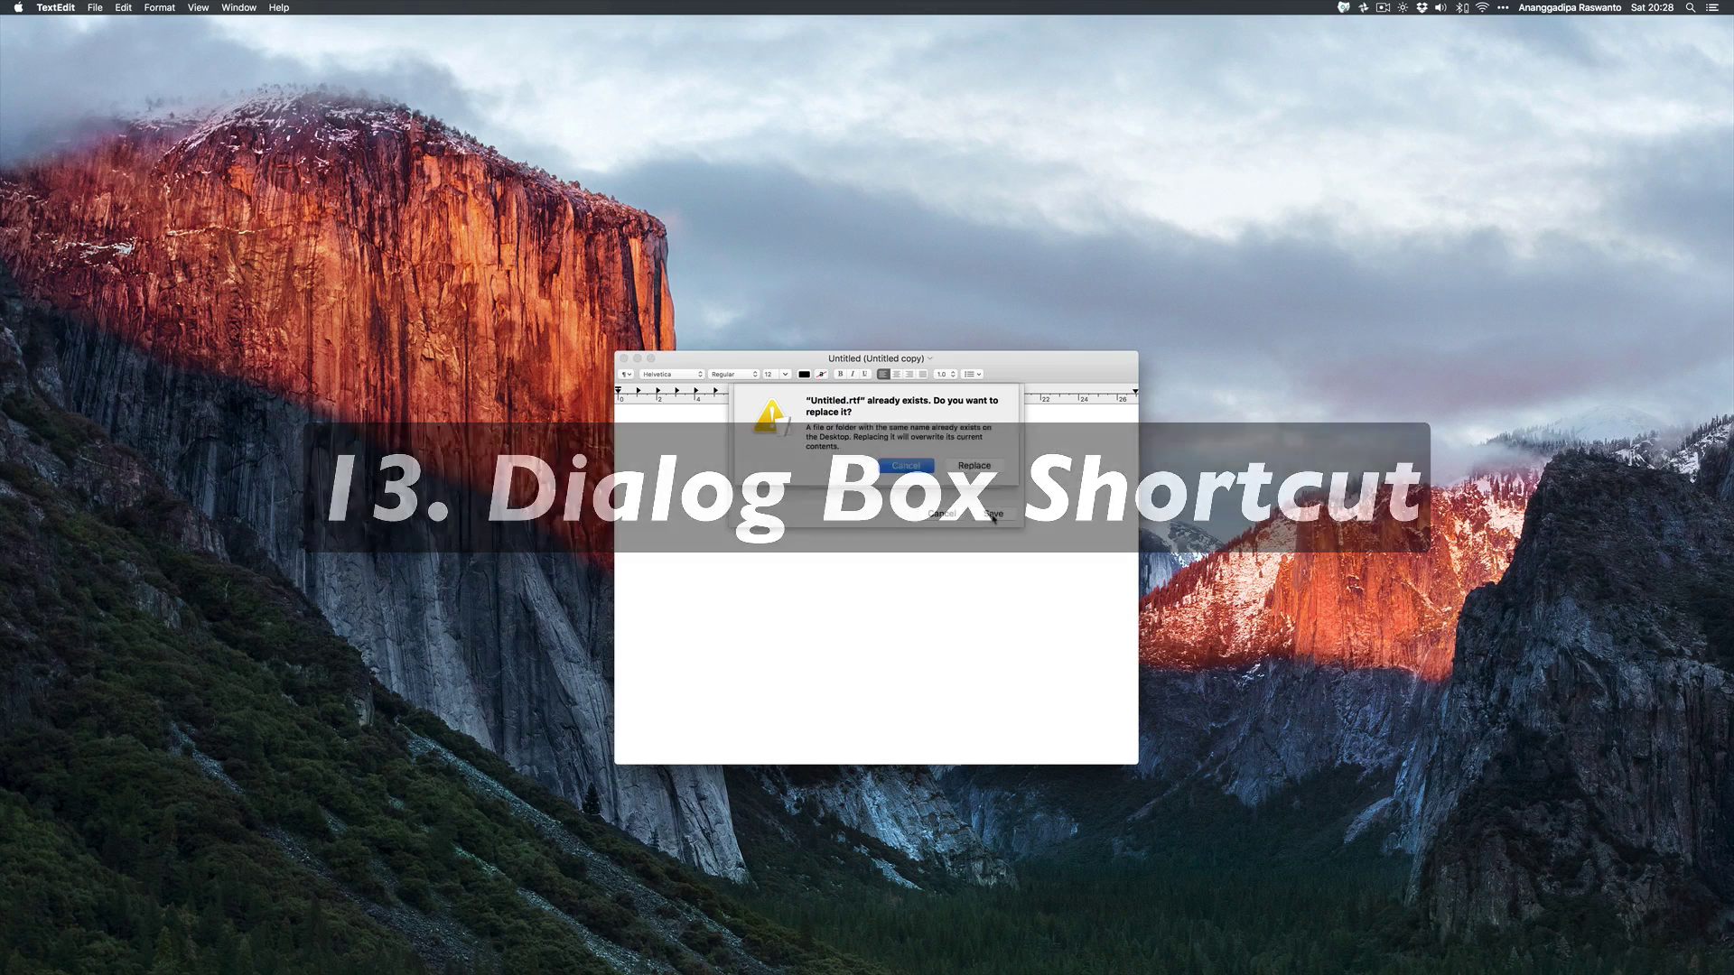
- Try to move the highlighted choice from Cancel to Replace in the overwrite dialog for Untitled.rtf
key(Left)
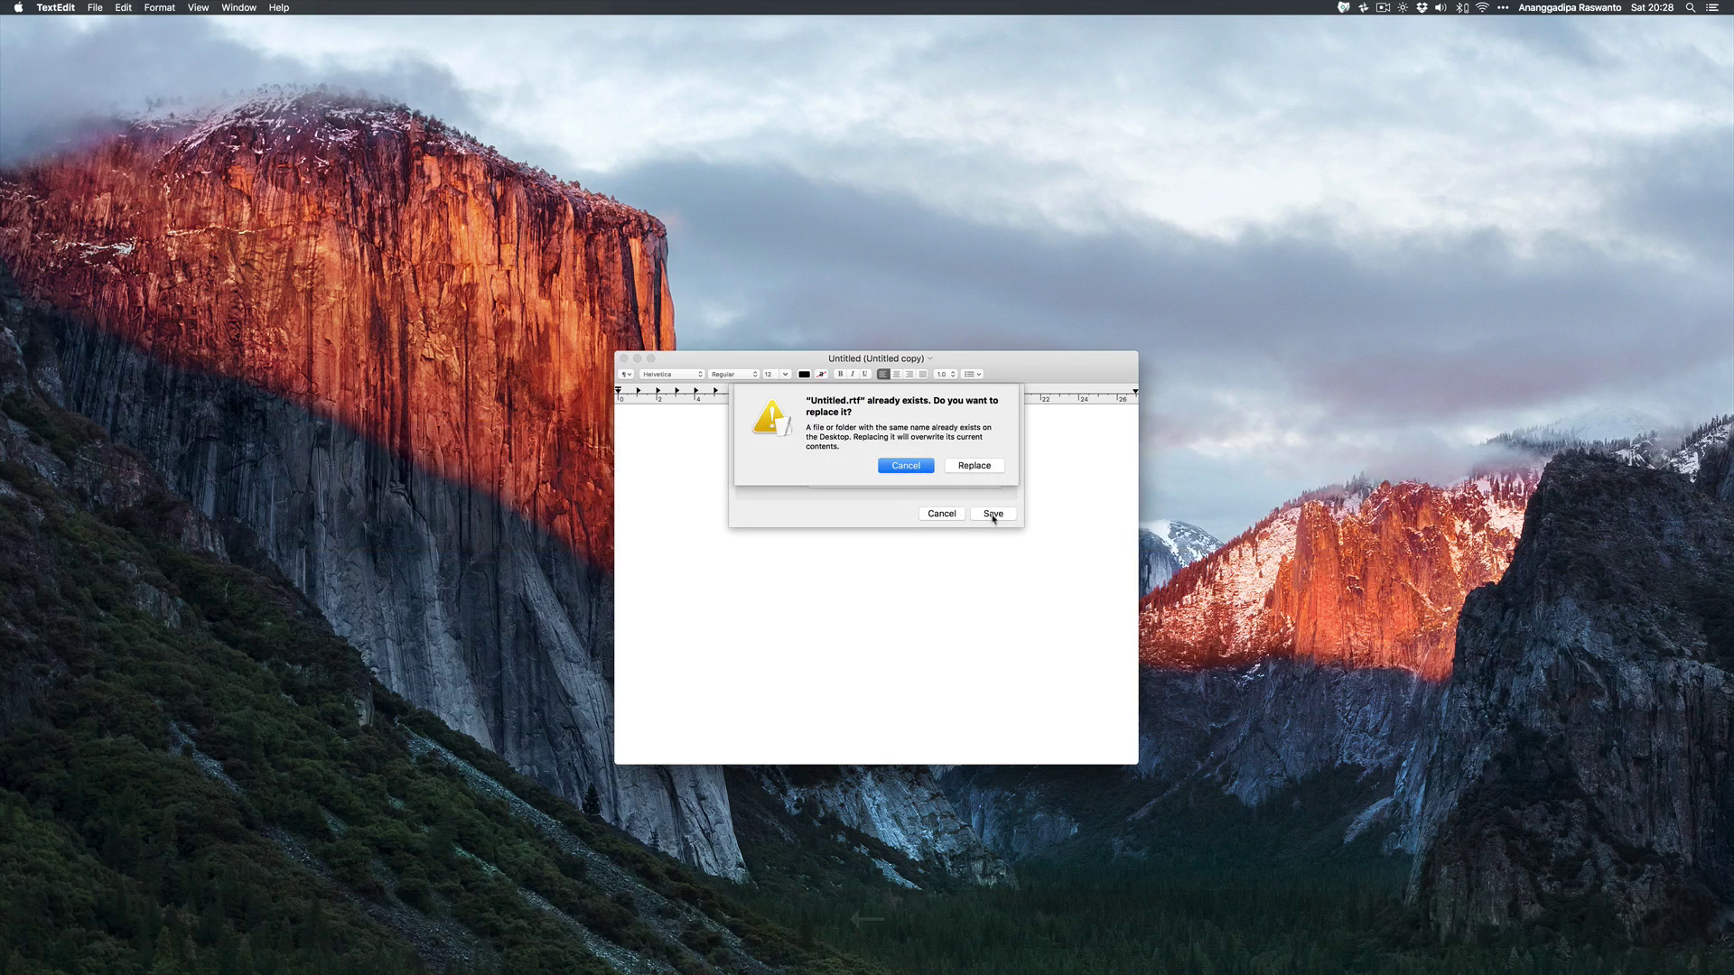
key(Left)
key(Right)
key(shift+Right)
key(shift+Down)
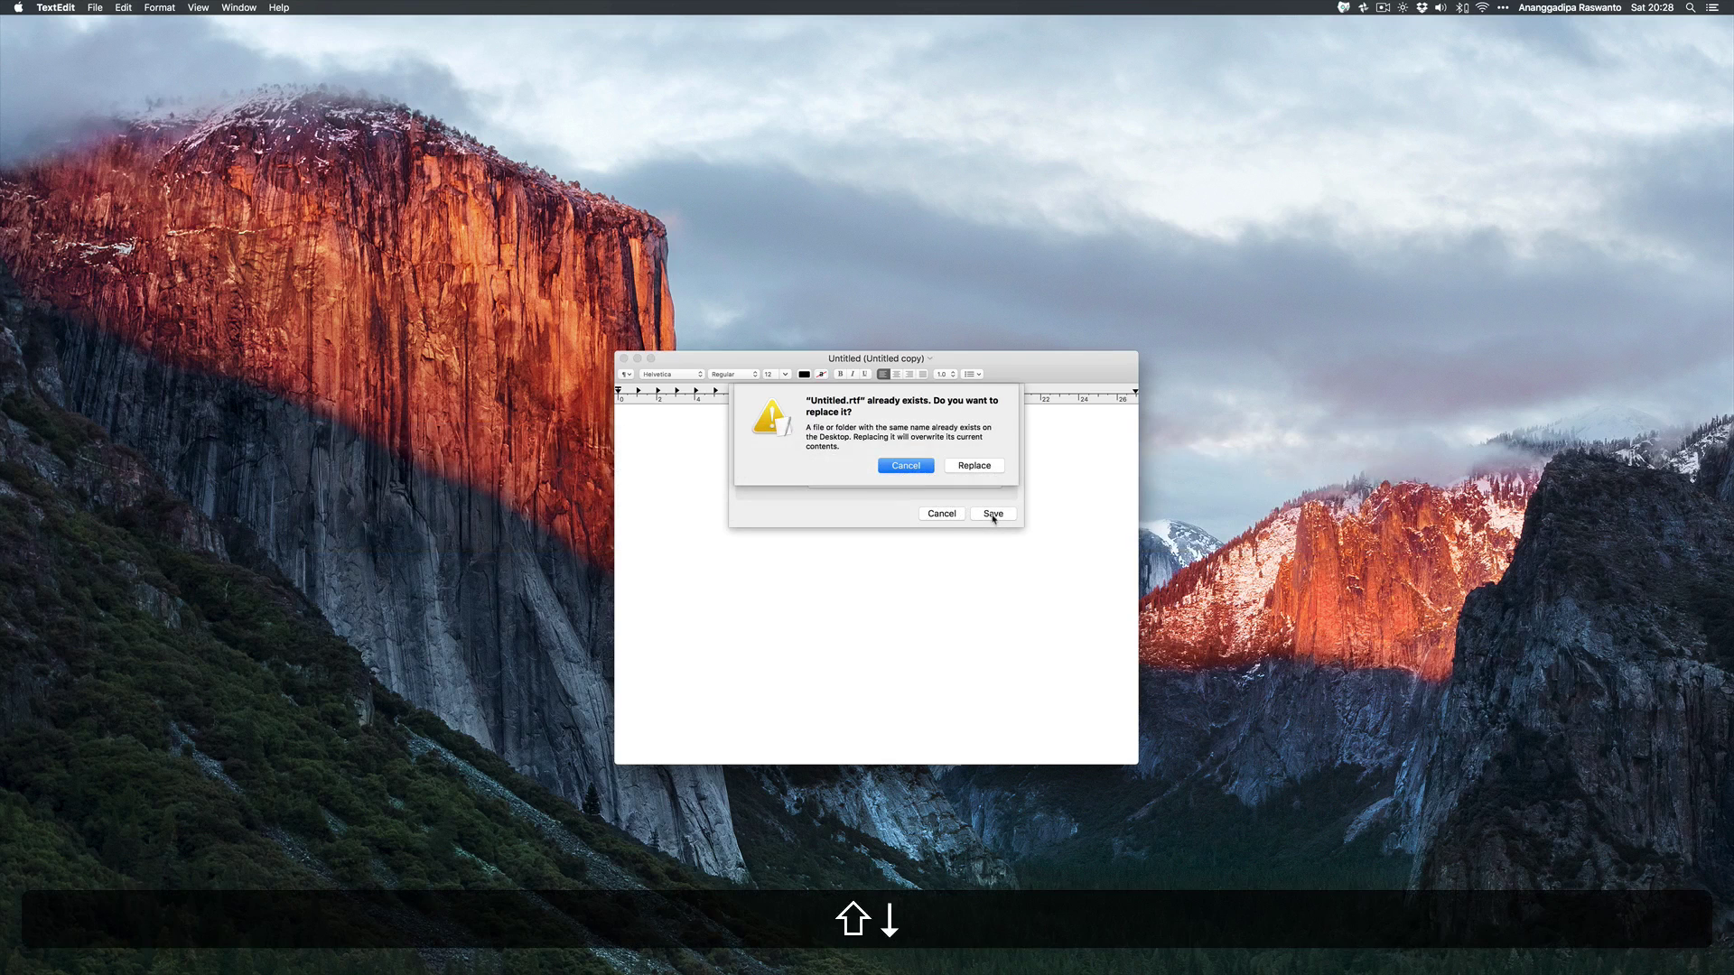
key(Tab)
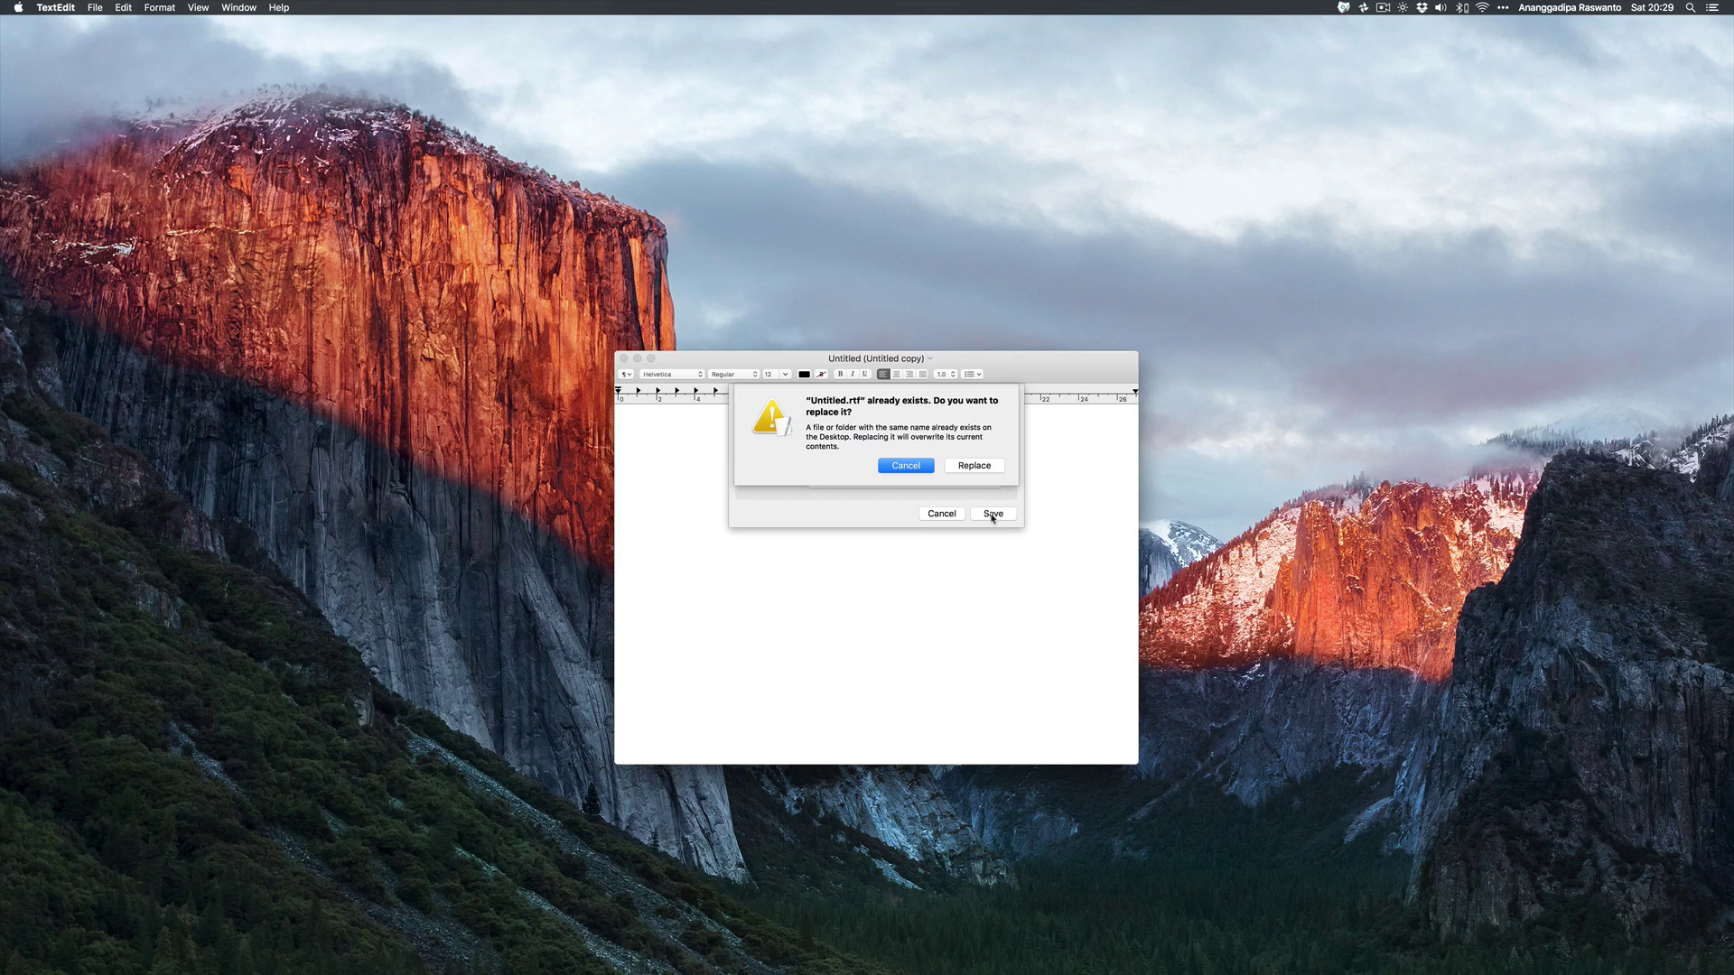
- Replace the existing Untitled.rtf on the Desktop with the new document
key(super)
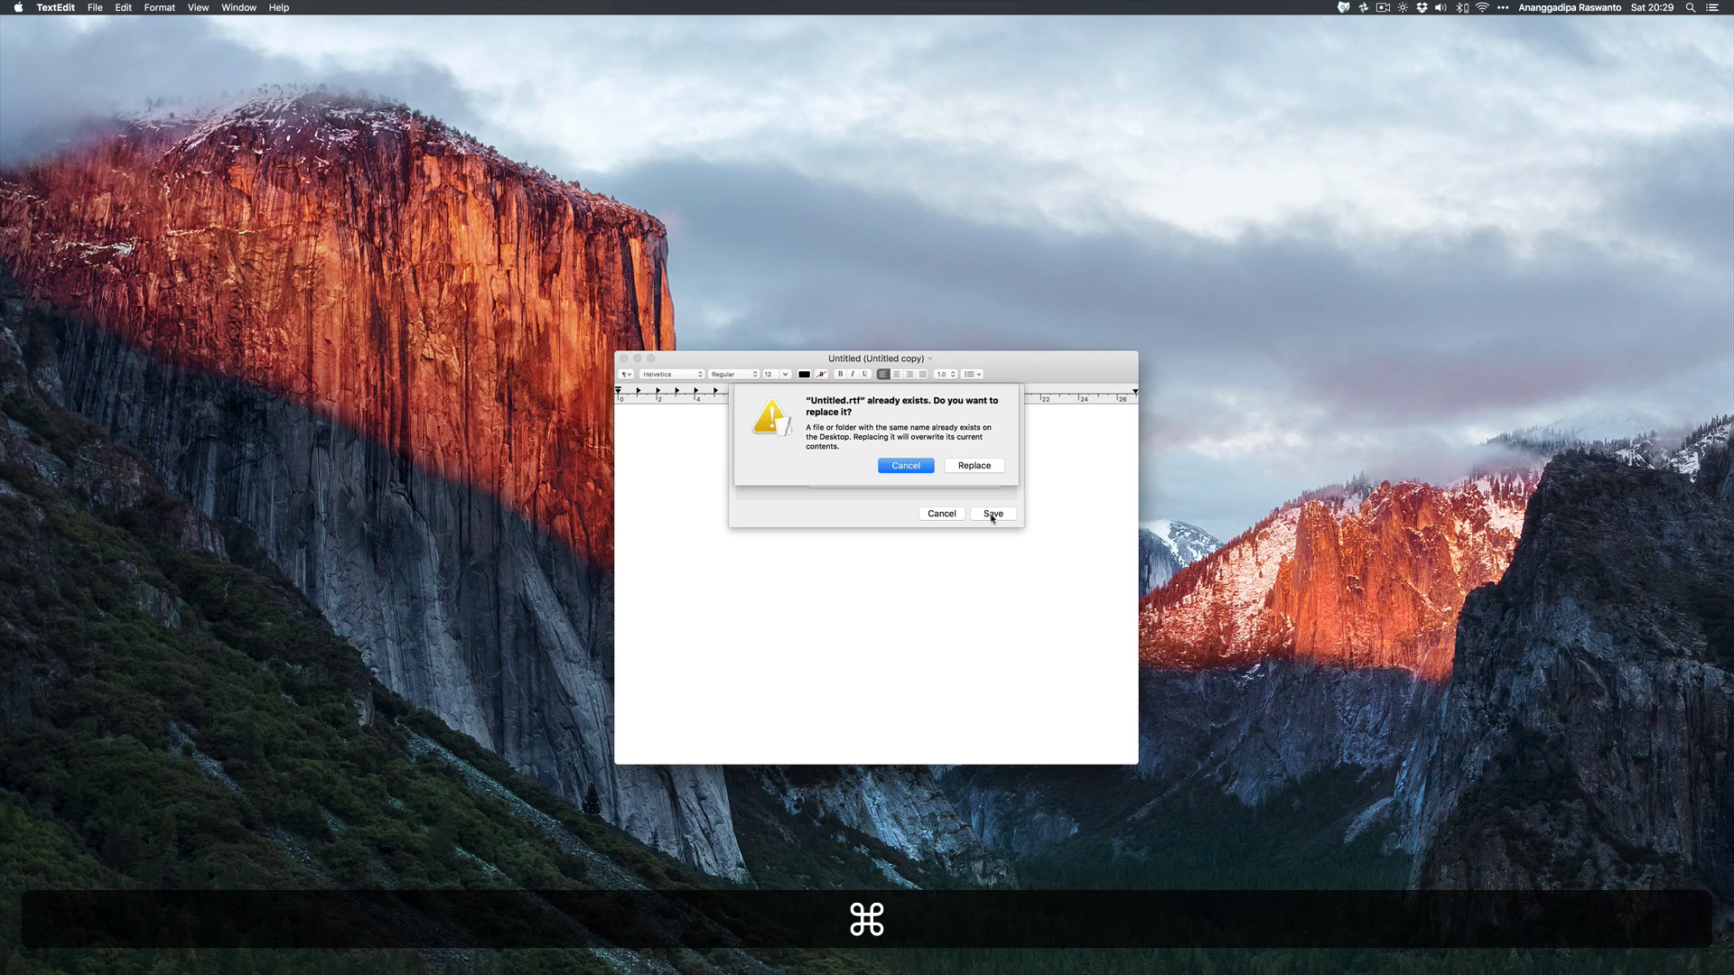
key(super+r)
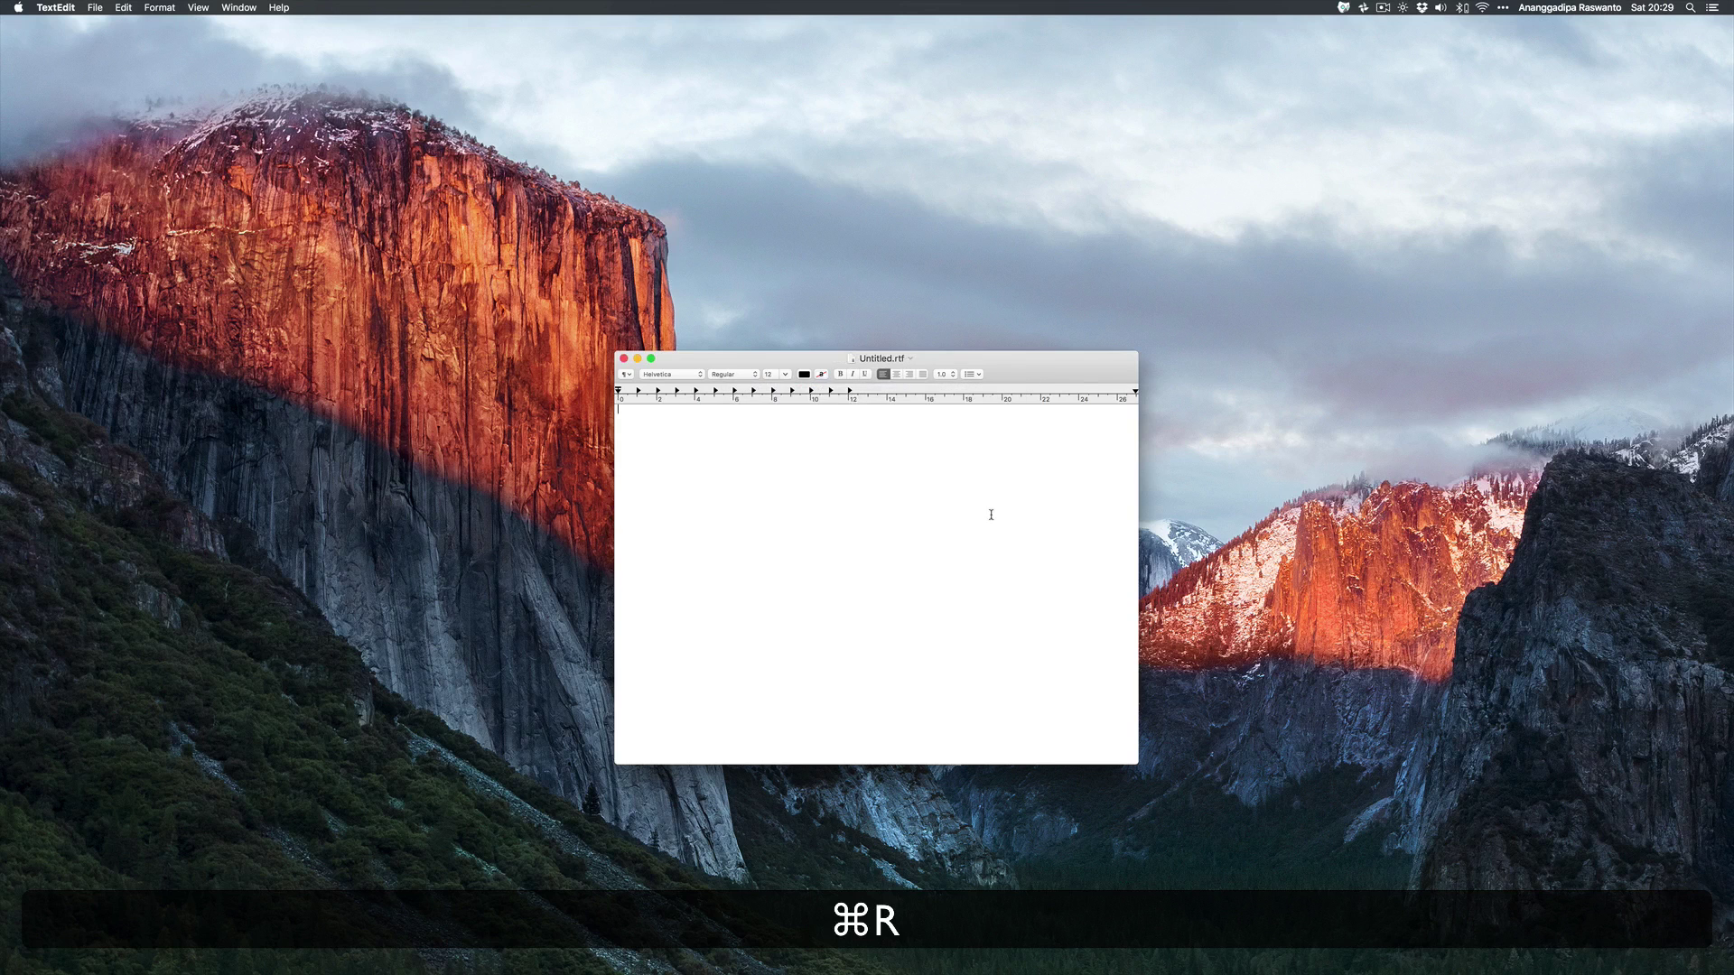